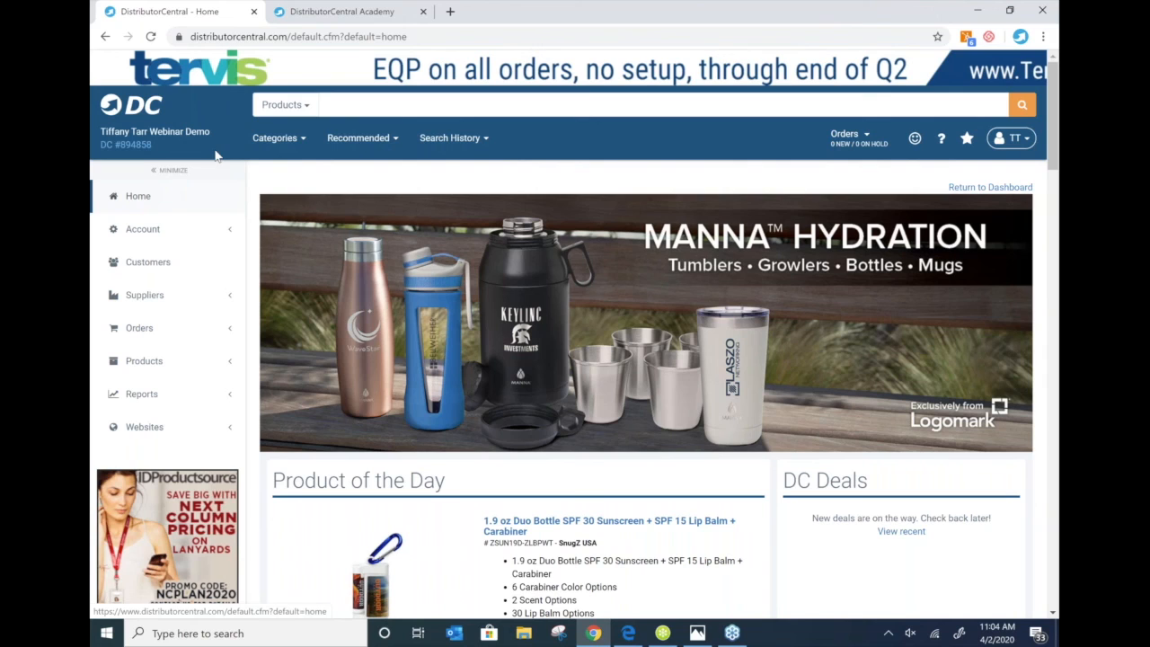
- Open Account Maintenance and review the Main Info address, contact, phone and ID-number fields
{"action": "left_click", "coordinate": [149, 235]}
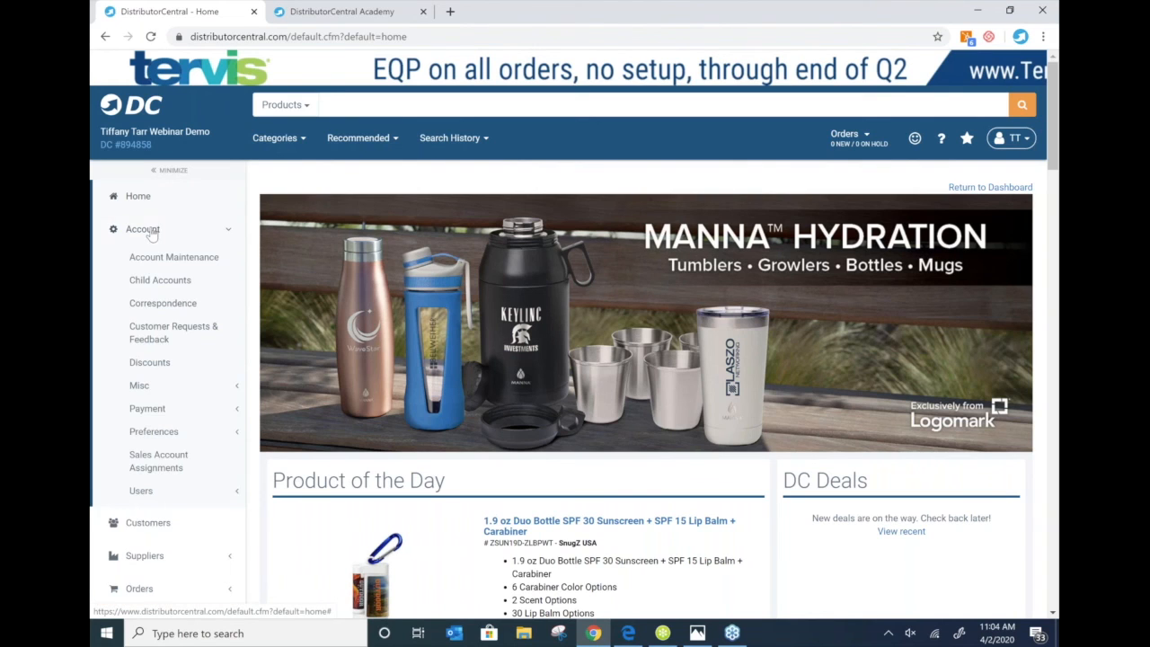
{"action": "left_click", "coordinate": [171, 260]}
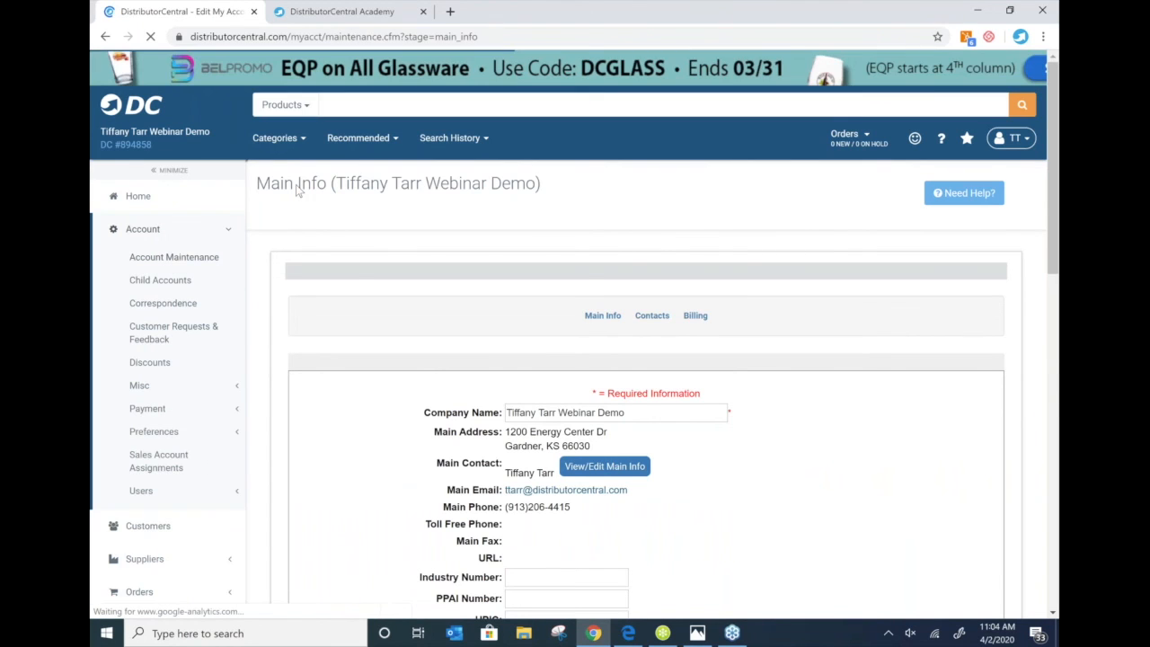
{"action": "scroll", "coordinate": [654, 227], "scroll_direction": "down", "scroll_amount": 3}
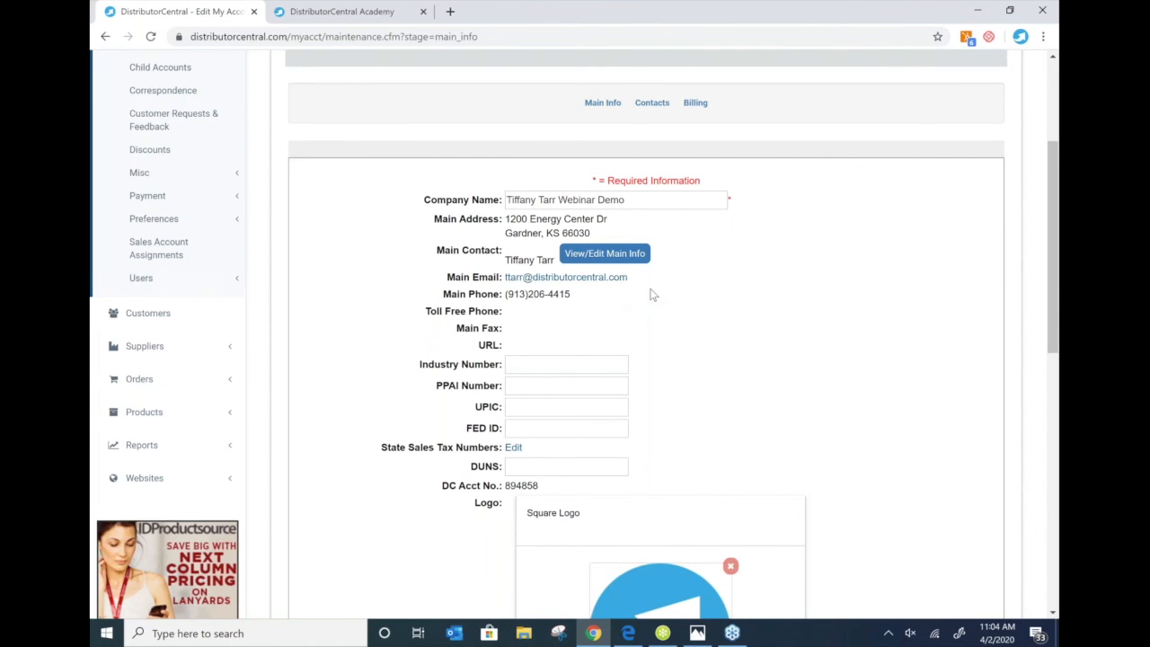
{"action": "scroll", "coordinate": [653, 295], "scroll_direction": "down", "scroll_amount": 1}
{"action": "scroll", "coordinate": [653, 295], "scroll_direction": "down", "scroll_amount": 1}
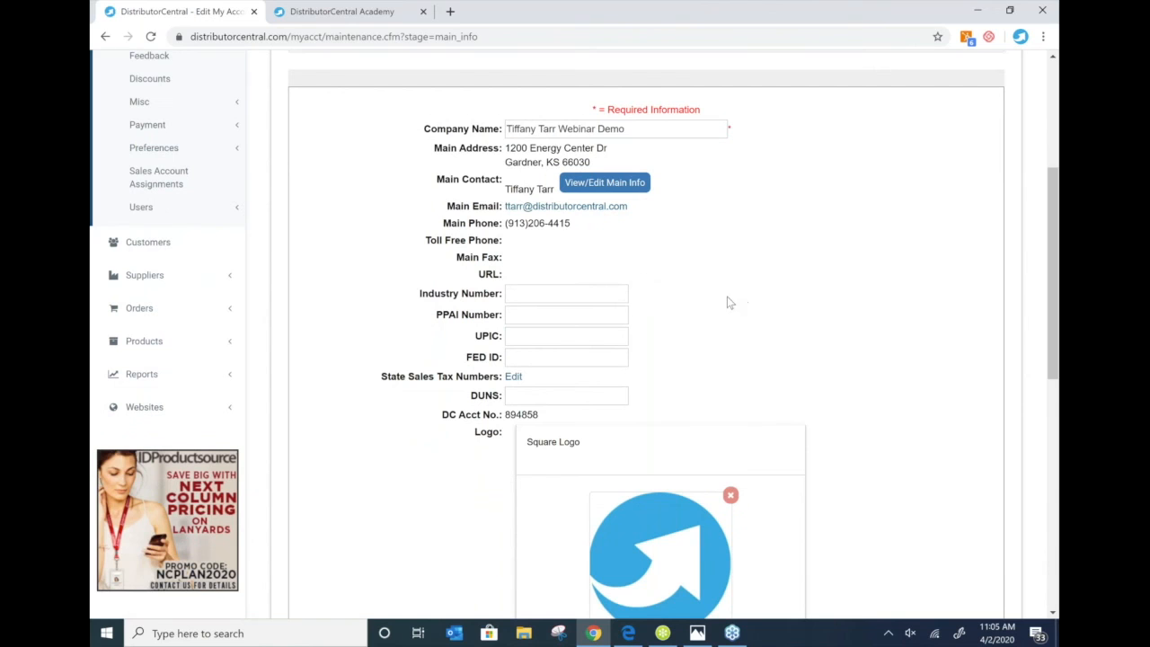
{"action": "scroll", "coordinate": [539, 301], "scroll_direction": "up", "scroll_amount": 1}
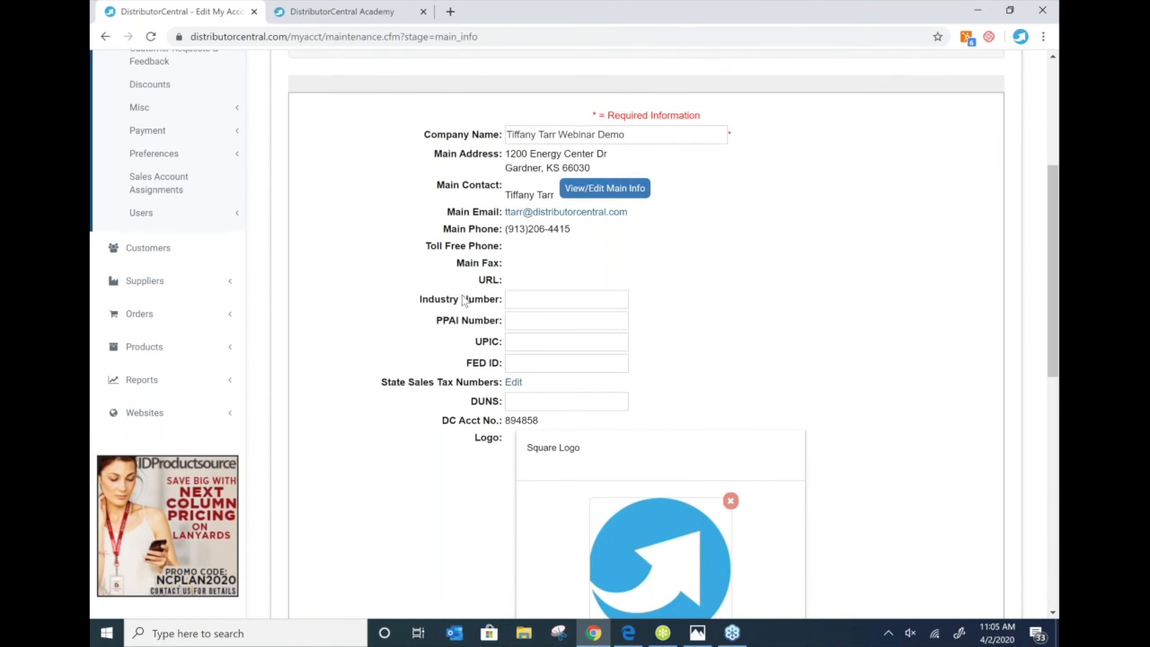
{"action": "scroll", "coordinate": [749, 403], "scroll_direction": "up", "scroll_amount": 4}
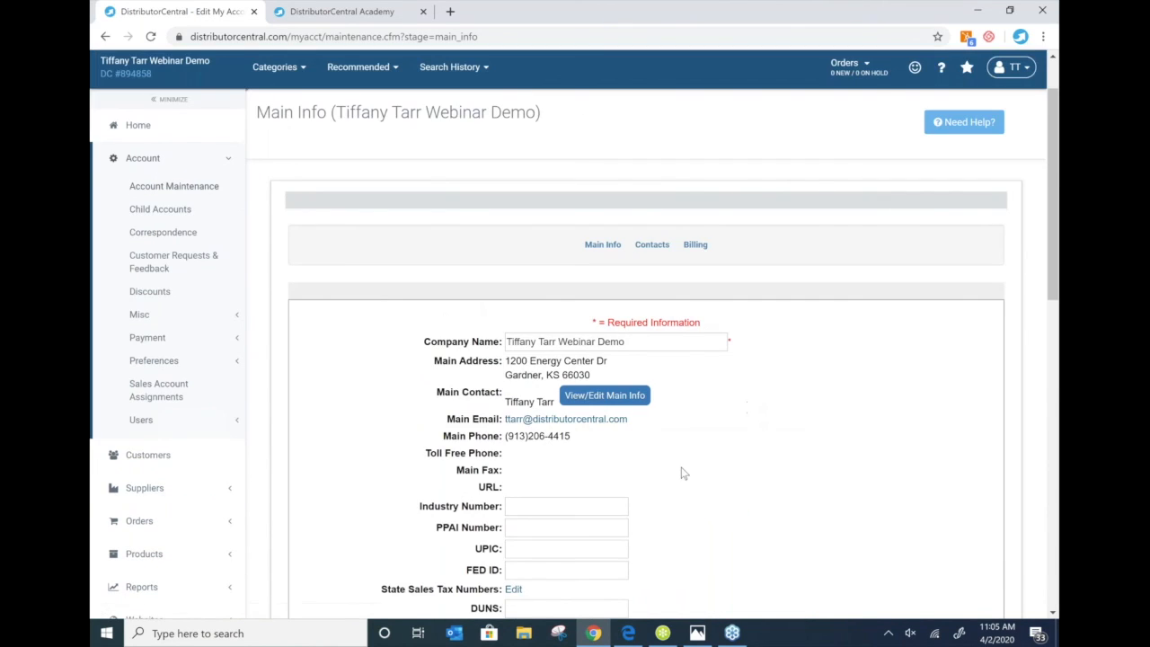
{"action": "scroll", "coordinate": [683, 474], "scroll_direction": "down", "scroll_amount": 1}
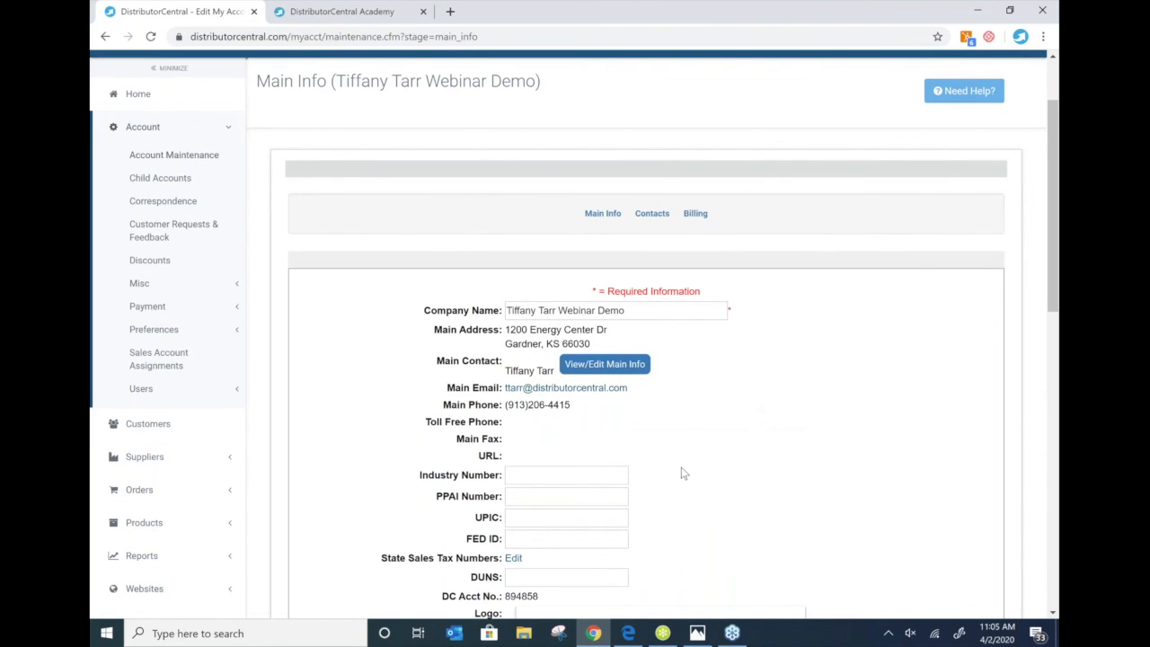
{"action": "scroll", "coordinate": [684, 474], "scroll_direction": "down", "scroll_amount": 1}
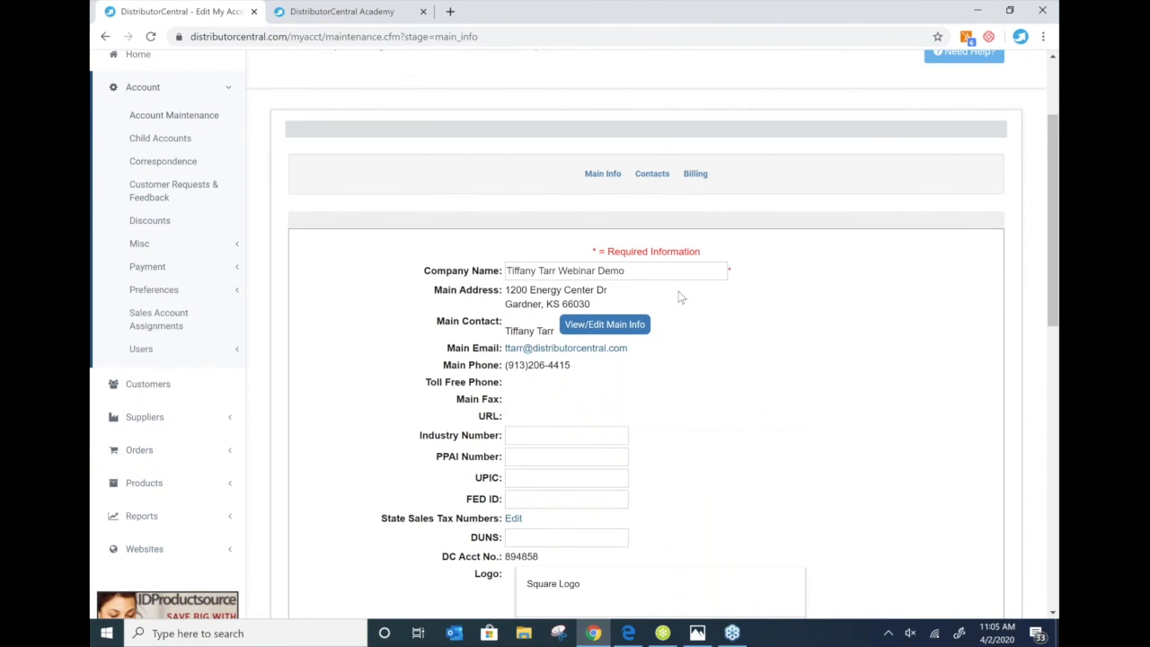
- Show the account's Contacts list with its single Main contact, then start a new contact
{"action": "left_click", "coordinate": [651, 174]}
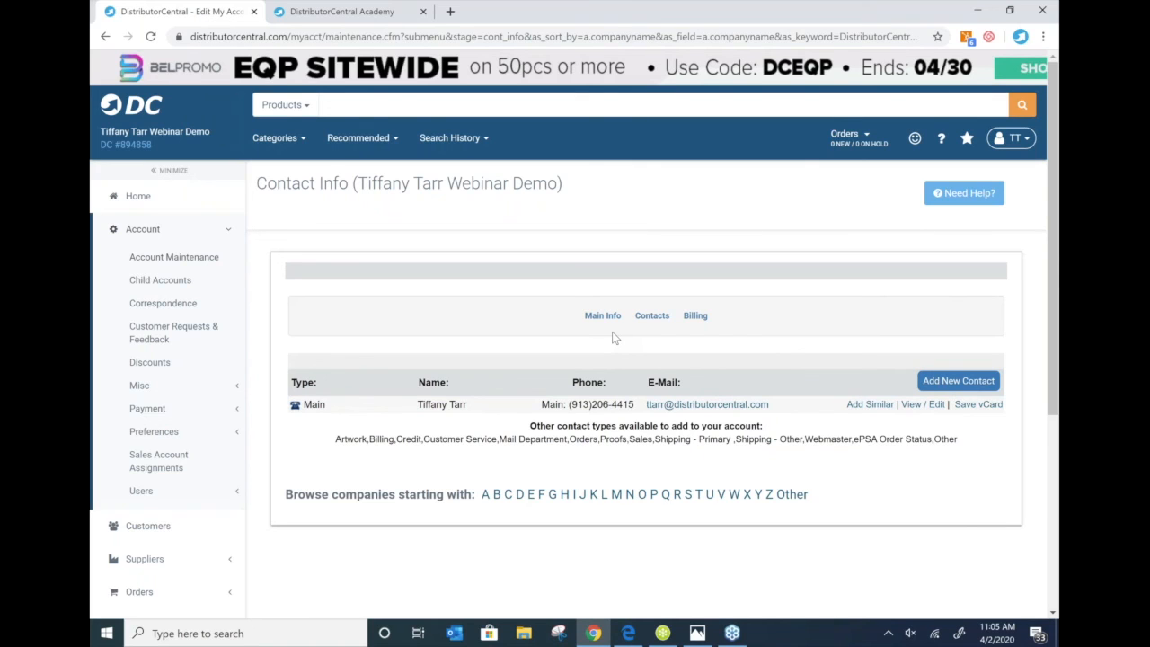
{"action": "left_click", "coordinate": [1005, 43]}
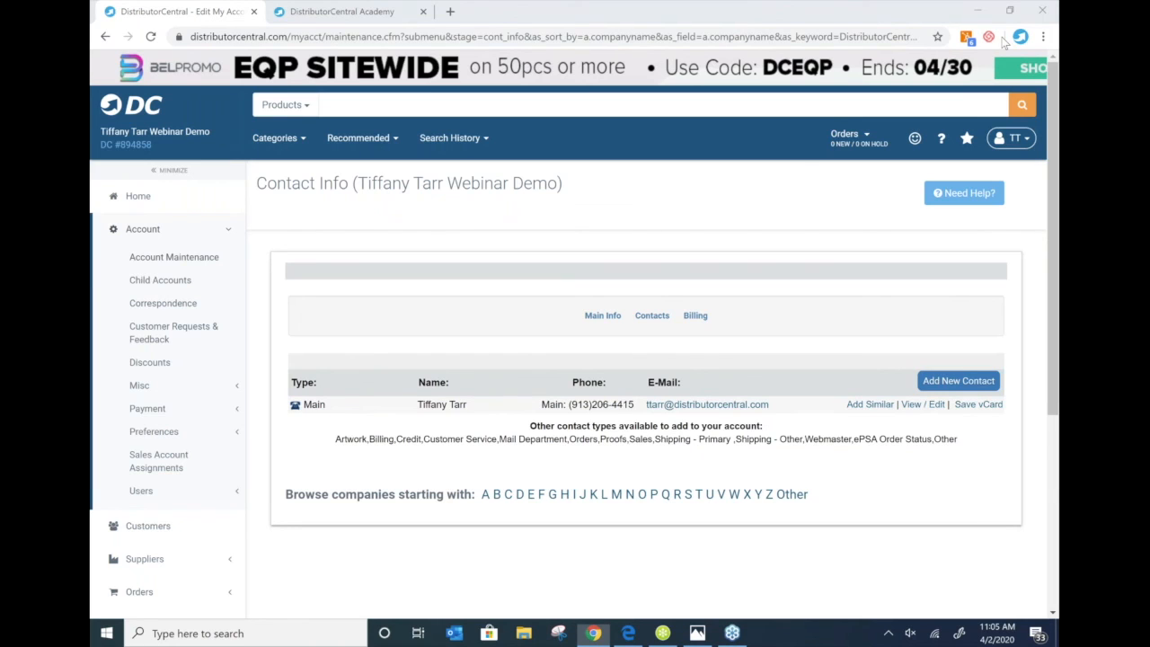
{"action": "left_click", "coordinate": [964, 384]}
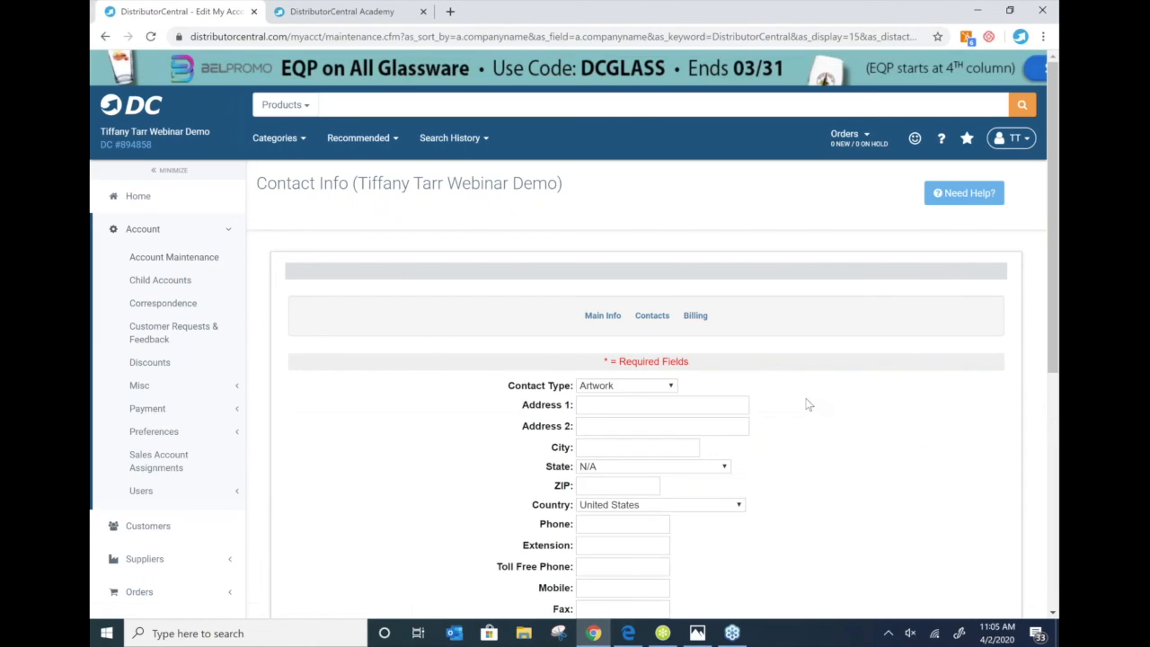
- Review the Contact Type choices and the new-contact form's fields, leaving everything unfilled
{"action": "scroll", "coordinate": [806, 404], "scroll_direction": "down", "scroll_amount": 2}
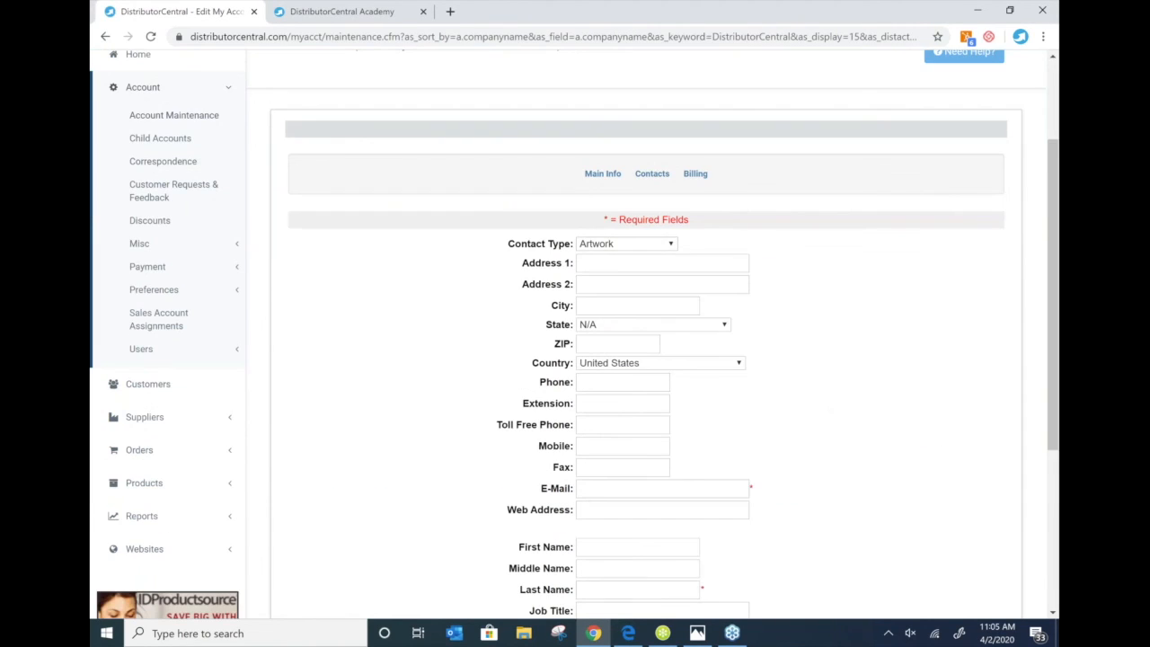
{"action": "left_click", "coordinate": [670, 244]}
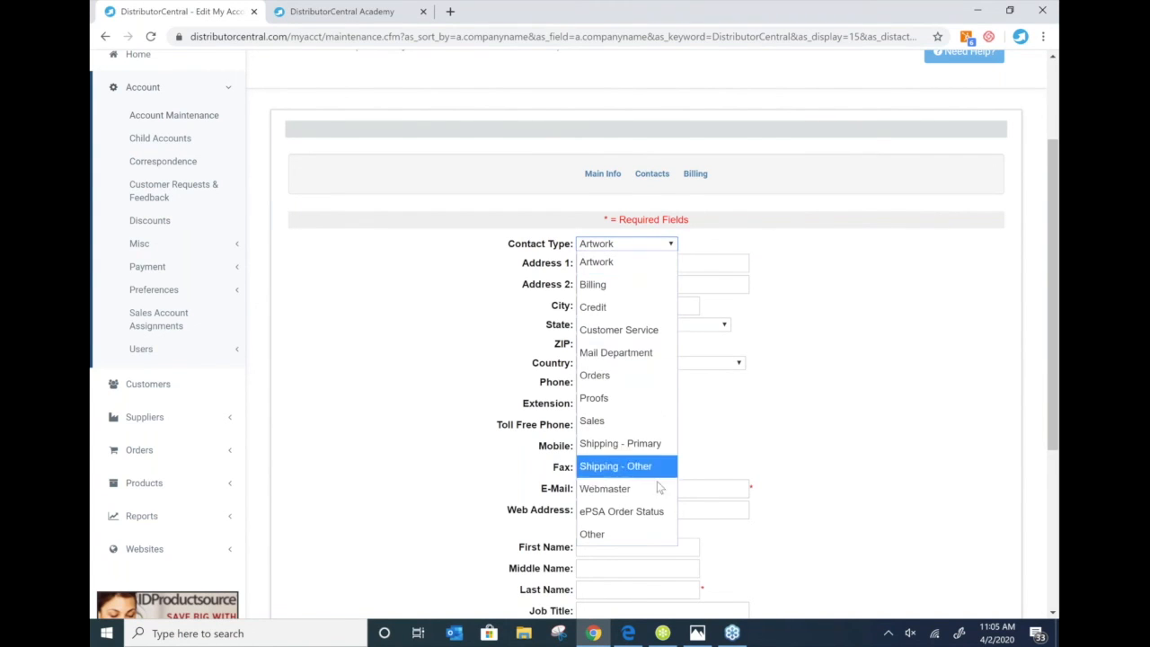
{"action": "left_click", "coordinate": [859, 324]}
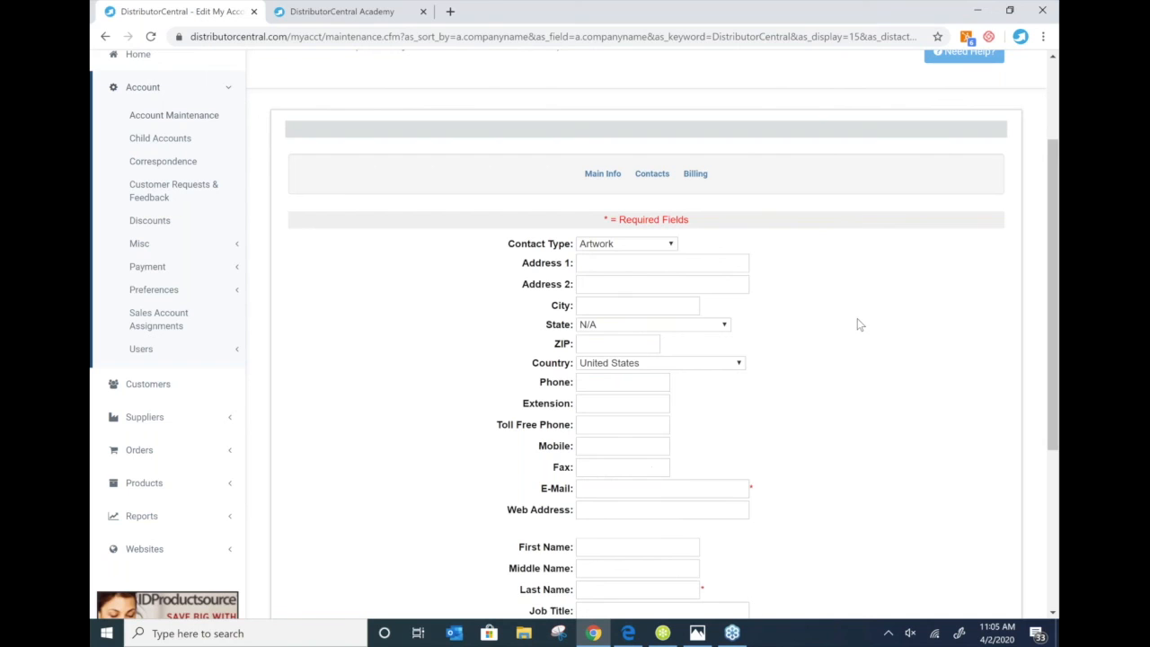
{"action": "scroll", "coordinate": [858, 324], "scroll_direction": "down", "scroll_amount": 1}
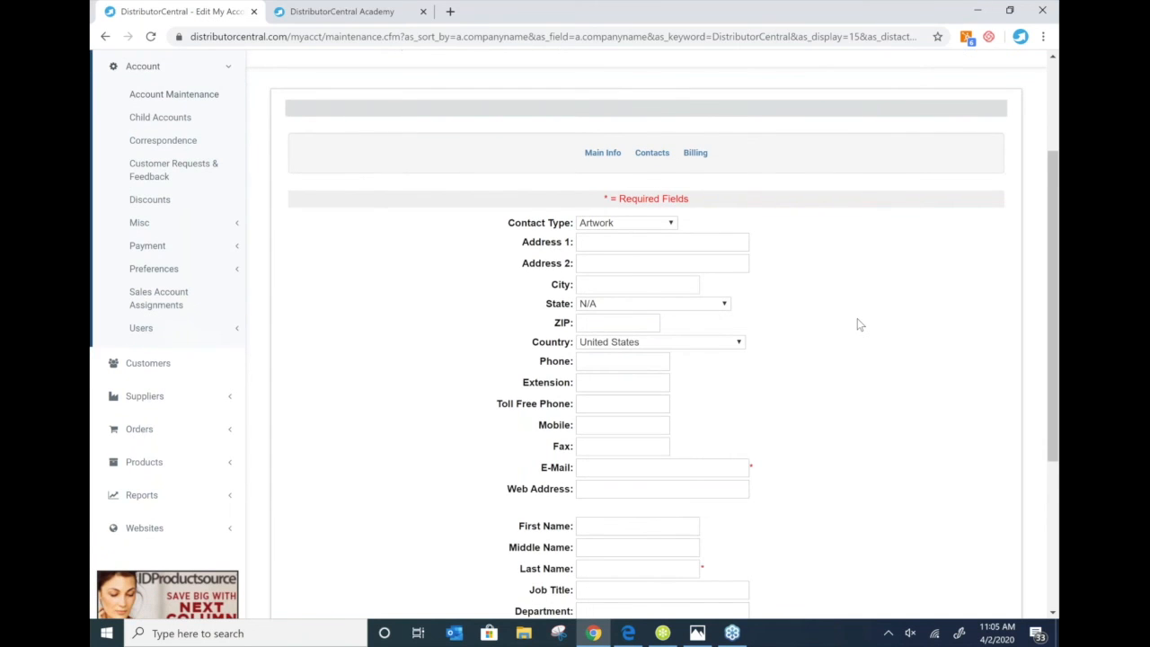
{"action": "scroll", "coordinate": [857, 325], "scroll_direction": "down", "scroll_amount": 2}
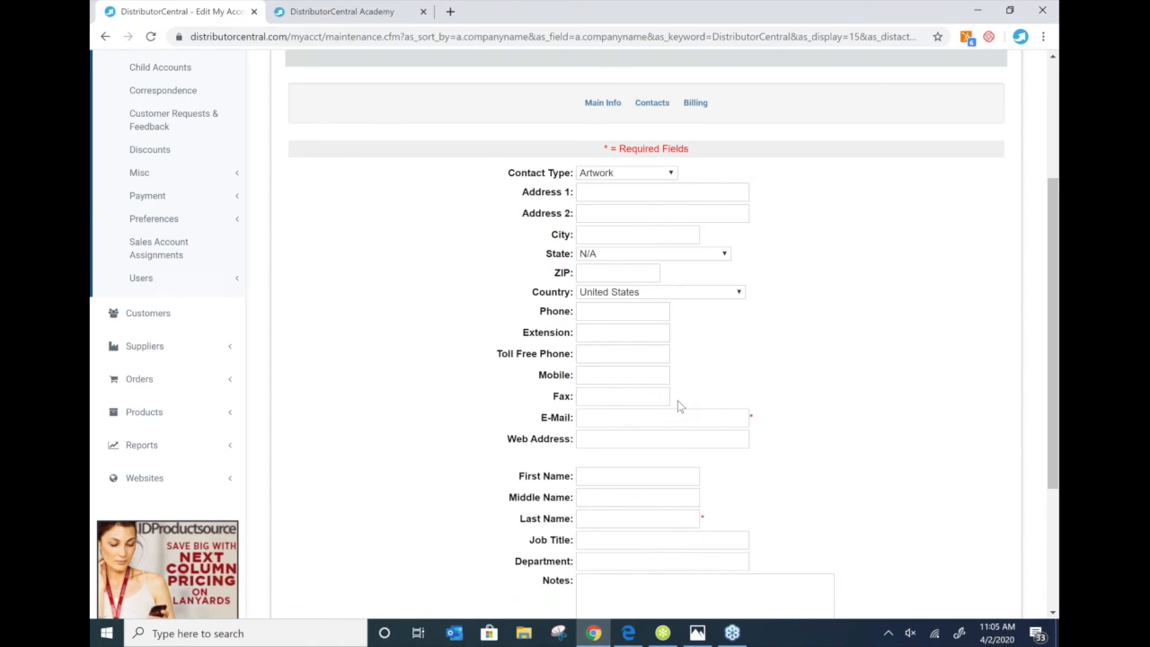
{"action": "scroll", "coordinate": [677, 406], "scroll_direction": "down", "scroll_amount": 1}
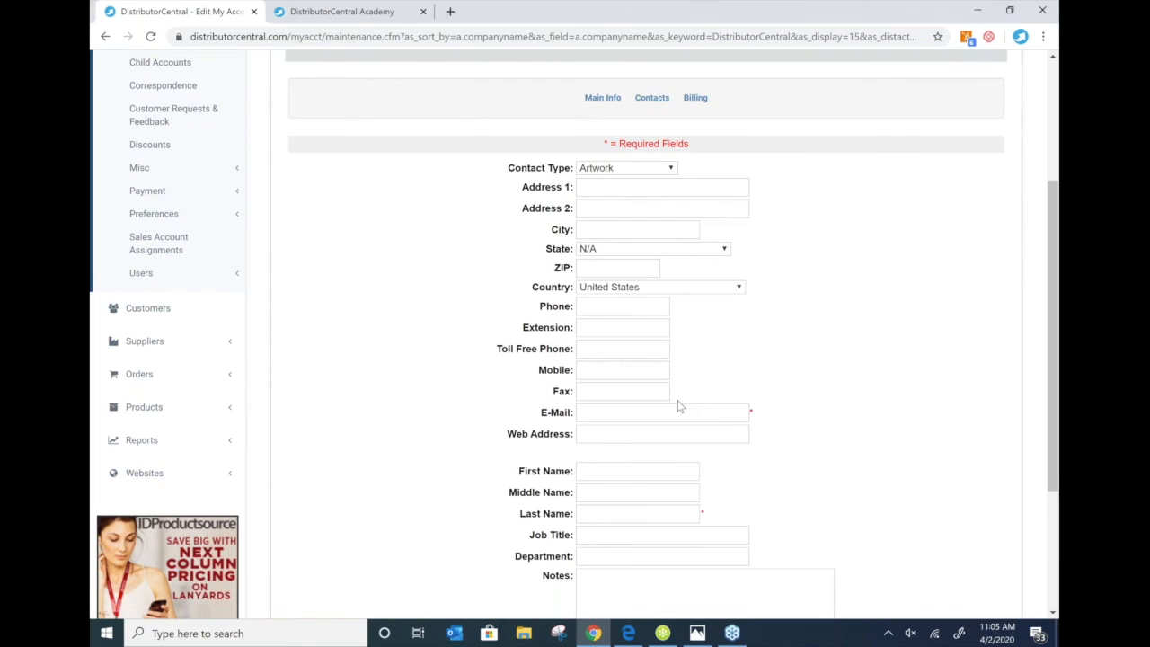
{"action": "scroll", "coordinate": [680, 406], "scroll_direction": "down", "scroll_amount": 2}
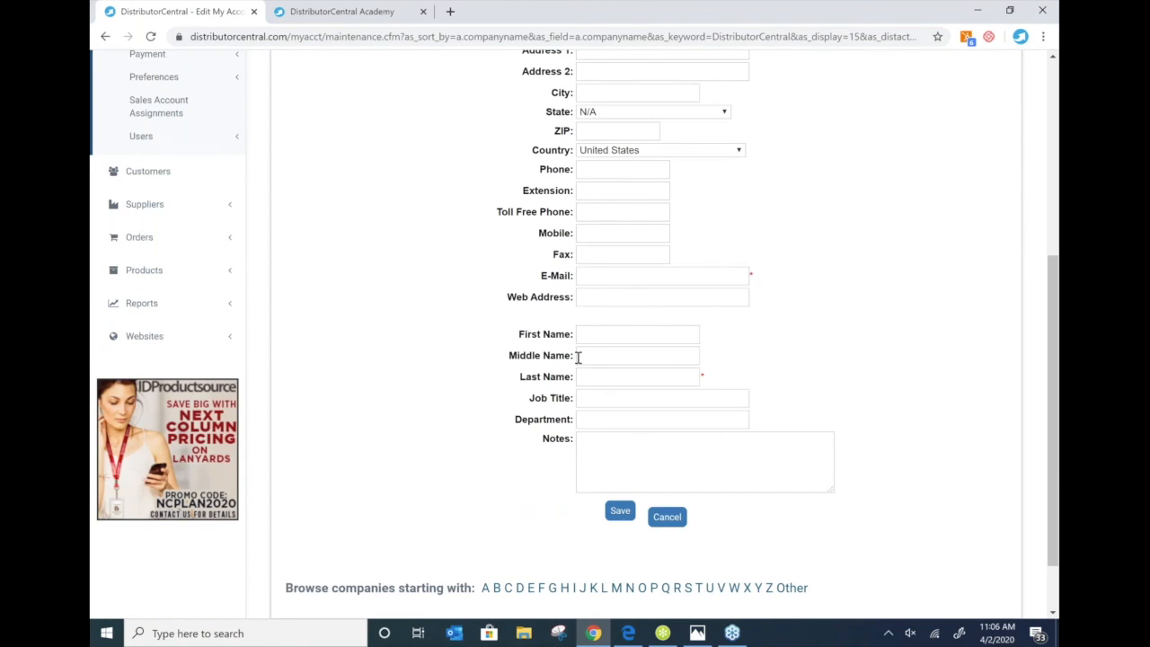
{"action": "scroll", "coordinate": [579, 357], "scroll_direction": "up", "scroll_amount": 1}
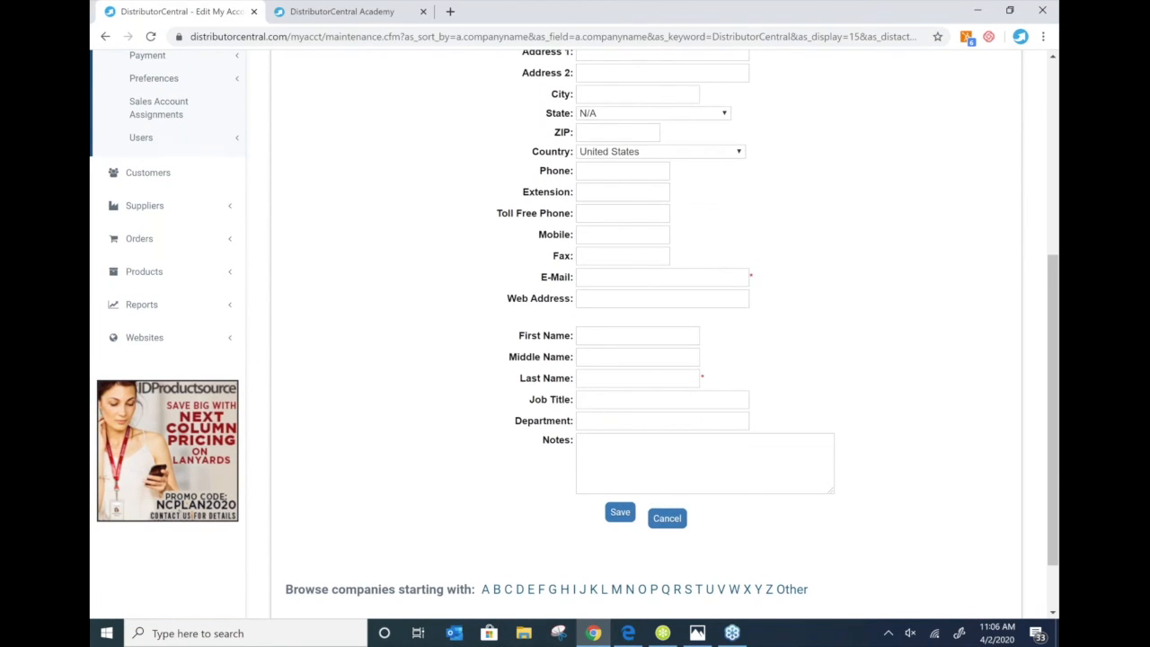
{"action": "scroll", "coordinate": [605, 292], "scroll_direction": "up", "scroll_amount": 3}
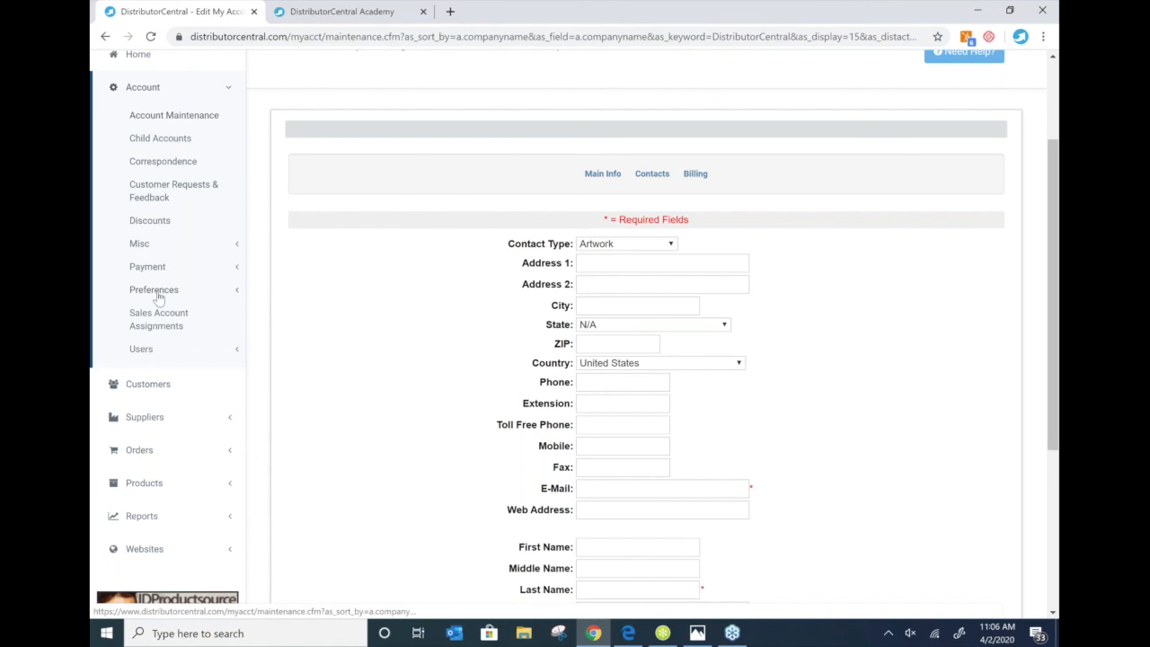
{"action": "left_click", "coordinate": [154, 291]}
- In Account Preferences, set 'Notify me when new customer information is submitted' to Yes
{"action": "left_click", "coordinate": [144, 315]}
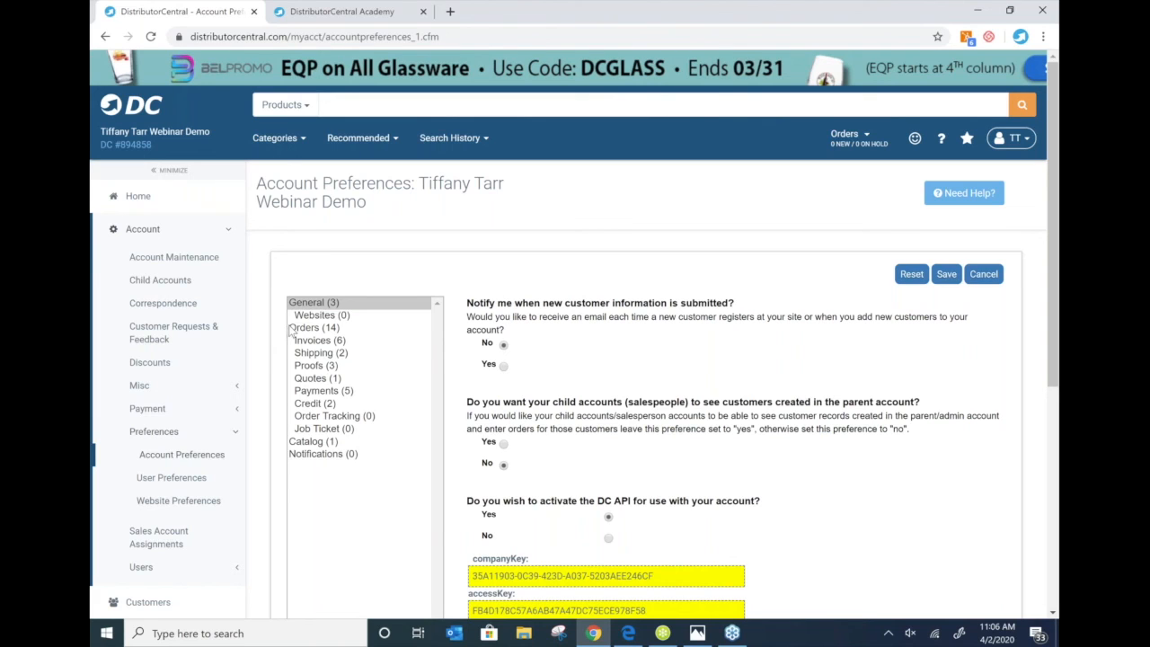
{"action": "scroll", "coordinate": [291, 330], "scroll_direction": "down", "scroll_amount": 1}
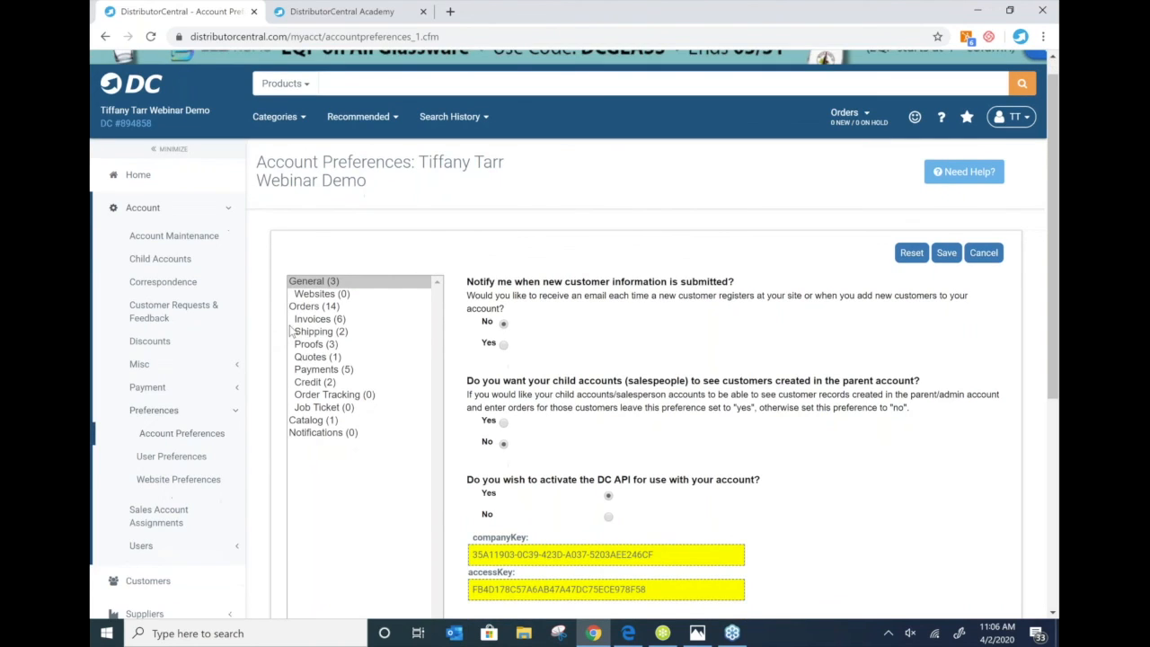
{"action": "scroll", "coordinate": [291, 330], "scroll_direction": "down", "scroll_amount": 2}
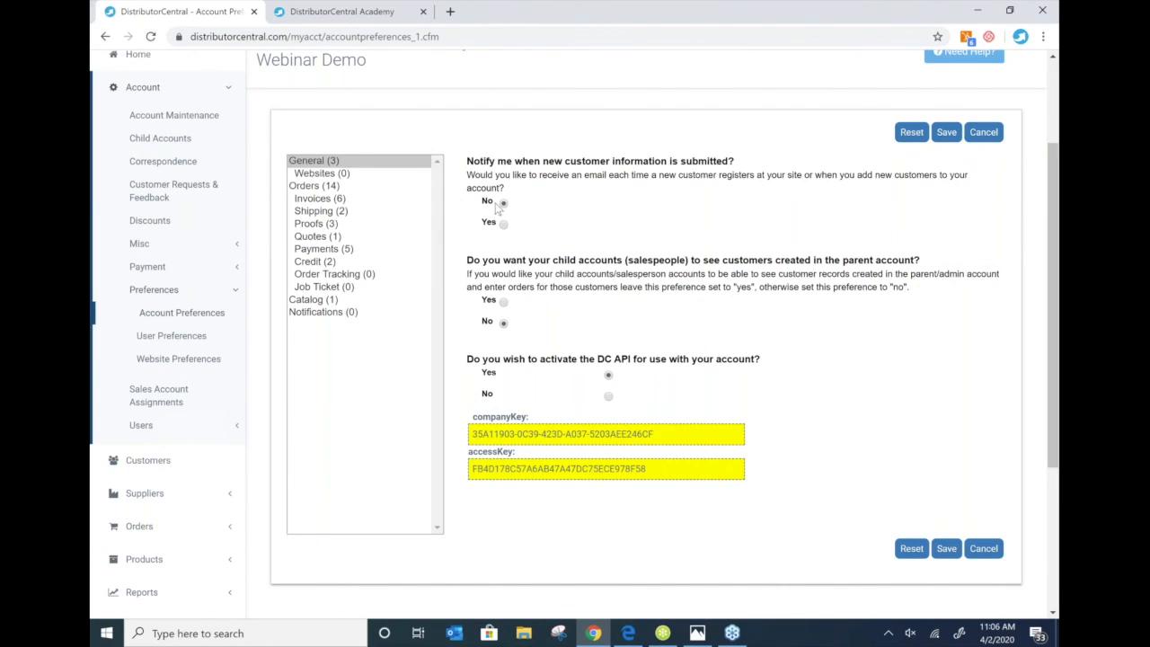
{"action": "left_click", "coordinate": [1011, 360]}
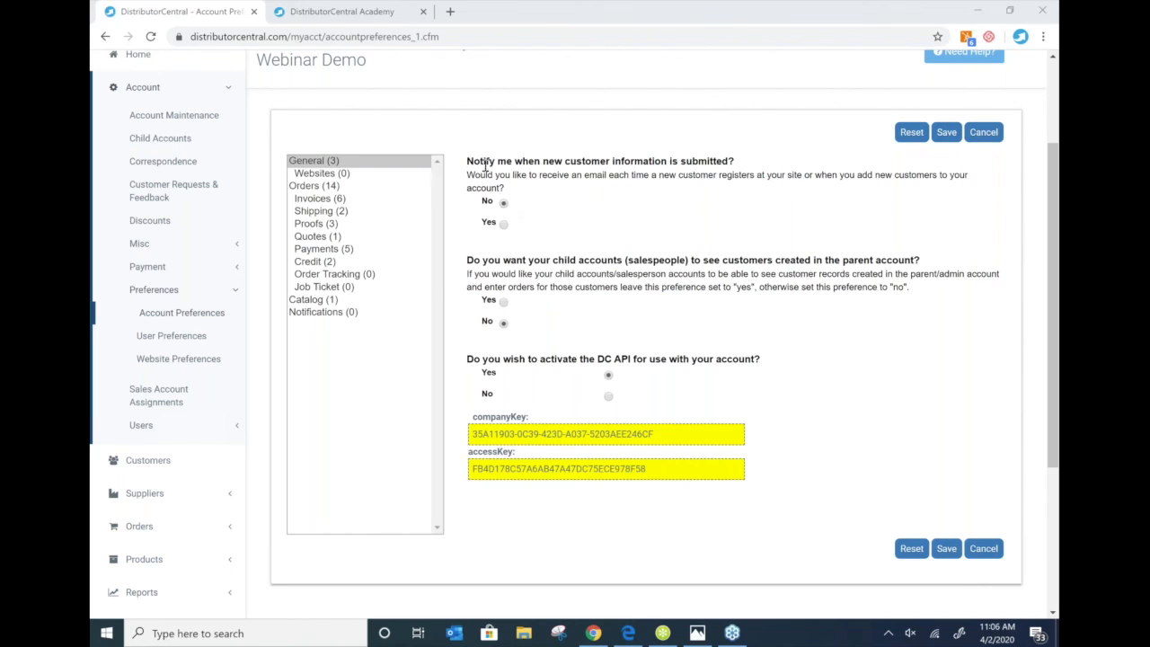
{"action": "left_click", "coordinate": [503, 224]}
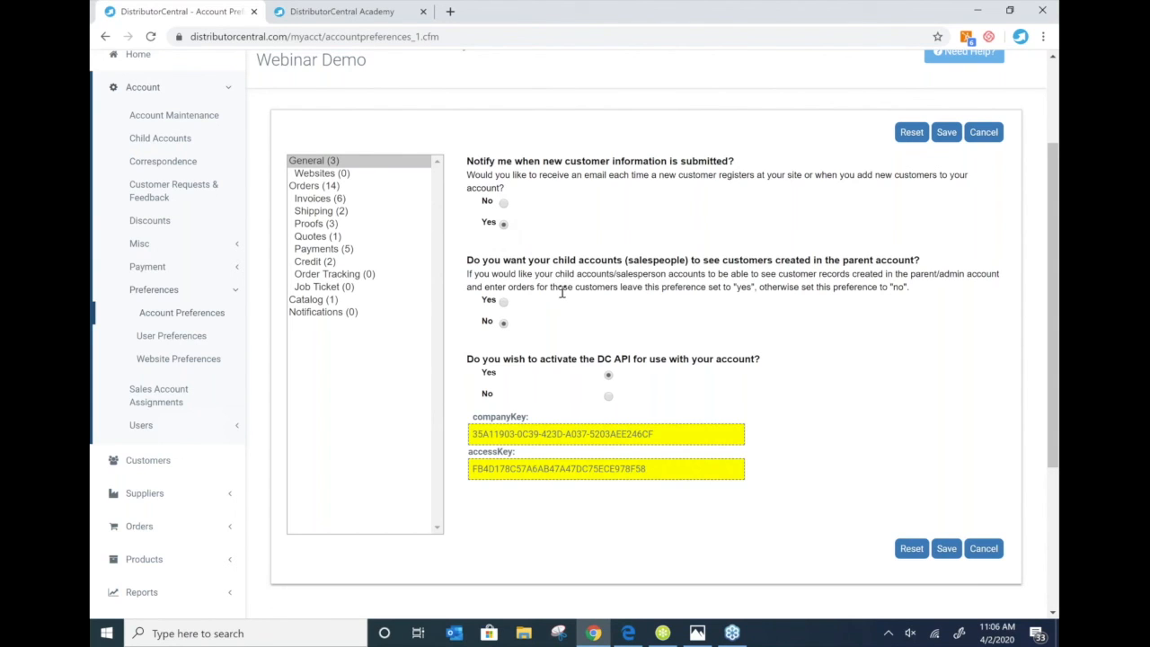
{"action": "left_click", "coordinate": [318, 174]}
- Review the Orders (14) preferences: barcodes, stock language, shipping tax and accepted artwork methods
{"action": "left_click", "coordinate": [334, 187]}
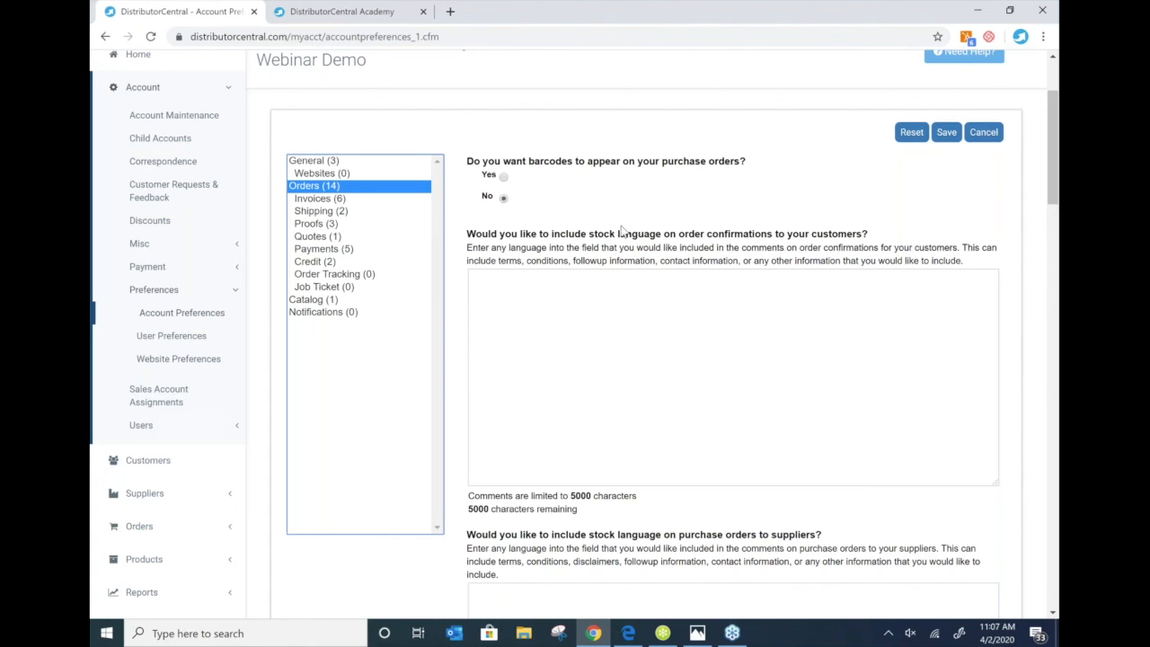
{"action": "scroll", "coordinate": [622, 232], "scroll_direction": "down", "scroll_amount": 1}
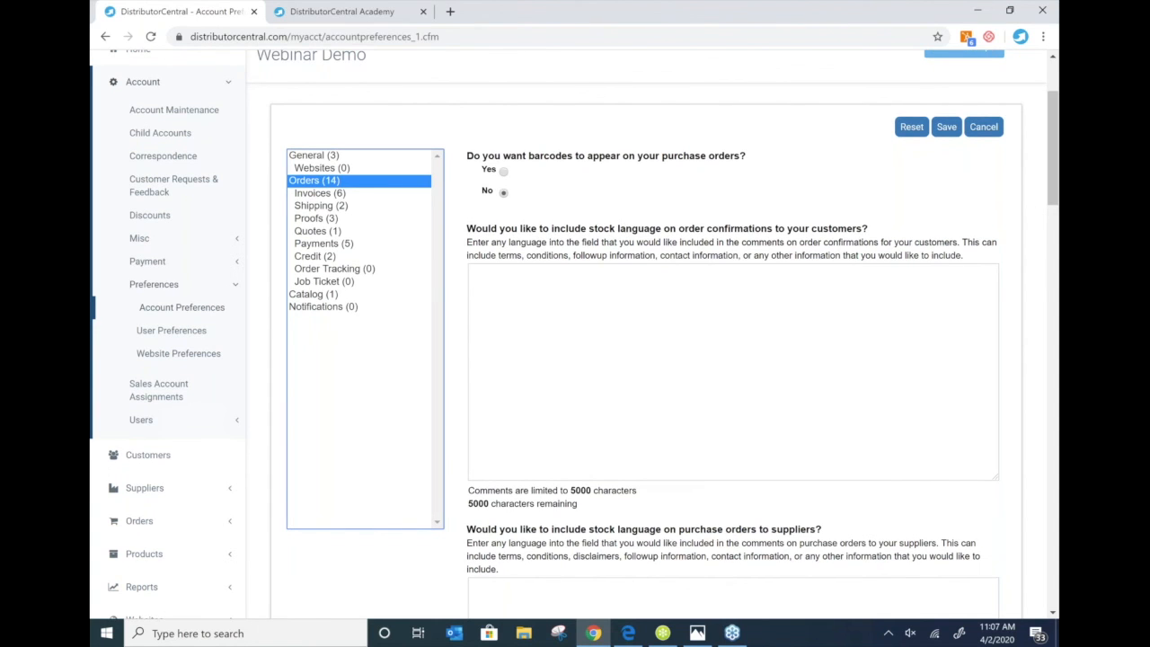
{"action": "scroll", "coordinate": [622, 333], "scroll_direction": "down", "scroll_amount": 2}
{"action": "scroll", "coordinate": [574, 335], "scroll_direction": "up", "scroll_amount": 1}
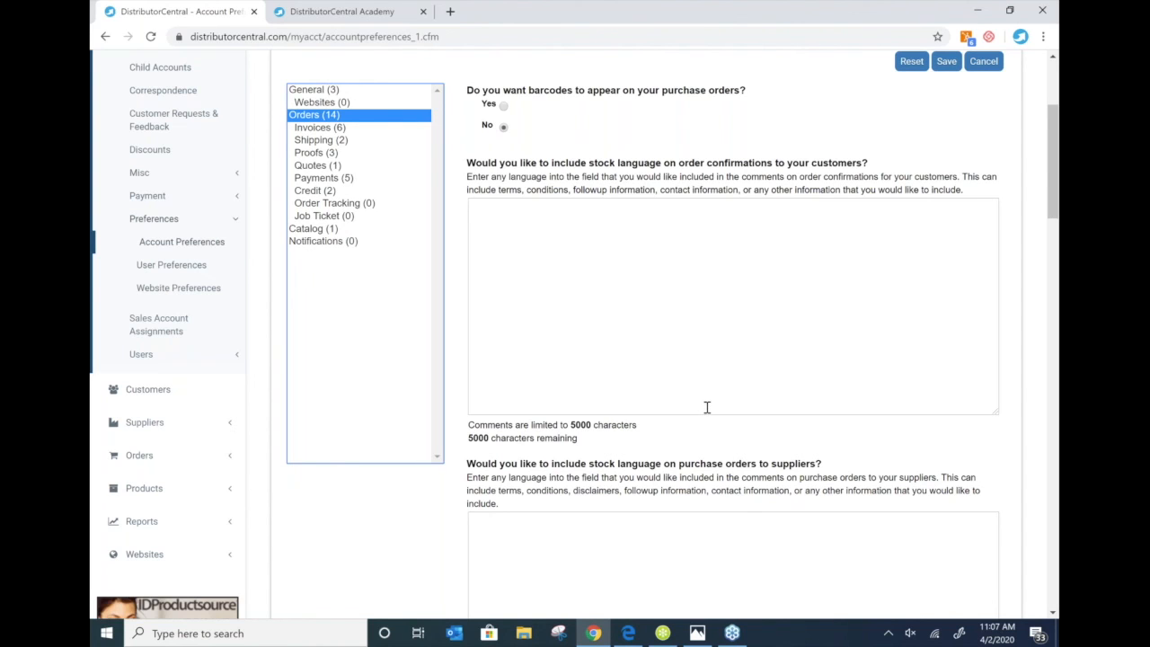
{"action": "scroll", "coordinate": [707, 407], "scroll_direction": "down", "scroll_amount": 1}
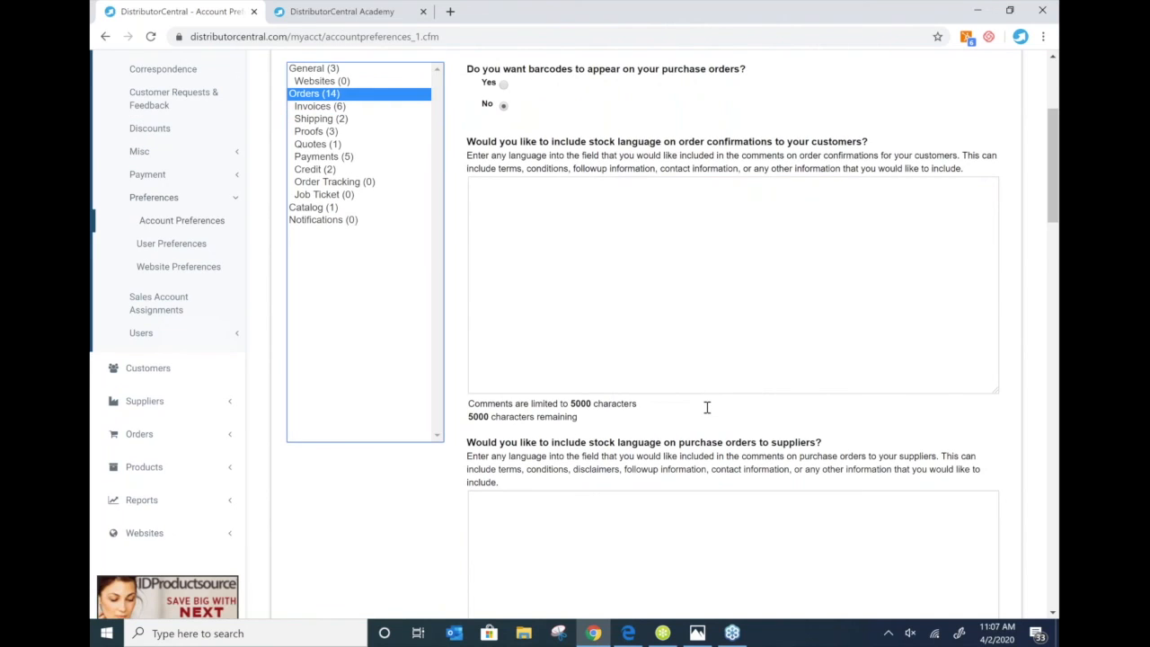
{"action": "scroll", "coordinate": [707, 407], "scroll_direction": "down", "scroll_amount": 2}
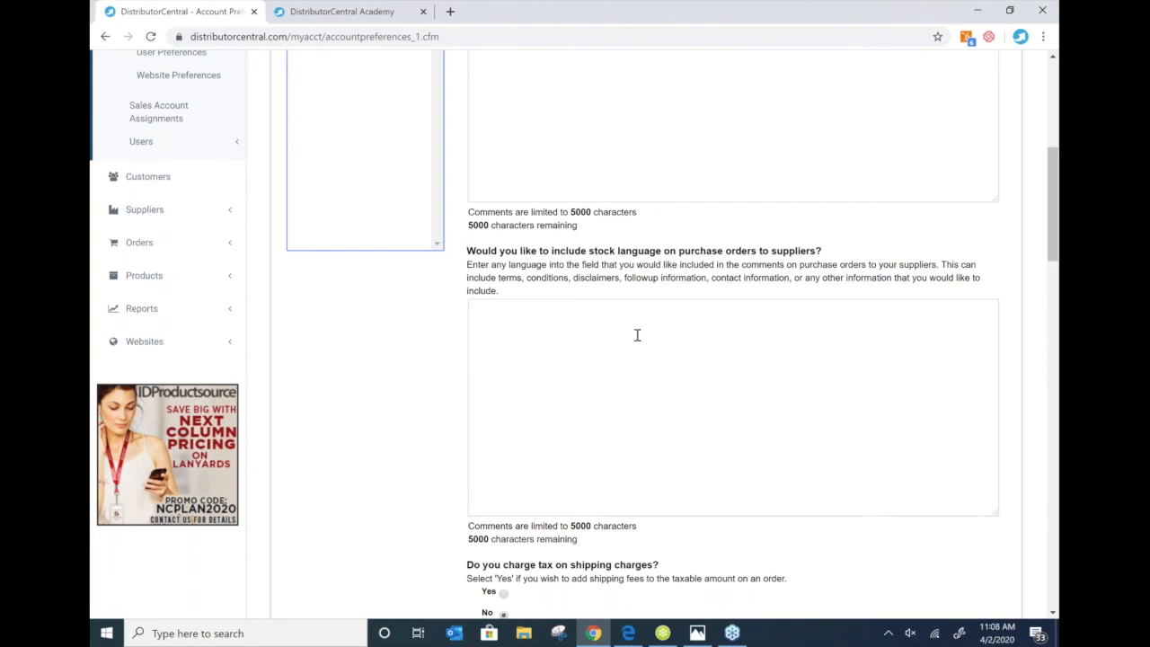
{"action": "scroll", "coordinate": [637, 335], "scroll_direction": "down", "scroll_amount": 1}
{"action": "scroll", "coordinate": [637, 335], "scroll_direction": "down", "scroll_amount": 2}
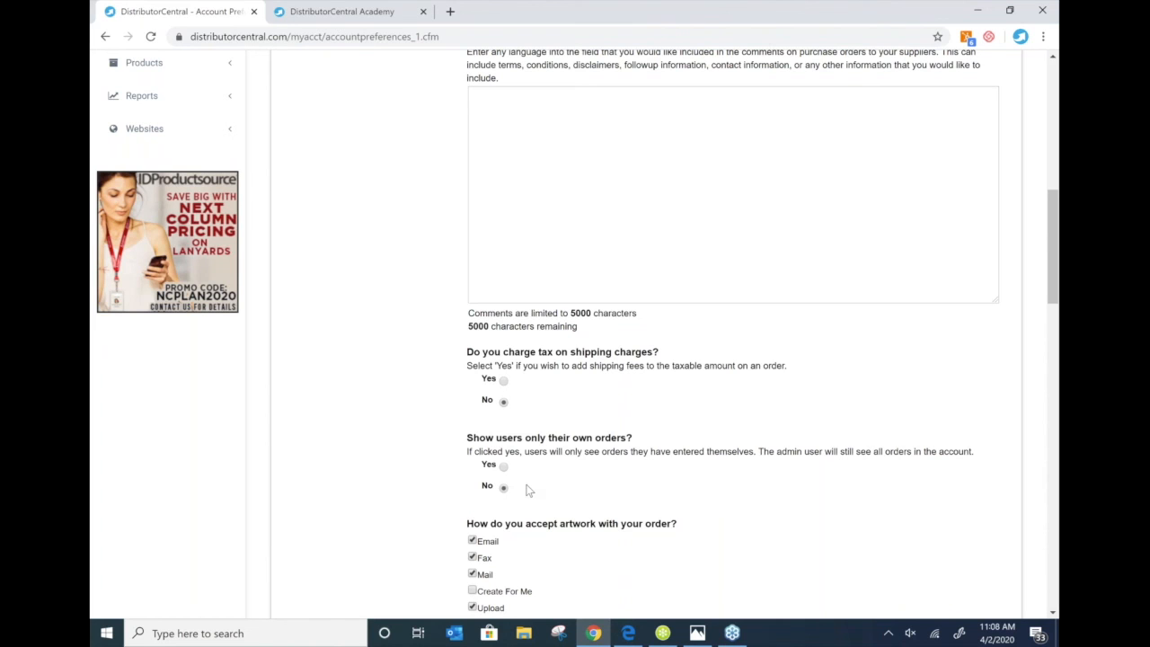
{"action": "scroll", "coordinate": [528, 490], "scroll_direction": "down", "scroll_amount": 1}
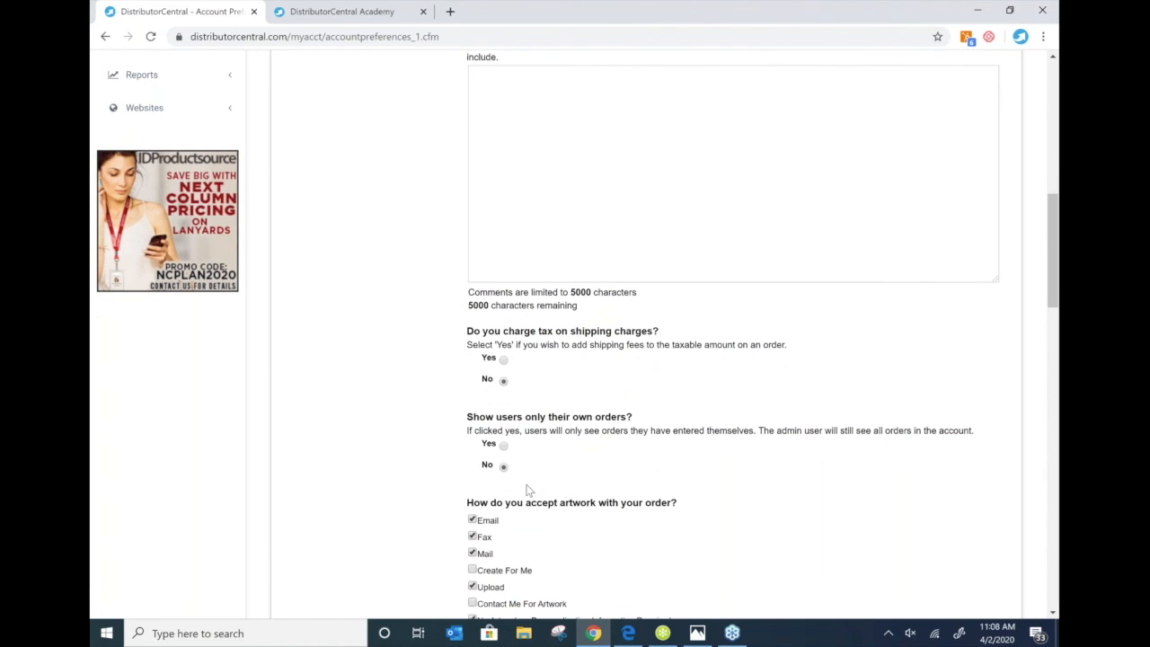
{"action": "scroll", "coordinate": [529, 489], "scroll_direction": "down", "scroll_amount": 1}
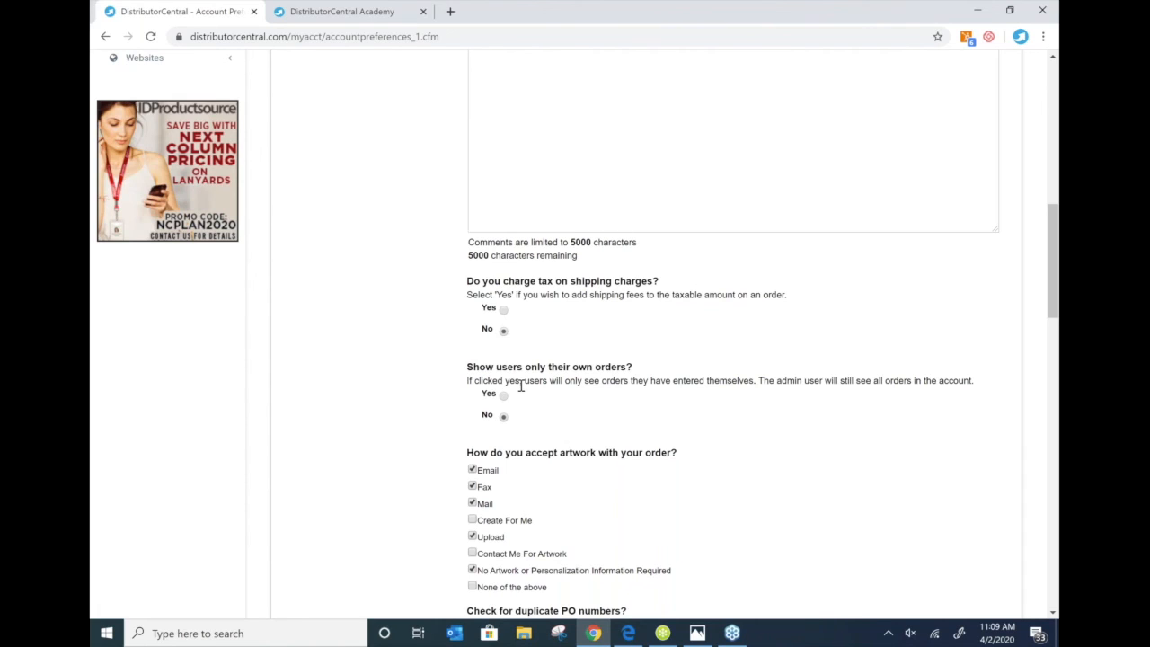
{"action": "scroll", "coordinate": [593, 493], "scroll_direction": "down", "scroll_amount": 1}
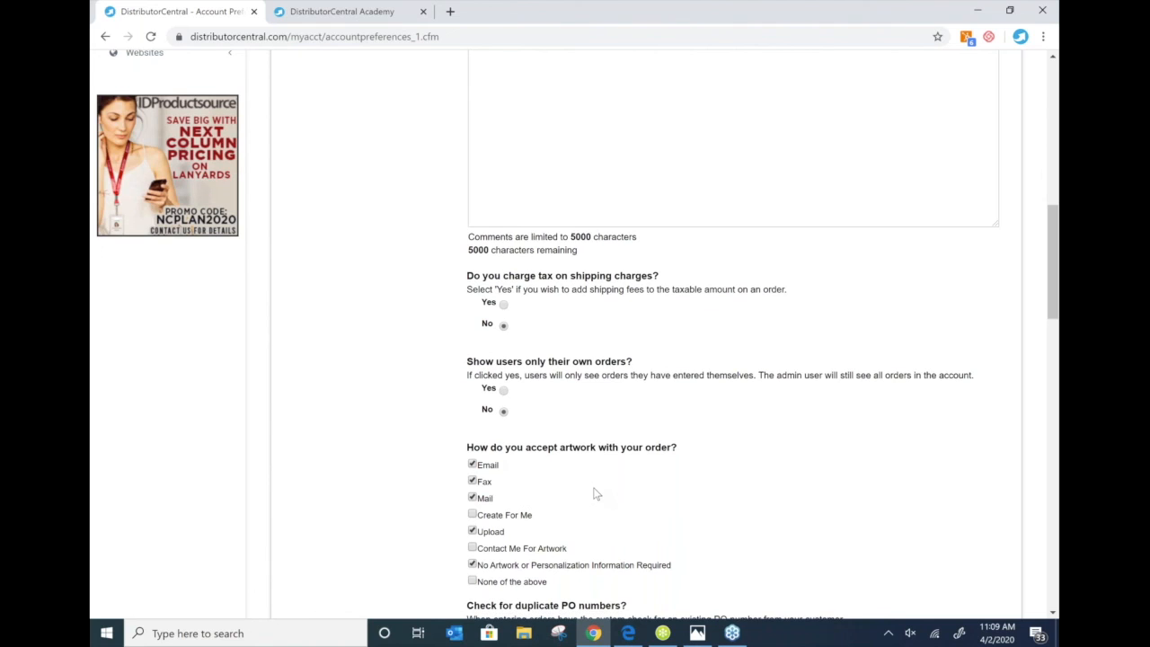
{"action": "scroll", "coordinate": [596, 493], "scroll_direction": "down", "scroll_amount": 1}
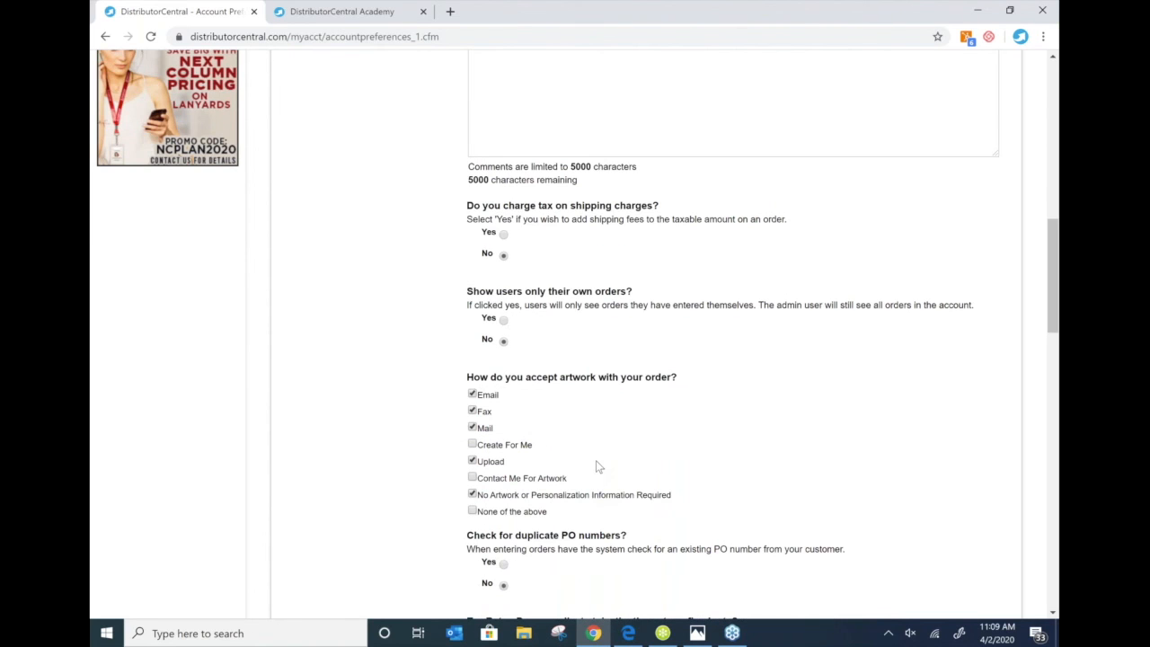
{"action": "scroll", "coordinate": [596, 462], "scroll_direction": "down", "scroll_amount": 1}
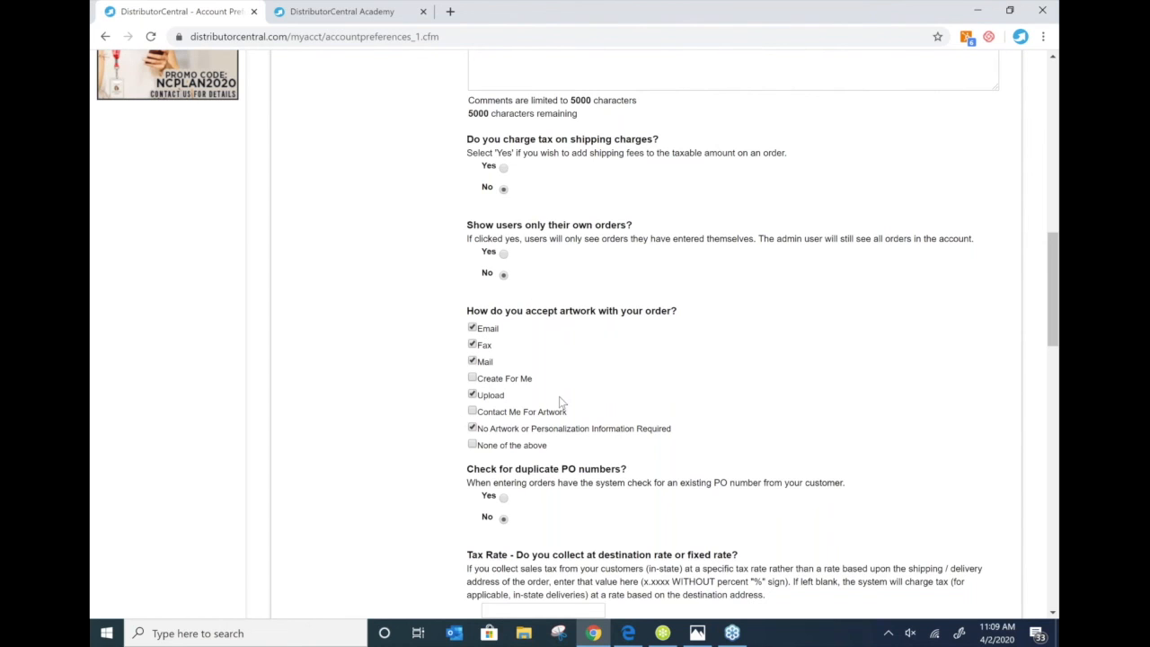
{"action": "scroll", "coordinate": [561, 400], "scroll_direction": "down", "scroll_amount": 1}
{"action": "scroll", "coordinate": [560, 401], "scroll_direction": "down", "scroll_amount": 1}
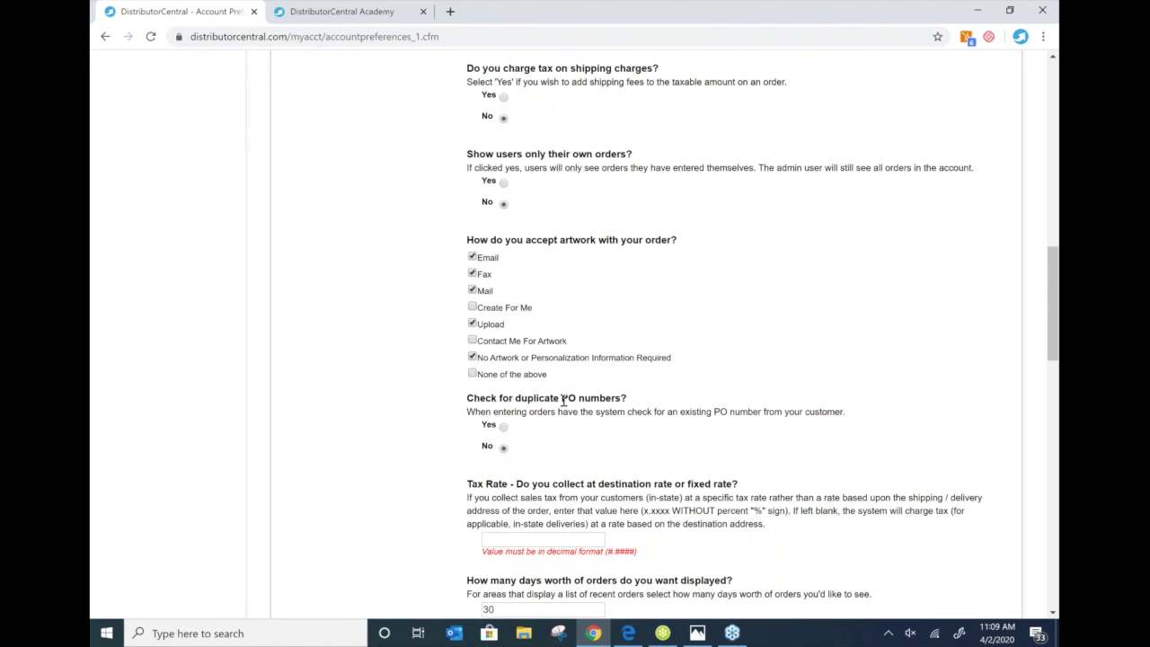
{"action": "scroll", "coordinate": [563, 401], "scroll_direction": "down", "scroll_amount": 1}
{"action": "scroll", "coordinate": [563, 400], "scroll_direction": "down", "scroll_amount": 1}
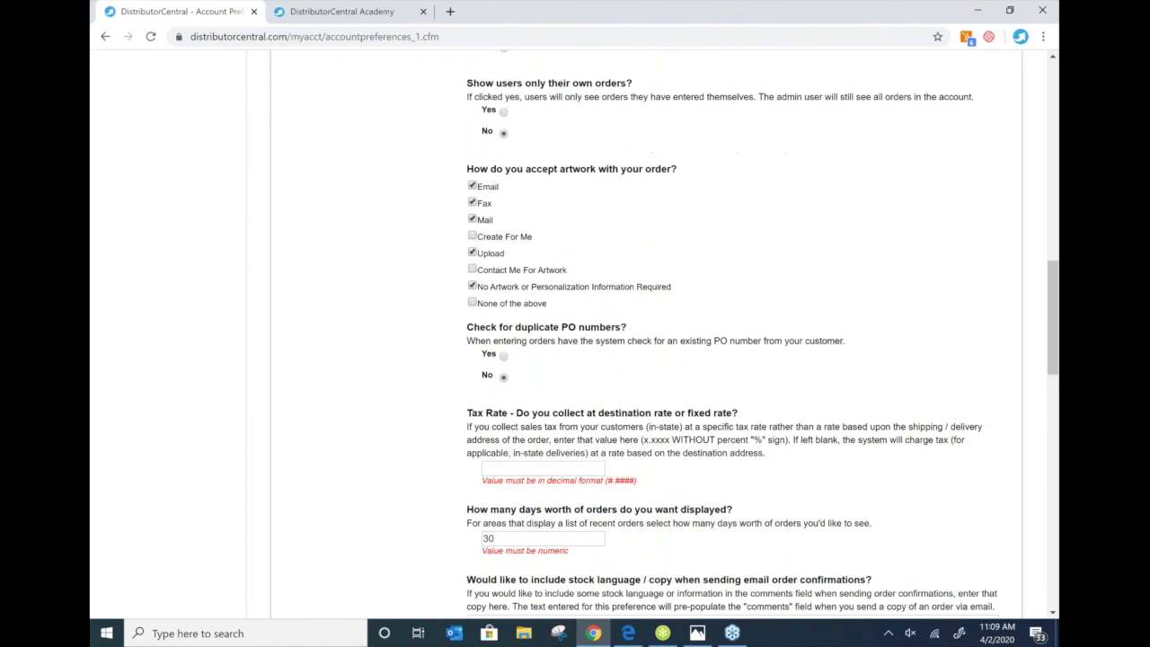
{"action": "scroll", "coordinate": [563, 401], "scroll_direction": "down", "scroll_amount": 1}
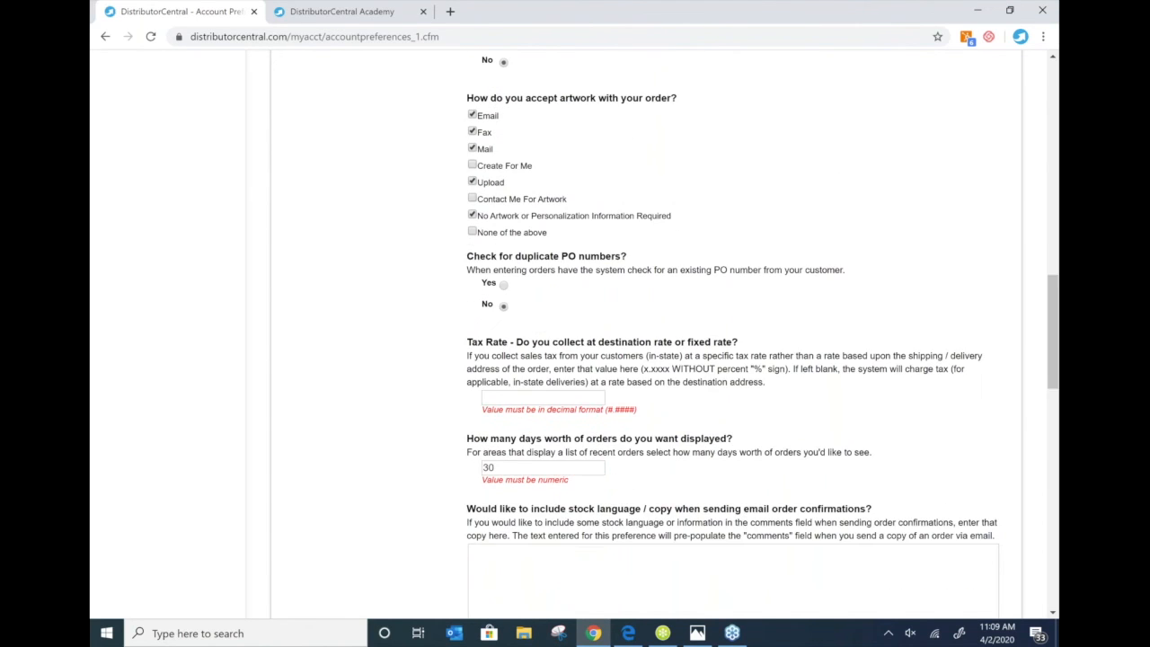
{"action": "scroll", "coordinate": [545, 316], "scroll_direction": "down", "scroll_amount": 1}
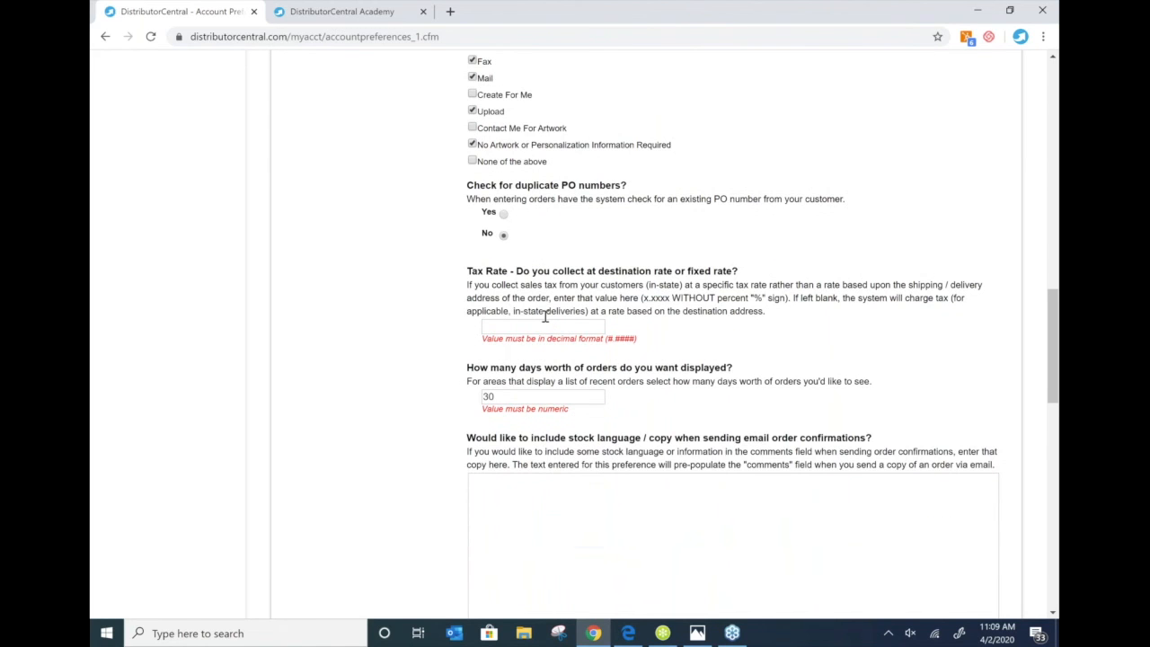
{"action": "scroll", "coordinate": [545, 316], "scroll_direction": "down", "scroll_amount": 1}
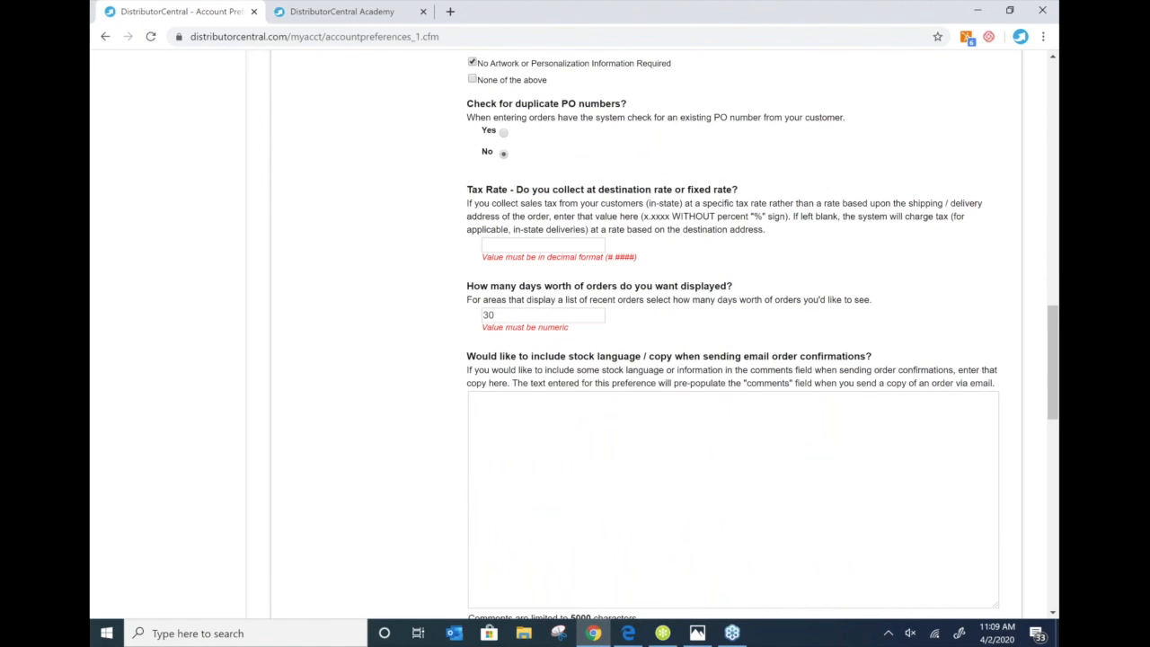
{"action": "scroll", "coordinate": [564, 257], "scroll_direction": "down", "scroll_amount": 2}
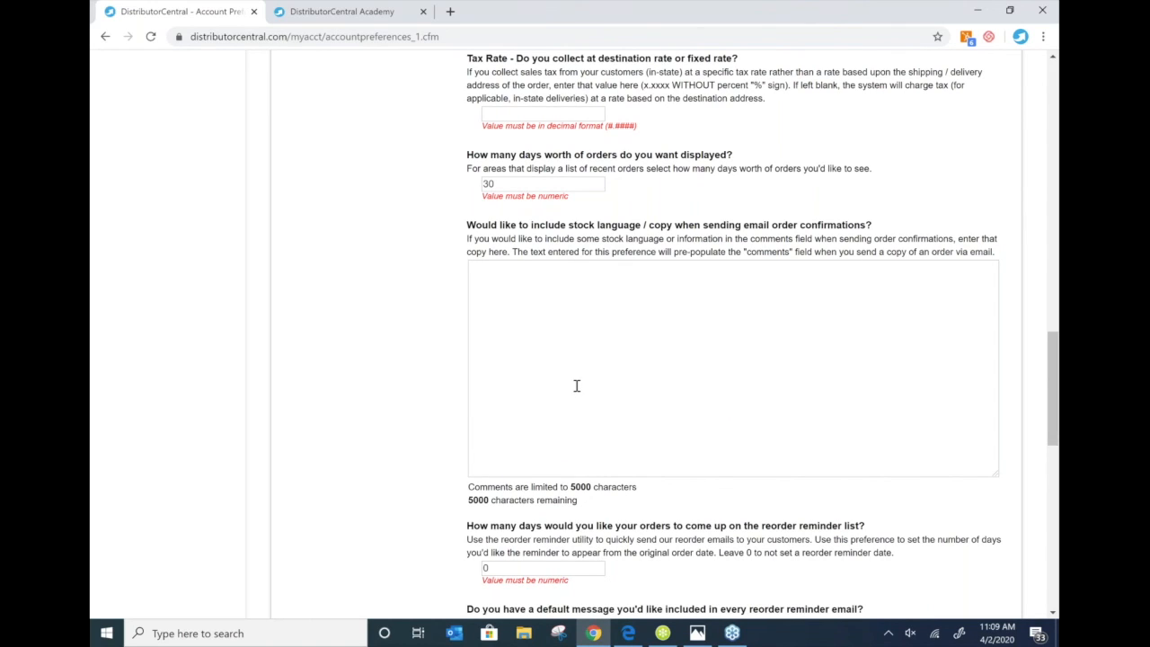
{"action": "scroll", "coordinate": [576, 386], "scroll_direction": "down", "scroll_amount": 1}
{"action": "scroll", "coordinate": [577, 386], "scroll_direction": "down", "scroll_amount": 2}
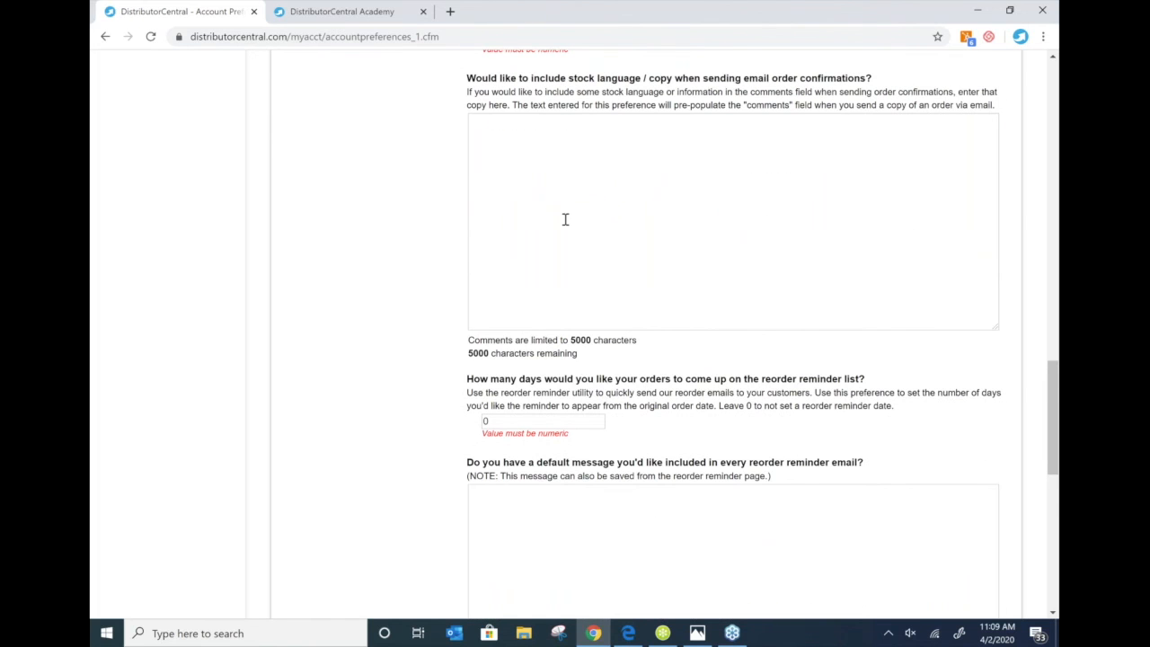
{"action": "scroll", "coordinate": [565, 219], "scroll_direction": "down", "scroll_amount": 2}
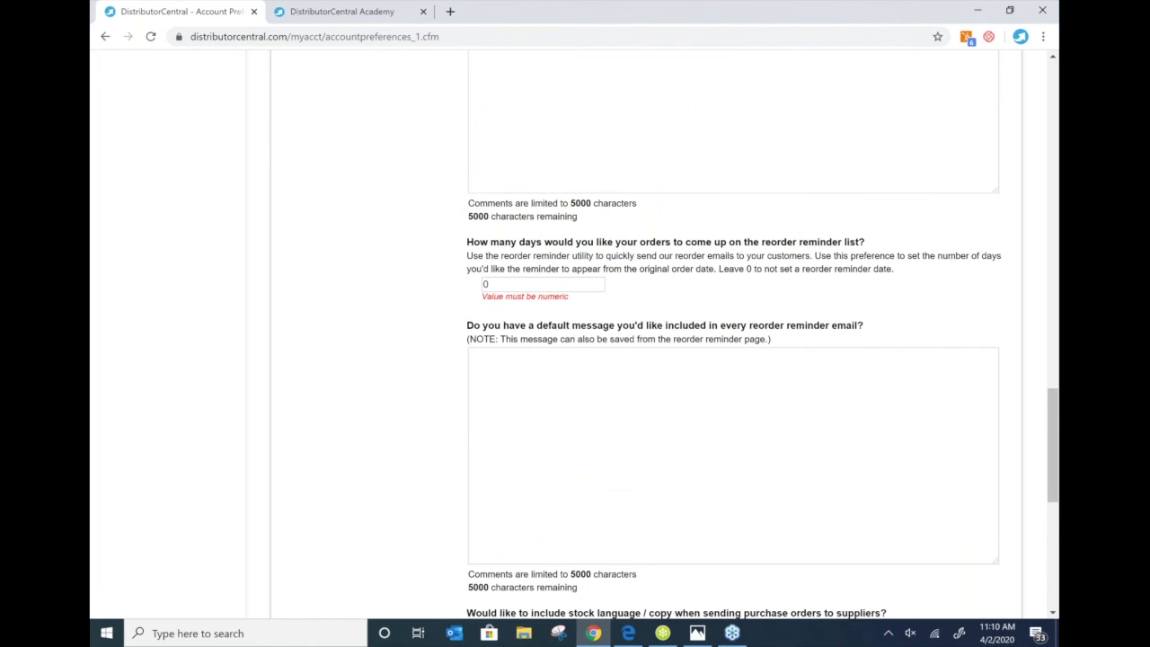
{"action": "scroll", "coordinate": [557, 351], "scroll_direction": "down", "scroll_amount": 2}
{"action": "scroll", "coordinate": [557, 351], "scroll_direction": "down", "scroll_amount": 1}
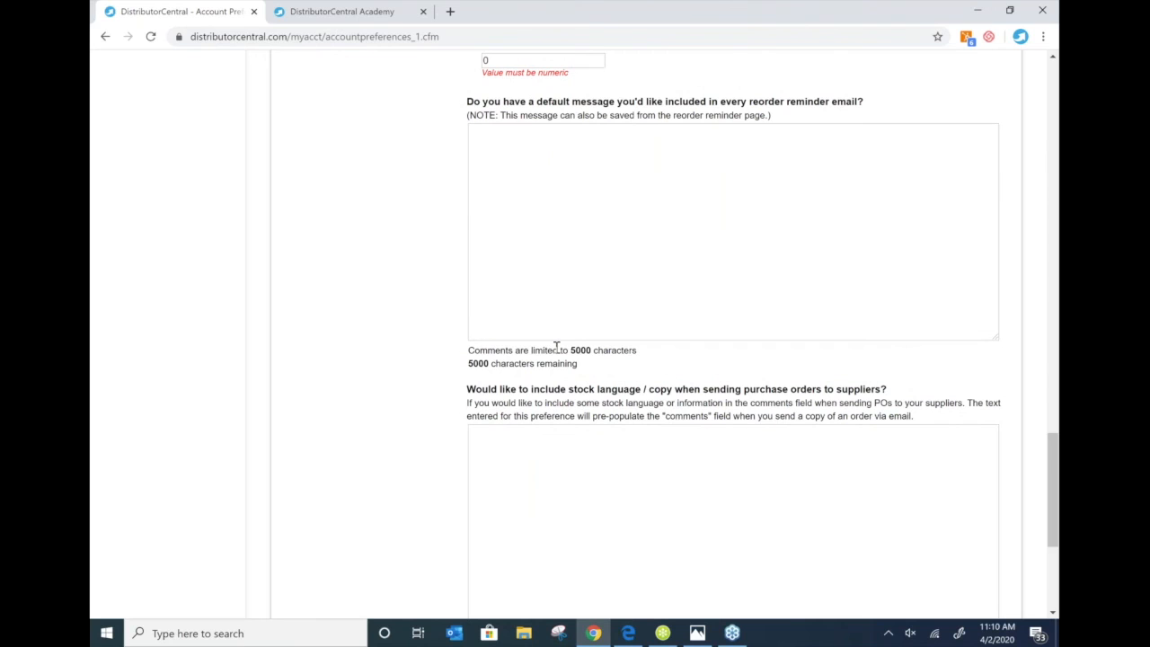
{"action": "scroll", "coordinate": [556, 346], "scroll_direction": "down", "scroll_amount": 4}
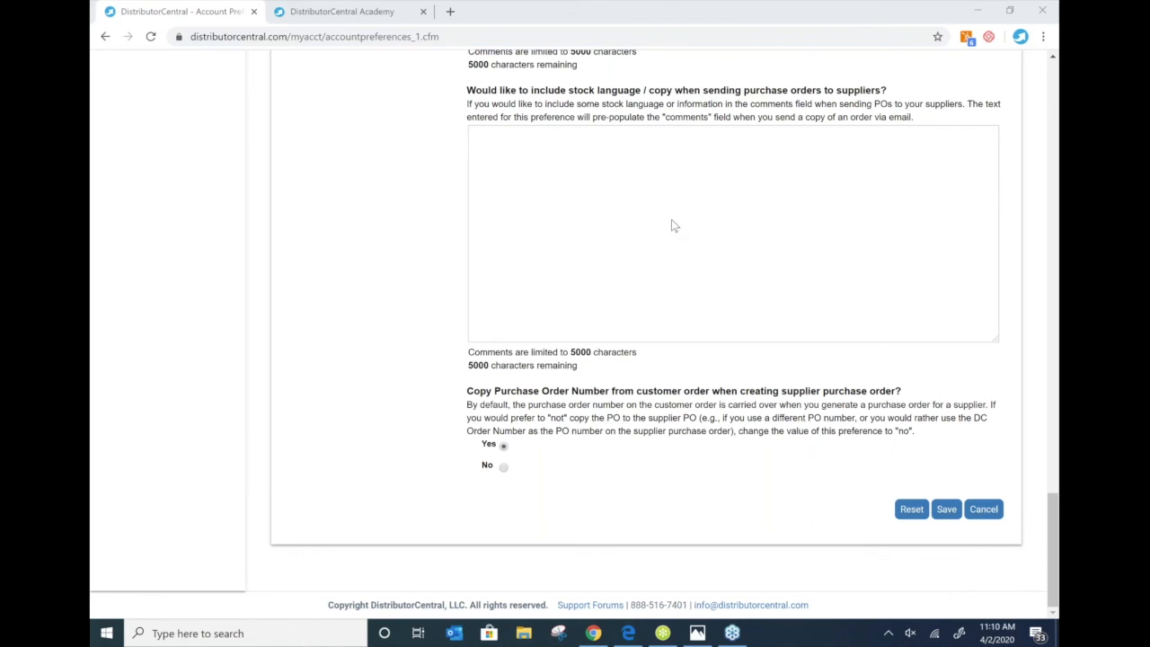
{"action": "scroll", "coordinate": [319, 301], "scroll_direction": "up", "scroll_amount": 3}
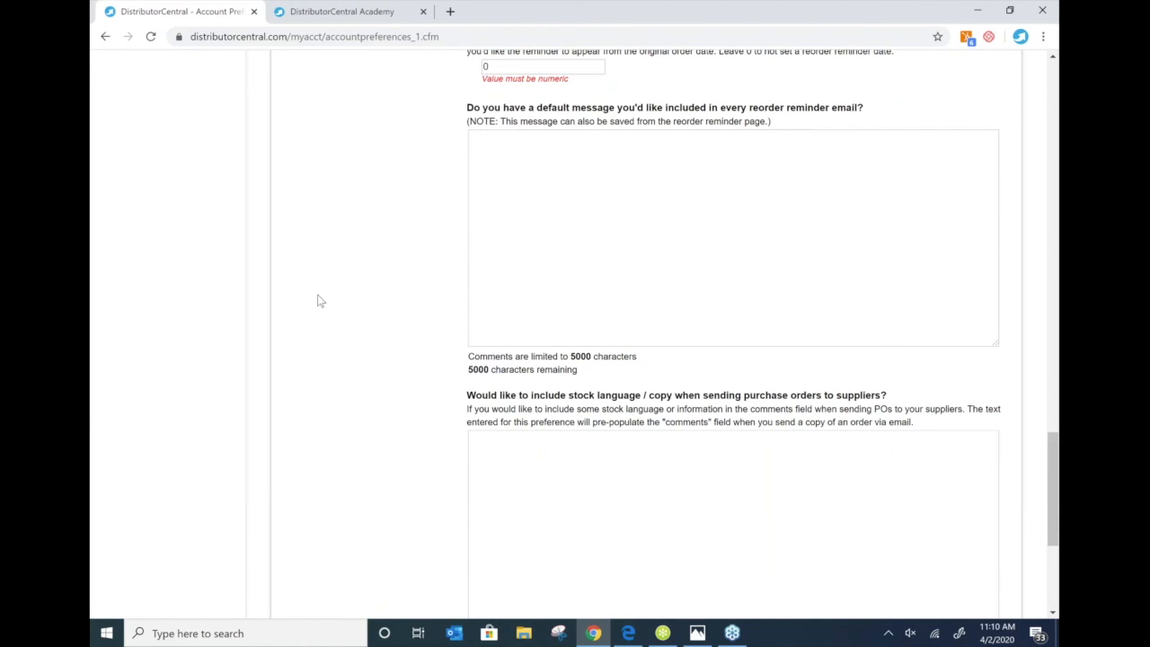
{"action": "scroll", "coordinate": [320, 301], "scroll_direction": "up", "scroll_amount": 5}
- Review the Invoices (6) preferences: Pay Online link, quote logo, artwork info and supplier invoice format
{"action": "left_click", "coordinate": [319, 171]}
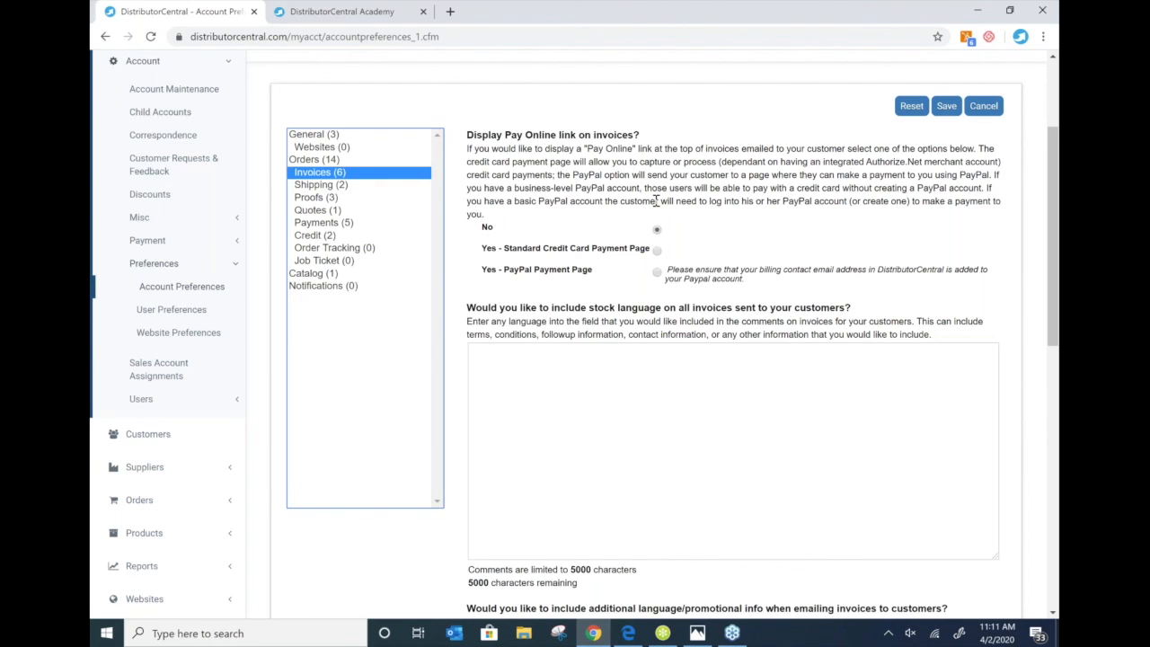
{"action": "scroll", "coordinate": [656, 201], "scroll_direction": "down", "scroll_amount": 1}
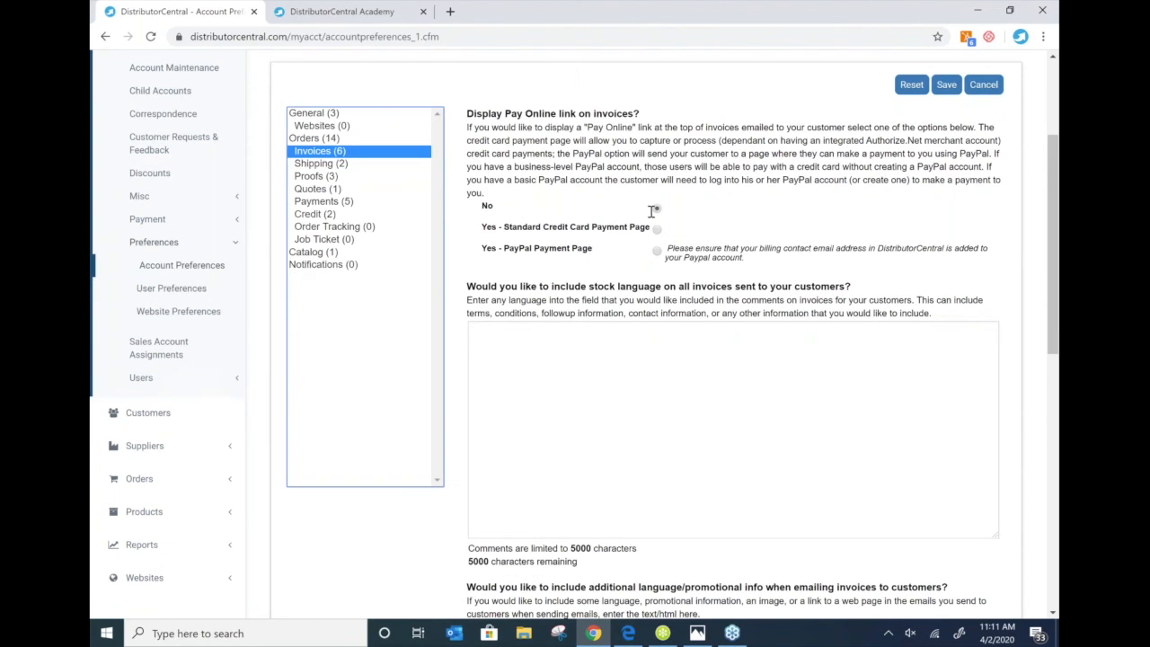
{"action": "scroll", "coordinate": [652, 211], "scroll_direction": "down", "scroll_amount": 5}
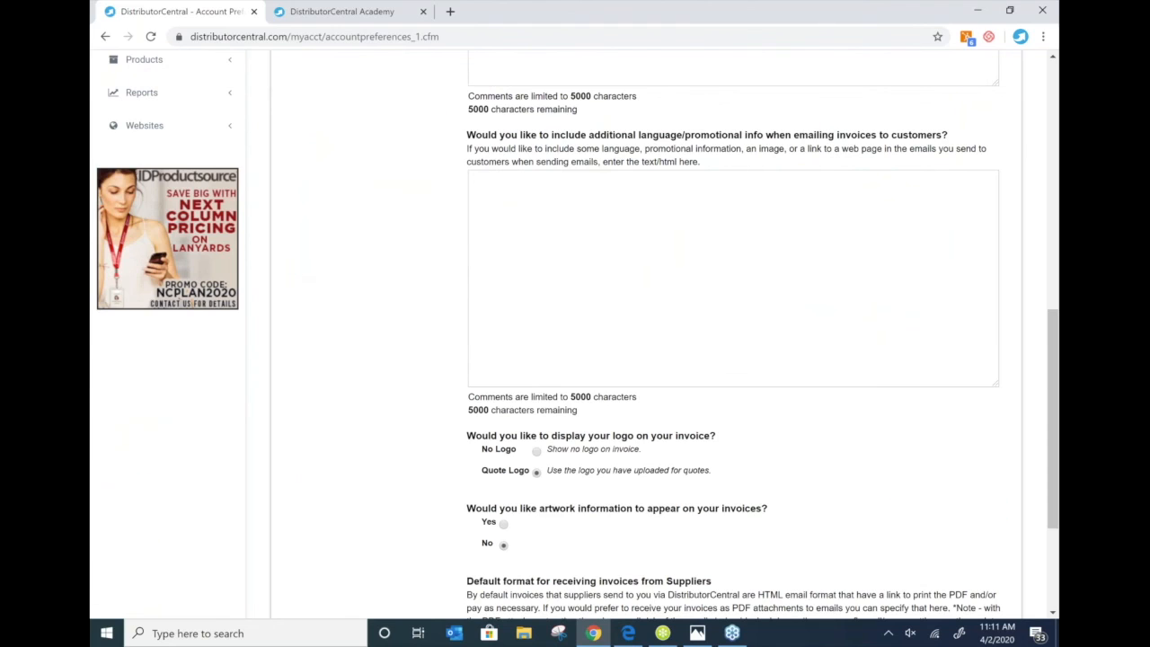
{"action": "scroll", "coordinate": [600, 170], "scroll_direction": "down", "scroll_amount": 2}
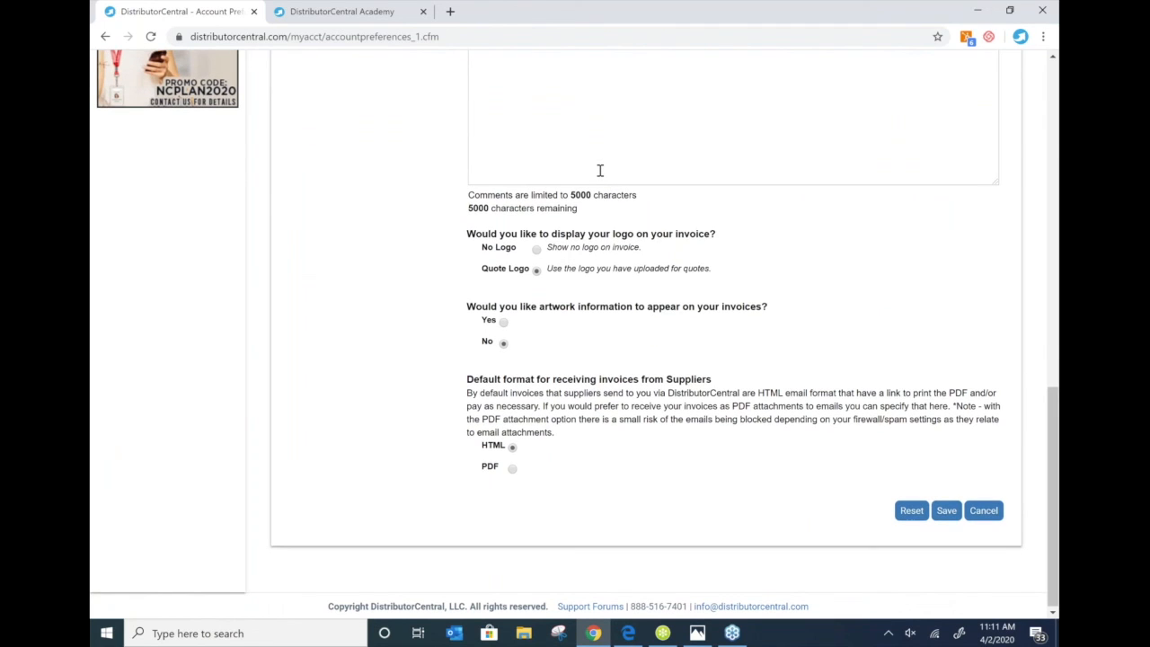
{"action": "scroll", "coordinate": [600, 170], "scroll_direction": "up", "scroll_amount": 10}
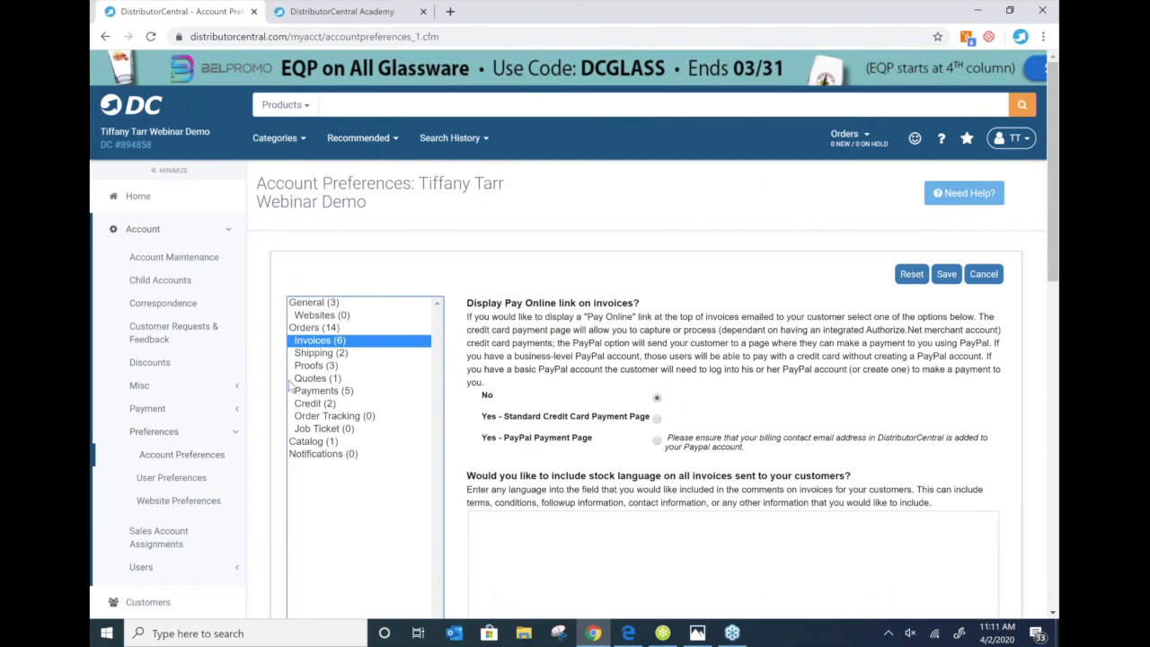
- Review Shipping (2) preferences, keeping notification wording empty and freight charged on orders at Yes
{"action": "left_click", "coordinate": [315, 353]}
{"action": "scroll", "coordinate": [536, 206], "scroll_direction": "down", "scroll_amount": 3}
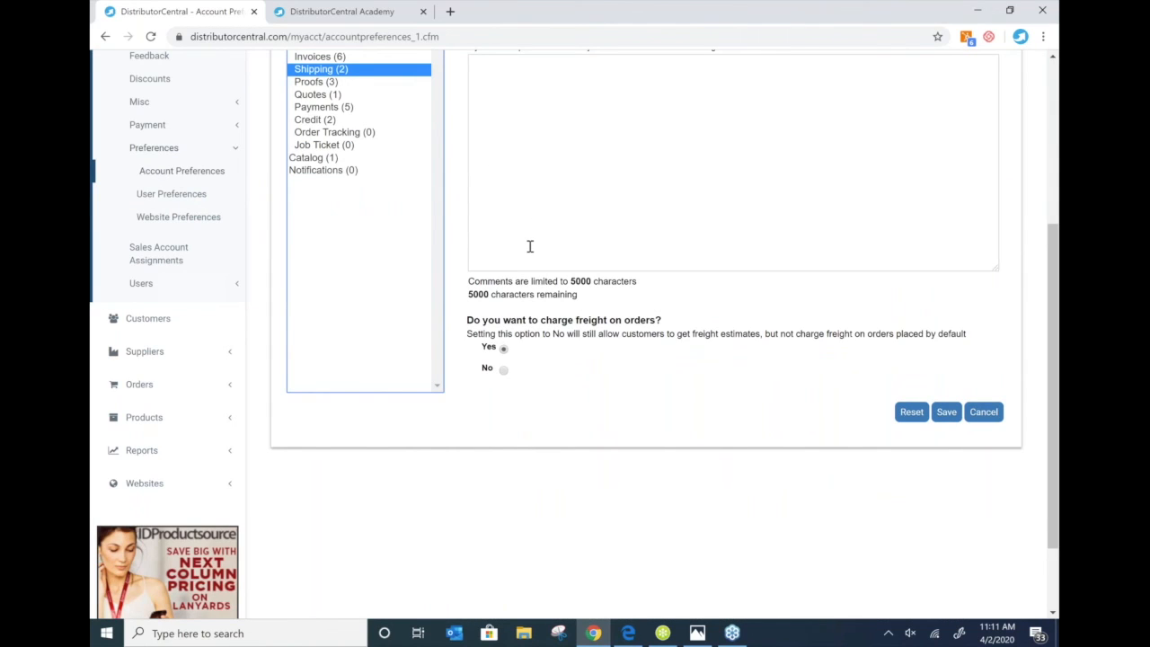
{"action": "scroll", "coordinate": [530, 247], "scroll_direction": "up", "scroll_amount": 1}
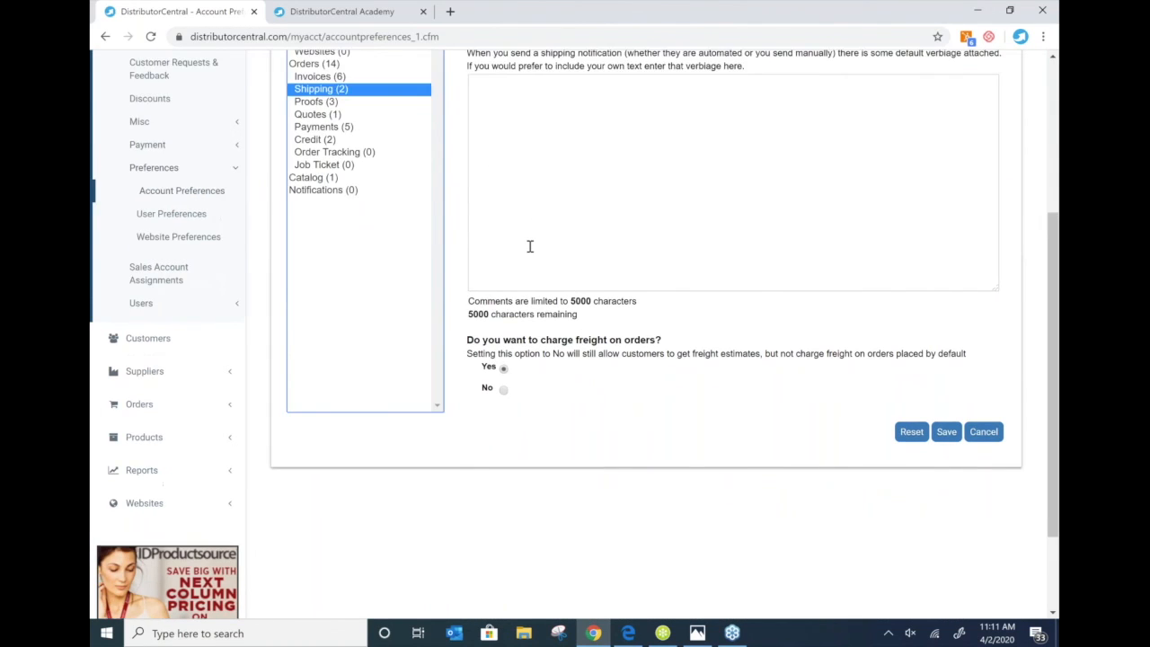
{"action": "scroll", "coordinate": [530, 246], "scroll_direction": "up", "scroll_amount": 1}
{"action": "scroll", "coordinate": [585, 226], "scroll_direction": "down", "scroll_amount": 2}
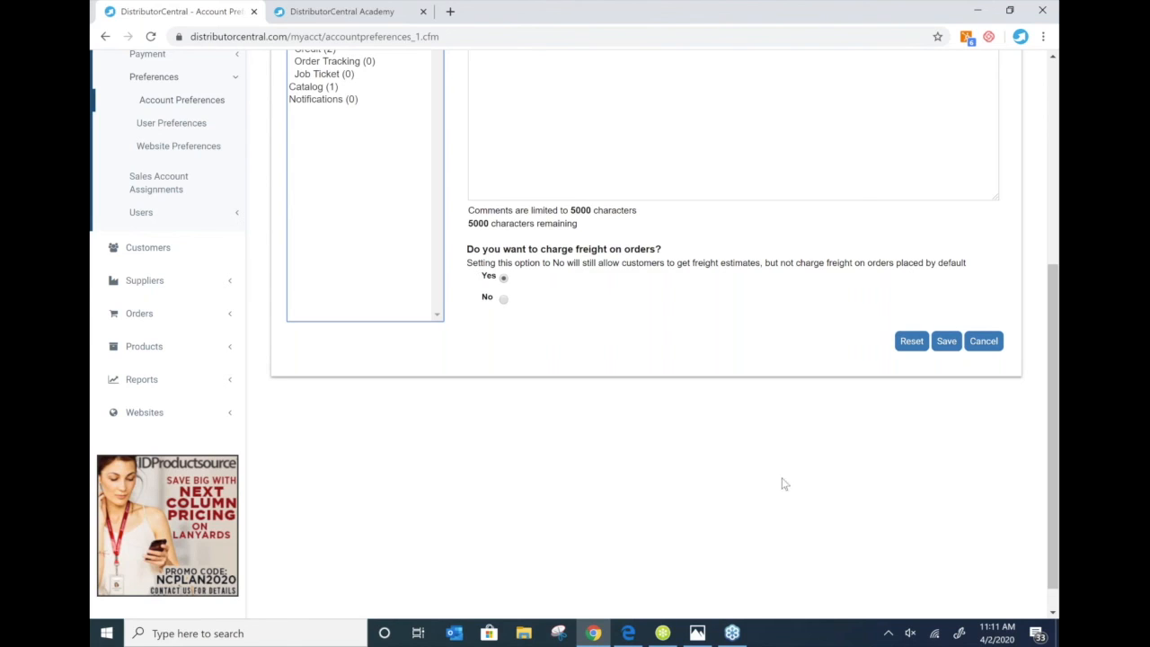
{"action": "left_click", "coordinate": [847, 482]}
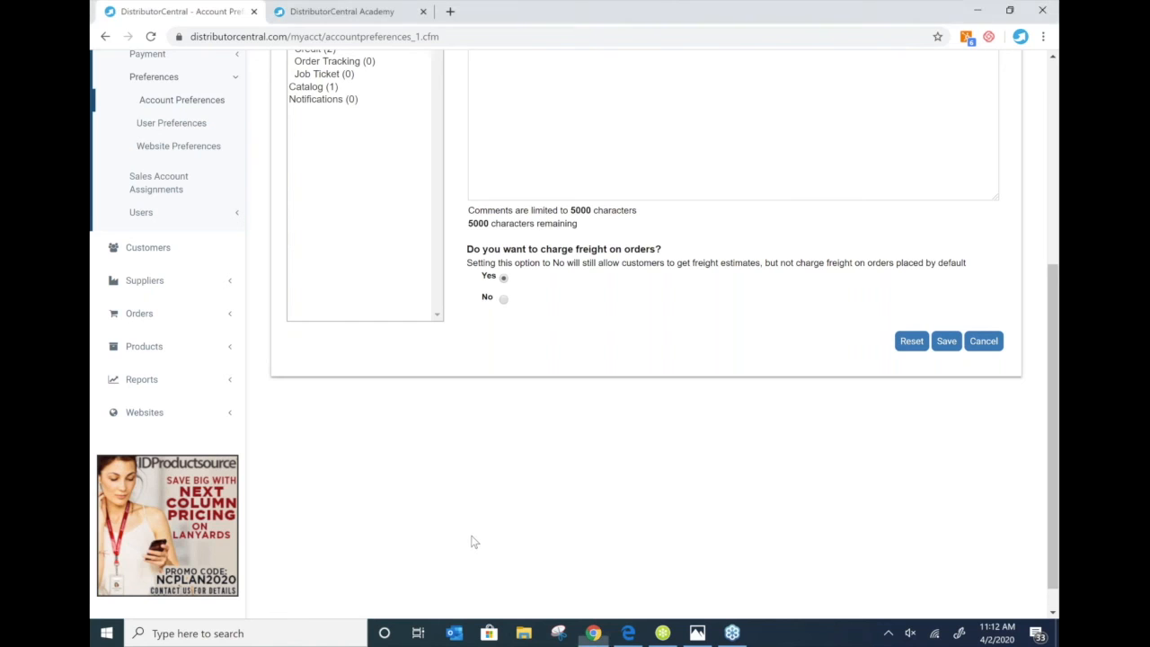
{"action": "scroll", "coordinate": [344, 355], "scroll_direction": "up", "scroll_amount": 4}
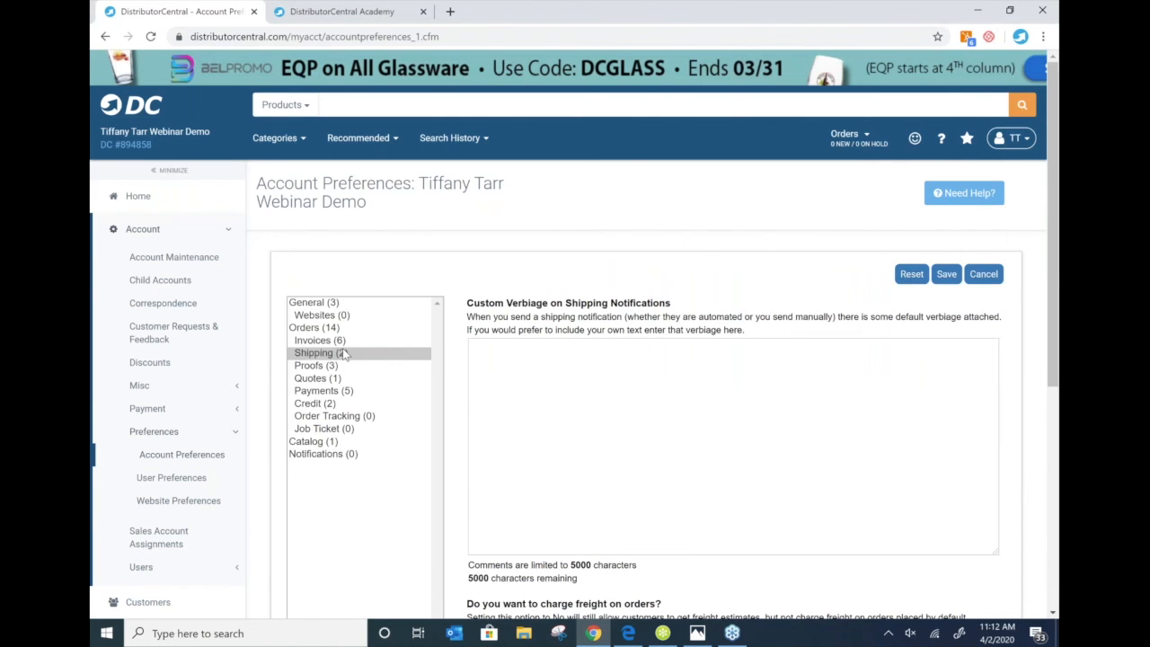
- Review the Proofs (3) approval options, then display the Payments (5) preferences
{"action": "left_click", "coordinate": [342, 364]}
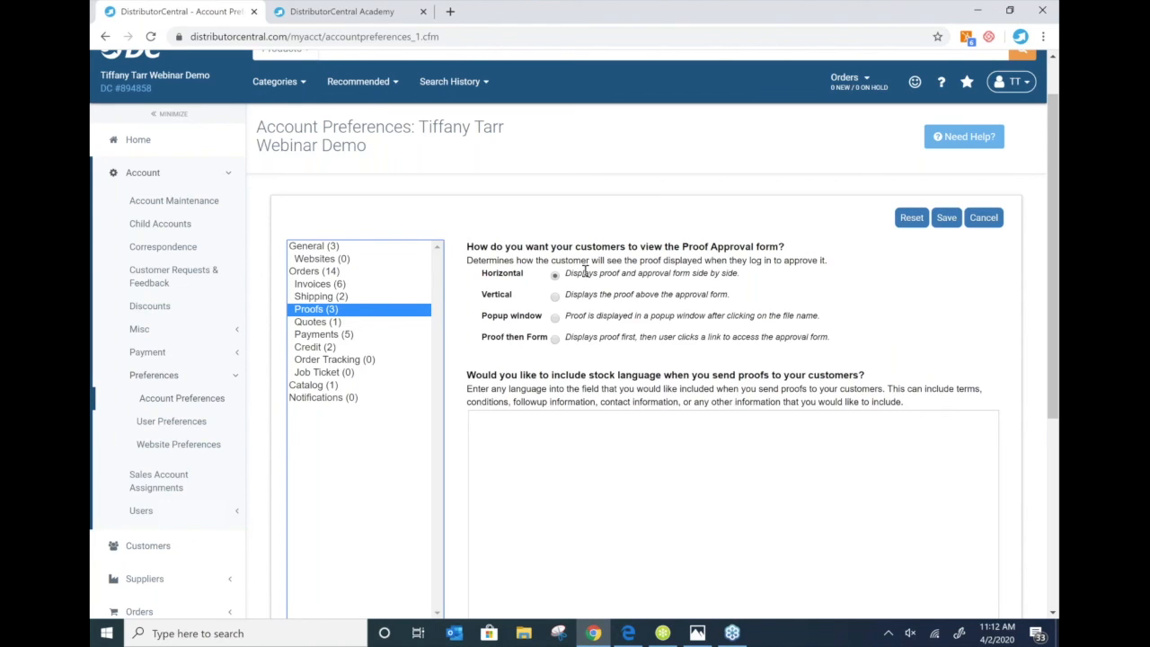
{"action": "scroll", "coordinate": [585, 271], "scroll_direction": "down", "scroll_amount": 1}
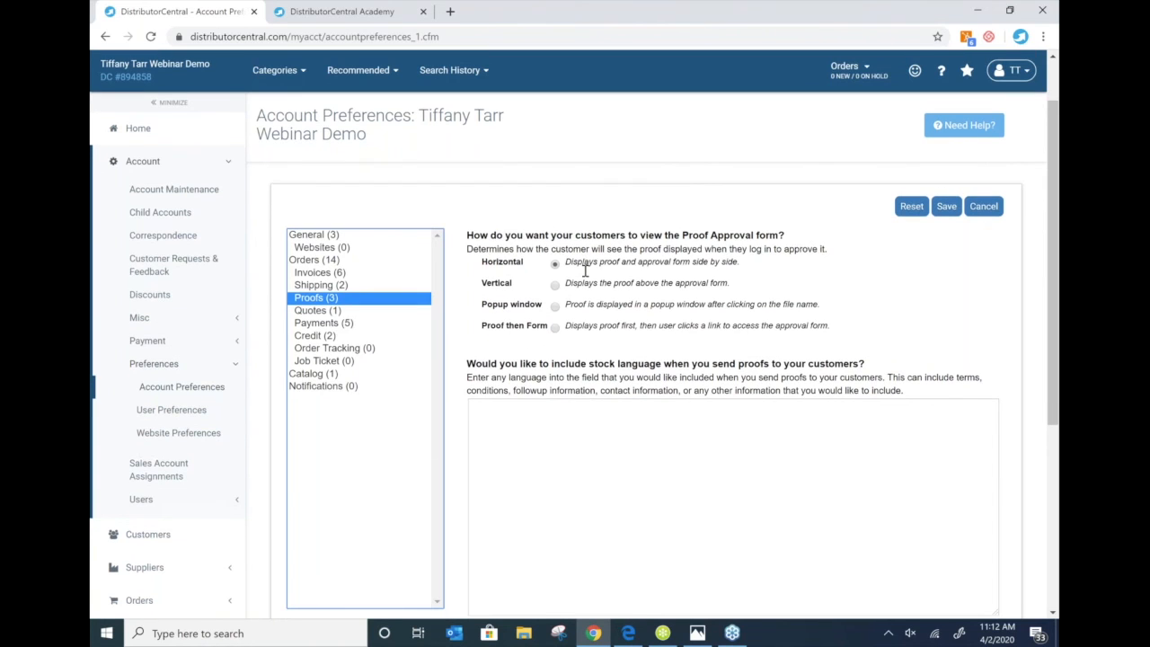
{"action": "scroll", "coordinate": [584, 271], "scroll_direction": "down", "scroll_amount": 2}
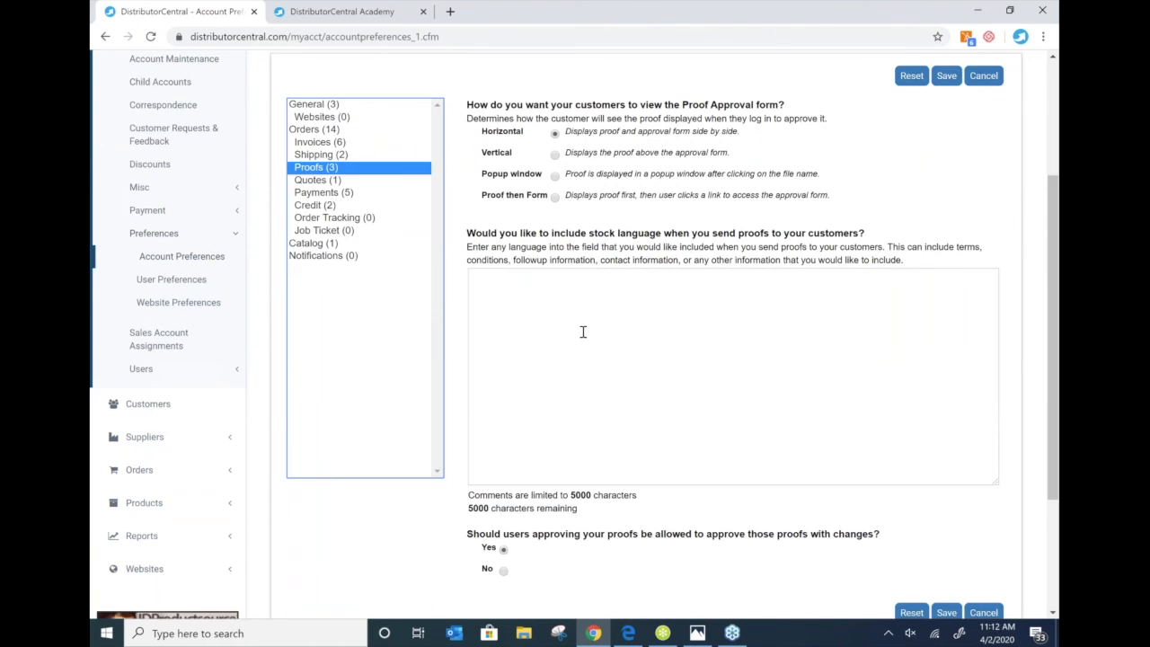
{"action": "left_click", "coordinate": [333, 194]}
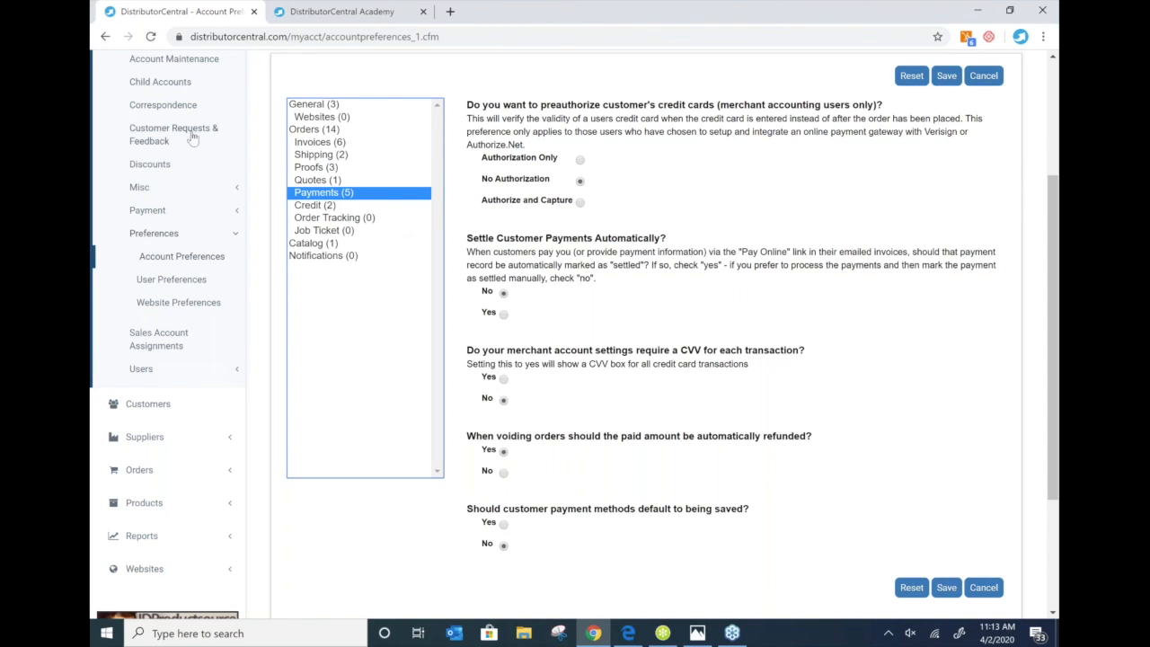
{"action": "scroll", "coordinate": [191, 137], "scroll_direction": "up", "scroll_amount": 1}
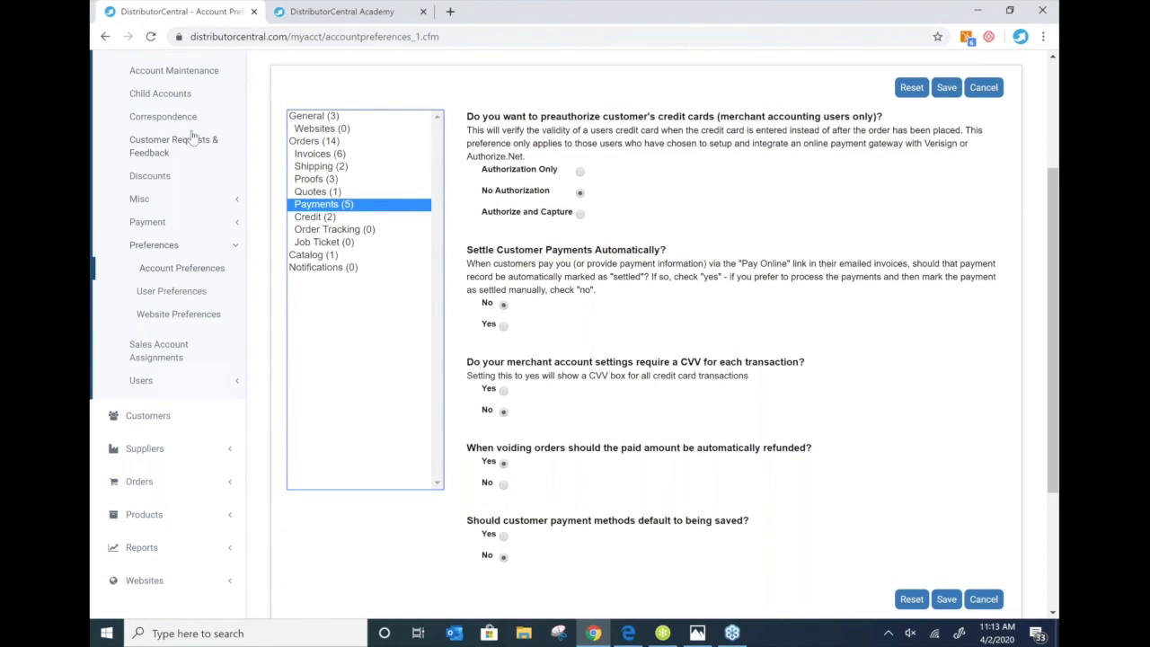
{"action": "scroll", "coordinate": [192, 136], "scroll_direction": "up", "scroll_amount": 3}
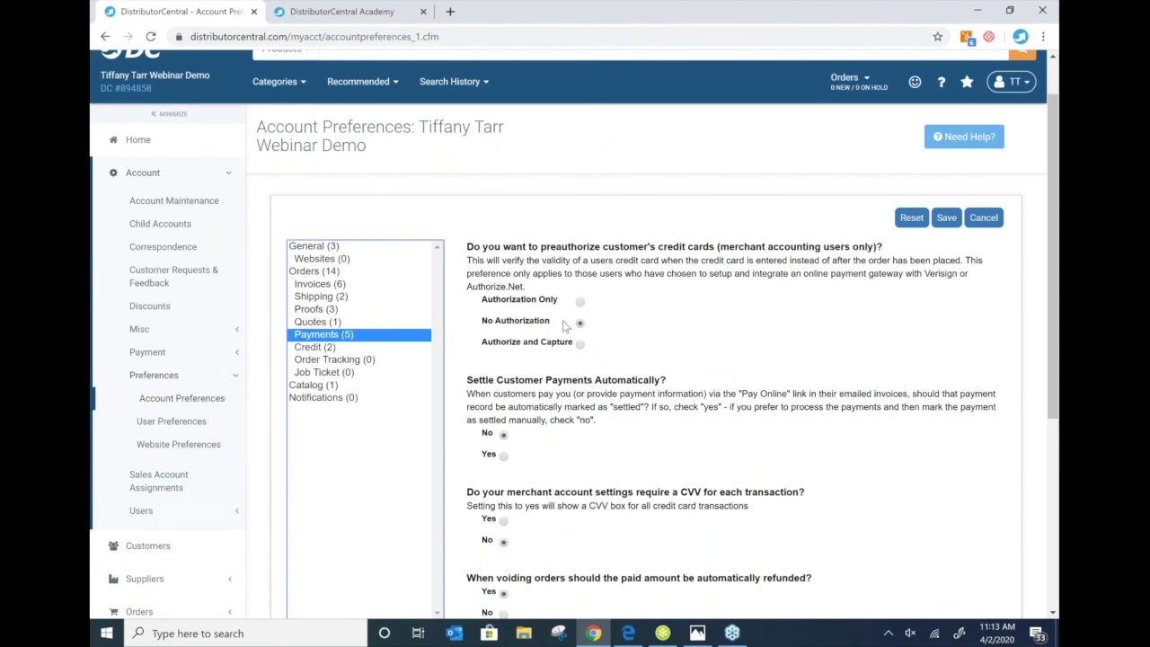
{"action": "scroll", "coordinate": [564, 326], "scroll_direction": "down", "scroll_amount": 1}
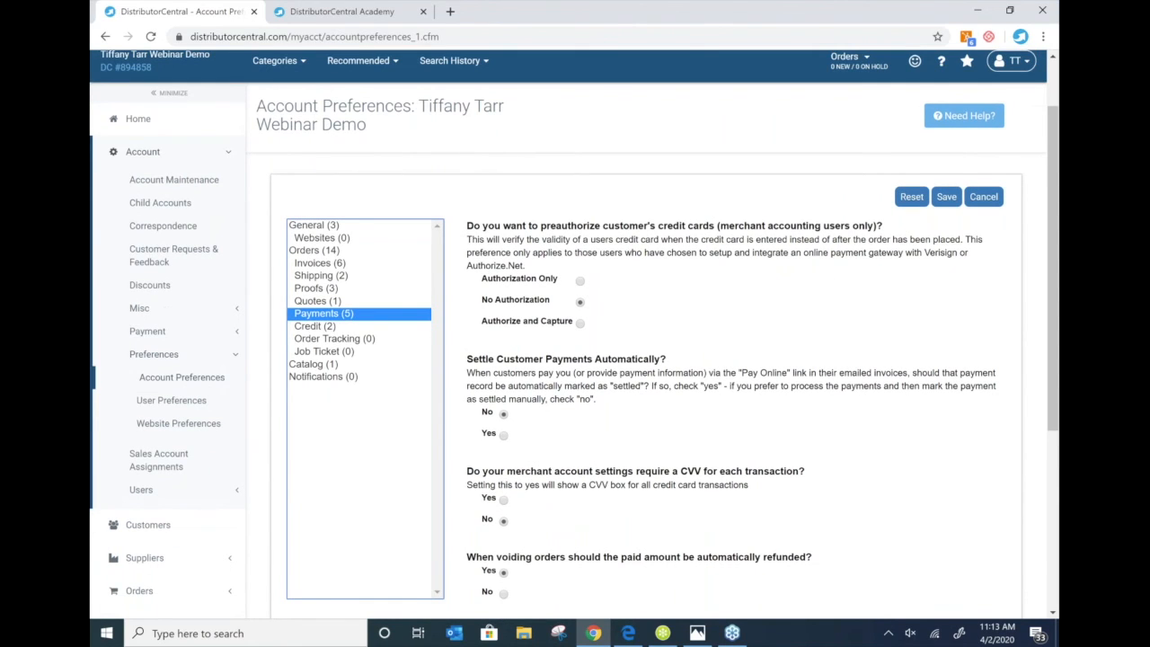
{"action": "scroll", "coordinate": [557, 327], "scroll_direction": "down", "scroll_amount": 3}
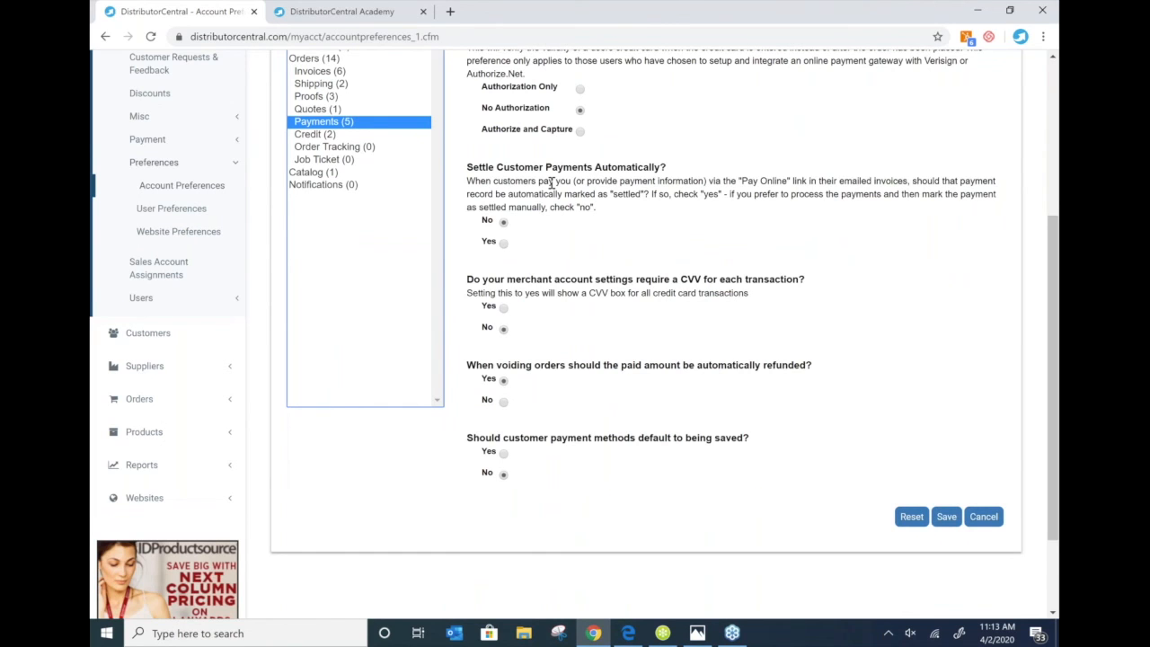
{"action": "scroll", "coordinate": [551, 183], "scroll_direction": "up", "scroll_amount": 1}
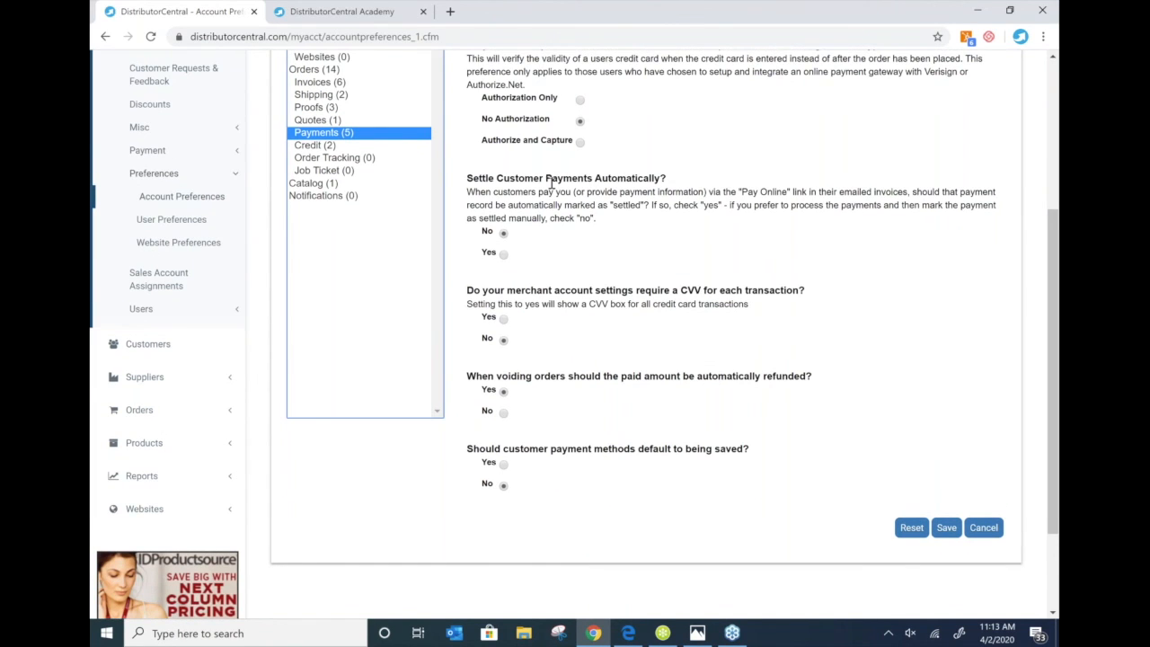
{"action": "scroll", "coordinate": [551, 184], "scroll_direction": "up", "scroll_amount": 1}
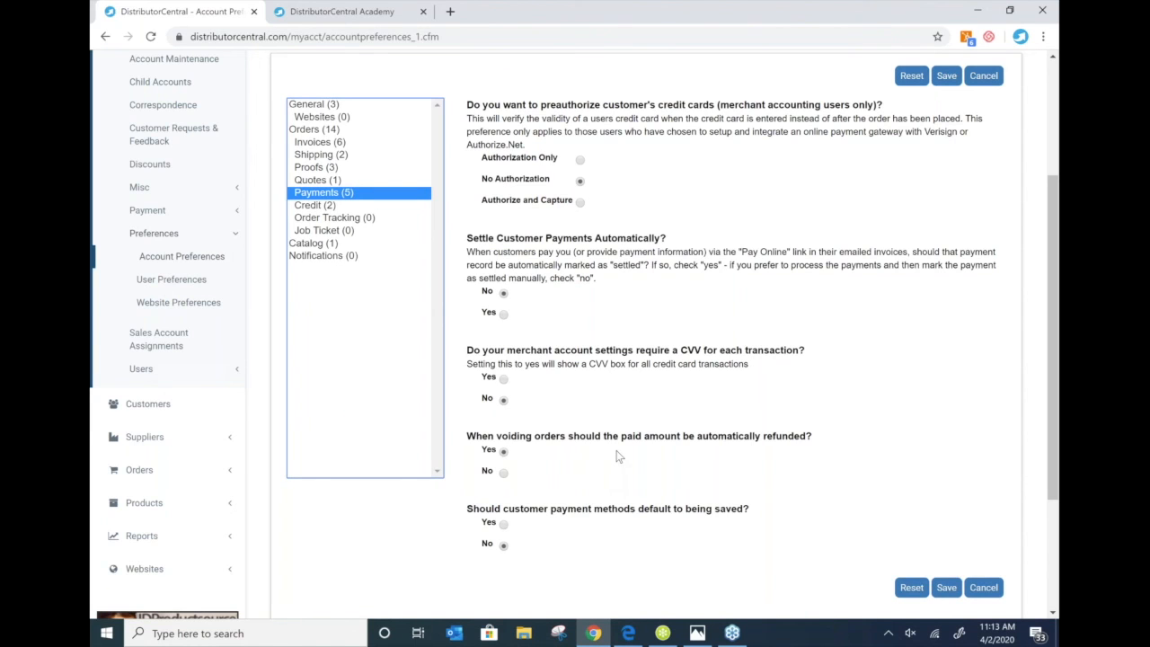
{"action": "scroll", "coordinate": [616, 456], "scroll_direction": "up", "scroll_amount": 1}
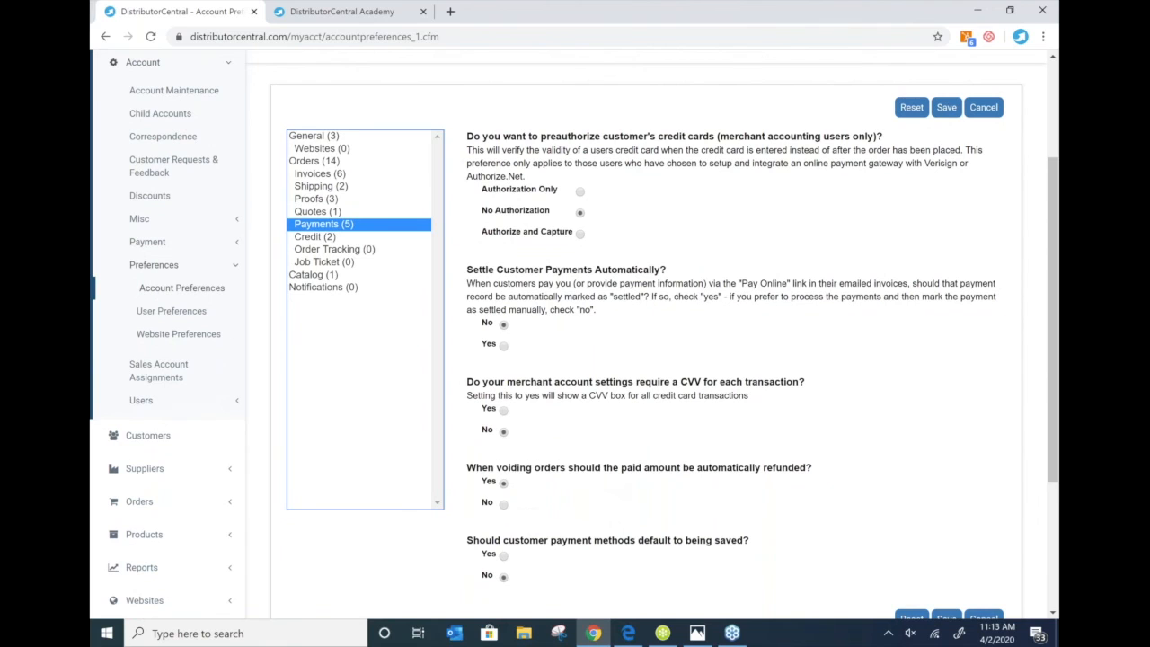
{"action": "scroll", "coordinate": [573, 334], "scroll_direction": "up", "scroll_amount": 1}
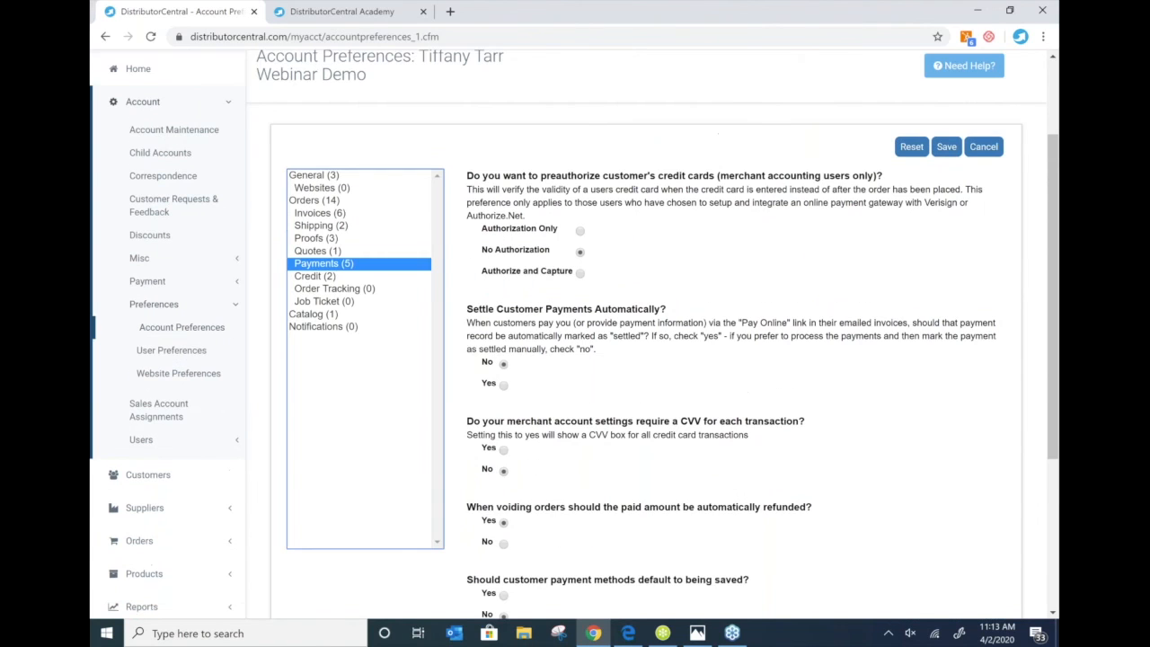
- Review User Preferences (Dashboard login page, 100% site width) and expand the Users section
{"action": "left_click", "coordinate": [187, 353]}
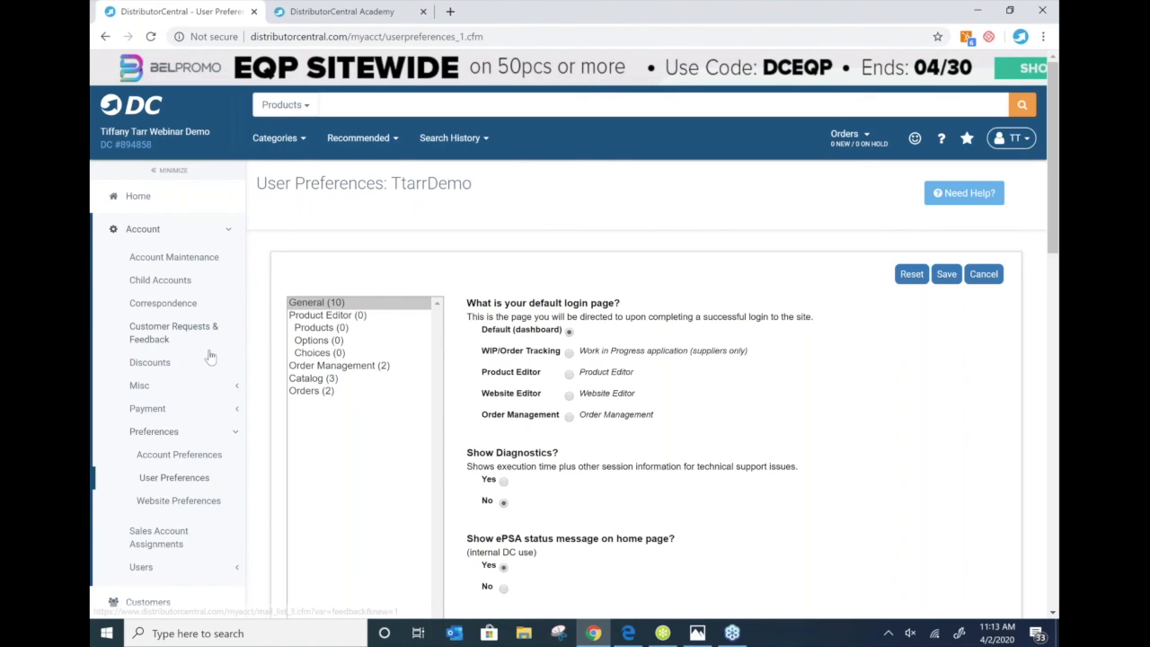
{"action": "scroll", "coordinate": [209, 357], "scroll_direction": "down", "scroll_amount": 1}
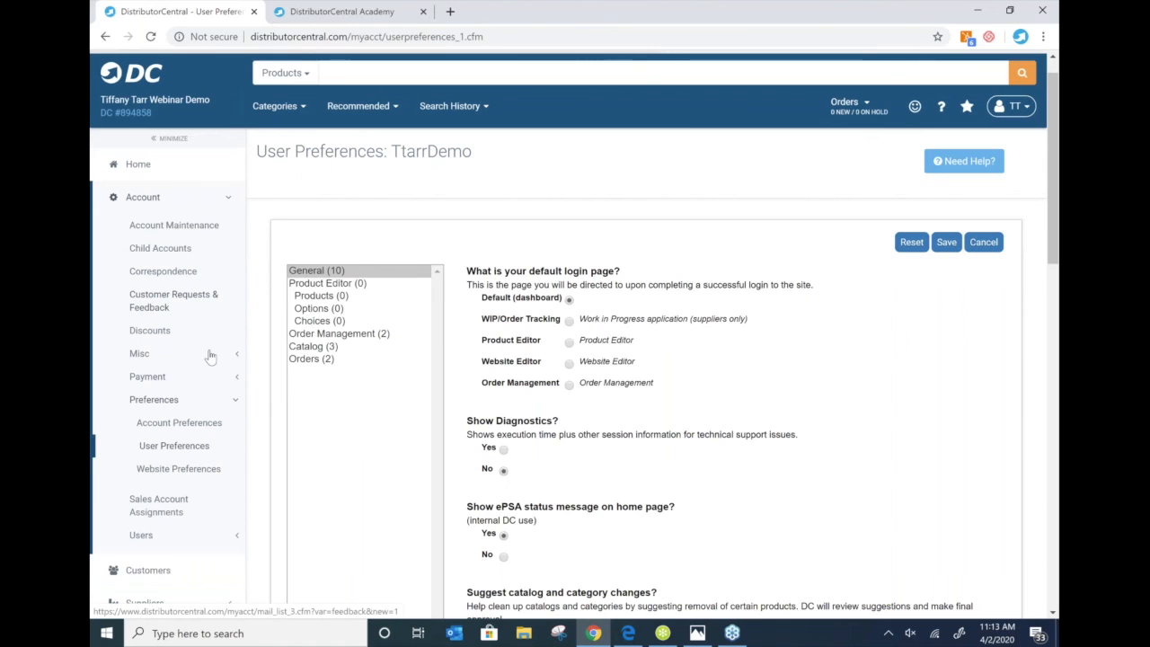
{"action": "scroll", "coordinate": [202, 337], "scroll_direction": "down", "scroll_amount": 5}
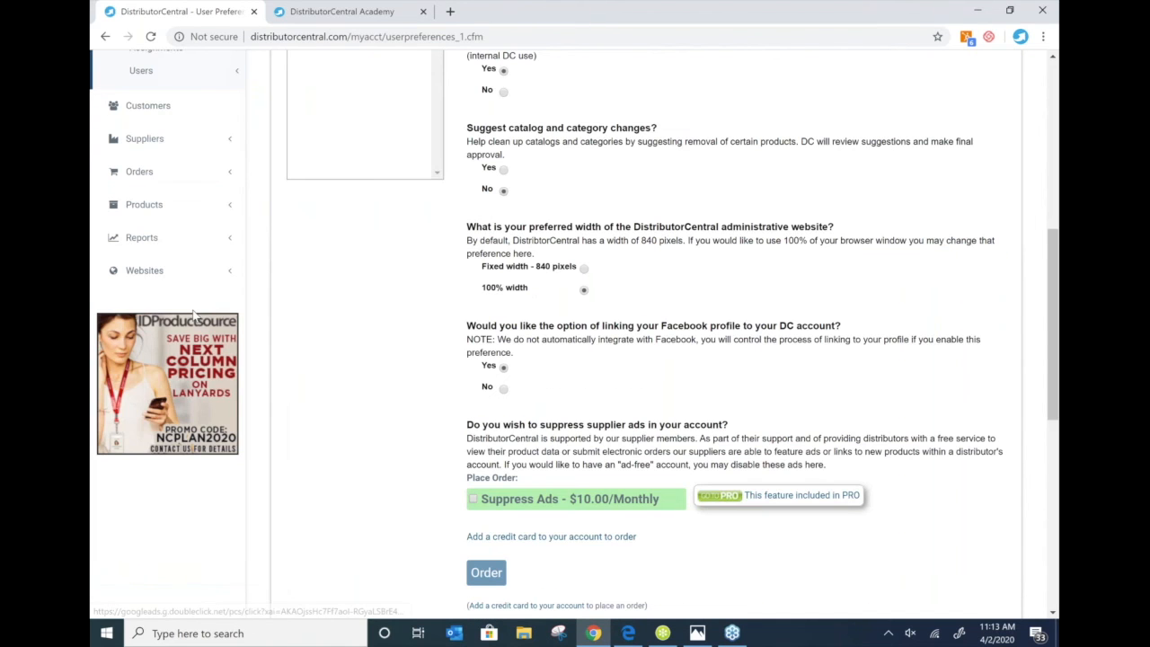
{"action": "scroll", "coordinate": [150, 219], "scroll_direction": "up", "scroll_amount": 2}
{"action": "left_click", "coordinate": [143, 214]}
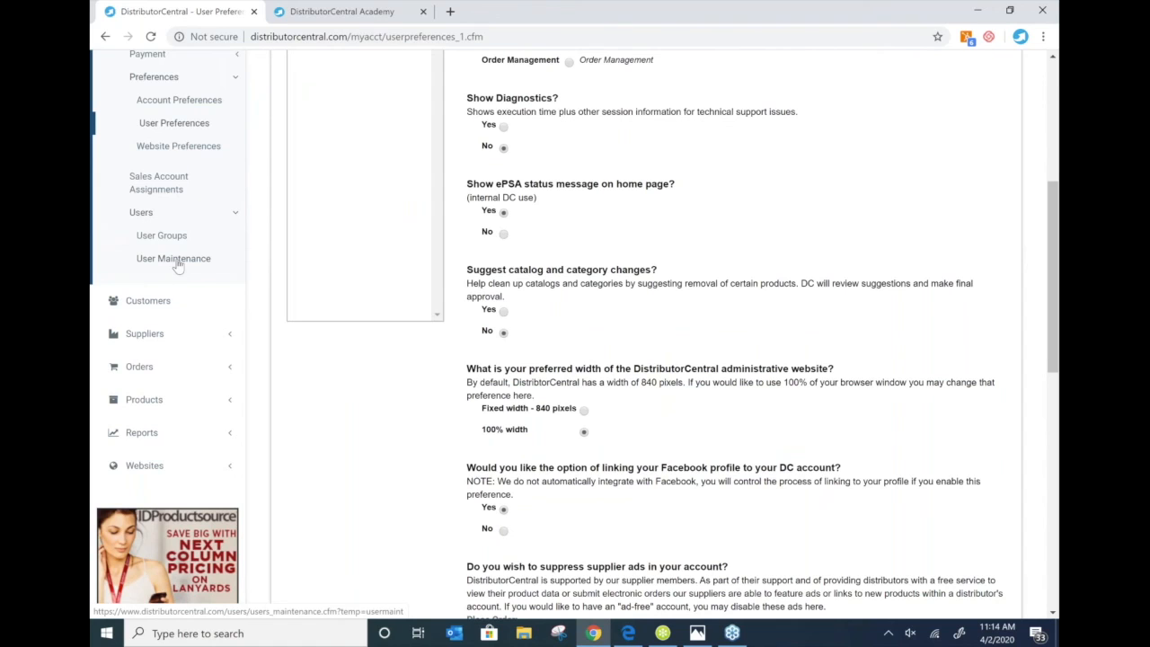
- Start a new user in User Maintenance and enter the user's first and last name
{"action": "left_click", "coordinate": [177, 262]}
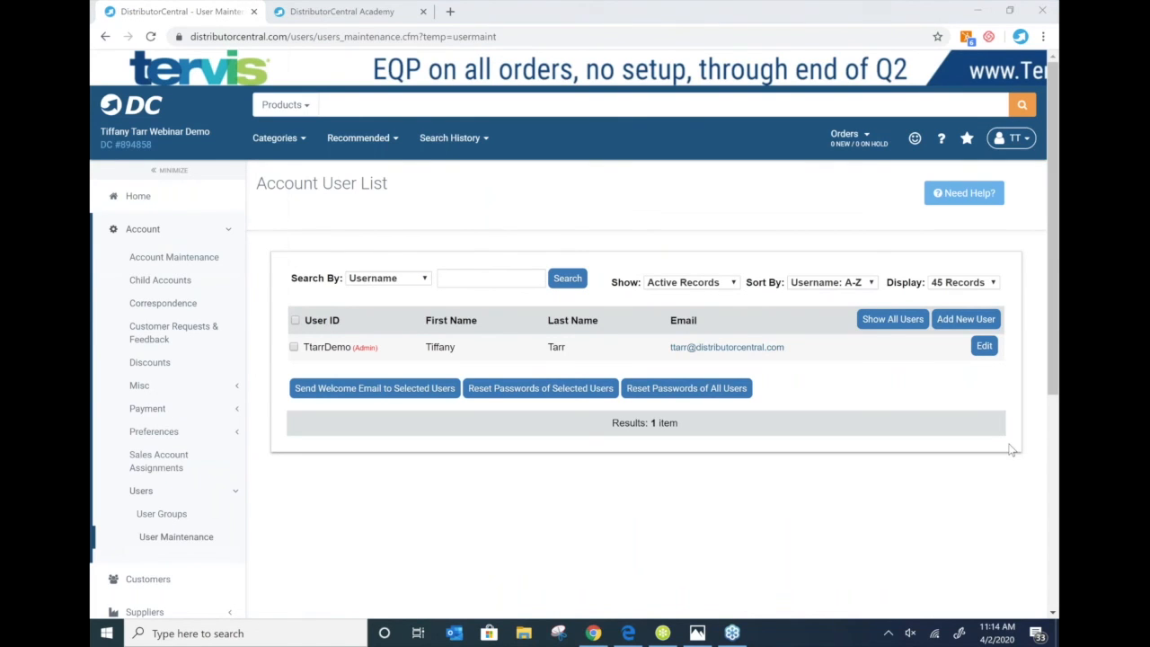
{"action": "left_click", "coordinate": [954, 329]}
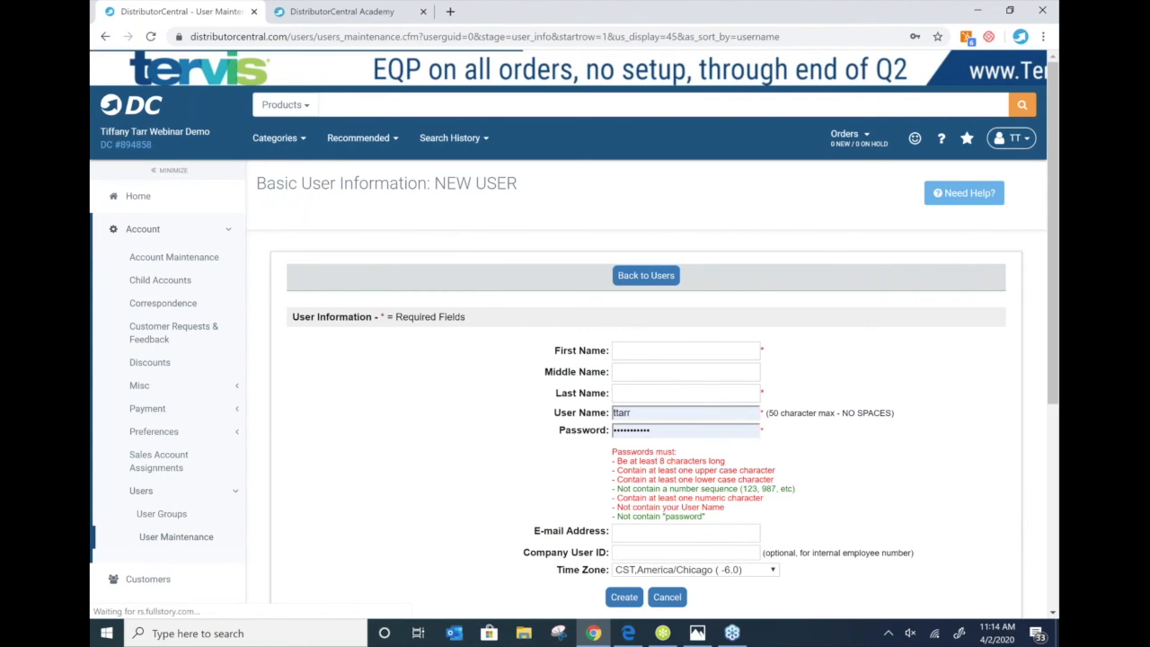
{"action": "left_click", "coordinate": [647, 352]}
{"action": "left_click", "coordinate": [647, 392]}
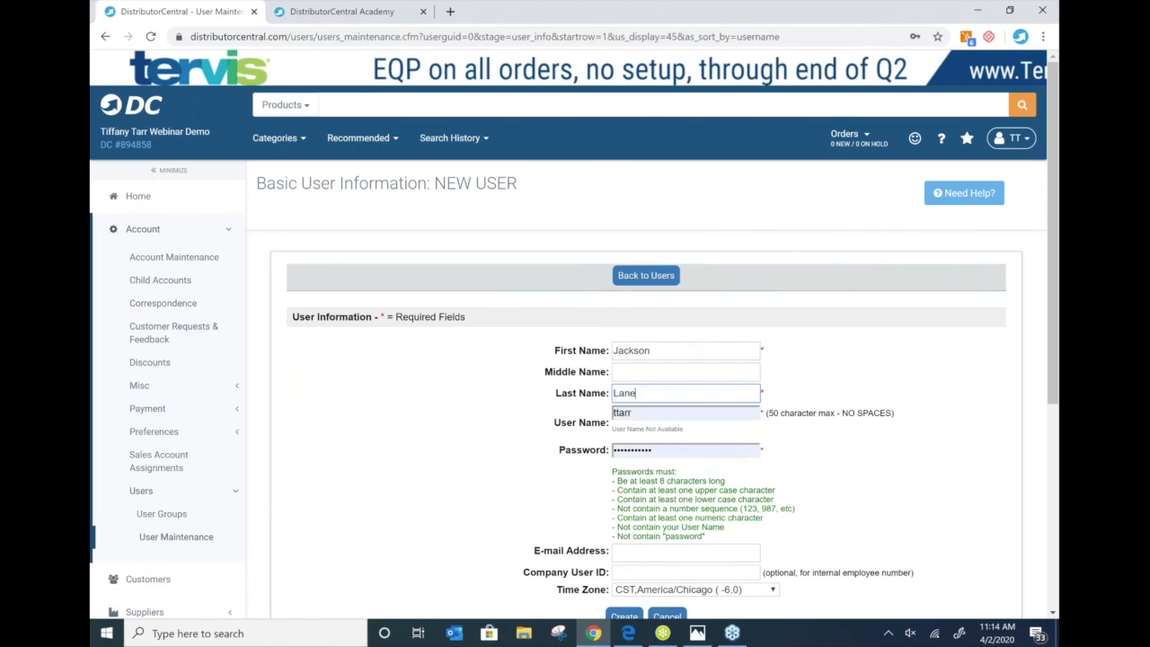
{"action": "left_click_drag", "start_coordinate": [643, 395], "coordinate": [564, 396]}
{"action": "left_click", "coordinate": [513, 413]}
{"action": "left_click", "coordinate": [675, 394]}
{"action": "key", "text": "BackSpace"}
{"action": "key", "text": "BackSpace"}
- Fill in the user's e-mail user name and e-mail address, then create the user
{"action": "double_click", "coordinate": [649, 415]}
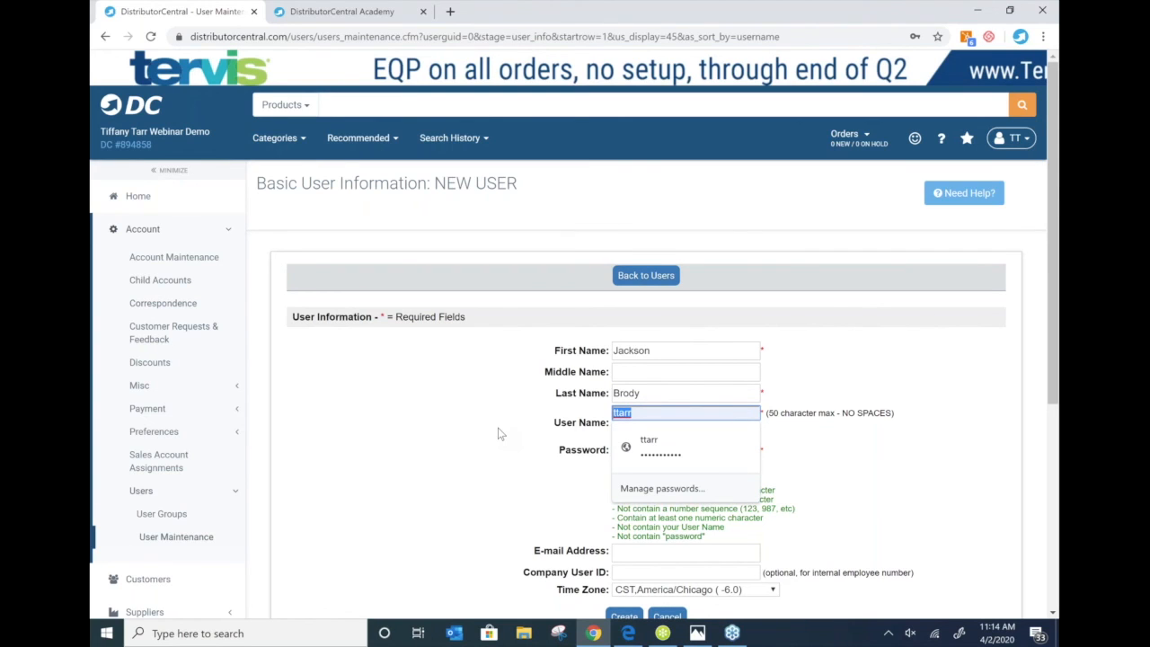
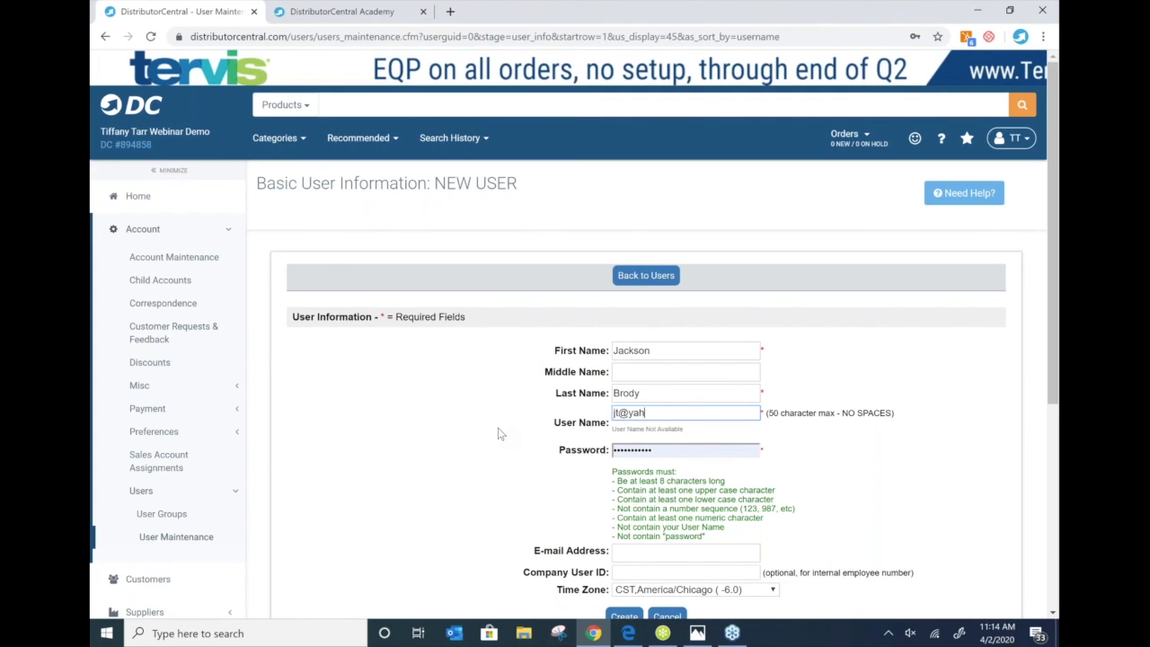
{"action": "left_click", "coordinate": [341, 475]}
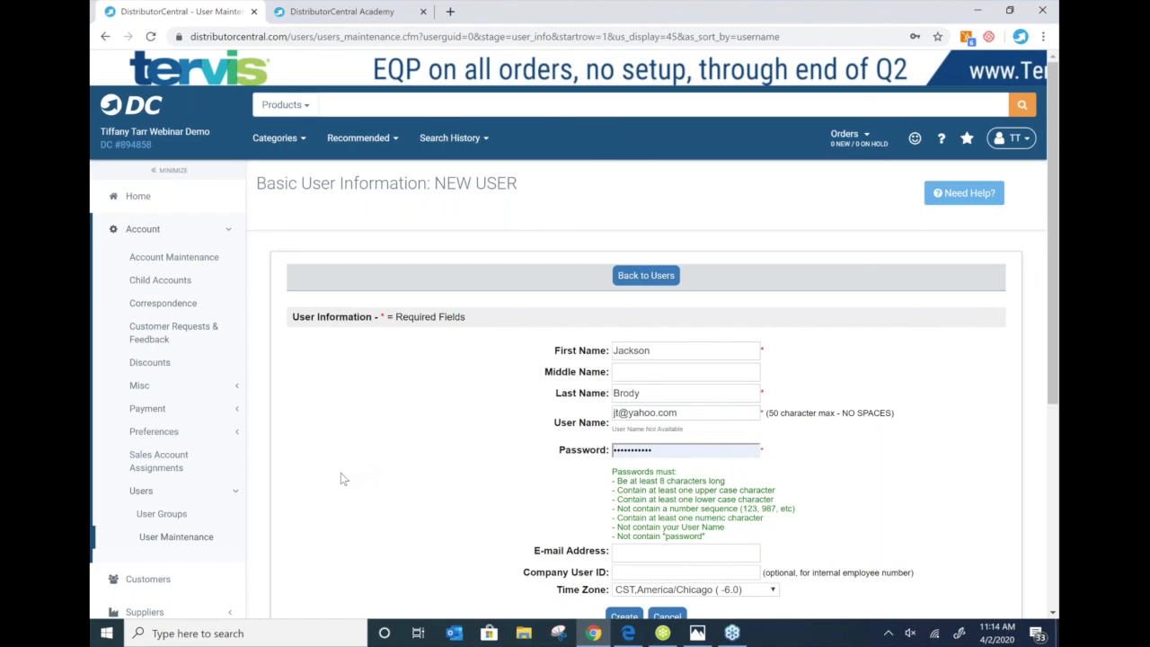
{"action": "scroll", "coordinate": [341, 479], "scroll_direction": "down", "scroll_amount": 1}
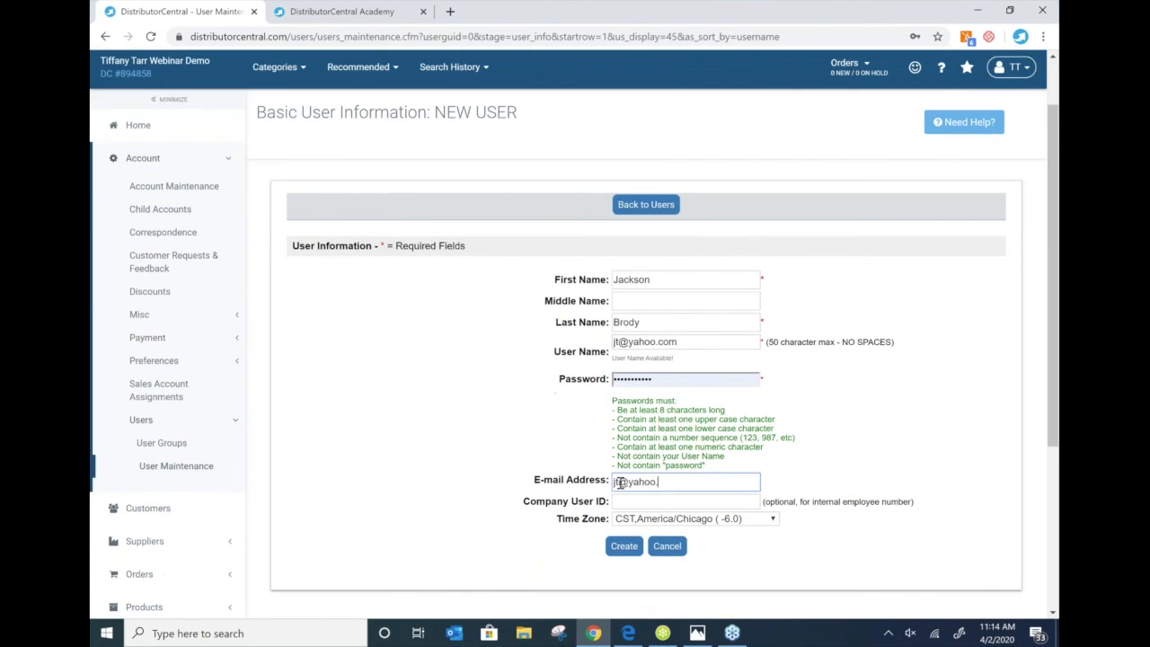
{"action": "type", "text": "com"}
{"action": "left_click", "coordinate": [494, 434]}
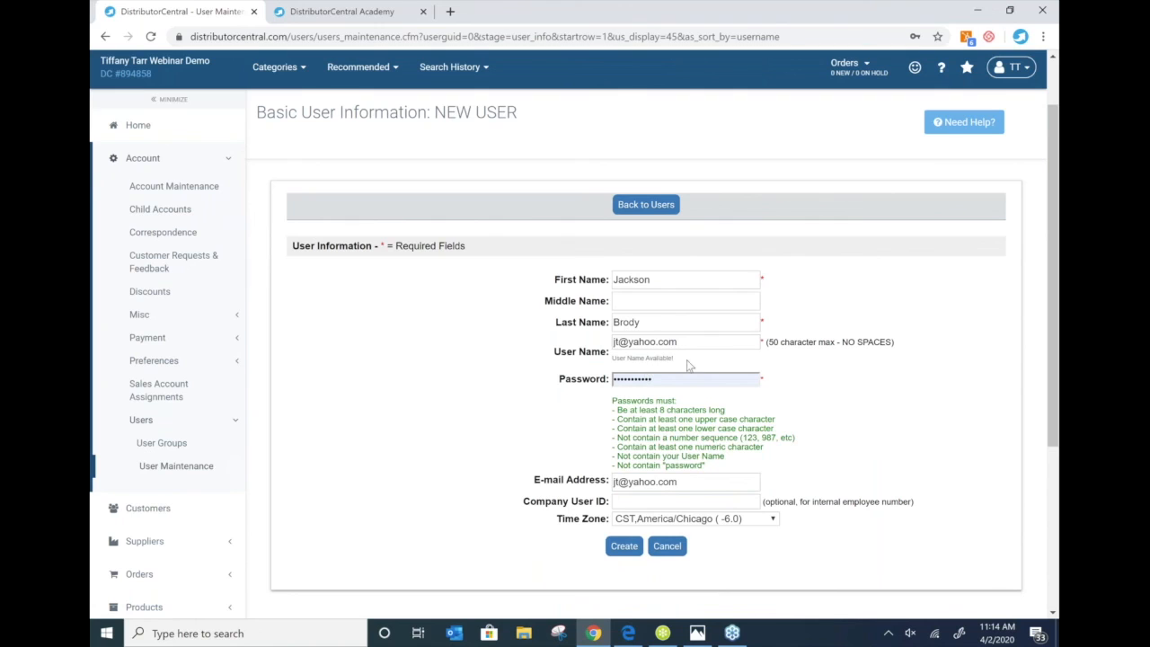
{"action": "left_click", "coordinate": [626, 548]}
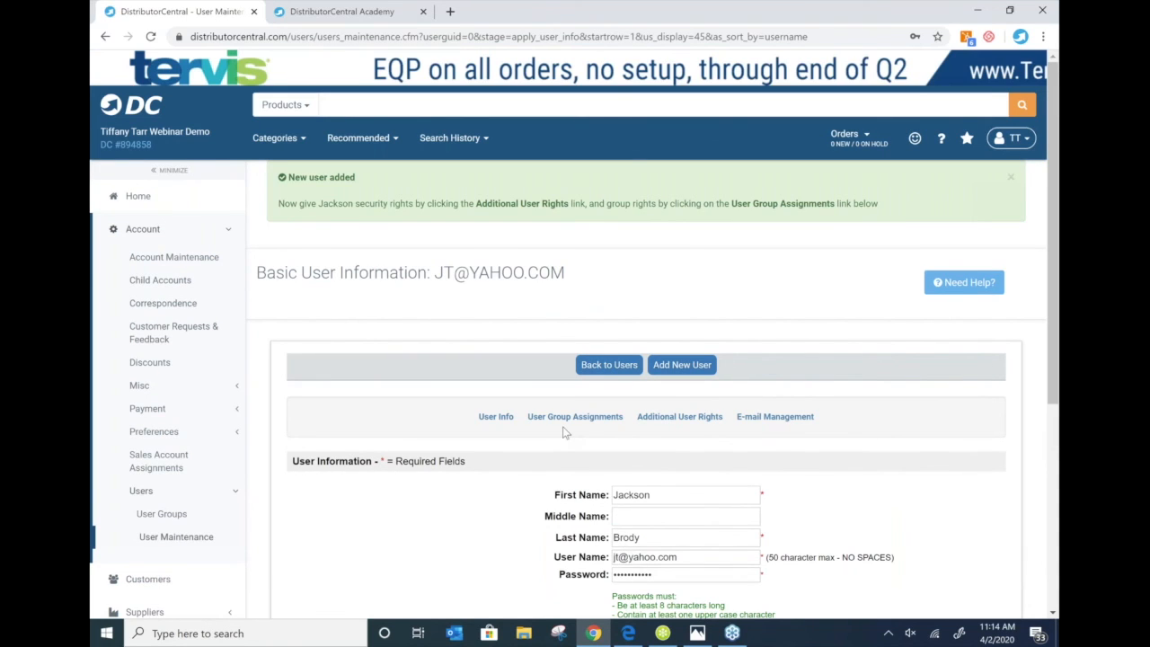
- Check the new user's group assignments, then list Additional User Rights for the Home > Account pages
{"action": "left_click", "coordinate": [560, 418]}
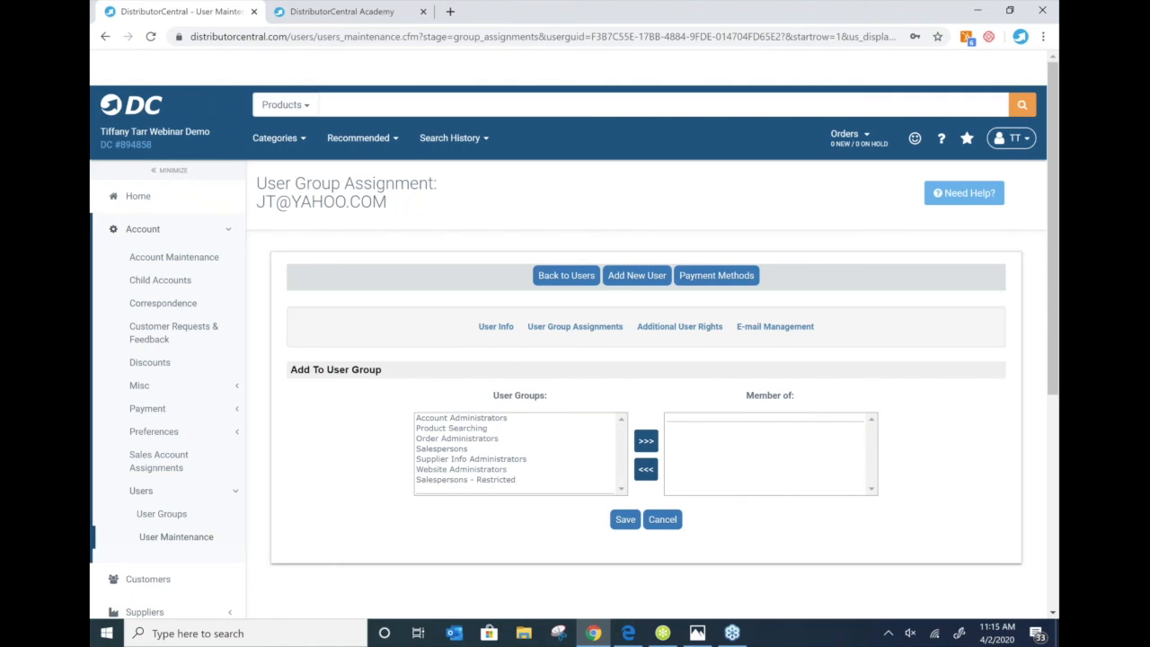
{"action": "left_click", "coordinate": [674, 328]}
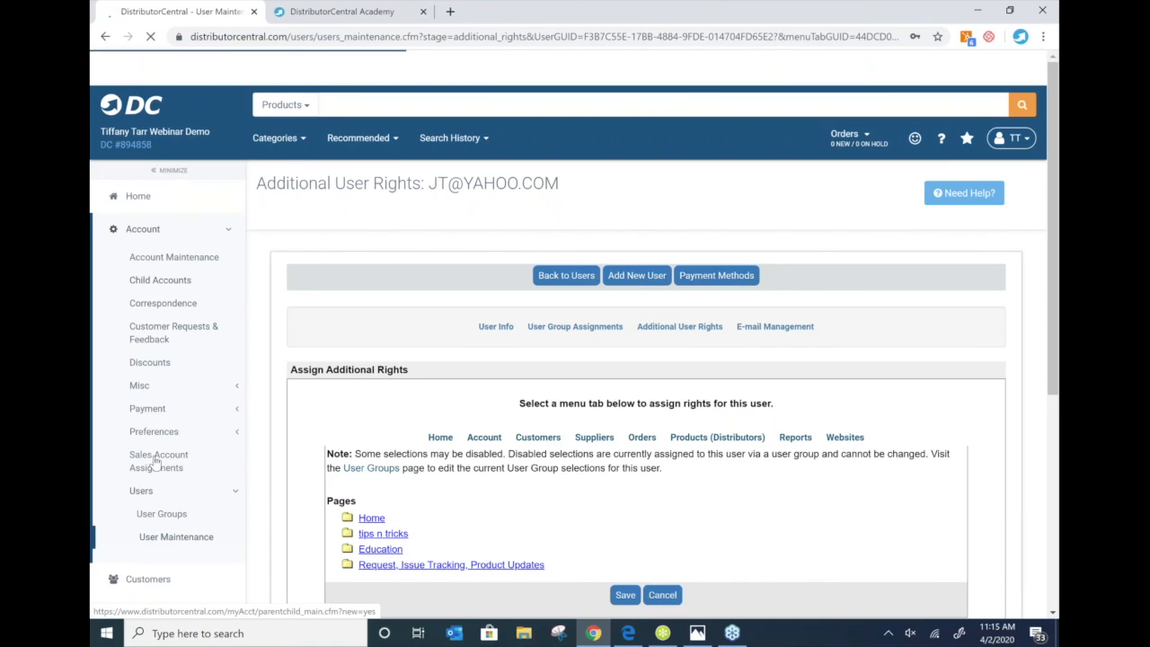
{"action": "left_click", "coordinate": [372, 519]}
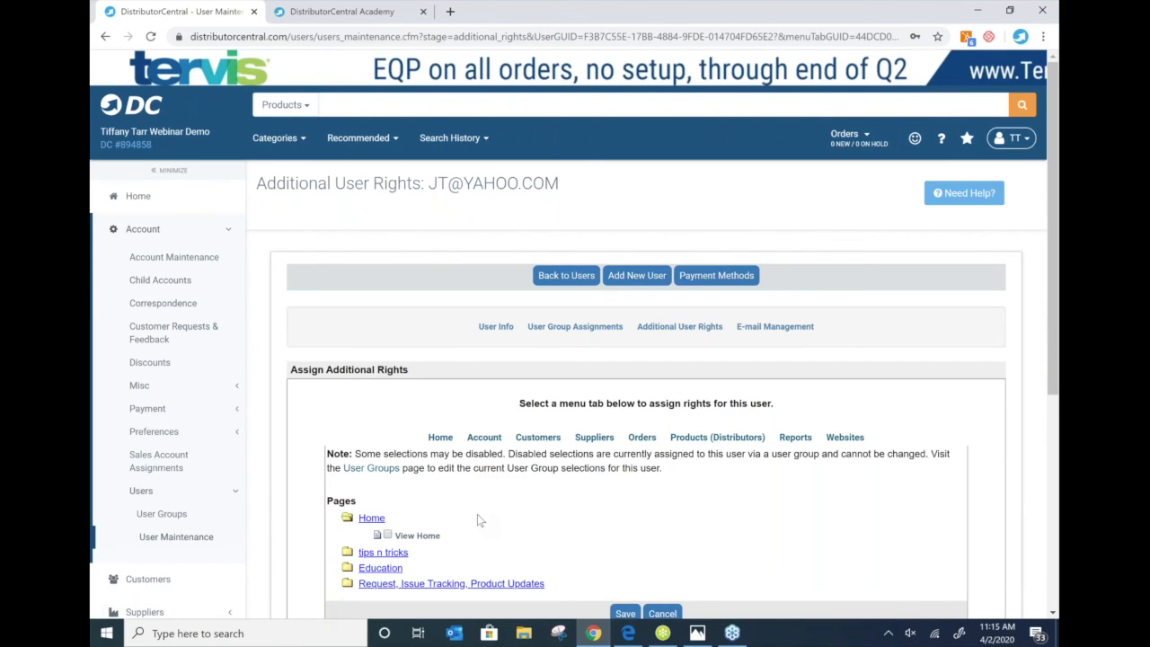
{"action": "scroll", "coordinate": [478, 514], "scroll_direction": "down", "scroll_amount": 1}
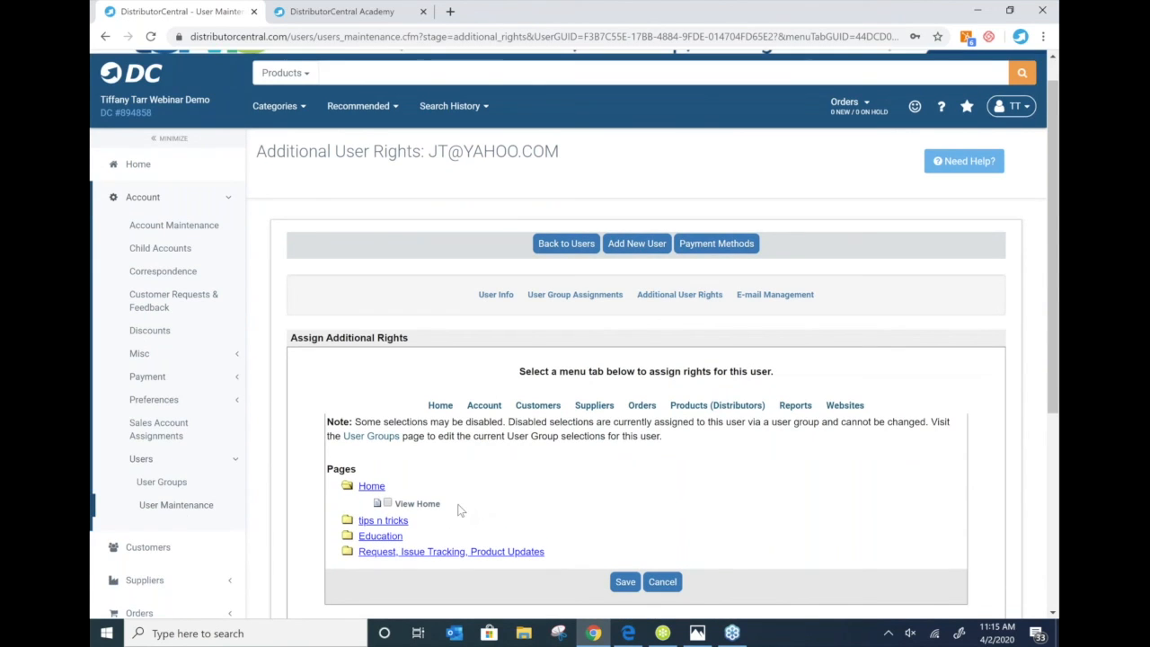
{"action": "scroll", "coordinate": [458, 511], "scroll_direction": "down", "scroll_amount": 1}
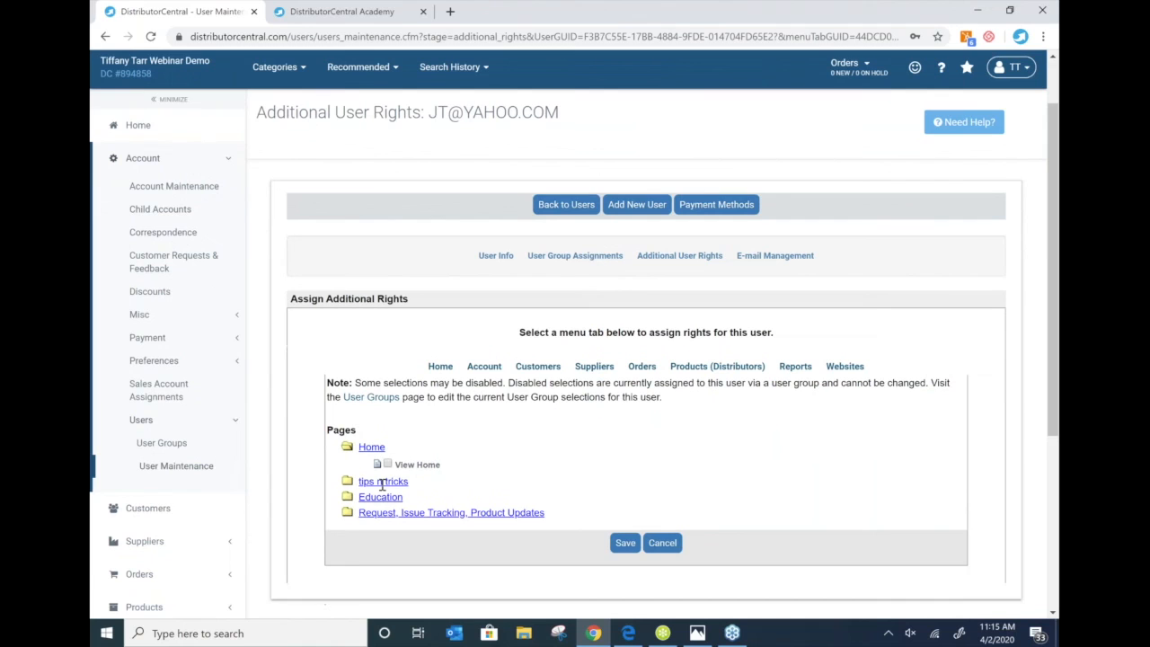
{"action": "left_click", "coordinate": [484, 368]}
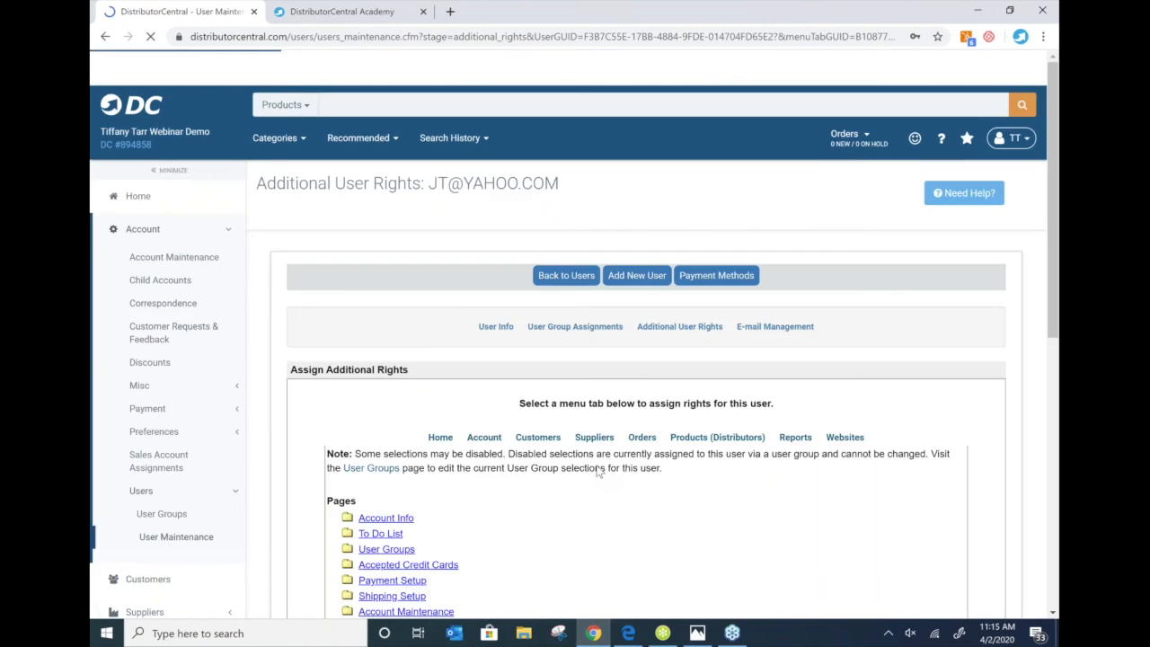
{"action": "scroll", "coordinate": [597, 472], "scroll_direction": "down", "scroll_amount": 5}
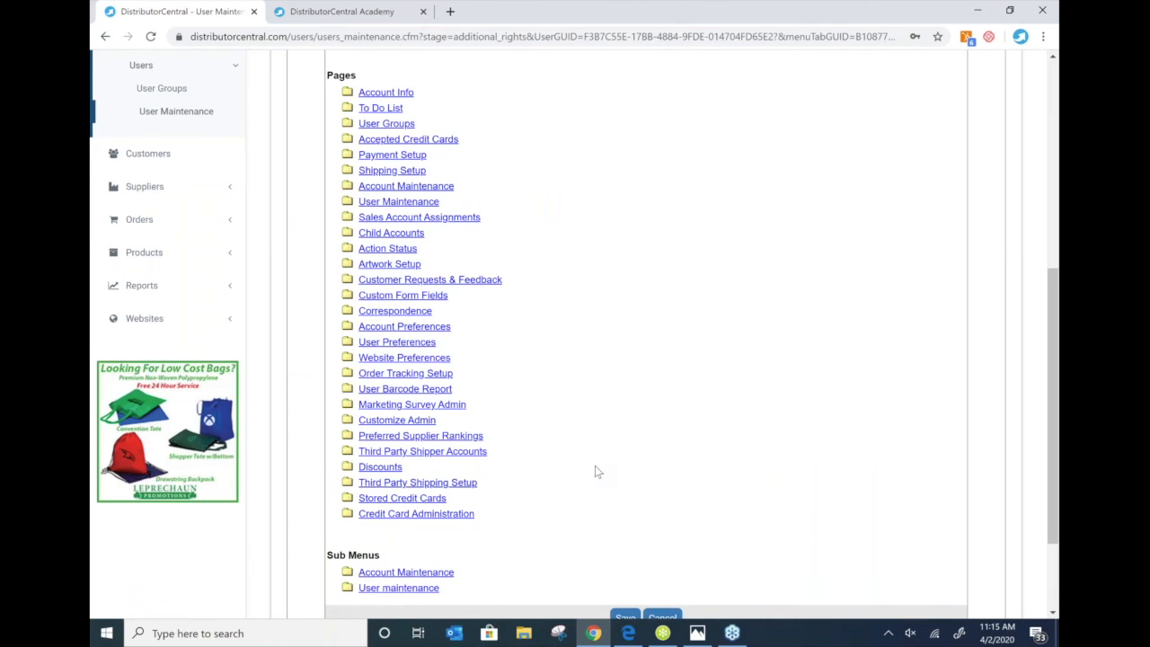
{"action": "scroll", "coordinate": [594, 465], "scroll_direction": "up", "scroll_amount": 5}
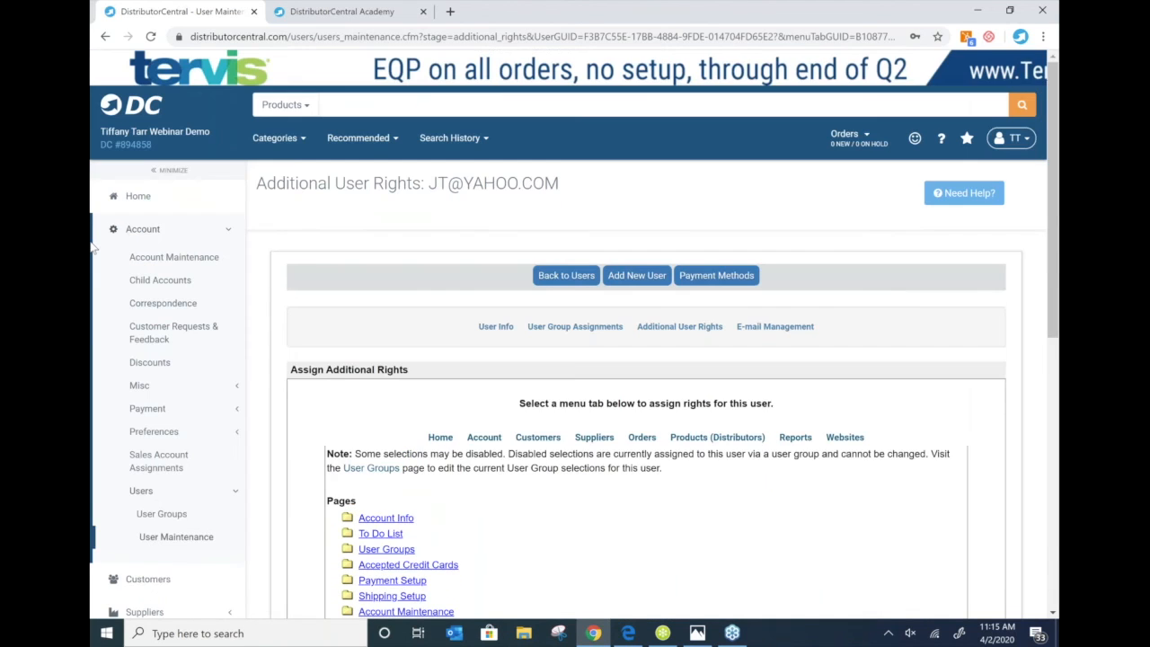
{"action": "scroll", "coordinate": [92, 247], "scroll_direction": "down", "scroll_amount": 1}
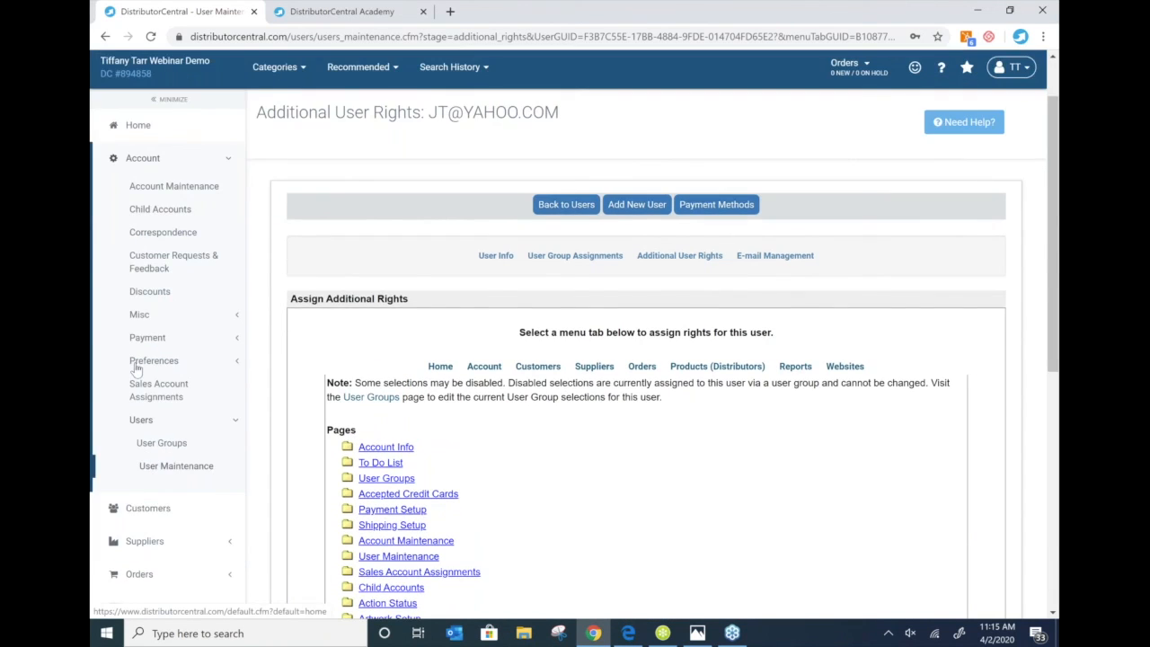
- Expand the preferences pages and open the user preferences settings
{"action": "left_click", "coordinate": [217, 361]}
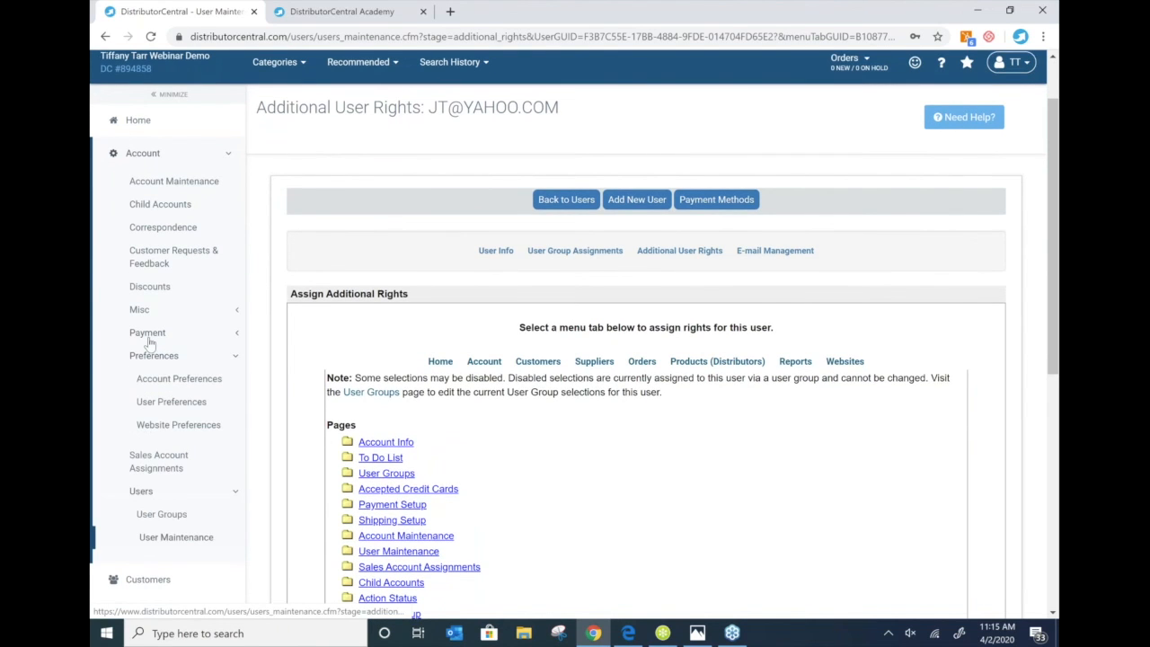
{"action": "scroll", "coordinate": [162, 344], "scroll_direction": "down", "scroll_amount": 1}
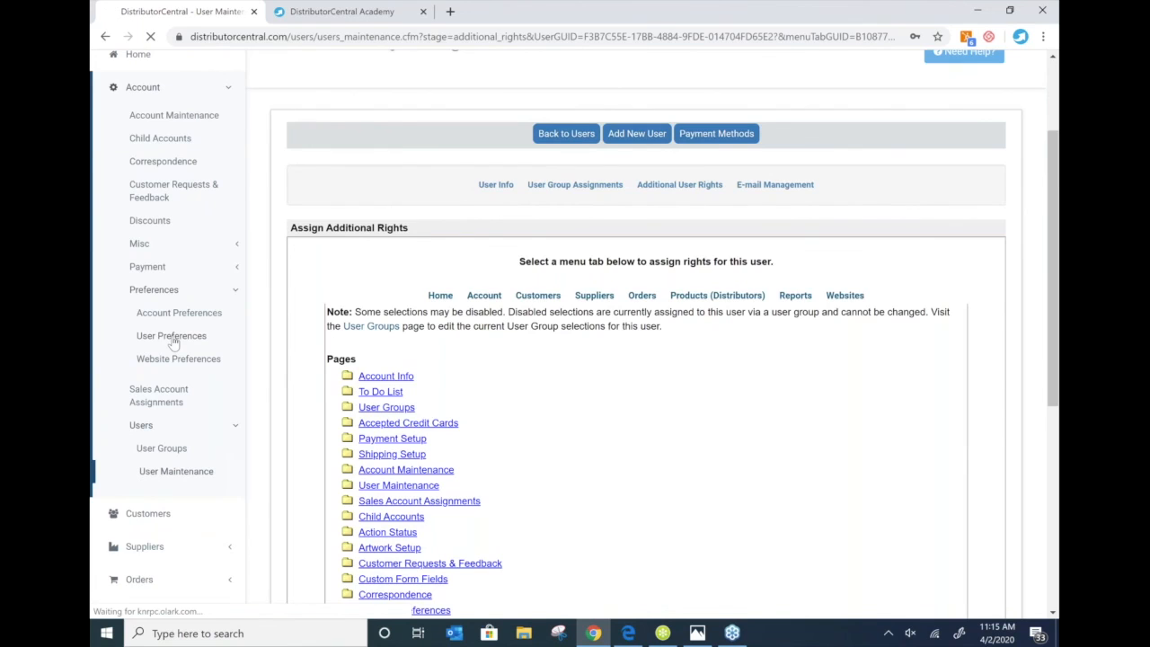
{"action": "left_click", "coordinate": [172, 338]}
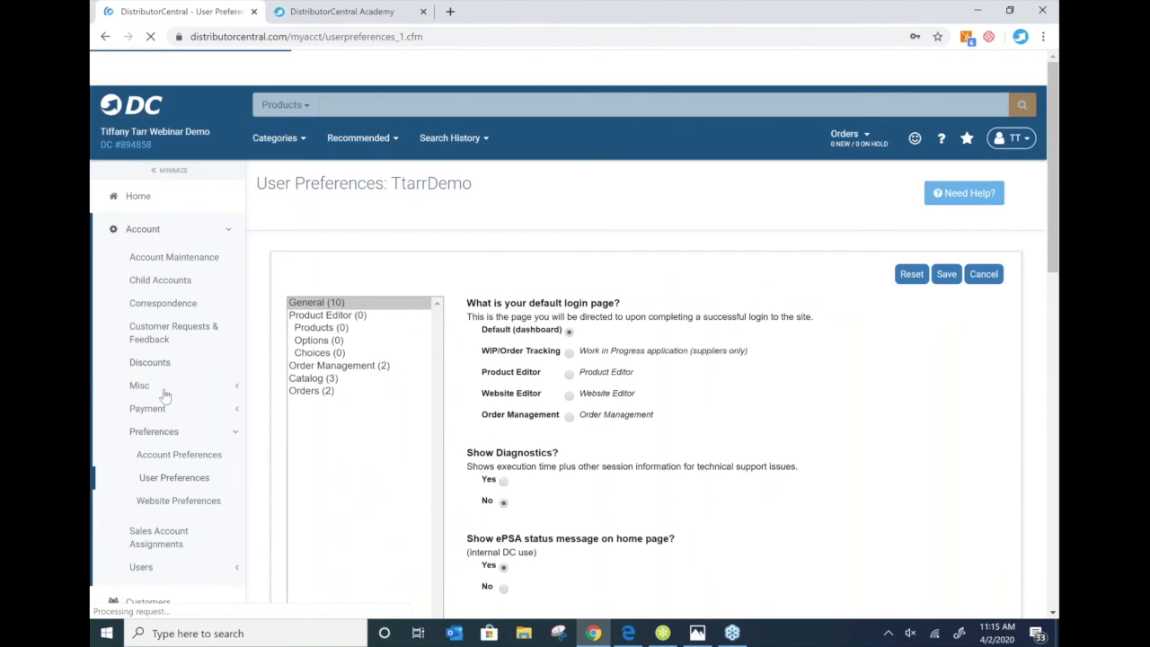
- Open Website Preferences for the Best Customer site
{"action": "left_click", "coordinate": [153, 506]}
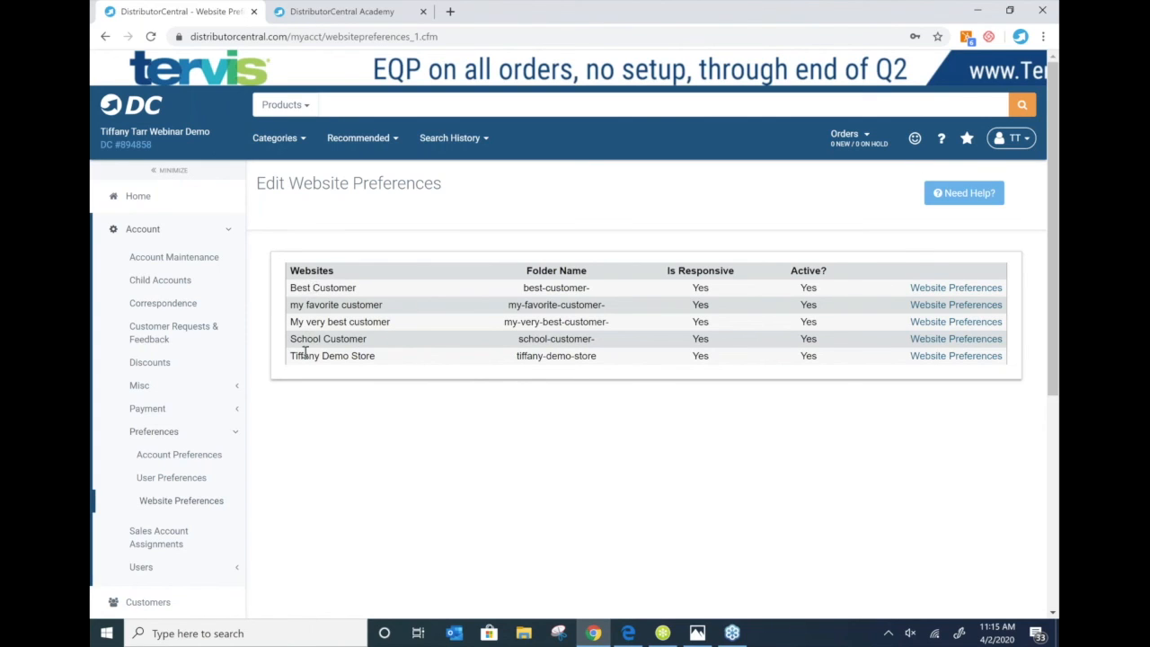
{"action": "left_click", "coordinate": [939, 291]}
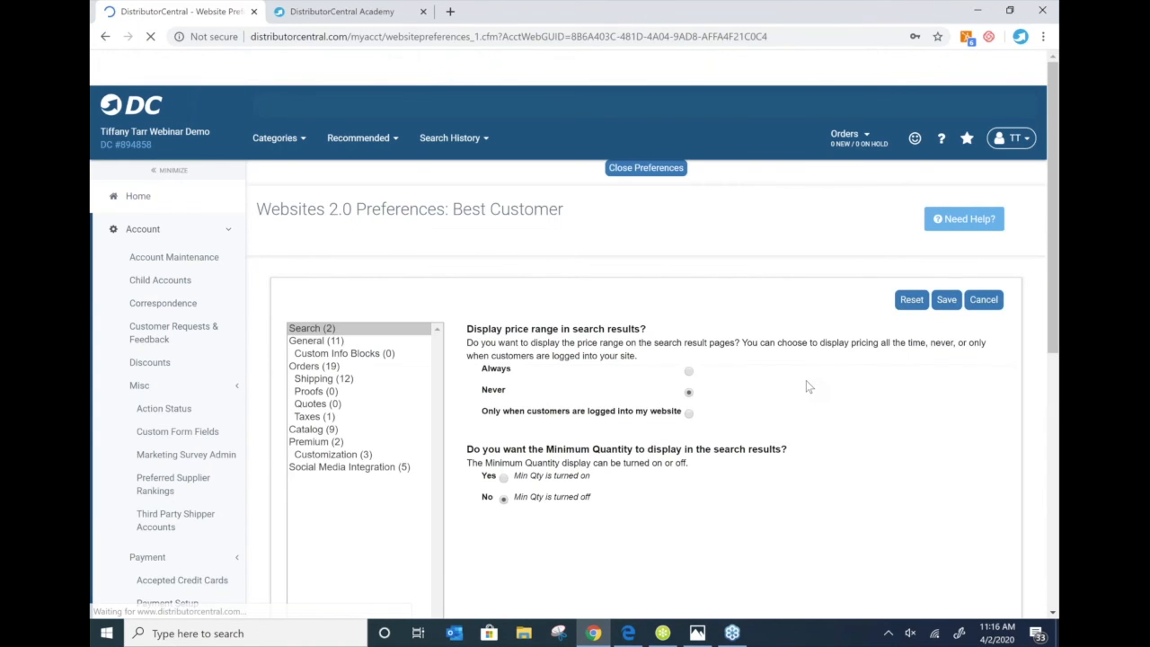
- Review the Best Customer site's General, Orders and Shipping preference sections
{"action": "left_click", "coordinate": [340, 343]}
{"action": "scroll", "coordinate": [340, 342], "scroll_direction": "down", "scroll_amount": 1}
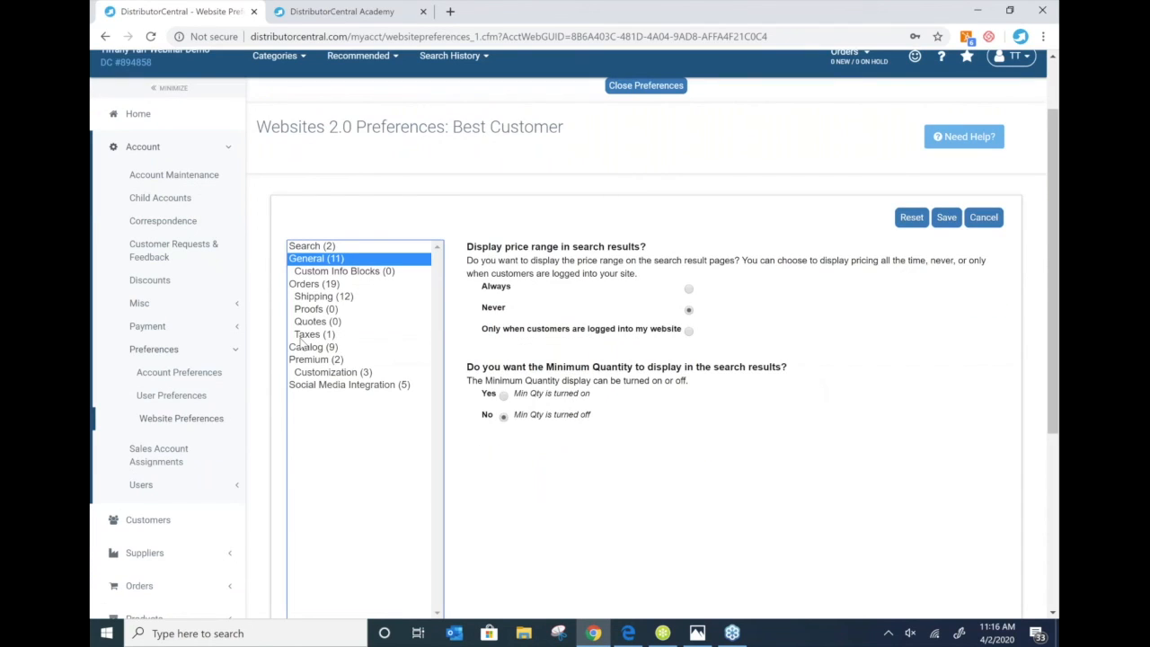
{"action": "left_click", "coordinate": [310, 286]}
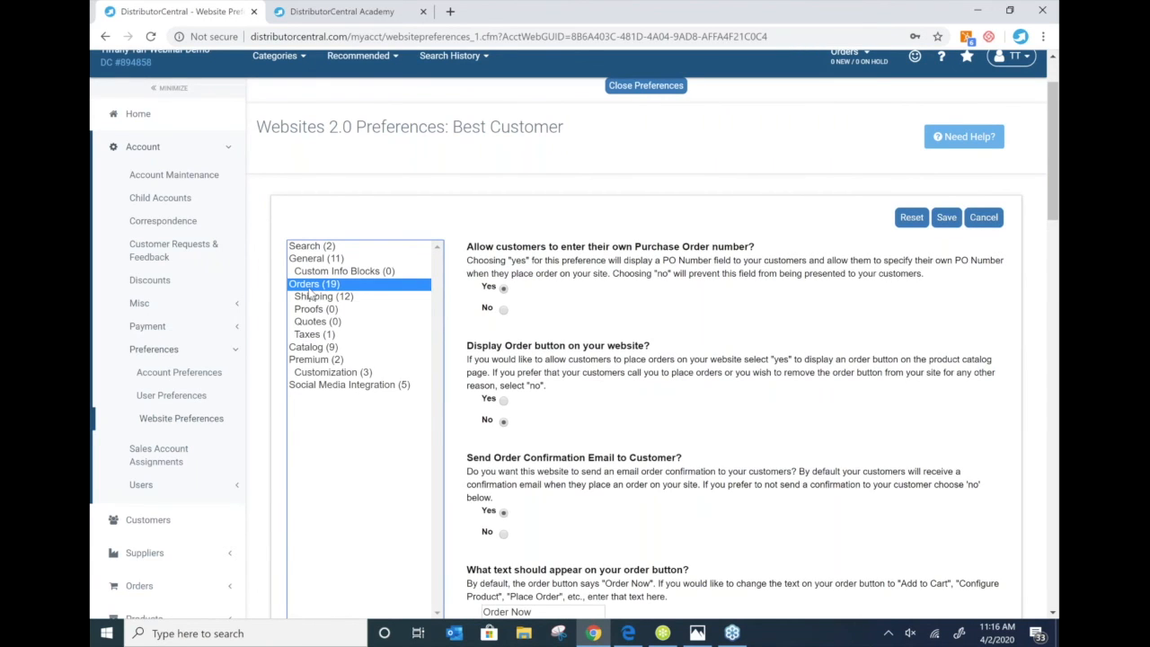
{"action": "scroll", "coordinate": [611, 370], "scroll_direction": "down", "scroll_amount": 1}
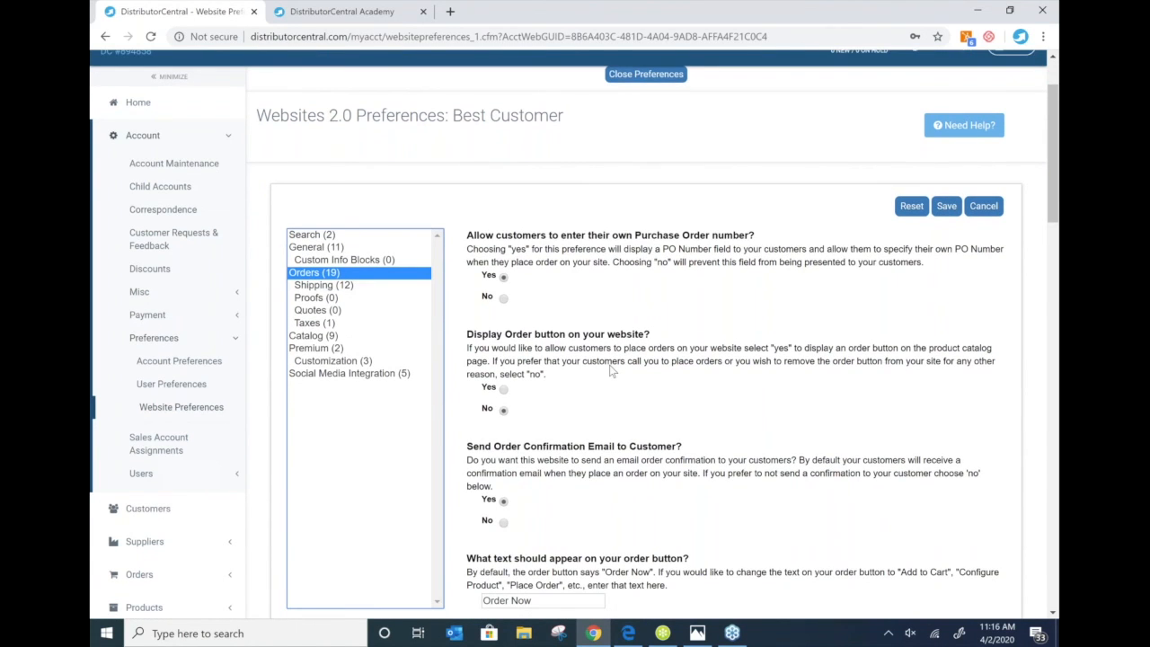
{"action": "scroll", "coordinate": [611, 370], "scroll_direction": "down", "scroll_amount": 2}
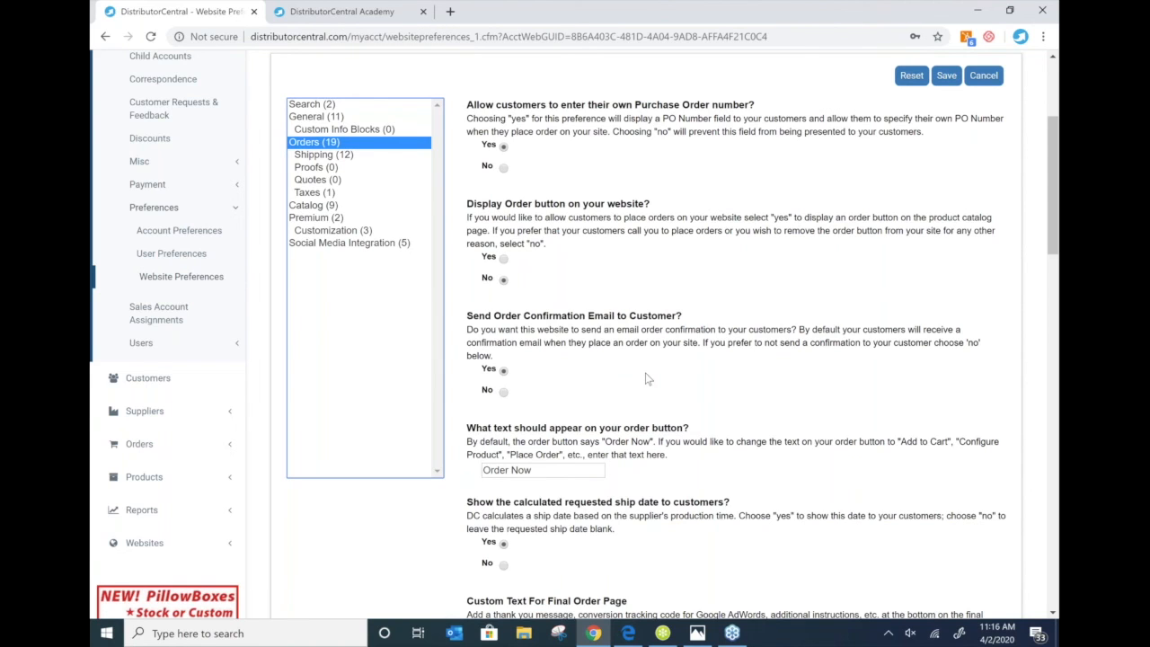
{"action": "scroll", "coordinate": [646, 379], "scroll_direction": "down", "scroll_amount": 1}
{"action": "scroll", "coordinate": [697, 373], "scroll_direction": "up", "scroll_amount": 1}
{"action": "scroll", "coordinate": [697, 374], "scroll_direction": "down", "scroll_amount": 4}
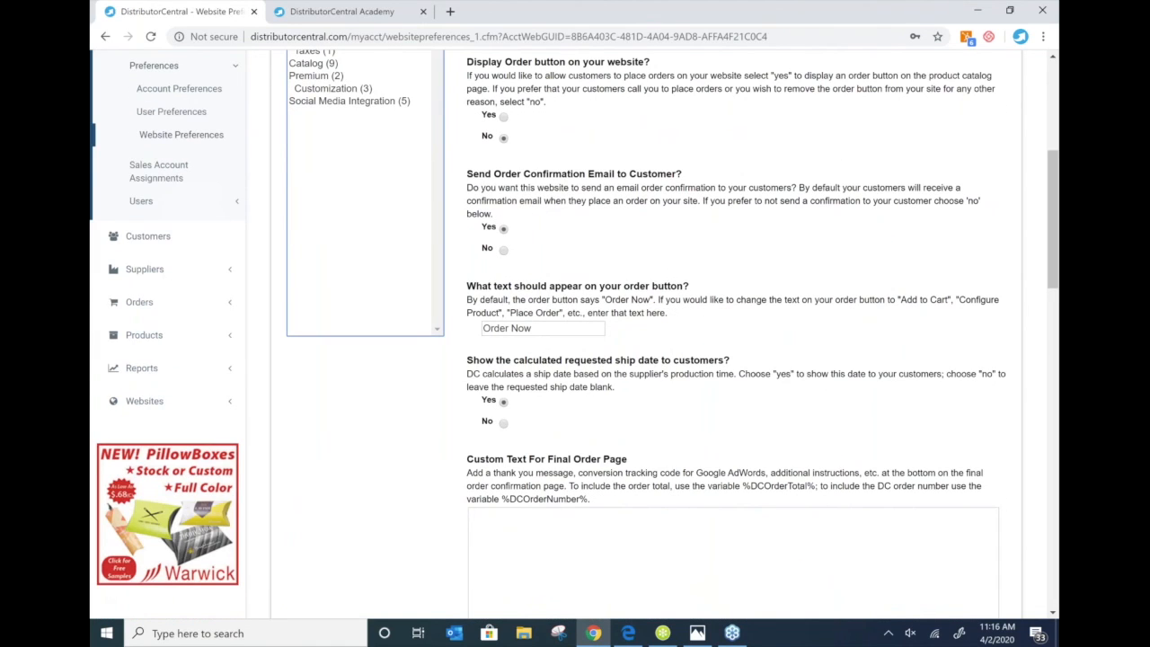
{"action": "scroll", "coordinate": [697, 373], "scroll_direction": "down", "scroll_amount": 1}
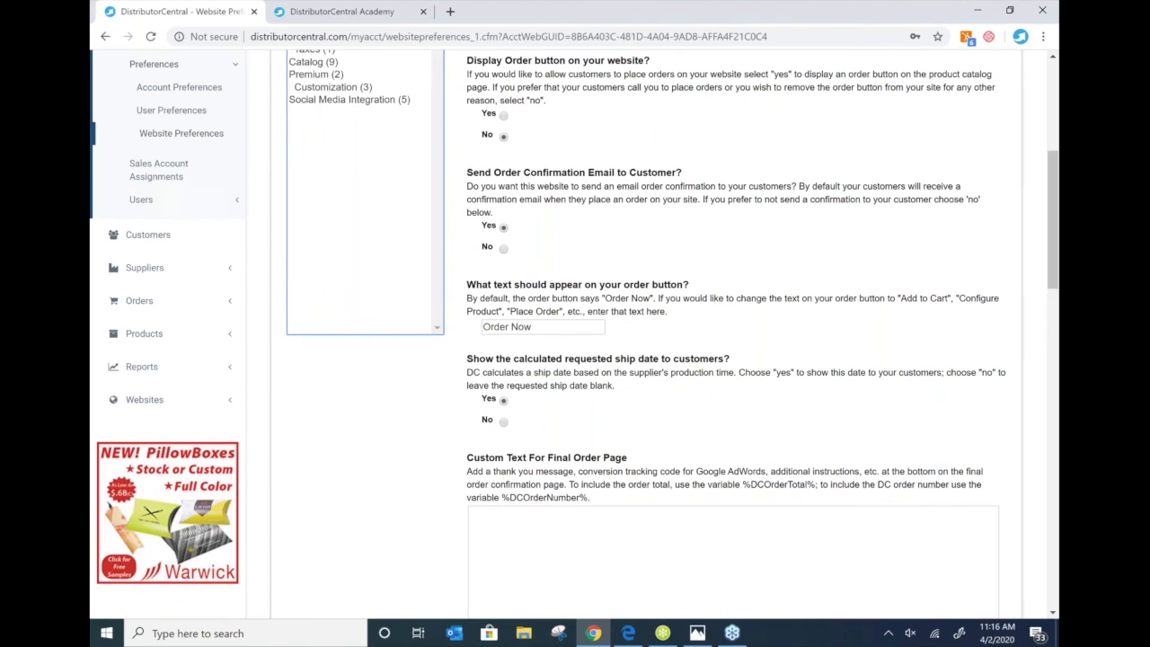
{"action": "scroll", "coordinate": [697, 373], "scroll_direction": "up", "scroll_amount": 2}
{"action": "left_click", "coordinate": [318, 86]}
- Check the Taxes section, then look through the Catalog preferences such as pricing display and recommended products
{"action": "left_click", "coordinate": [312, 122]}
{"action": "left_click", "coordinate": [301, 137]}
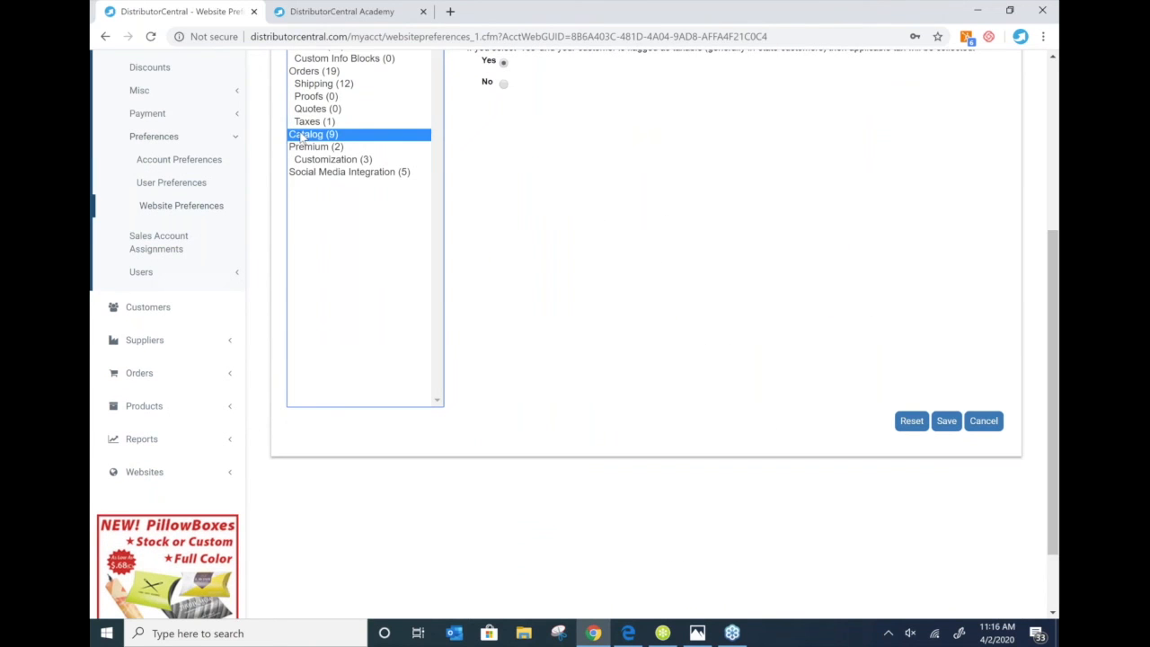
{"action": "scroll", "coordinate": [301, 136], "scroll_direction": "down", "scroll_amount": 1}
{"action": "scroll", "coordinate": [301, 136], "scroll_direction": "up", "scroll_amount": 1}
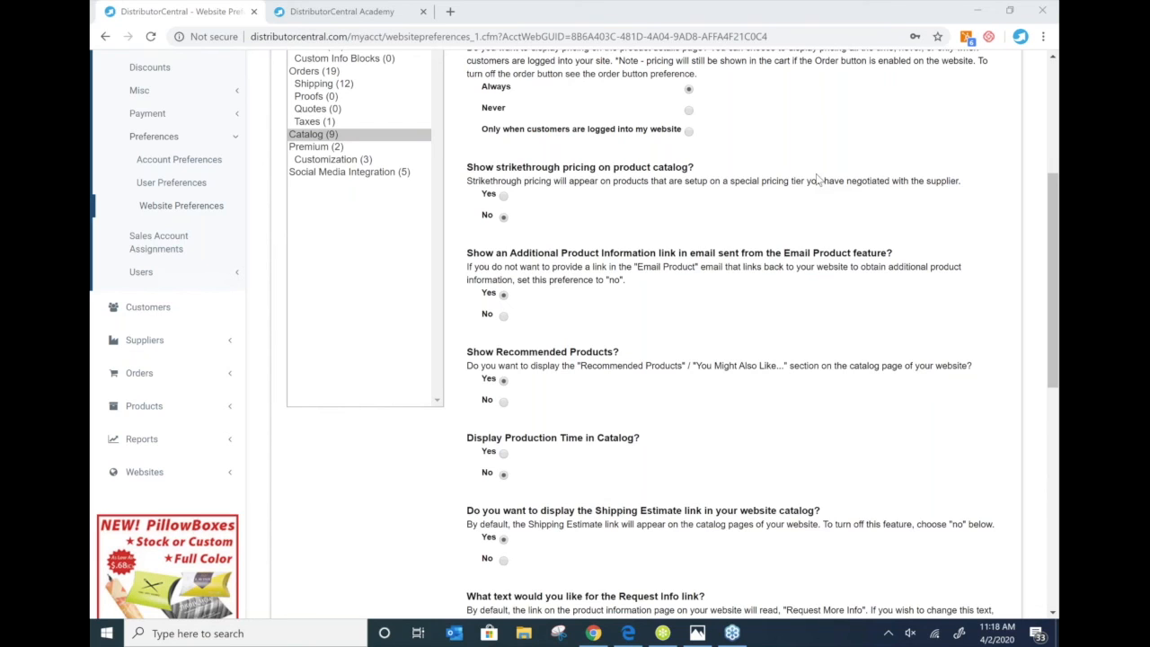
- Look over Premium and Customization preferences, revisit General, then go to Customer Search
{"action": "left_click", "coordinate": [306, 147]}
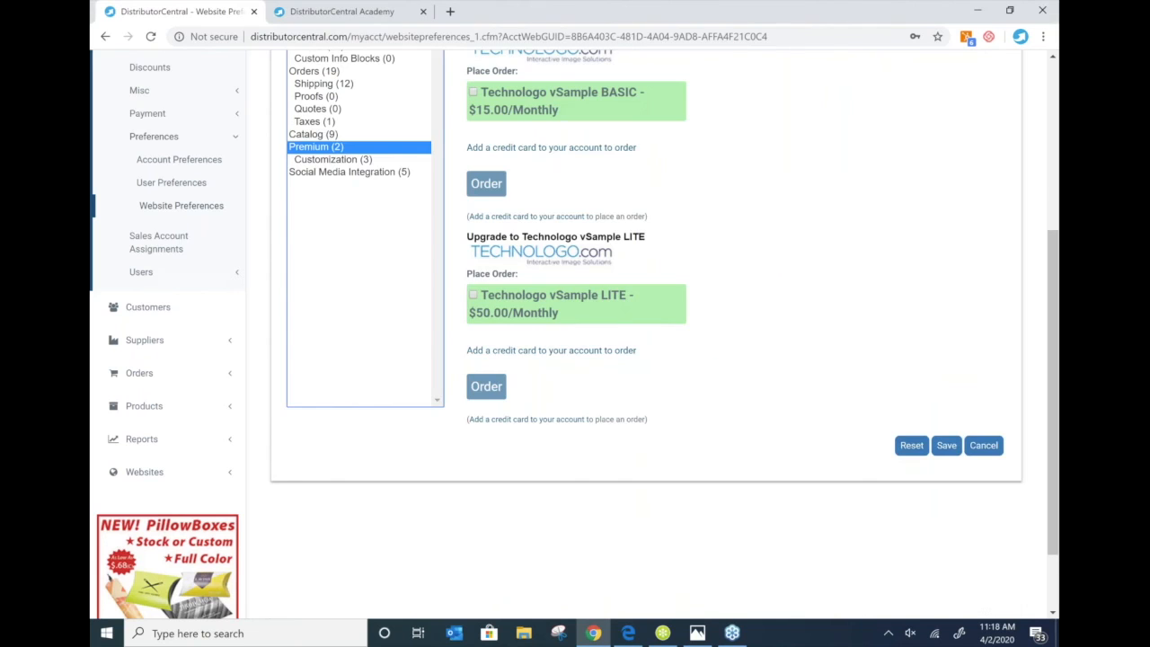
{"action": "left_click", "coordinate": [330, 159]}
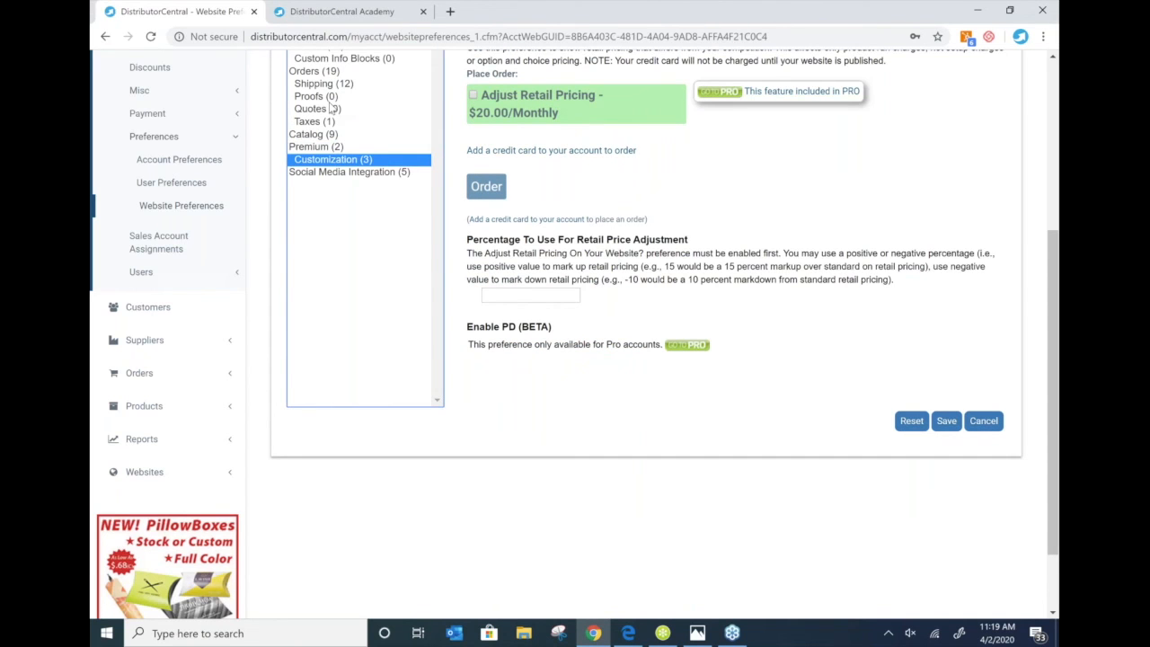
{"action": "scroll", "coordinate": [330, 108], "scroll_direction": "up", "scroll_amount": 3}
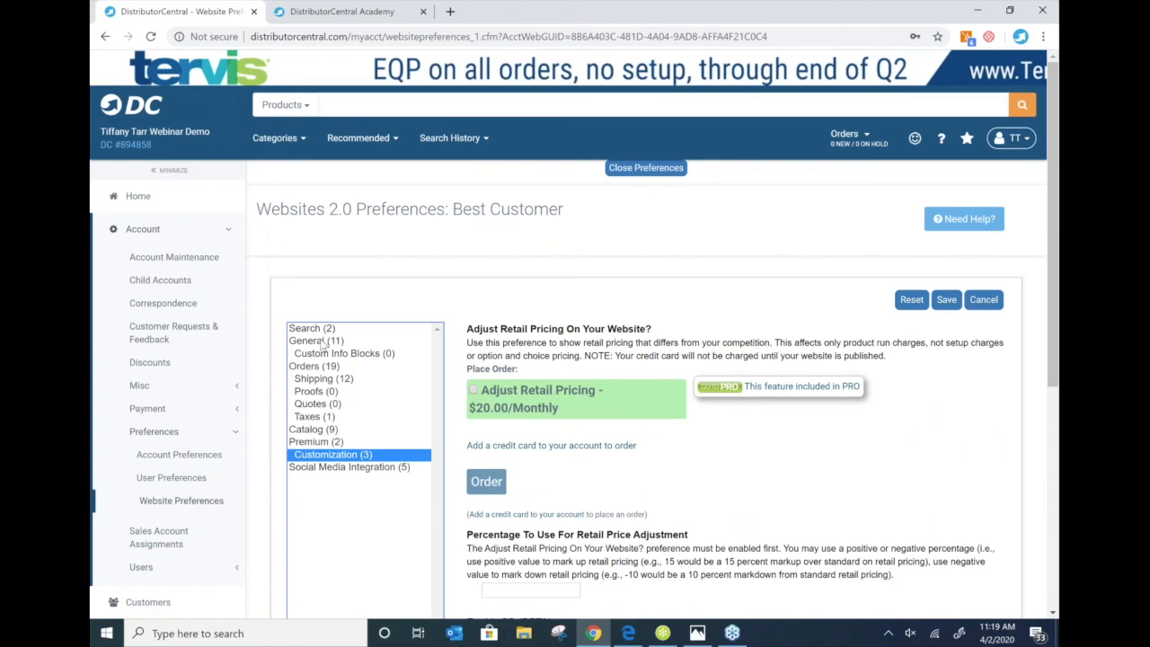
{"action": "left_click", "coordinate": [317, 342]}
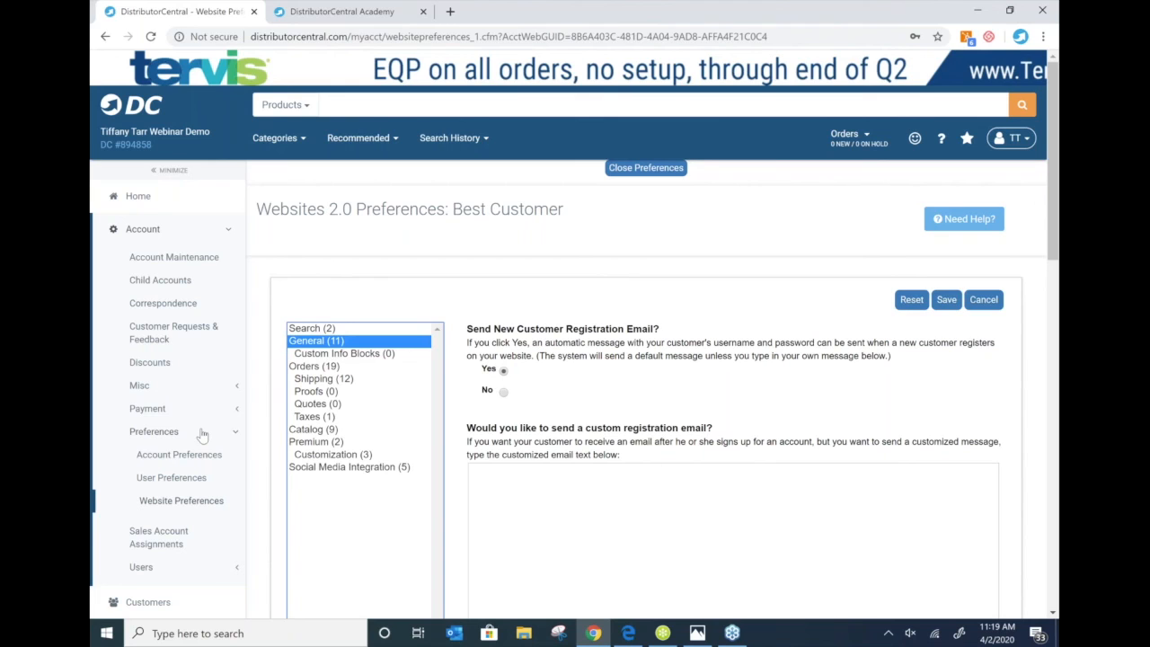
{"action": "scroll", "coordinate": [203, 435], "scroll_direction": "down", "scroll_amount": 1}
{"action": "scroll", "coordinate": [203, 435], "scroll_direction": "down", "scroll_amount": 2}
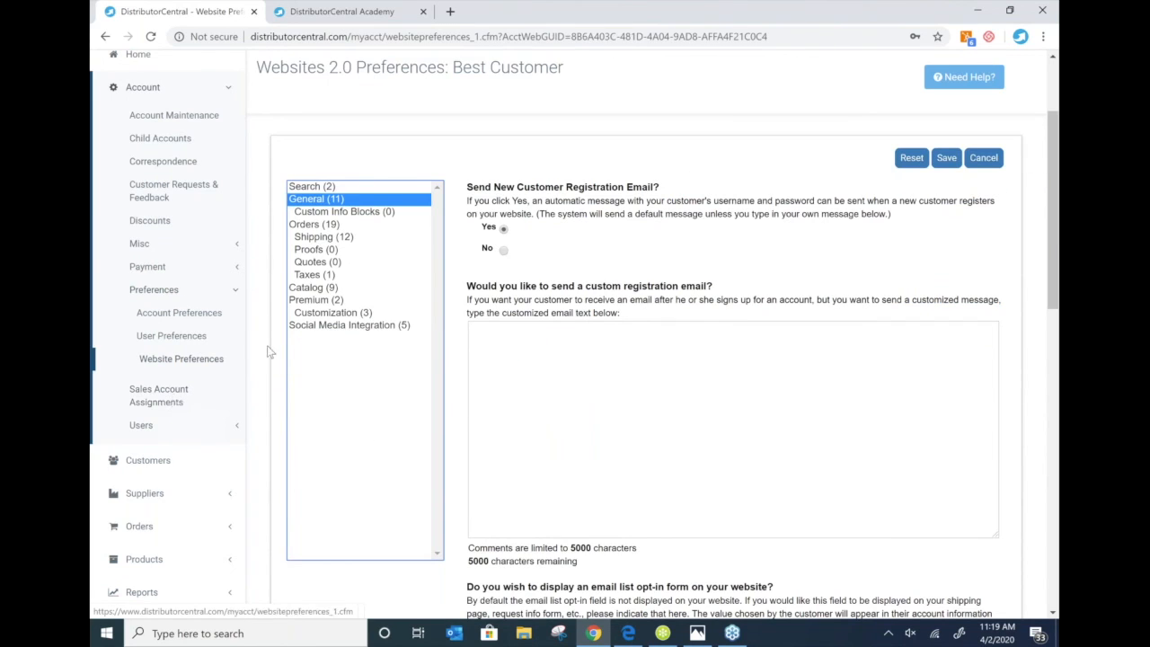
{"action": "left_click", "coordinate": [151, 462]}
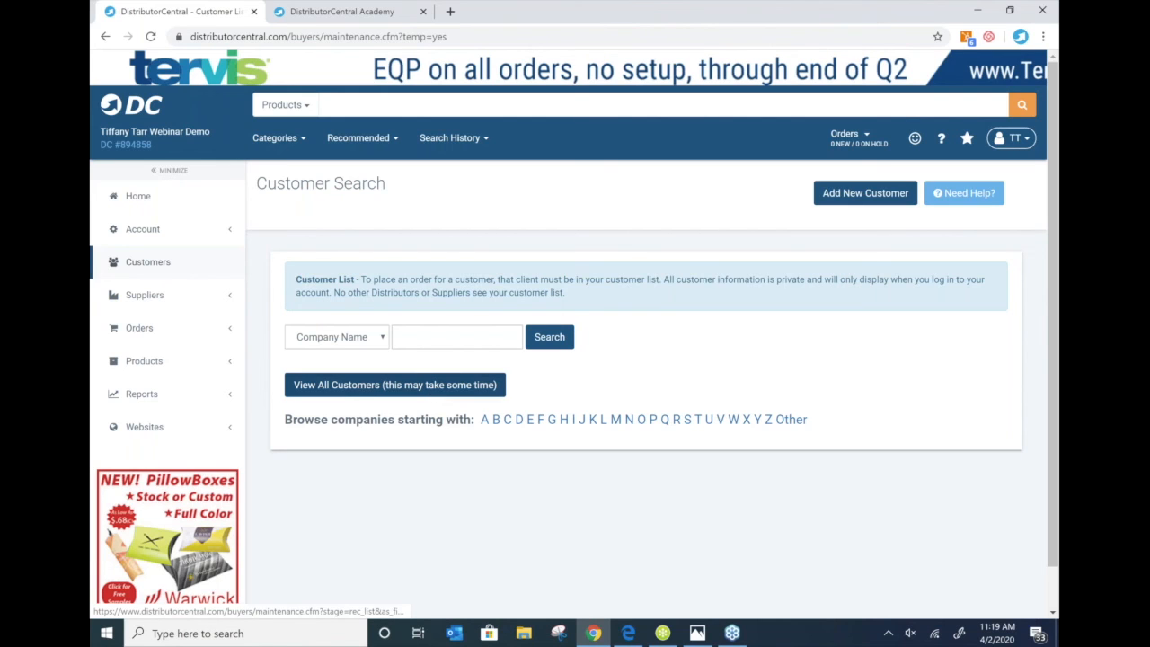
- View all customers so Jacks Sports Shop appears in the Customer List
{"action": "left_click", "coordinate": [395, 385]}
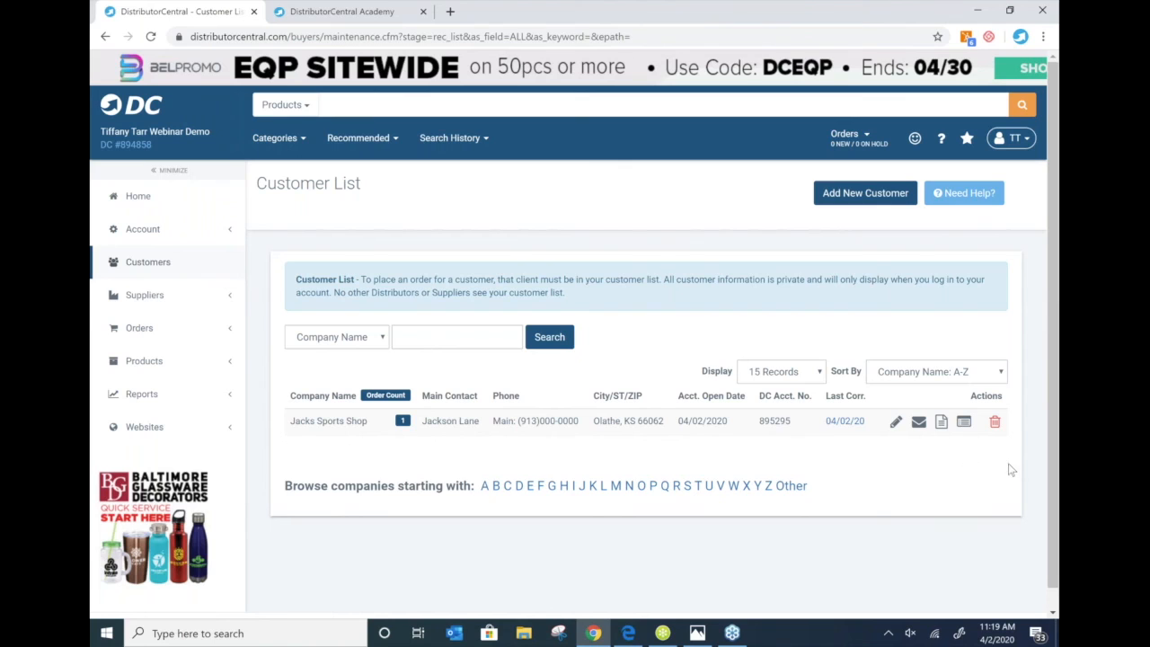
{"action": "left_click", "coordinate": [919, 537]}
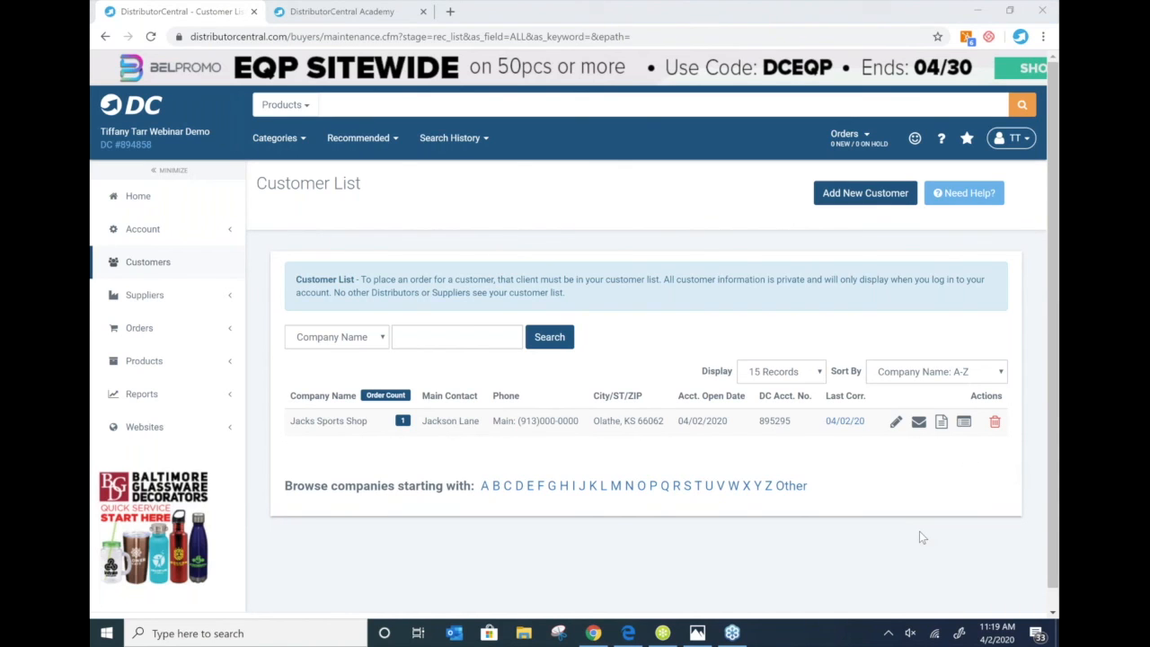
{"action": "left_click", "coordinate": [478, 420]}
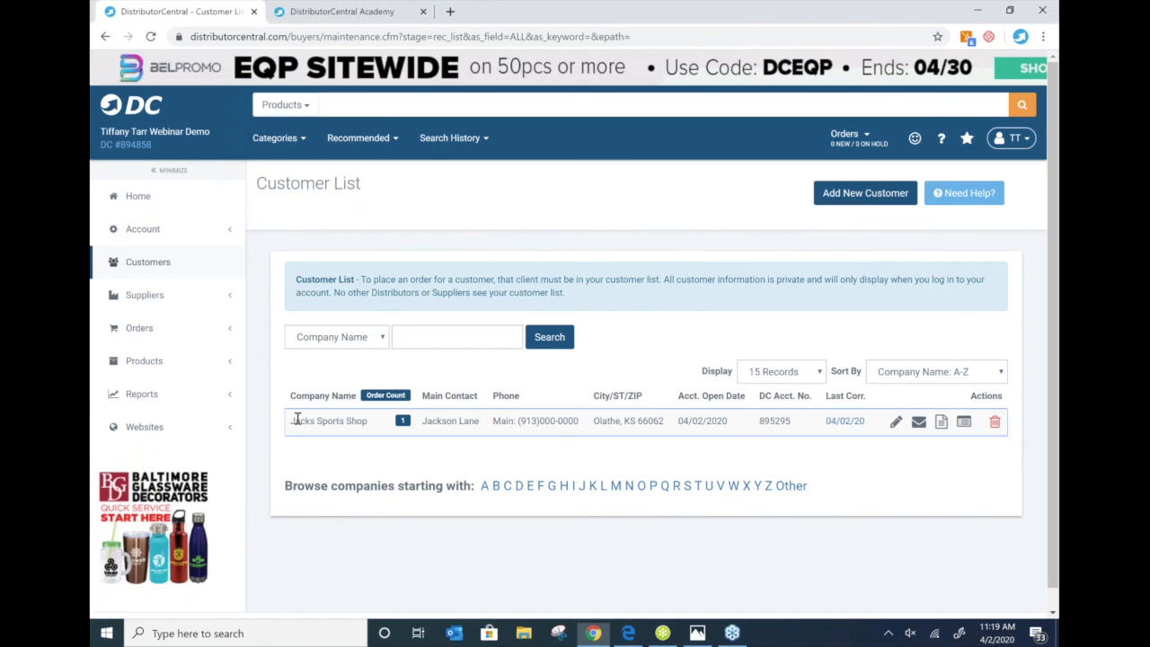
- Open Jacks Sports Shop's Main Info and confirm its website is Best Customer
{"action": "left_click", "coordinate": [895, 424]}
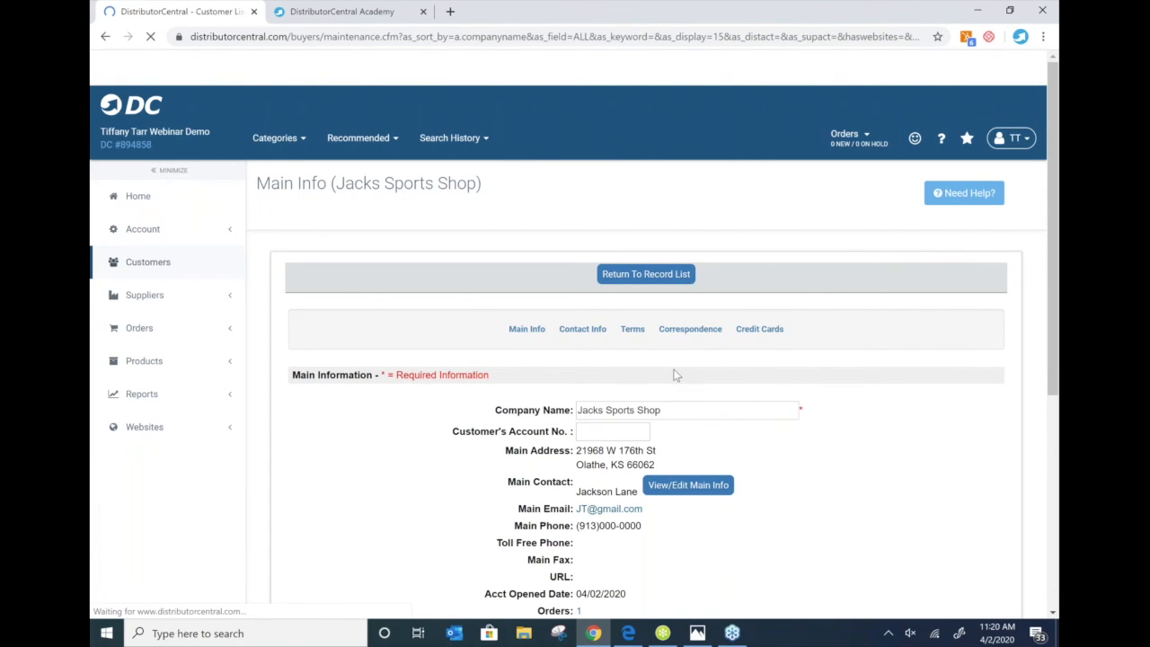
{"action": "scroll", "coordinate": [676, 376], "scroll_direction": "down", "scroll_amount": 3}
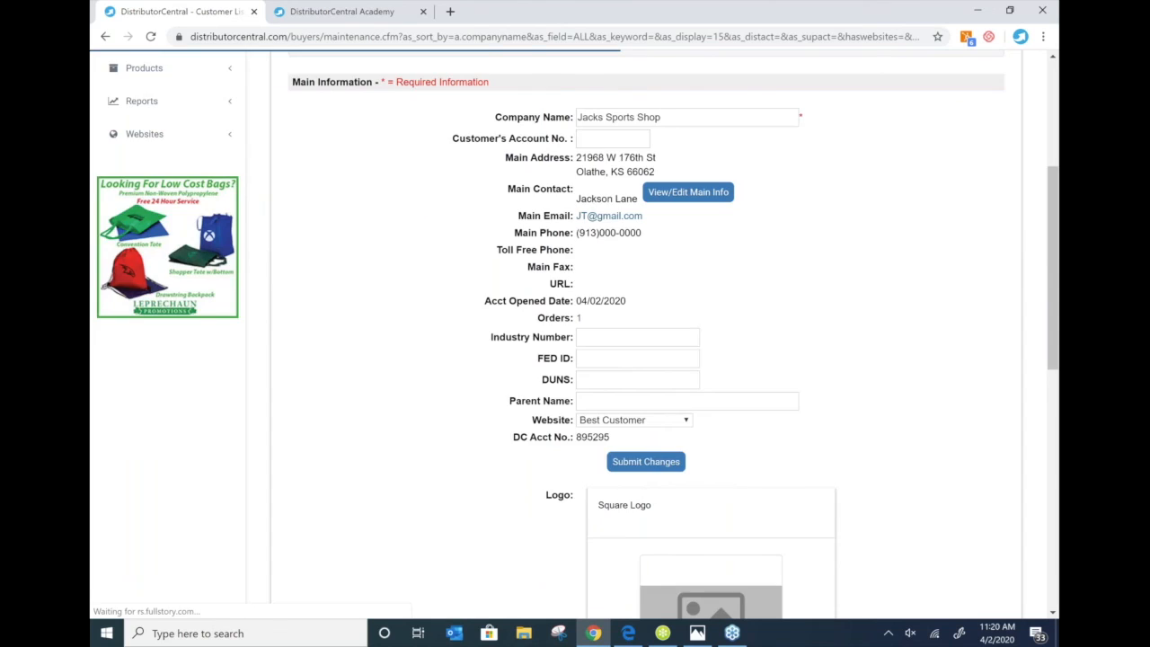
{"action": "scroll", "coordinate": [662, 153], "scroll_direction": "down", "scroll_amount": 3}
{"action": "left_click", "coordinate": [662, 147]}
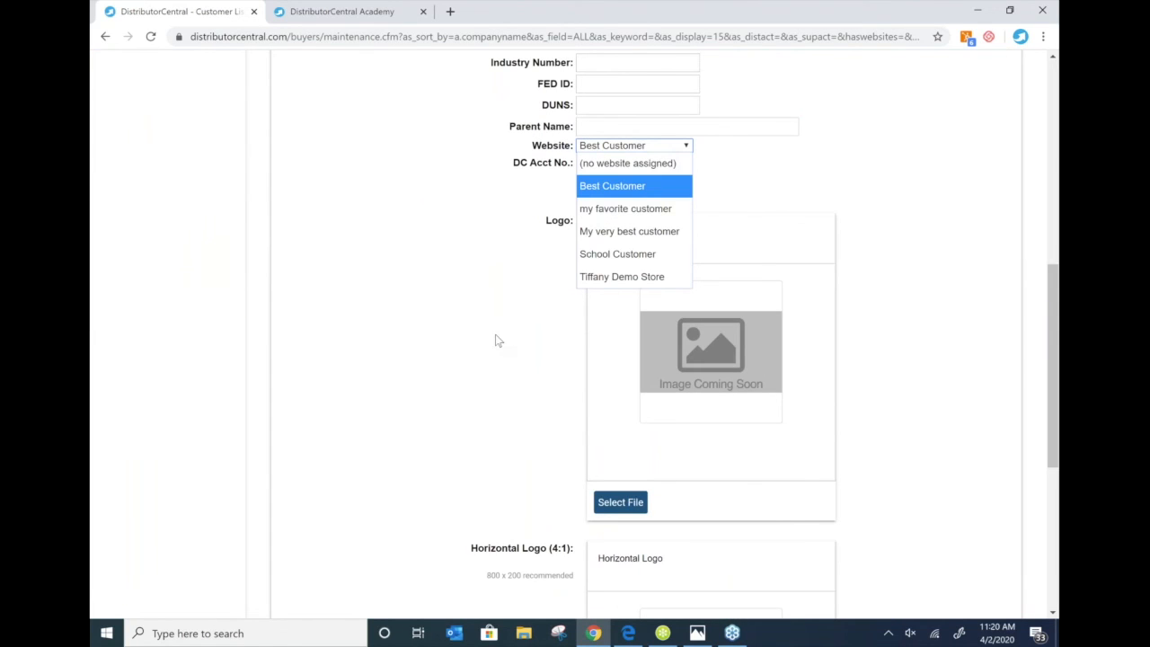
{"action": "scroll", "coordinate": [497, 332], "scroll_direction": "down", "scroll_amount": 1}
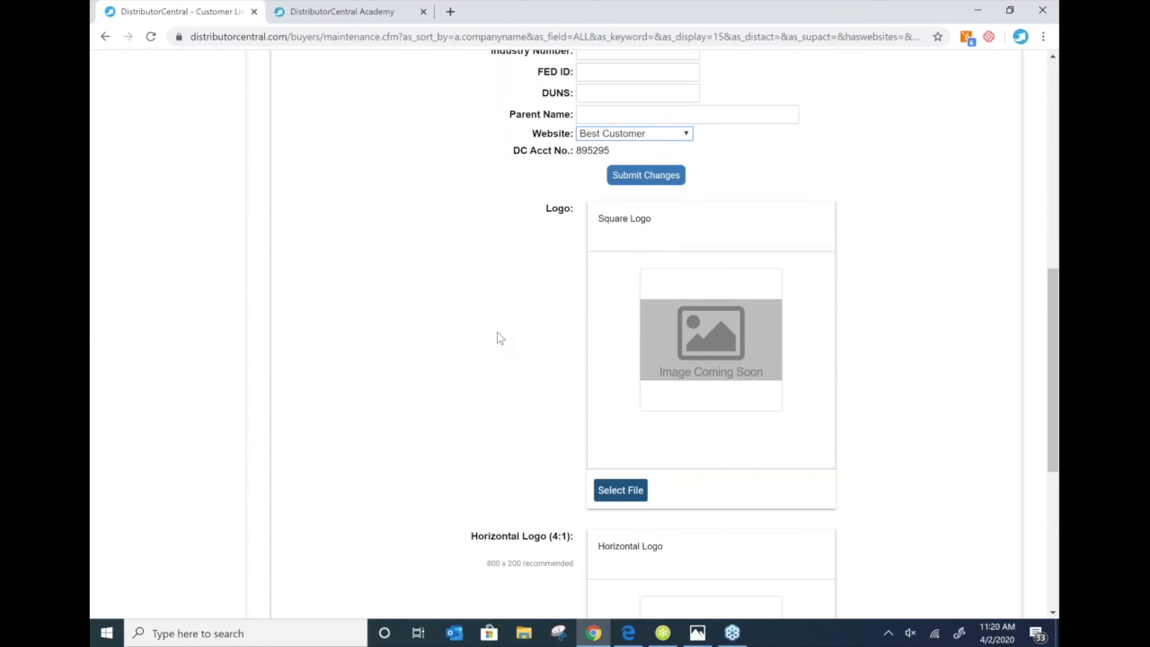
{"action": "scroll", "coordinate": [499, 336], "scroll_direction": "up", "scroll_amount": 1}
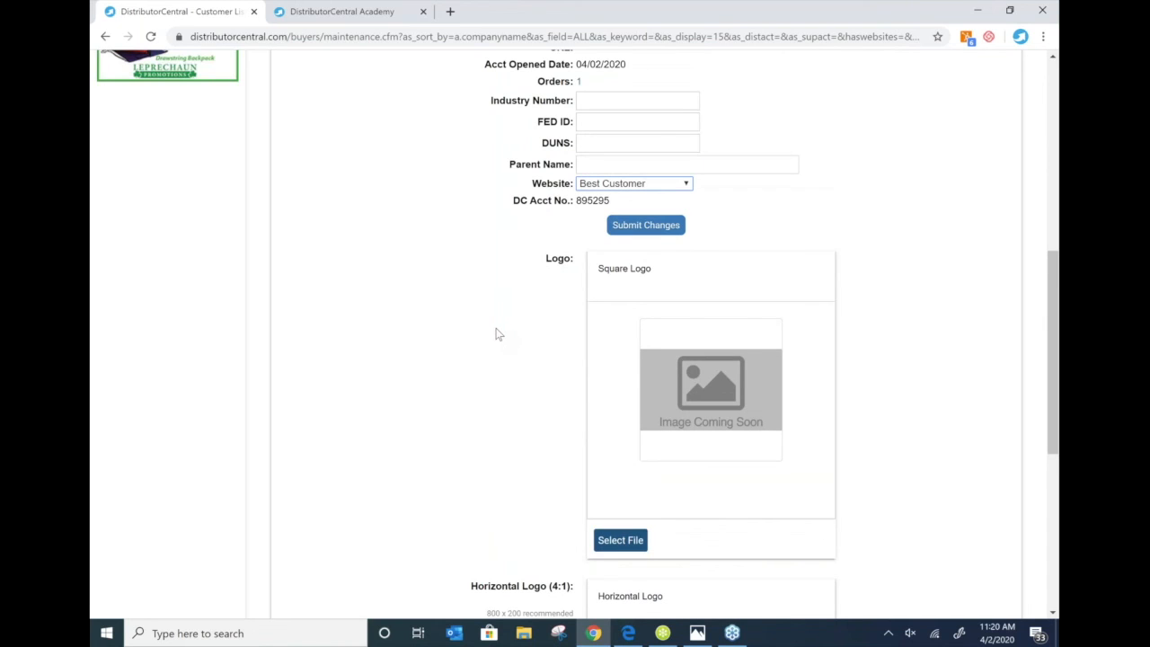
{"action": "scroll", "coordinate": [499, 334], "scroll_direction": "up", "scroll_amount": 4}
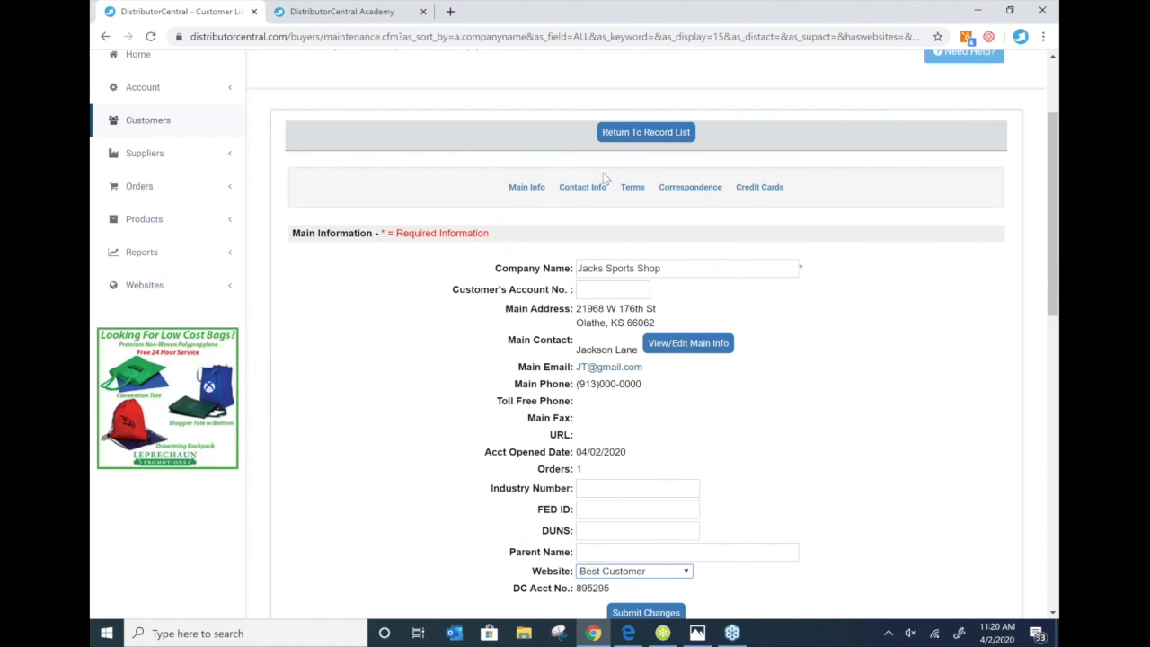
- Search Jacks Sports Shop's existing correspondence, then start a new correspondence record
{"action": "left_click", "coordinate": [692, 188]}
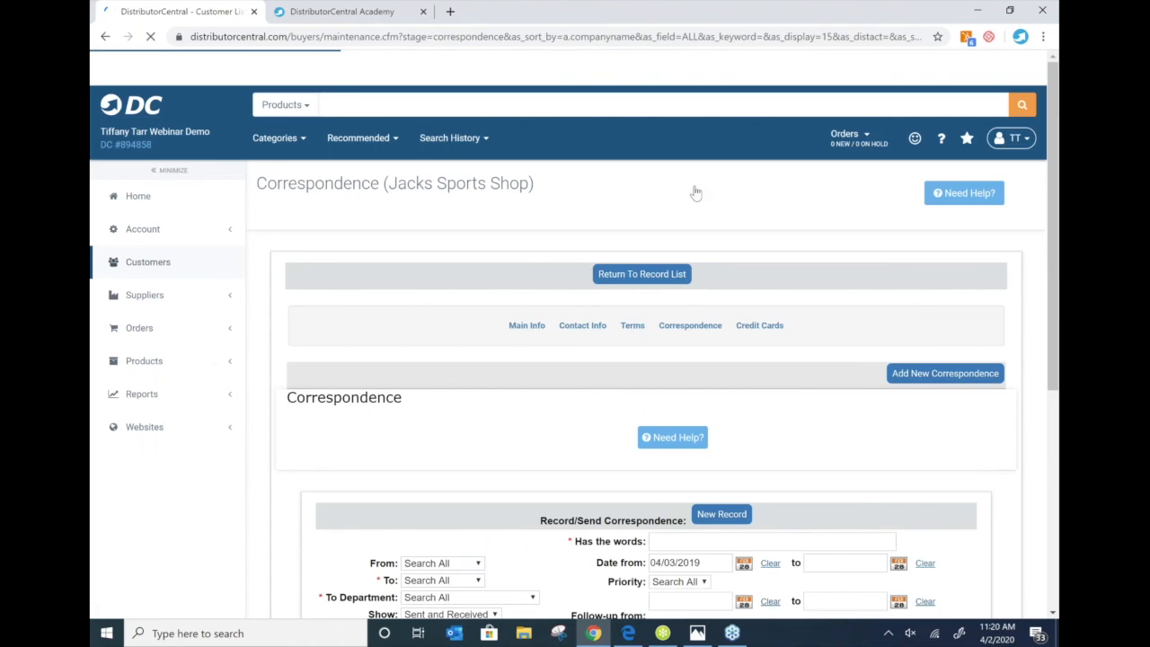
{"action": "scroll", "coordinate": [718, 180], "scroll_direction": "down", "scroll_amount": 5}
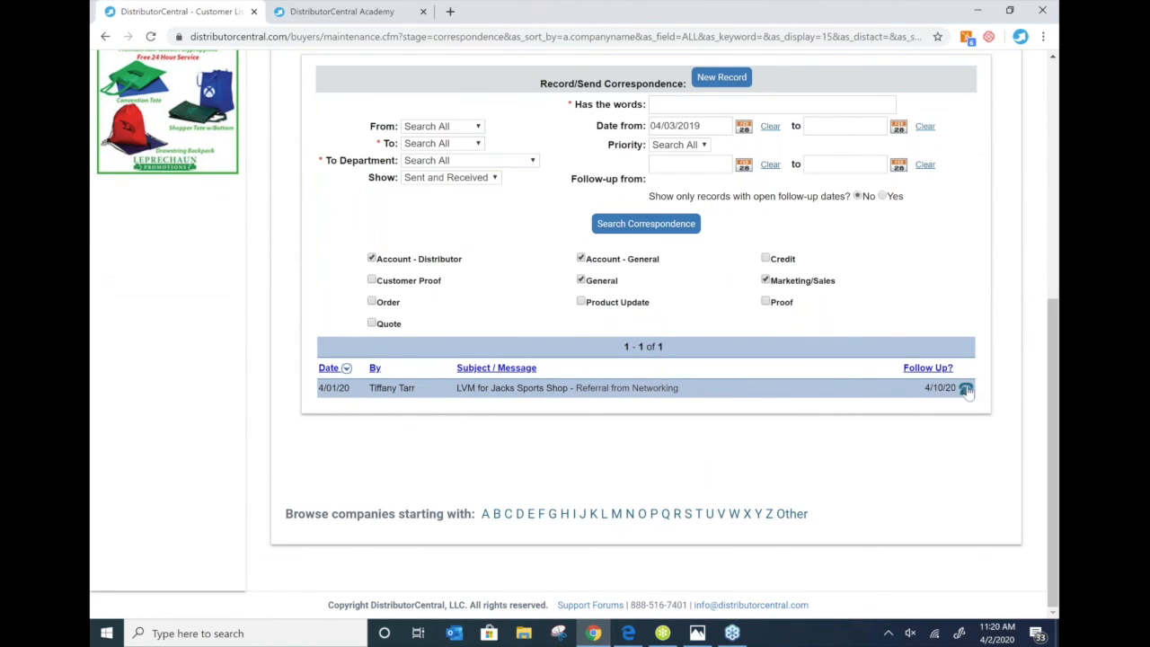
{"action": "left_click", "coordinate": [641, 230]}
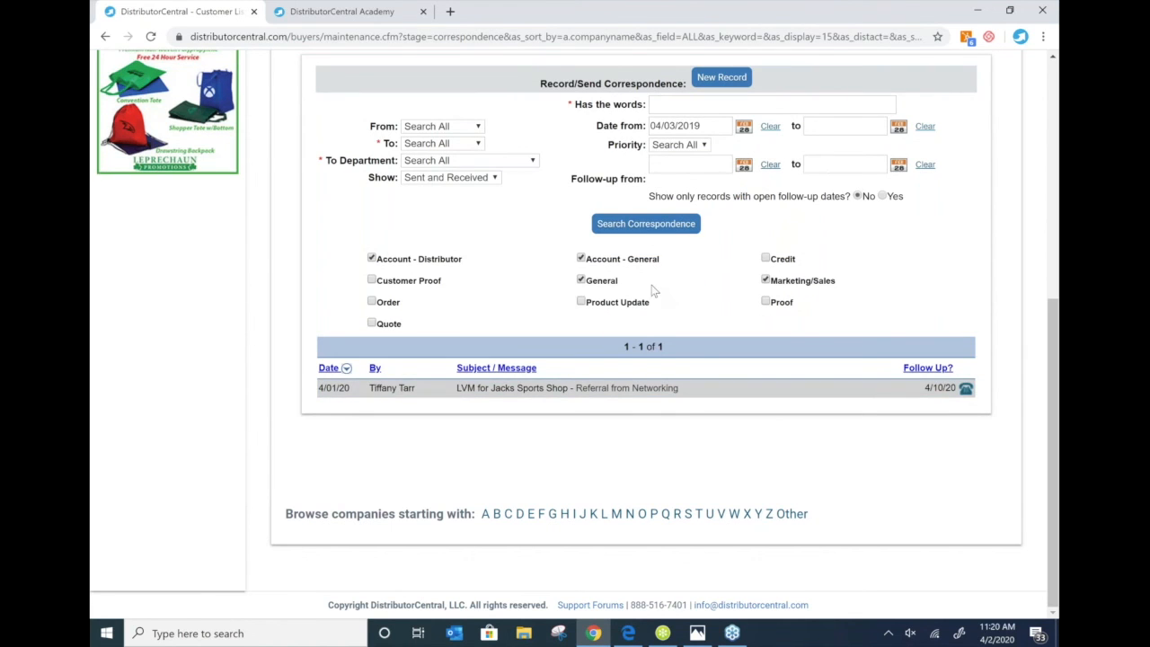
{"action": "scroll", "coordinate": [653, 290], "scroll_direction": "up", "scroll_amount": 2}
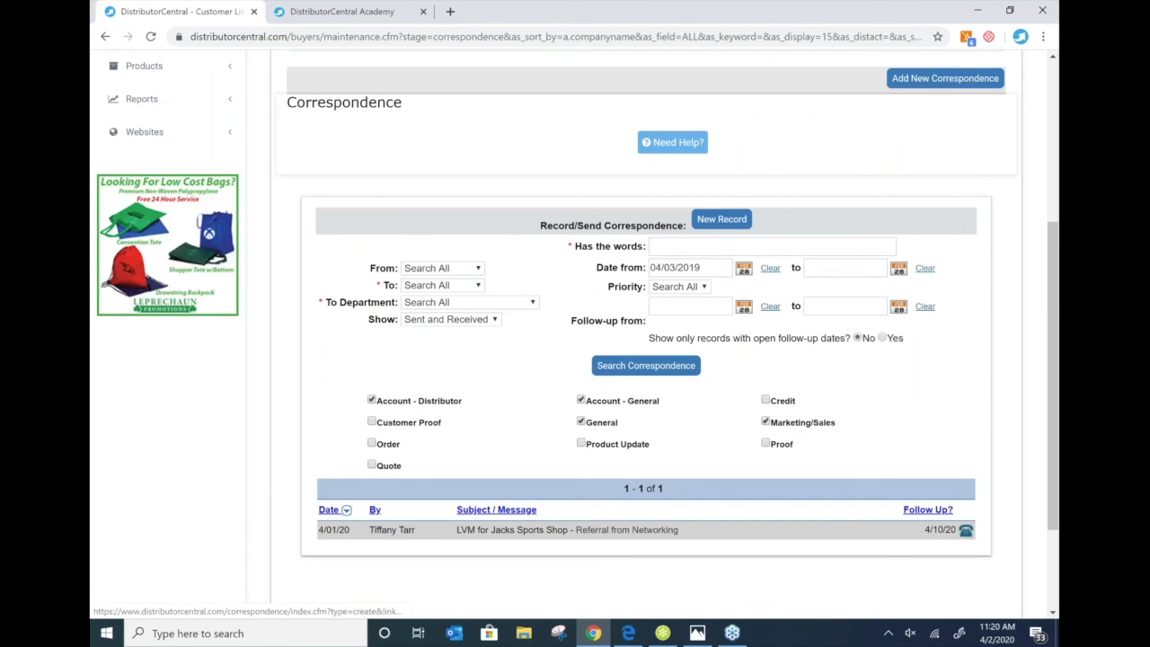
{"action": "left_click", "coordinate": [945, 78]}
{"action": "scroll", "coordinate": [592, 242], "scroll_direction": "down", "scroll_amount": 4}
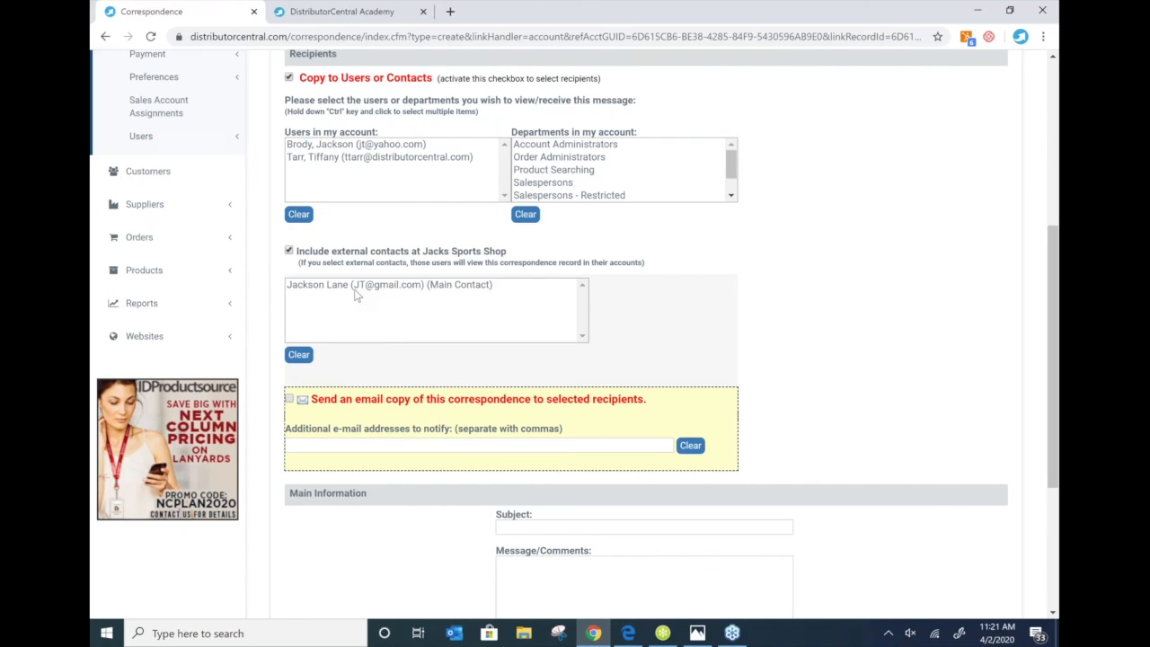
- Enter subject 'tried him again to see about events' and note 'Person who answered phone said he is on vacation for a week'
{"action": "left_click", "coordinate": [288, 251]}
{"action": "left_click", "coordinate": [541, 415]}
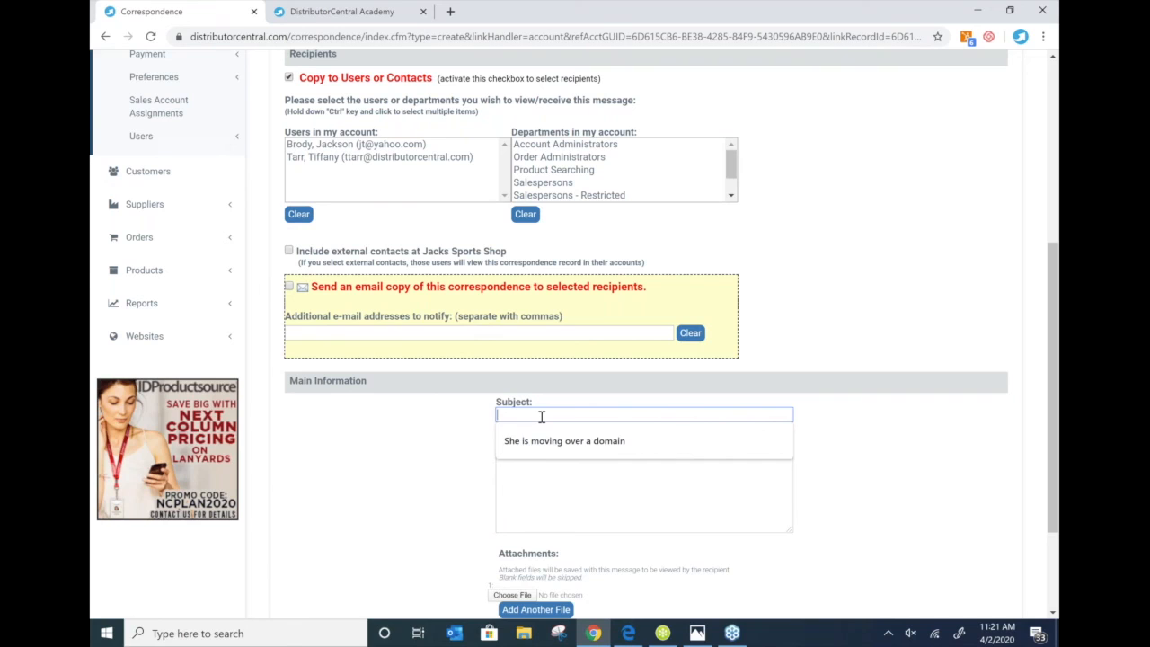
{"action": "type", "text": "tried him"}
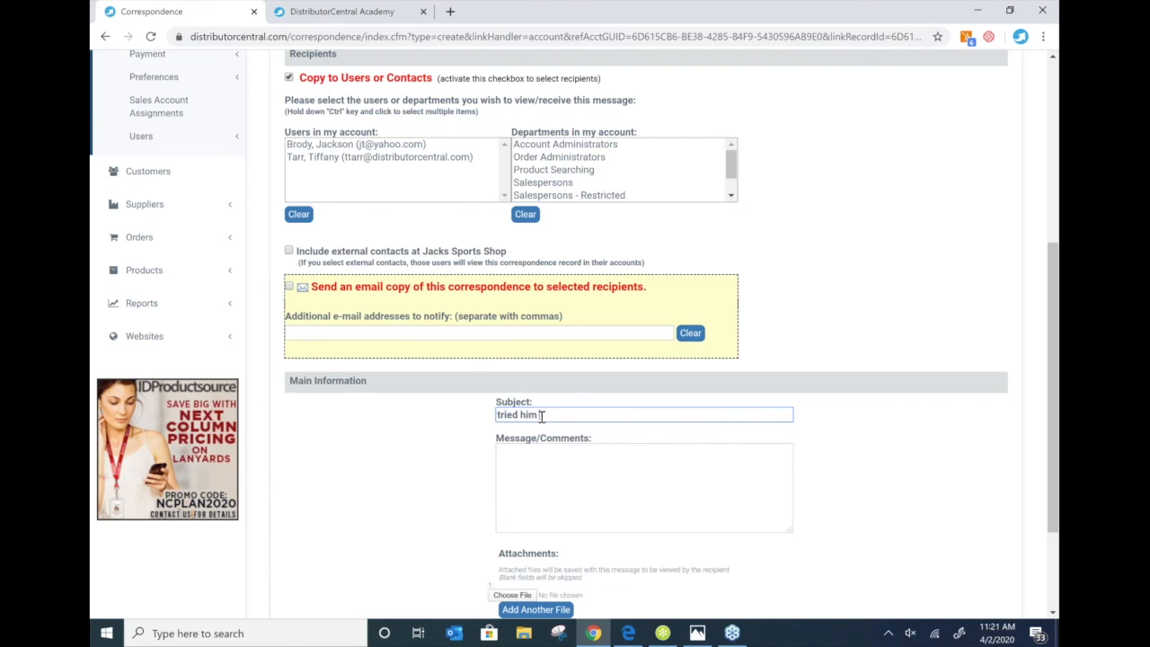
{"action": "type", "text": " again to see about events"}
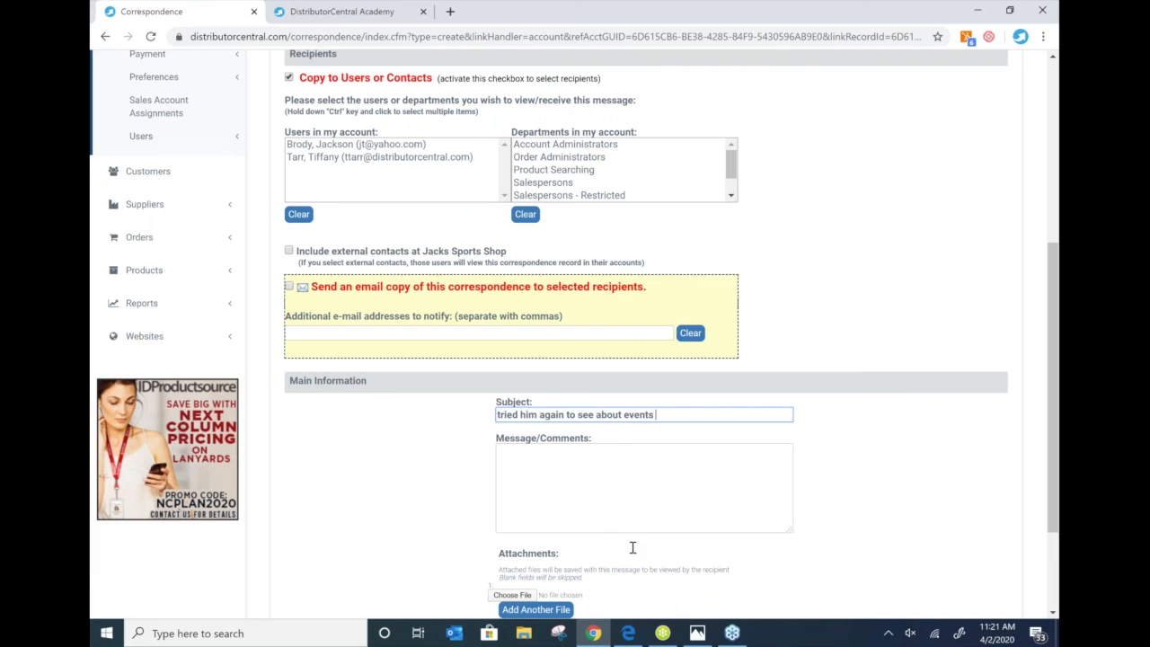
{"action": "left_click", "coordinate": [588, 458]}
{"action": "type", "text": "Pe"}
{"action": "key", "text": "BackSpace"}
{"action": "type", "text": "erson who "}
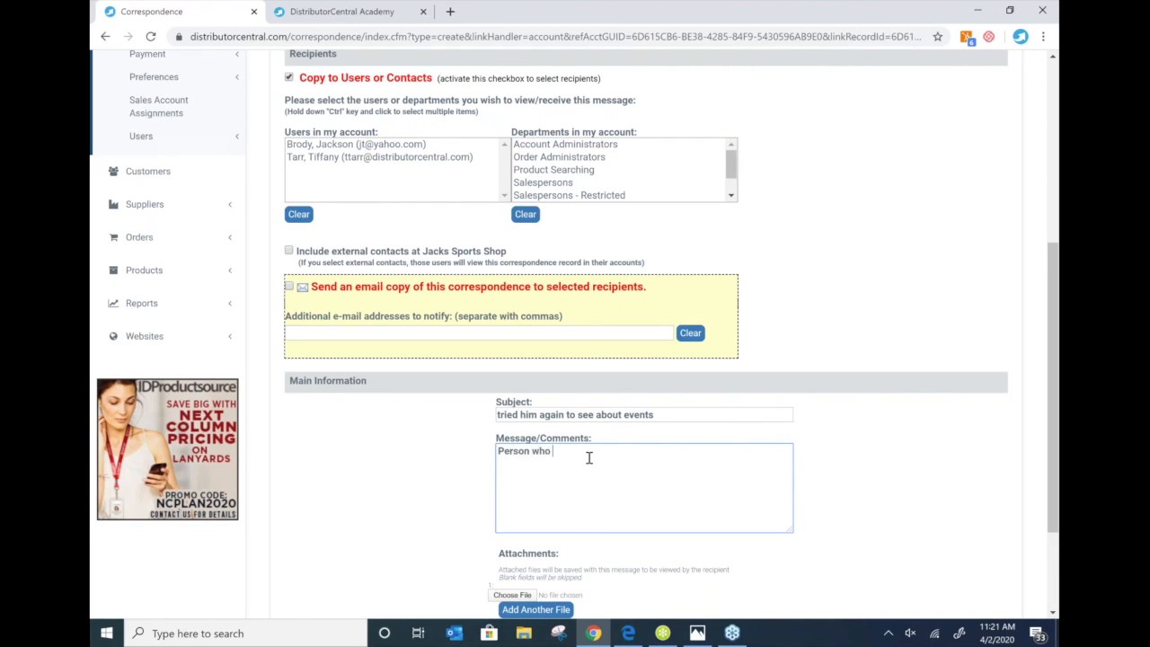
{"action": "type", "text": "answered phone said he is on vaction"}
{"action": "key", "text": "BackSpace"}
{"action": "key", "text": "BackSpace"}
{"action": "key", "text": "BackSpace"}
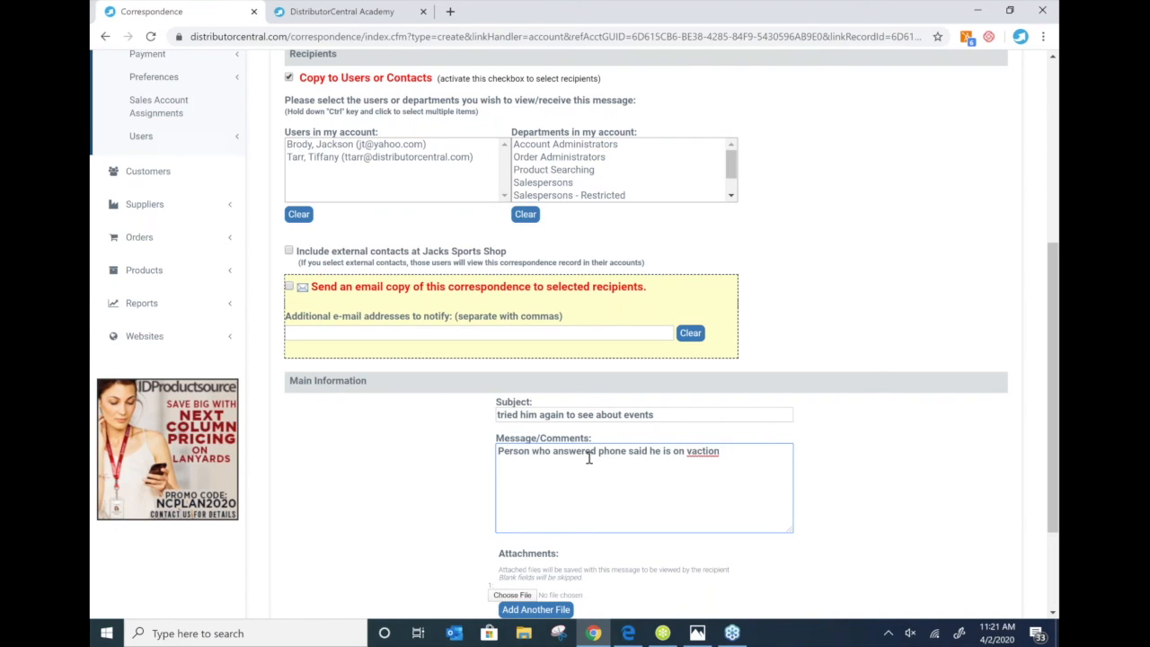
{"action": "type", "text": "on"}
{"action": "key", "text": "BackSpace"}
{"action": "key", "text": "BackSpace"}
{"action": "key", "text": "BackSpace"}
{"action": "key", "text": "BackSpace"}
{"action": "type", "text": "ation for a week"}
- Set a 4/16/2020 follow-up with an Outlook calendar reminder and save the correspondence
{"action": "scroll", "coordinate": [588, 459], "scroll_direction": "down", "scroll_amount": 1}
{"action": "scroll", "coordinate": [588, 458], "scroll_direction": "down", "scroll_amount": 1}
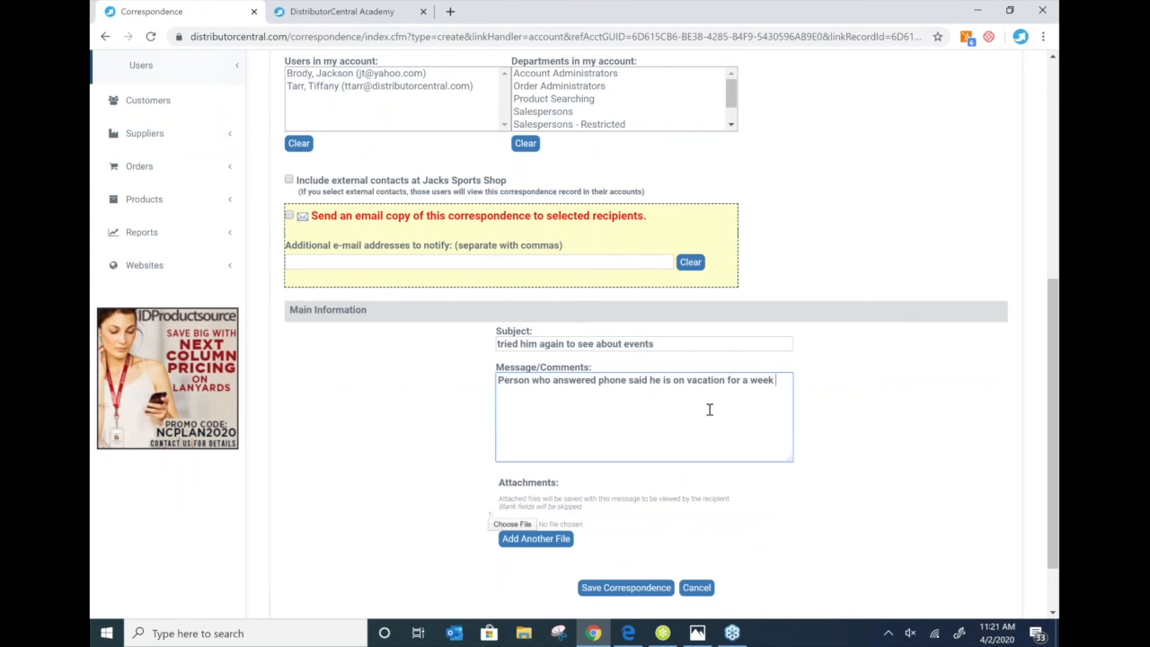
{"action": "scroll", "coordinate": [709, 410], "scroll_direction": "up", "scroll_amount": 1}
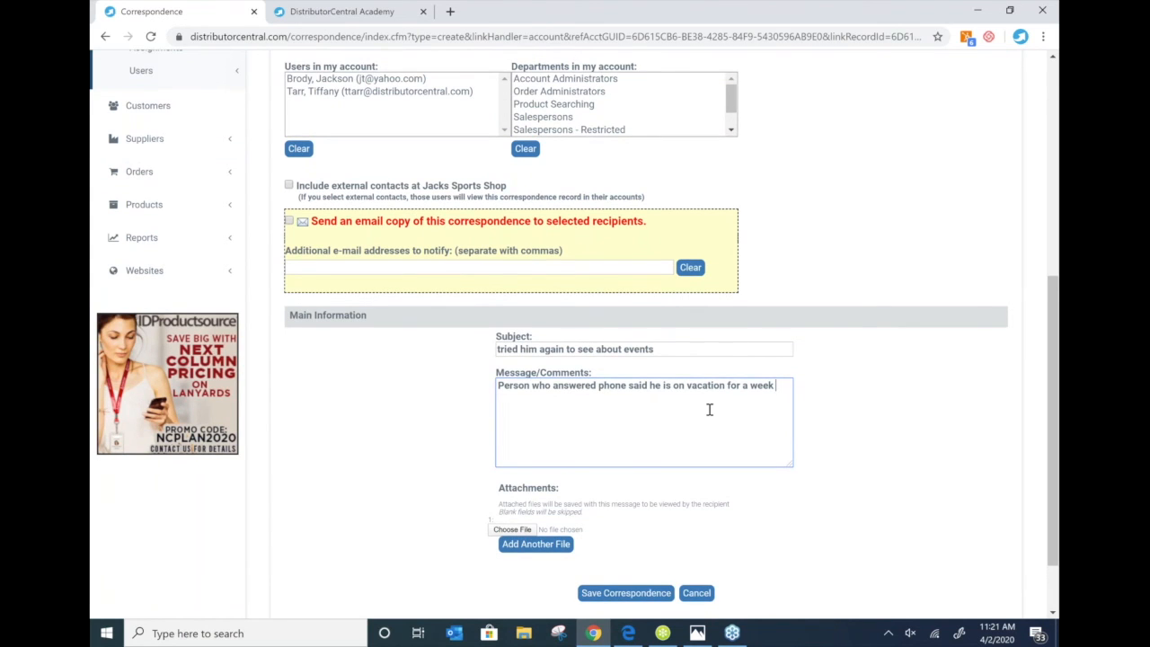
{"action": "scroll", "coordinate": [708, 410], "scroll_direction": "up", "scroll_amount": 4}
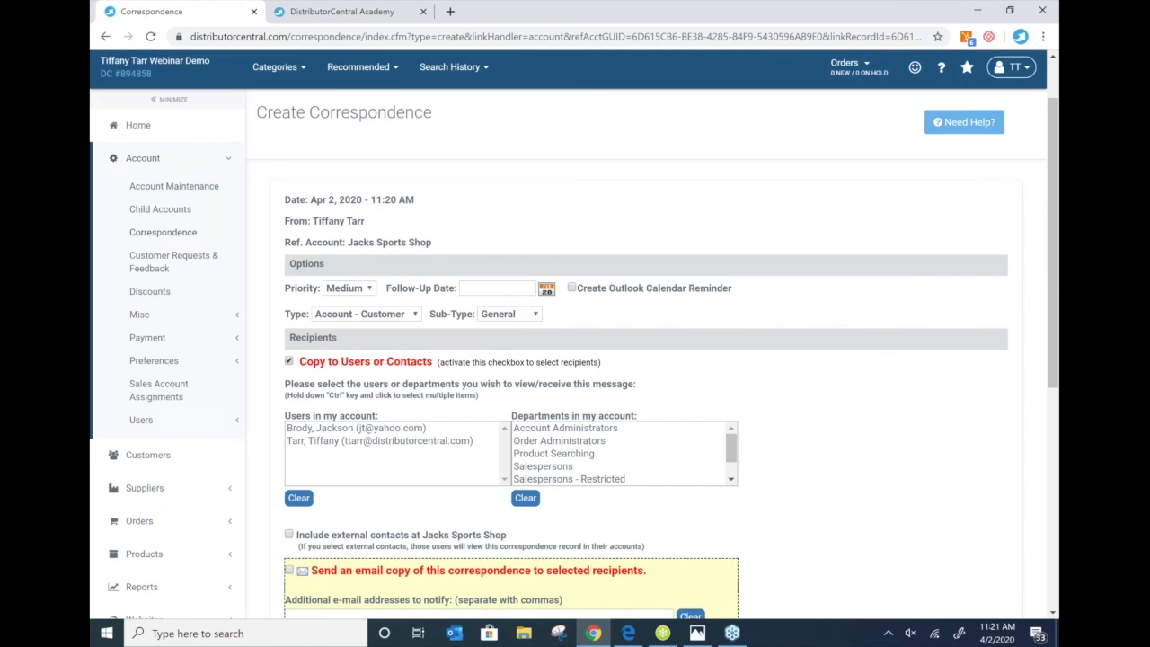
{"action": "left_click", "coordinate": [547, 289]}
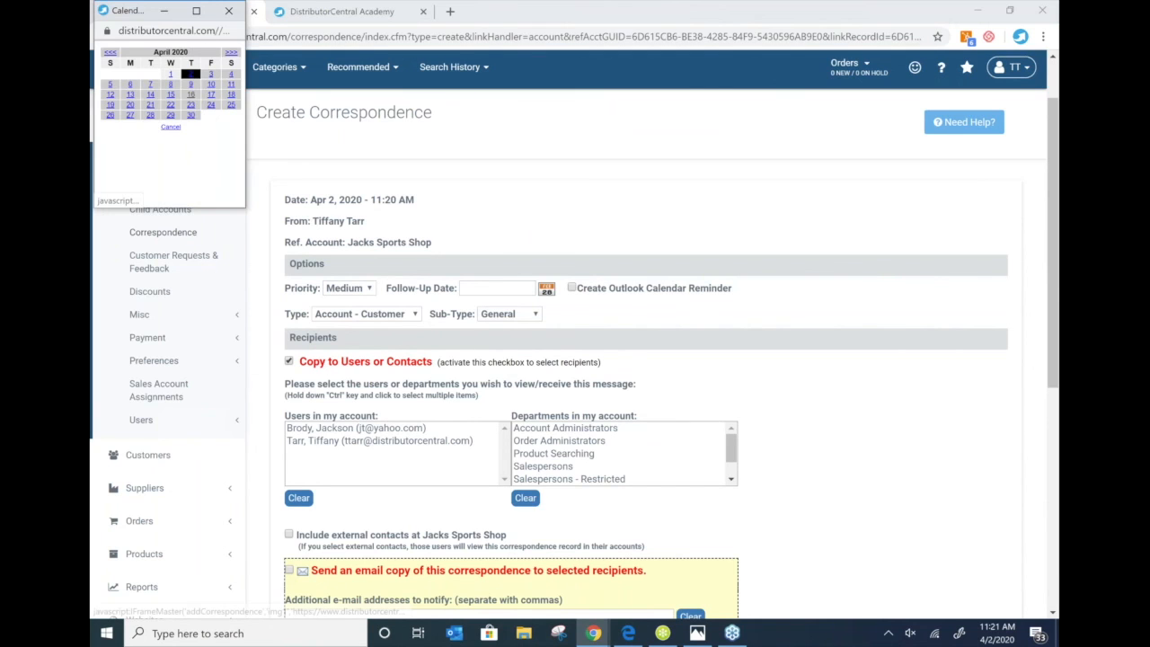
{"action": "left_click", "coordinate": [191, 95]}
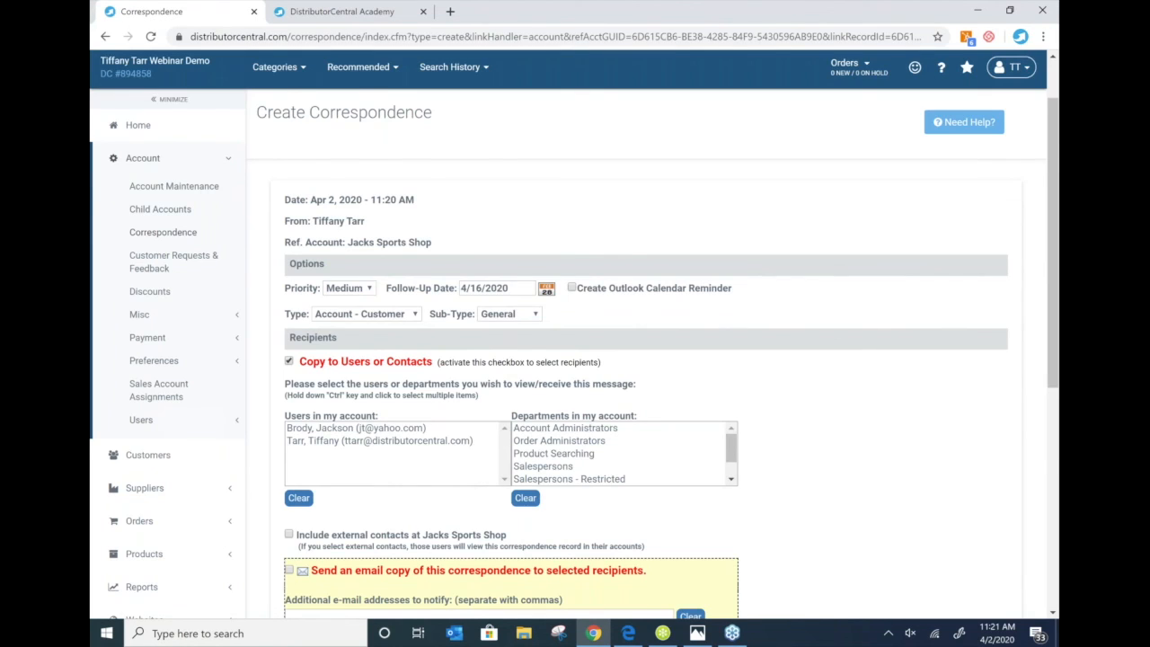
{"action": "scroll", "coordinate": [646, 333], "scroll_direction": "down", "scroll_amount": 2}
{"action": "left_click", "coordinate": [571, 142]}
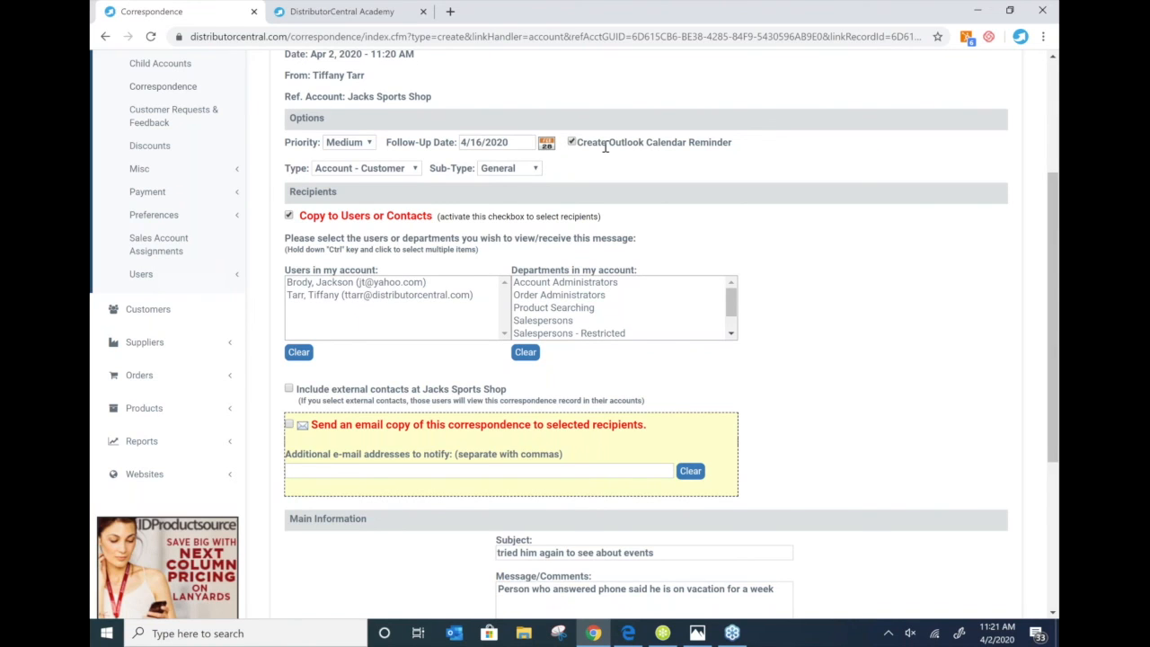
{"action": "scroll", "coordinate": [606, 146], "scroll_direction": "down", "scroll_amount": 1}
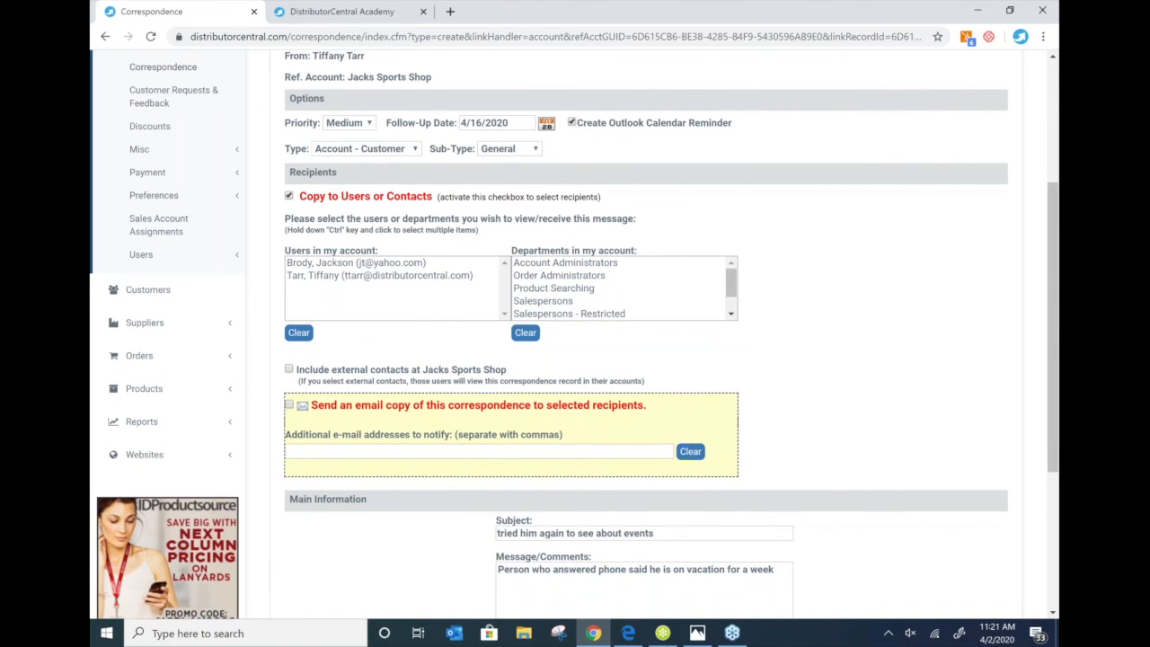
{"action": "scroll", "coordinate": [620, 359], "scroll_direction": "down", "scroll_amount": 3}
{"action": "left_click", "coordinate": [627, 513]}
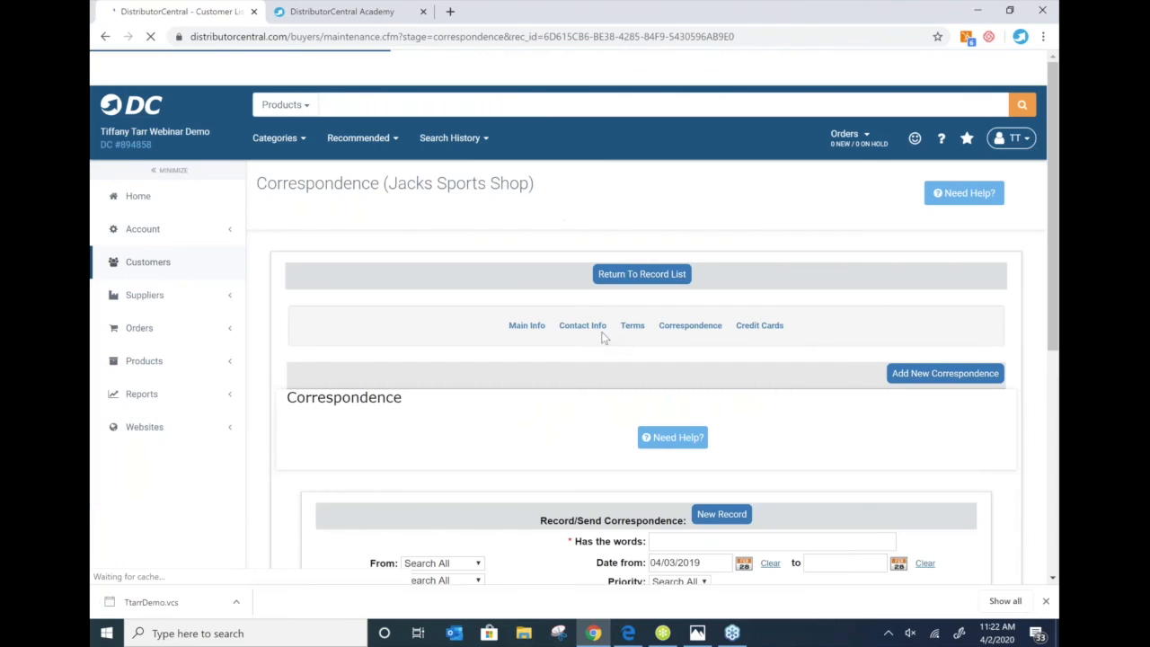
- Scroll through Jacks Sports Shop's updated correspondence list
{"action": "scroll", "coordinate": [604, 337], "scroll_direction": "down", "scroll_amount": 1}
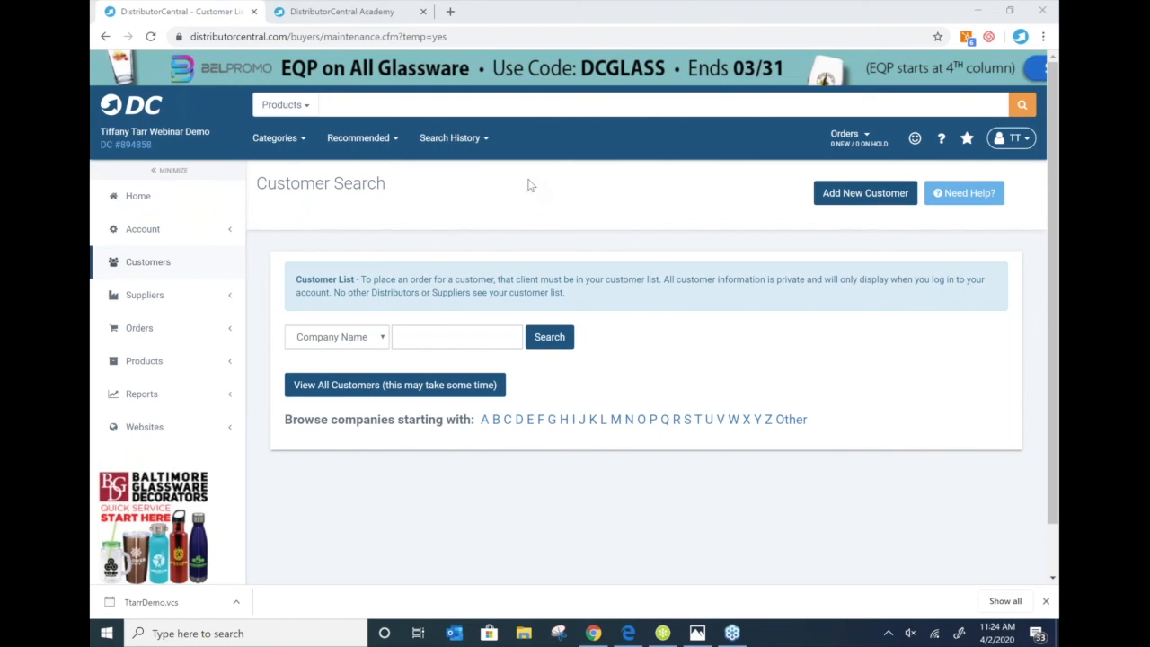
- Return to the home dashboard and run a product search for 'tumbler'
{"action": "left_click", "coordinate": [141, 197]}
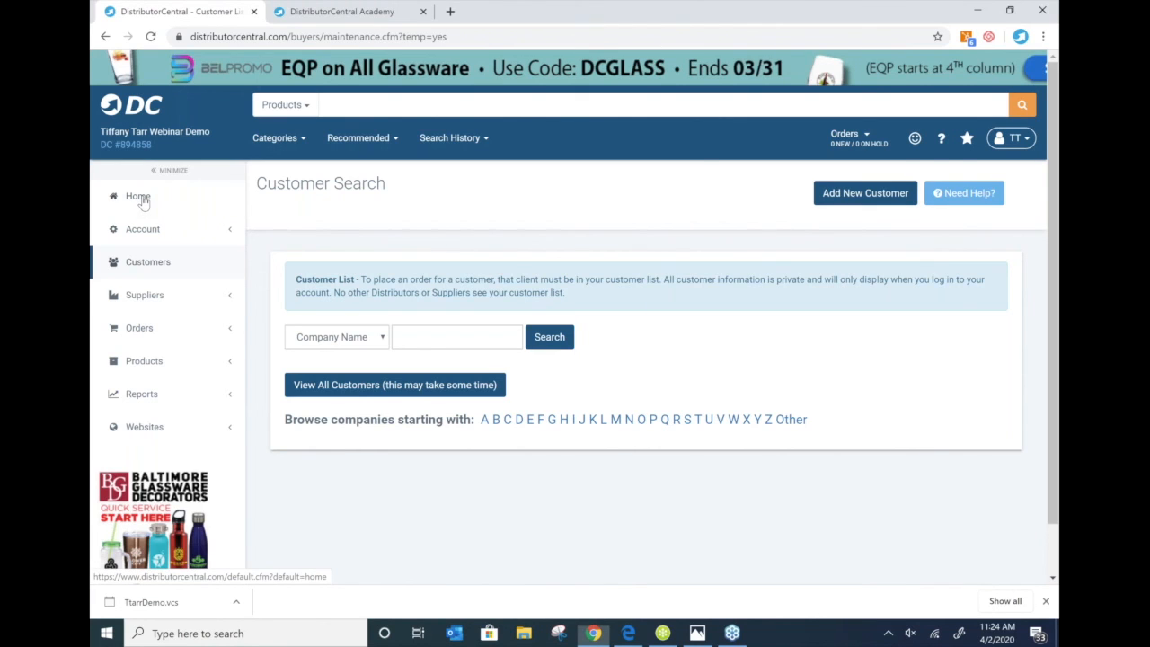
{"action": "left_click", "coordinate": [139, 198]}
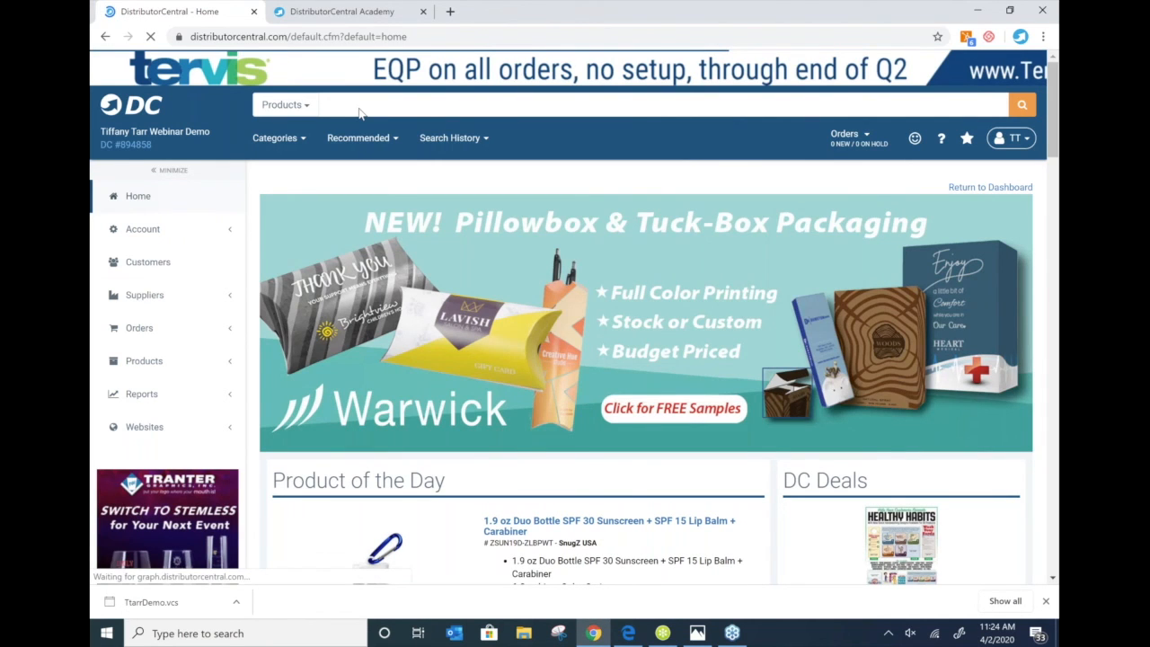
{"action": "left_click", "coordinate": [359, 106]}
{"action": "type", "text": "tumbler"}
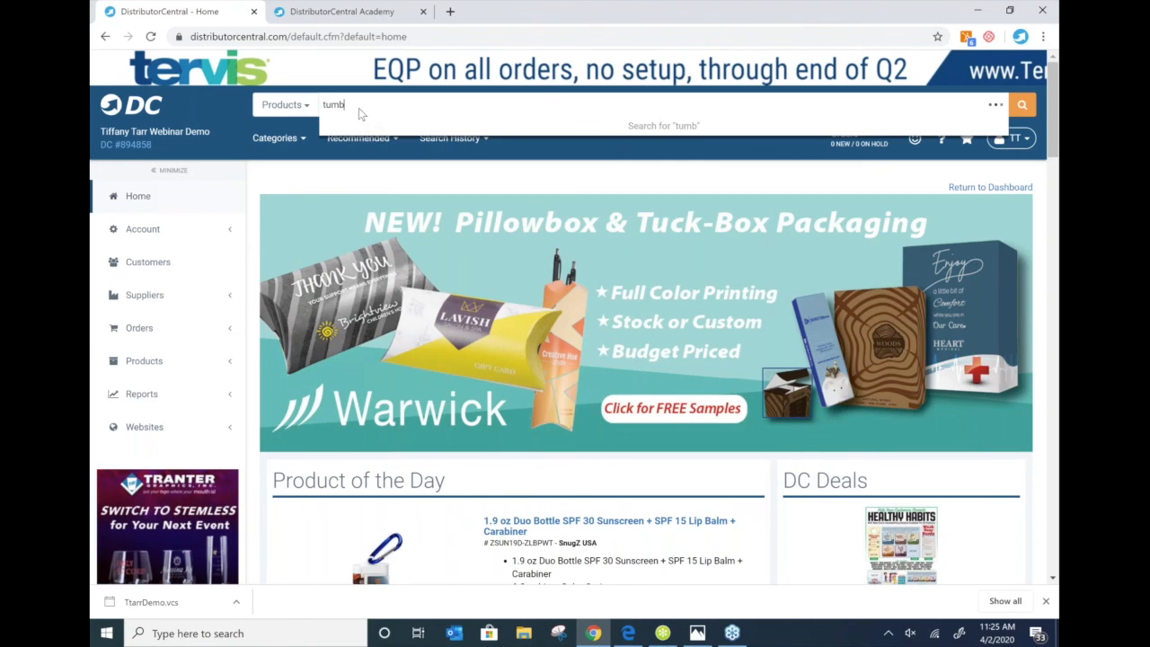
{"action": "key", "text": "Return"}
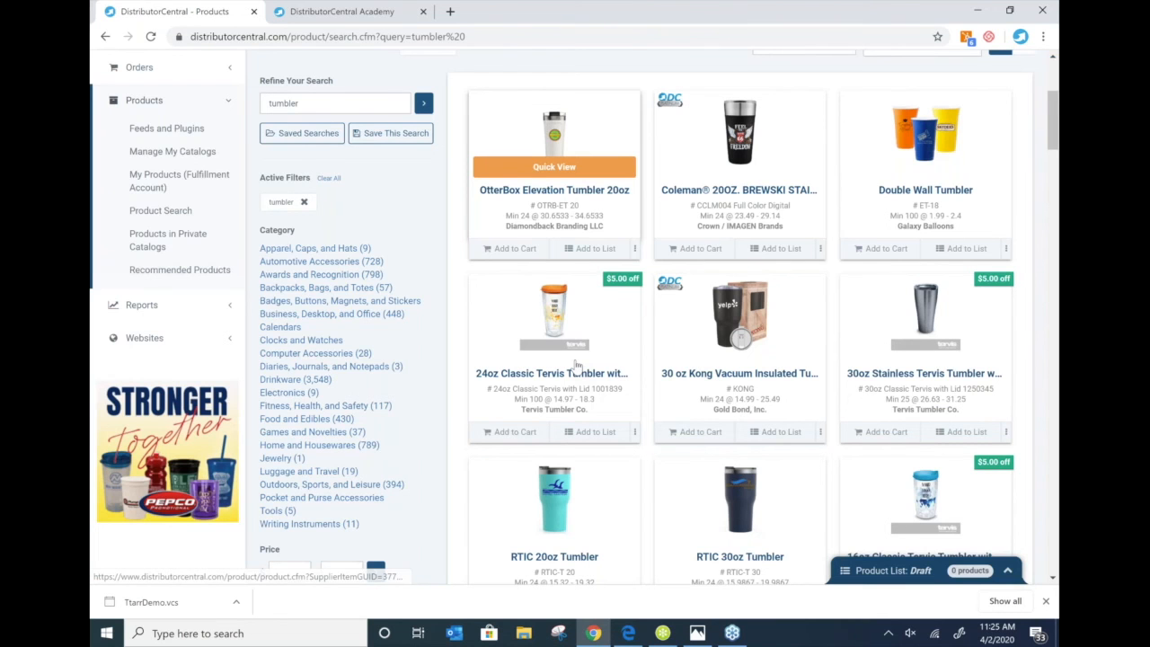
- Add the 24oz Classic Tervis Tumbler to the product list and start a quote from the list
{"action": "left_click", "coordinate": [593, 431]}
{"action": "scroll", "coordinate": [593, 408], "scroll_direction": "down", "scroll_amount": 1}
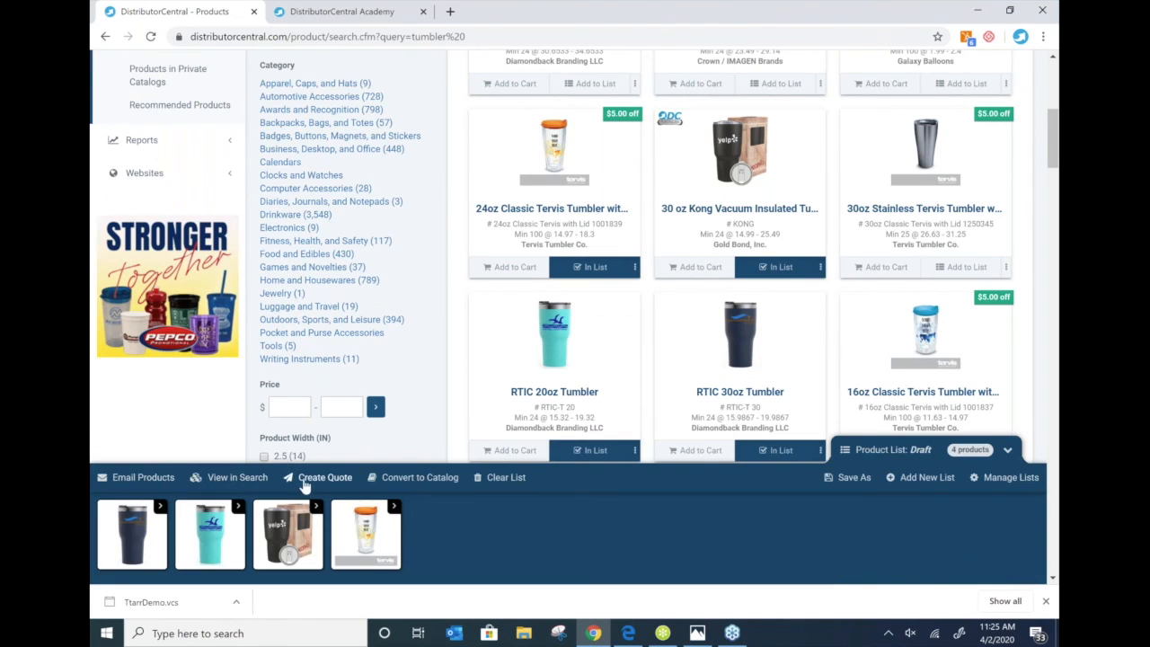
{"action": "left_click", "coordinate": [305, 482]}
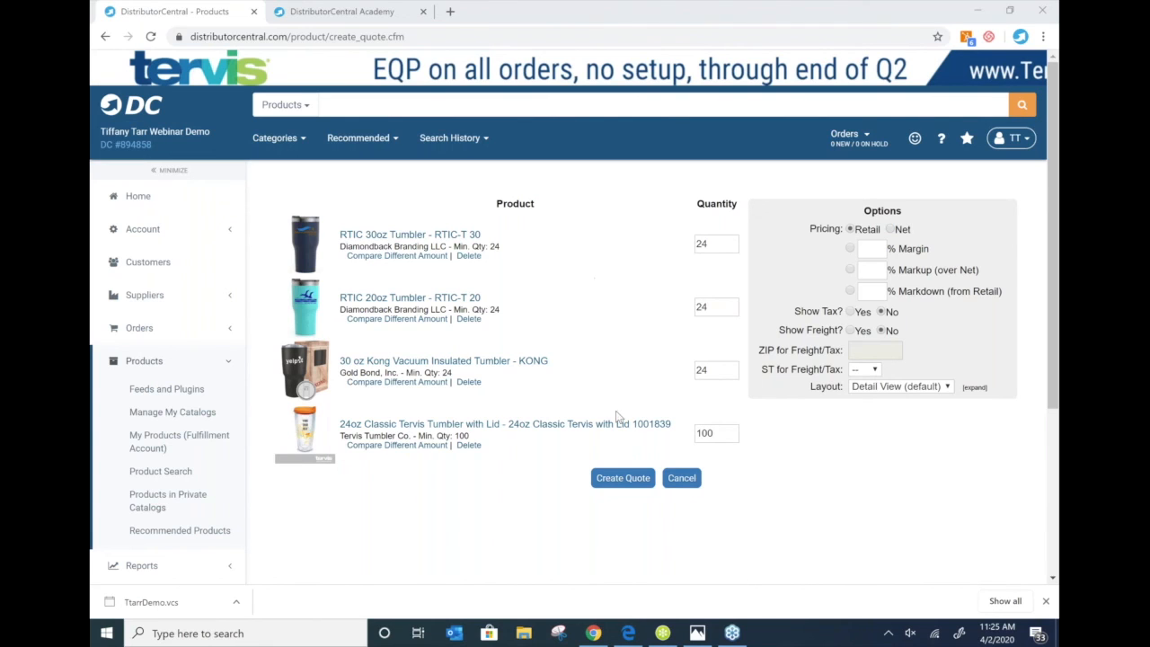
- Create the four-tumbler quote with its quantities and open the customer lookup
{"action": "left_click", "coordinate": [622, 478]}
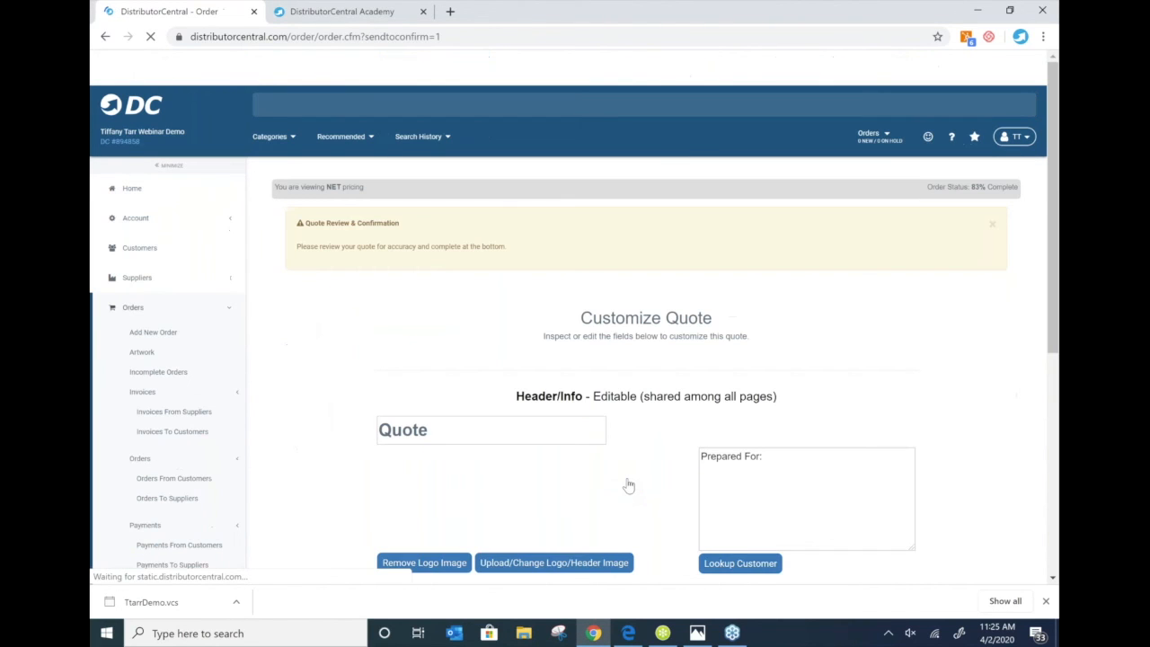
{"action": "scroll", "coordinate": [634, 351], "scroll_direction": "down", "scroll_amount": 3}
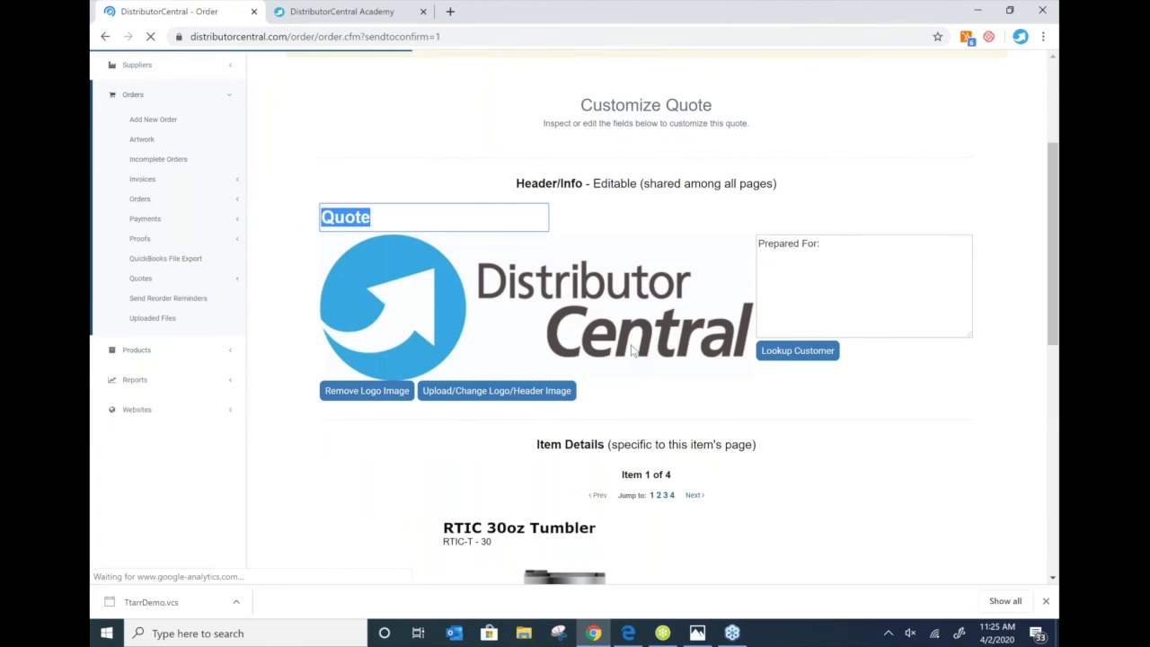
{"action": "left_click", "coordinate": [770, 356]}
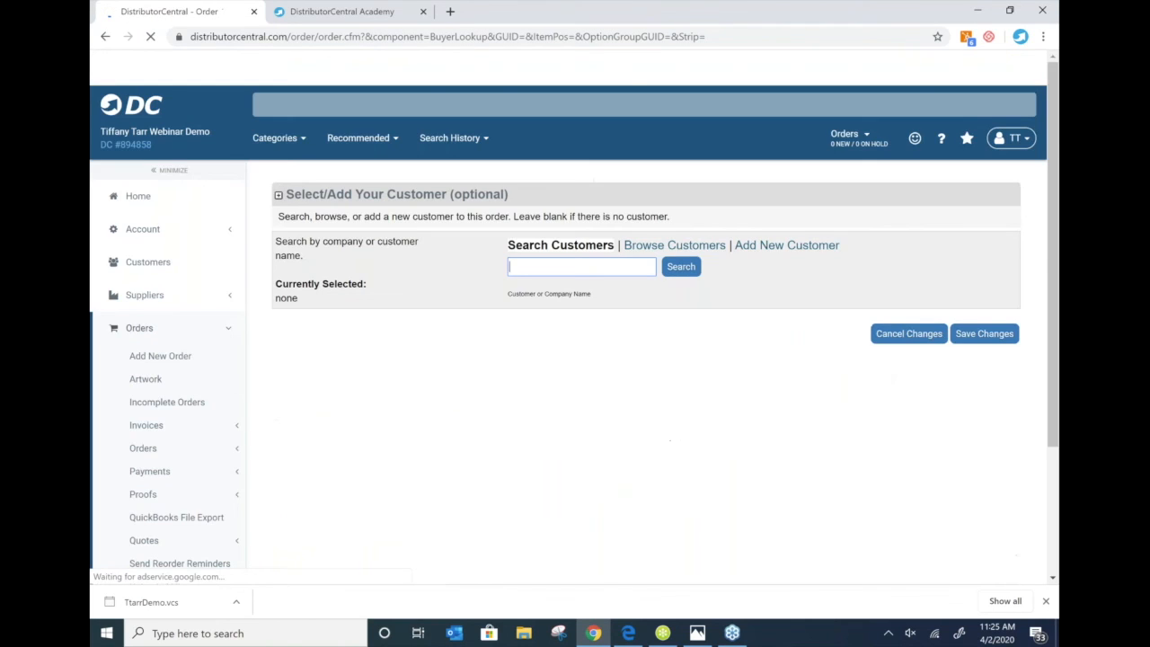
{"action": "left_click", "coordinate": [760, 248]}
{"action": "left_click", "coordinate": [539, 268]}
{"action": "type", "text": "Bo"}
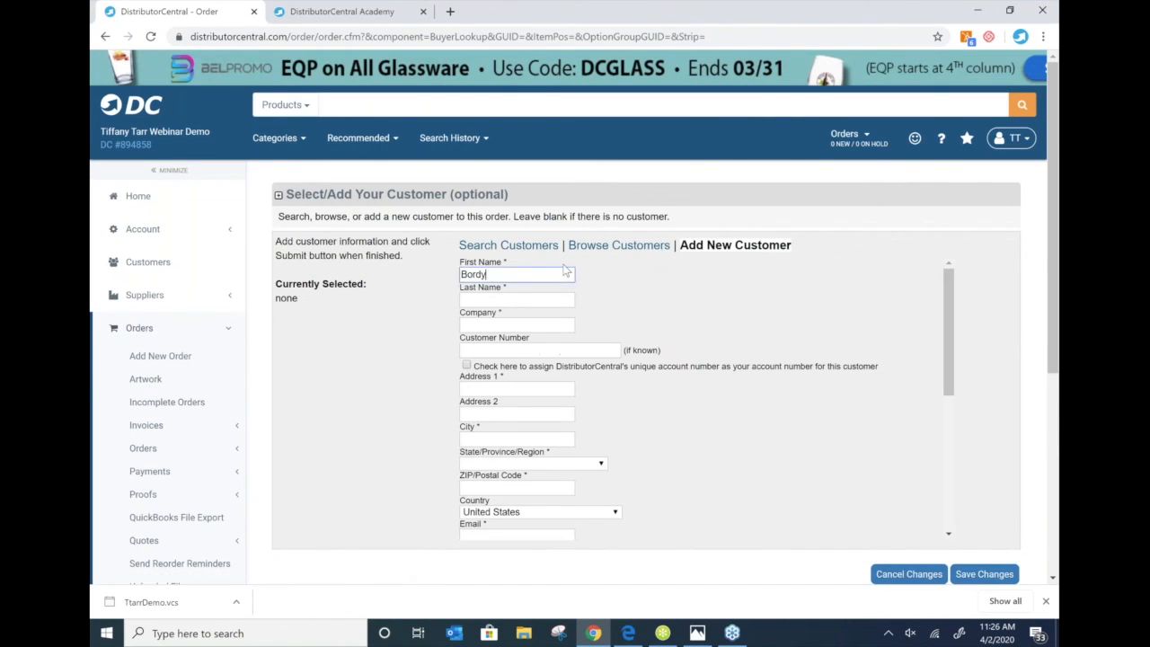
{"action": "key", "text": "BackSpace"}
{"action": "key", "text": "Tab"}
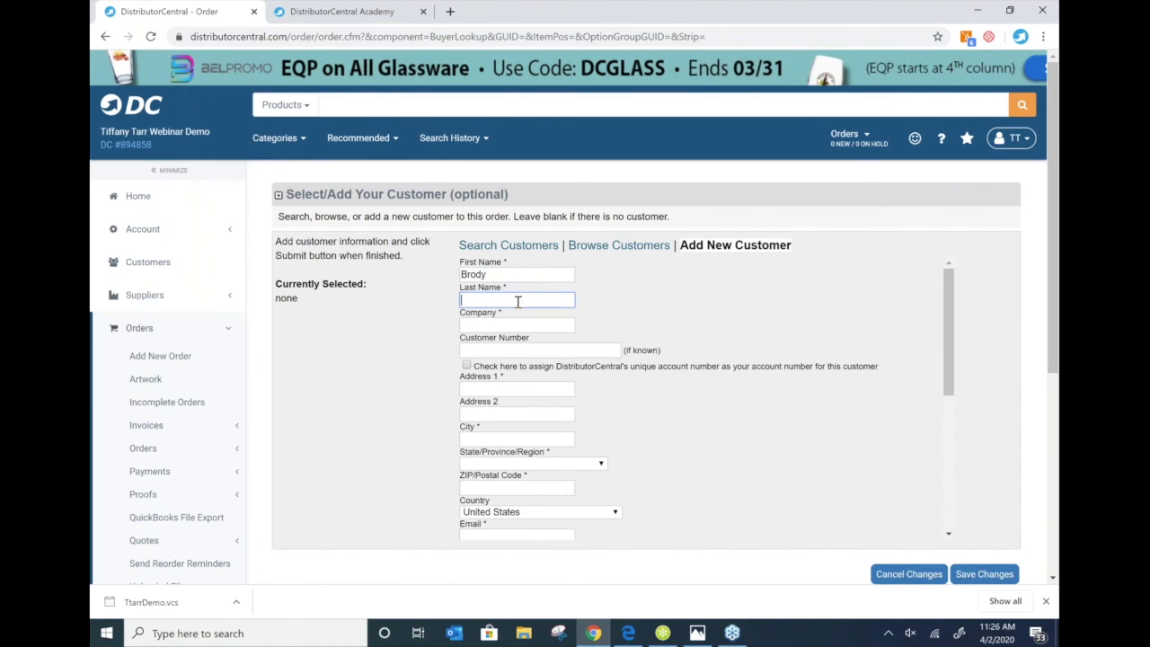
{"action": "key", "text": "Tab"}
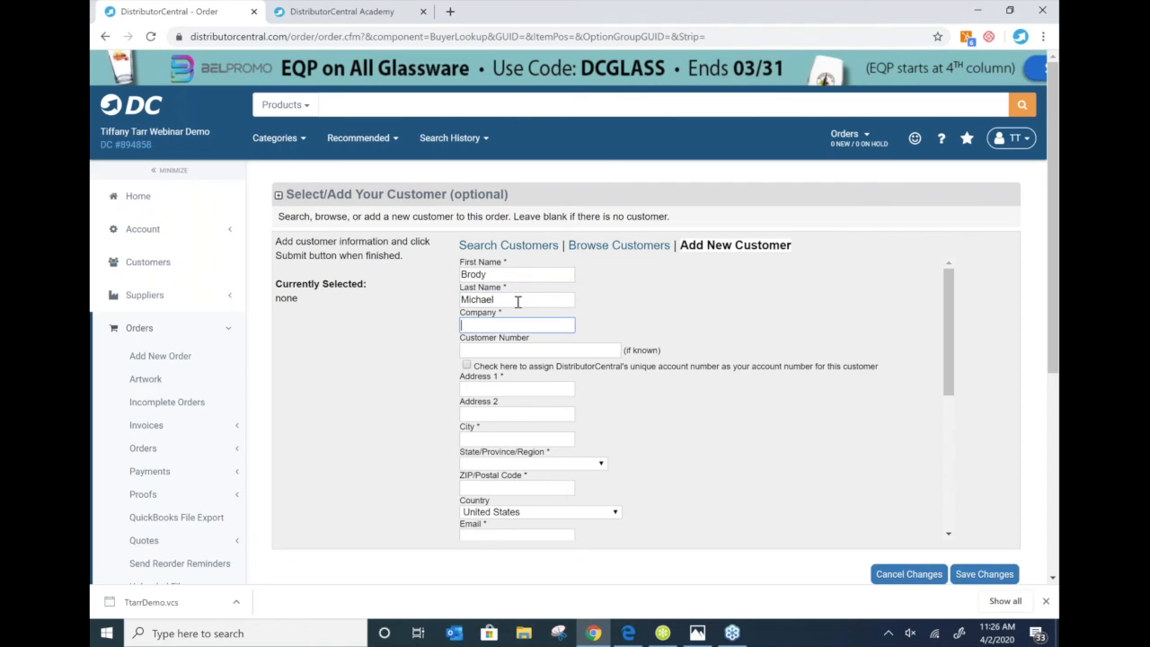
{"action": "type", "text": "Micha"}
{"action": "key", "text": "BackSpace"}
{"action": "key", "text": "BackSpace"}
{"action": "key", "text": "BackSpace"}
{"action": "key", "text": "BackSpace"}
{"action": "type", "text": "ichael"}
{"action": "left_click", "coordinate": [375, 308]}
{"action": "scroll", "coordinate": [377, 312], "scroll_direction": "down", "scroll_amount": 4}
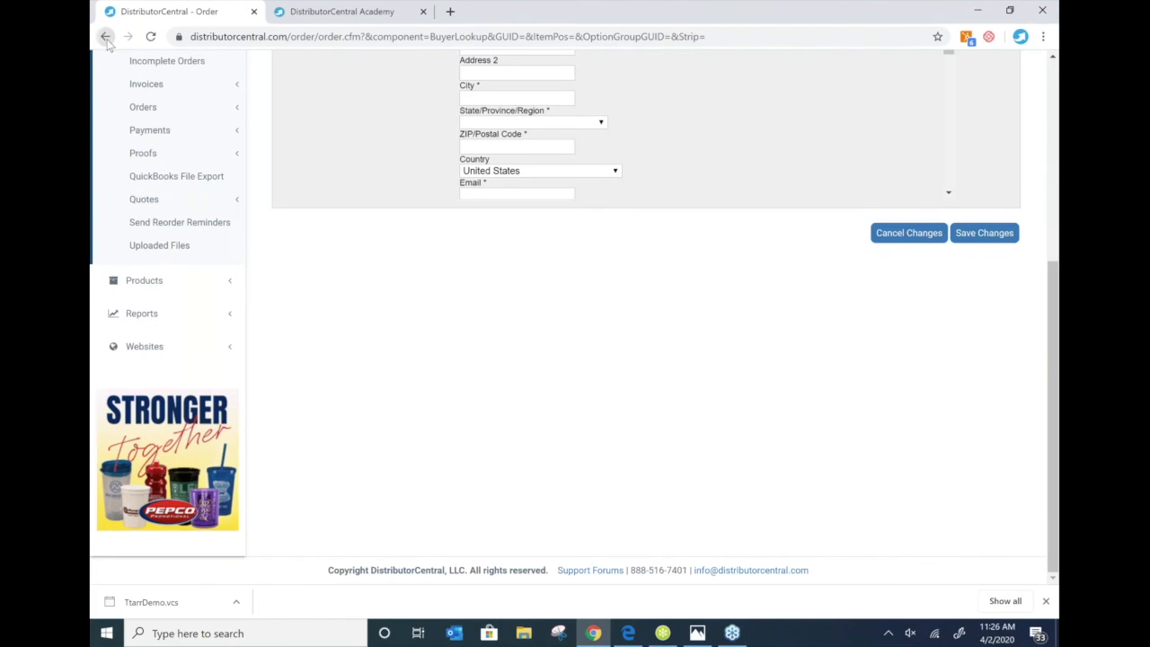
{"action": "left_click", "coordinate": [106, 37]}
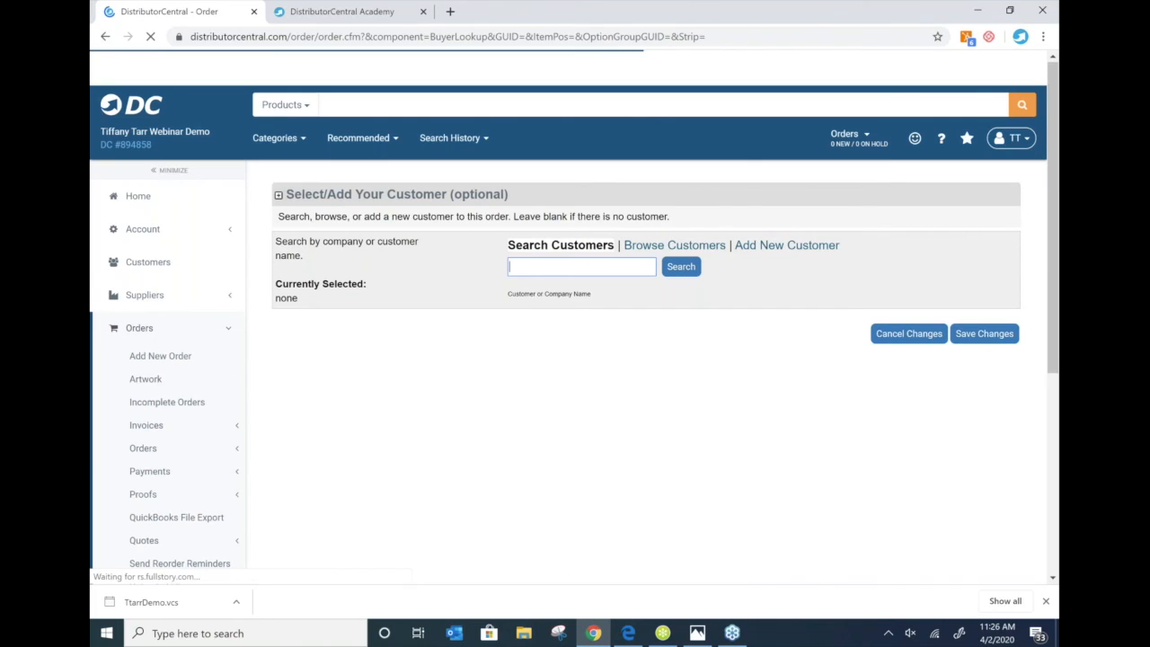
- Leave the customer lookup, return home, and search products for 'tumblers'
{"action": "left_click", "coordinate": [105, 37]}
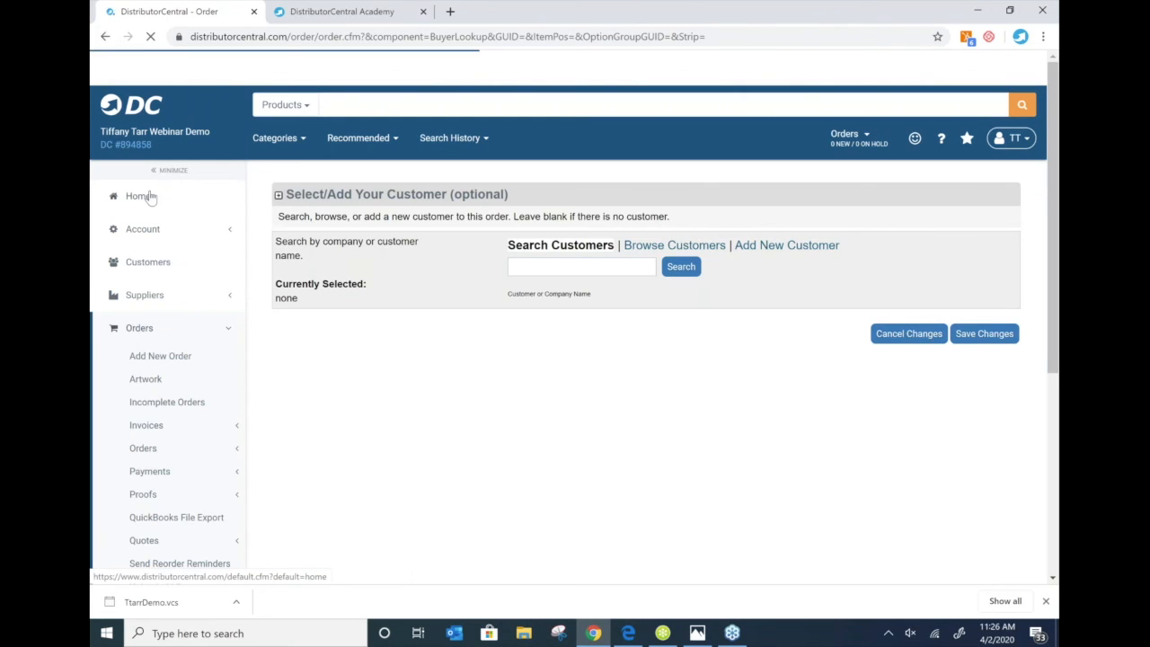
{"action": "left_click", "coordinate": [142, 196]}
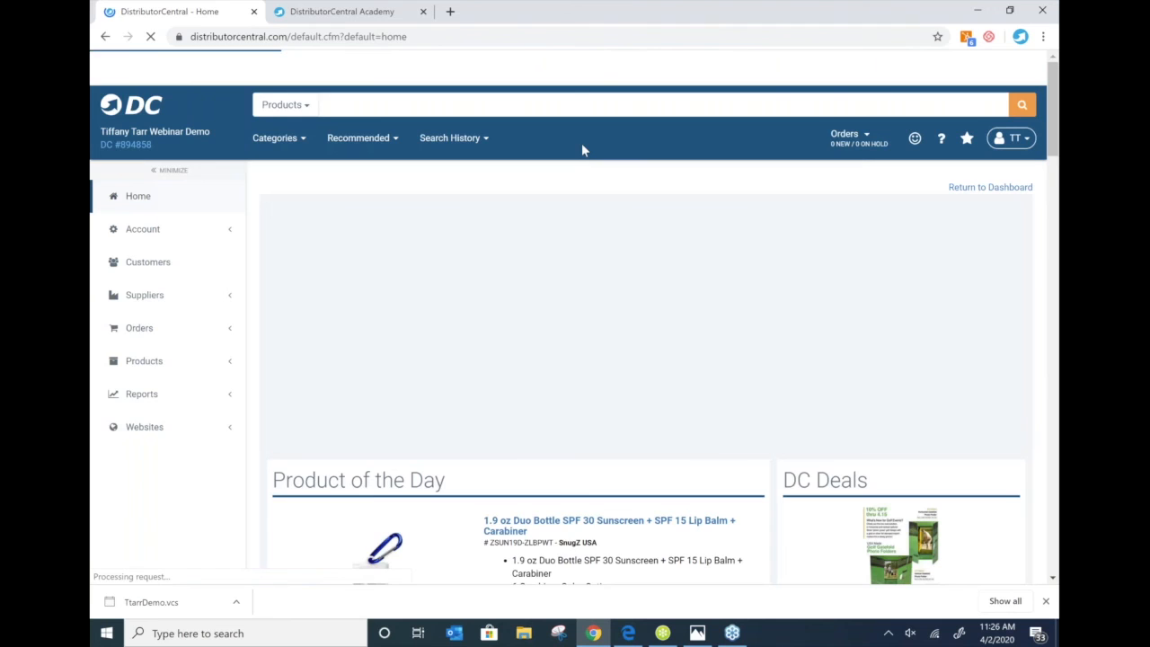
{"action": "scroll", "coordinate": [654, 213], "scroll_direction": "down", "scroll_amount": 1}
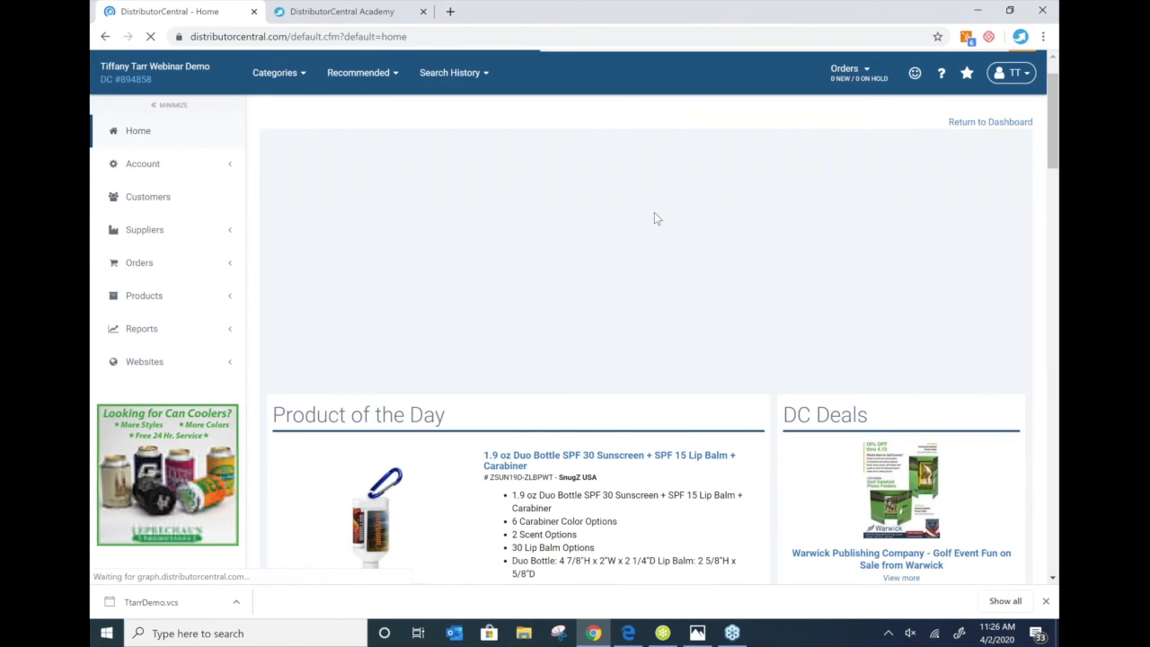
{"action": "scroll", "coordinate": [654, 212], "scroll_direction": "down", "scroll_amount": 3}
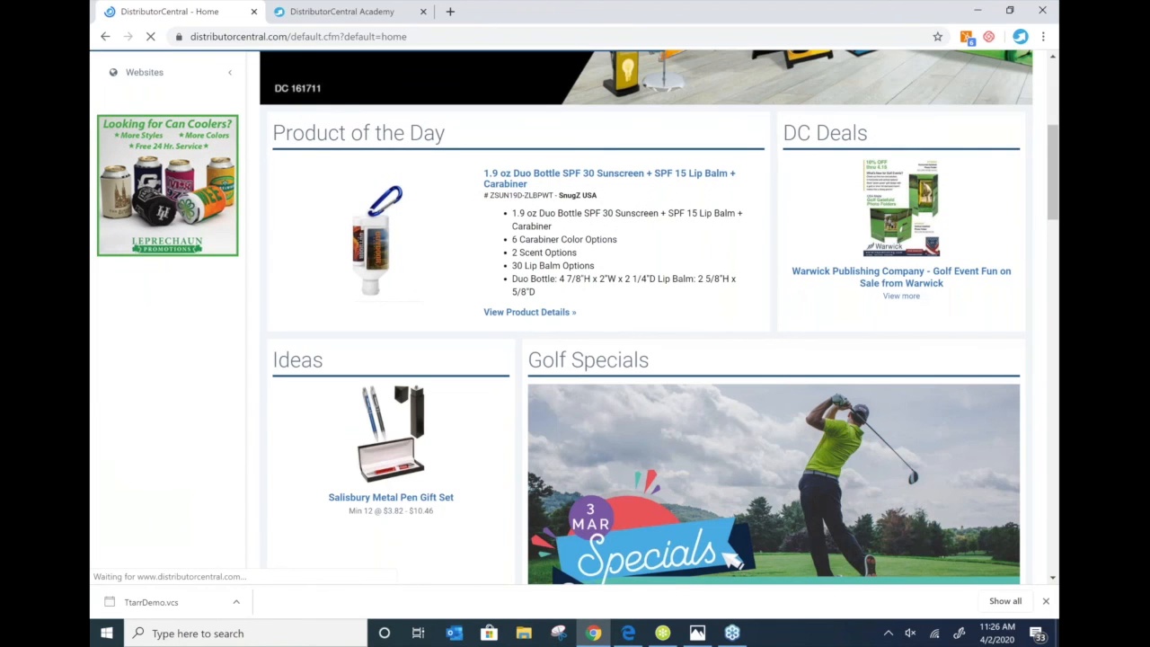
{"action": "scroll", "coordinate": [732, 559], "scroll_direction": "up", "scroll_amount": 4}
{"action": "left_click", "coordinate": [420, 107]}
{"action": "type", "text": "tumble"}
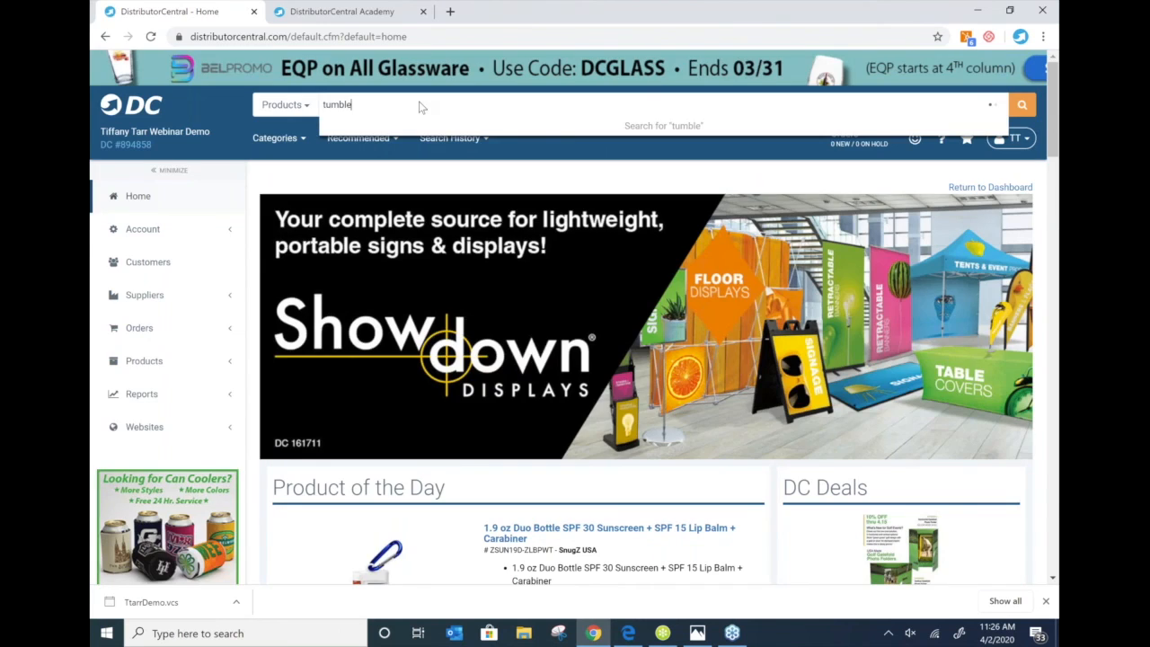
{"action": "type", "text": "rs"}
{"action": "key", "text": "Return"}
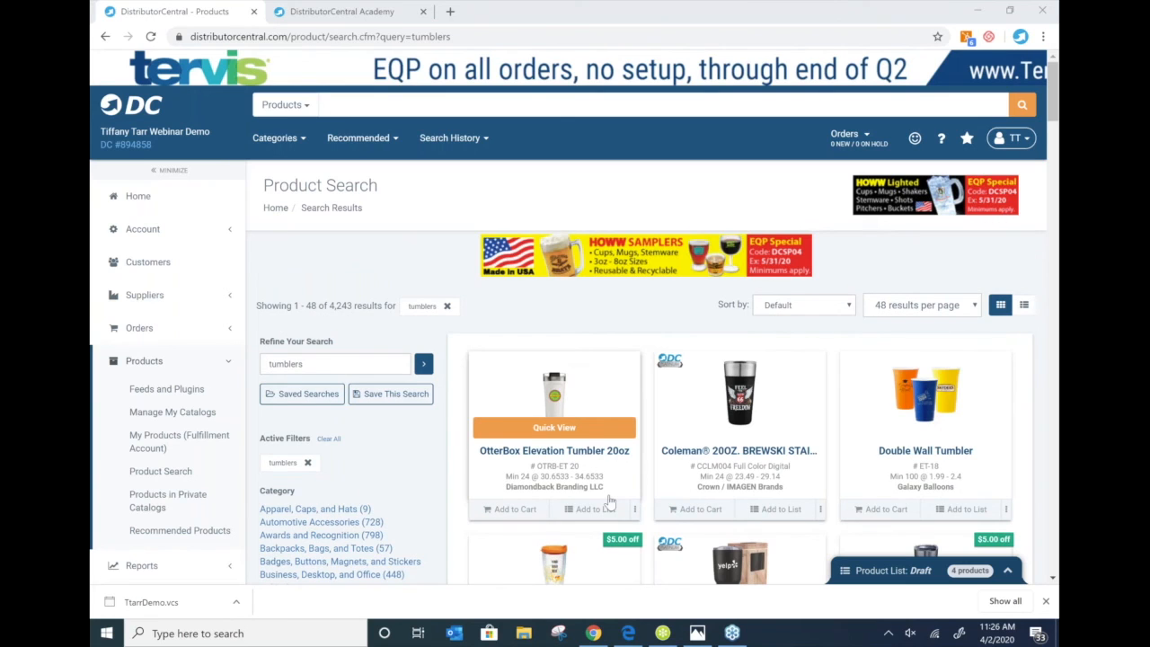
- Add the OtterBox Elevation Tumbler 20oz and create a quote from the six saved tumblers
{"action": "left_click", "coordinate": [608, 505]}
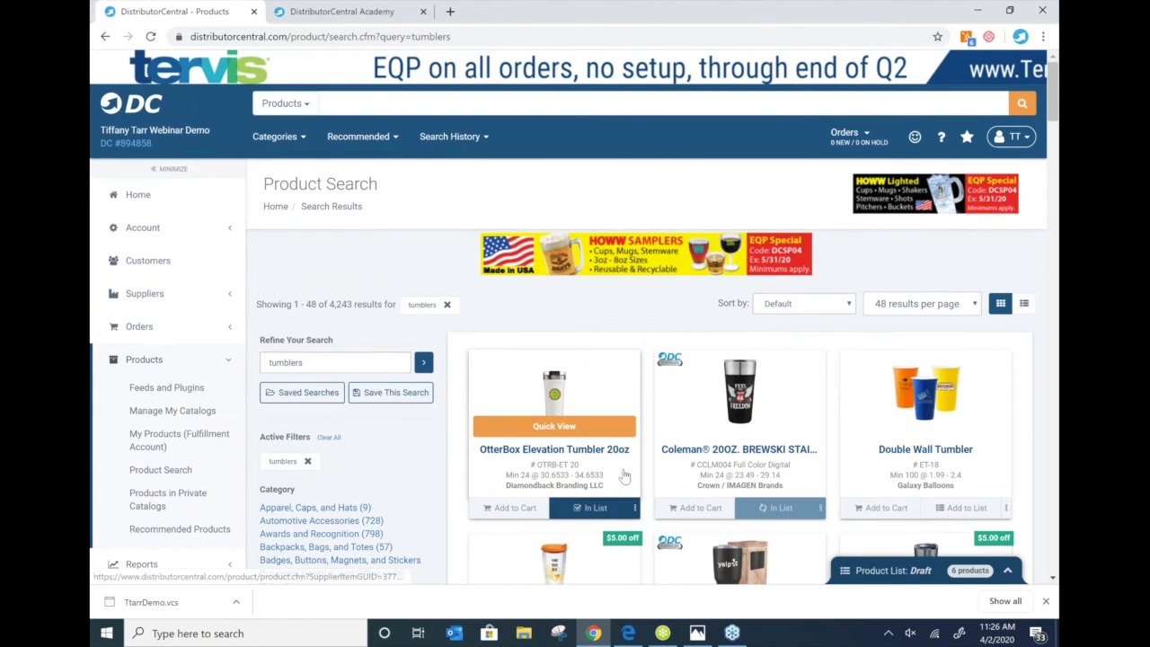
{"action": "scroll", "coordinate": [539, 449], "scroll_direction": "down", "scroll_amount": 3}
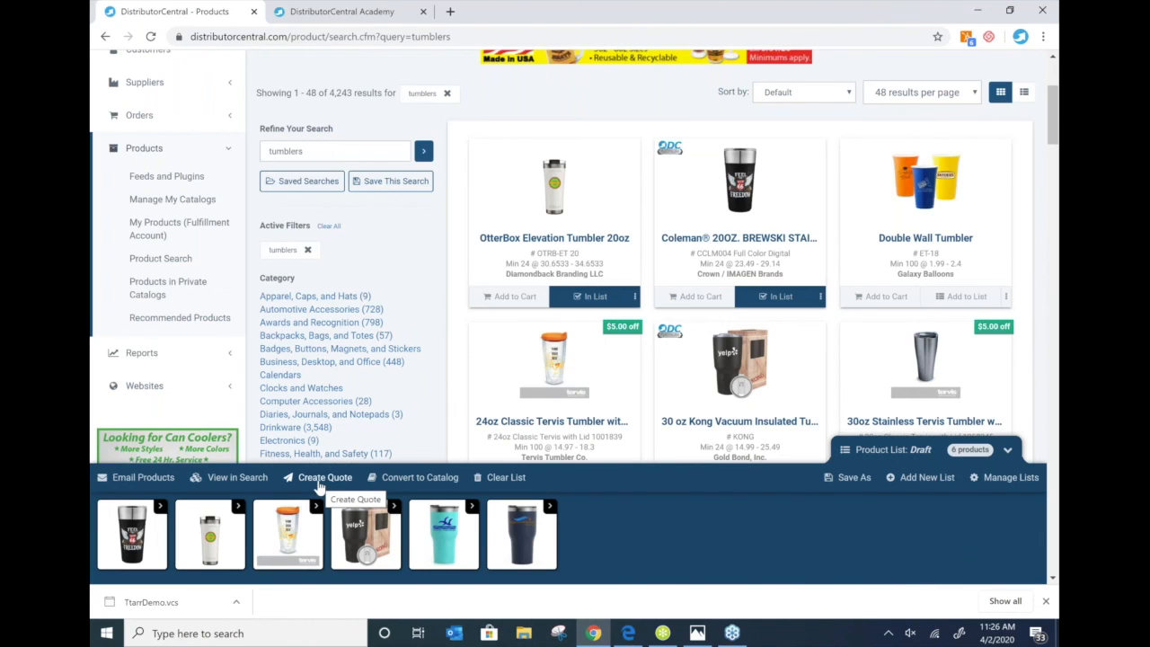
{"action": "left_click", "coordinate": [320, 483]}
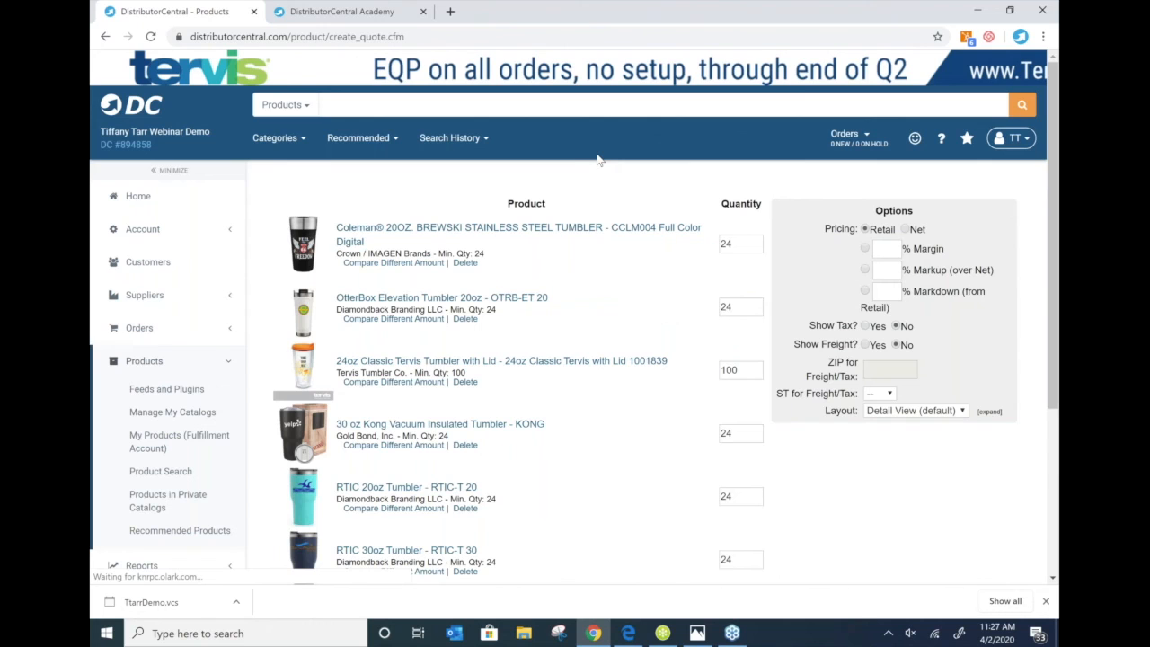
{"action": "scroll", "coordinate": [597, 269], "scroll_direction": "down", "scroll_amount": 3}
{"action": "left_click", "coordinate": [623, 351]}
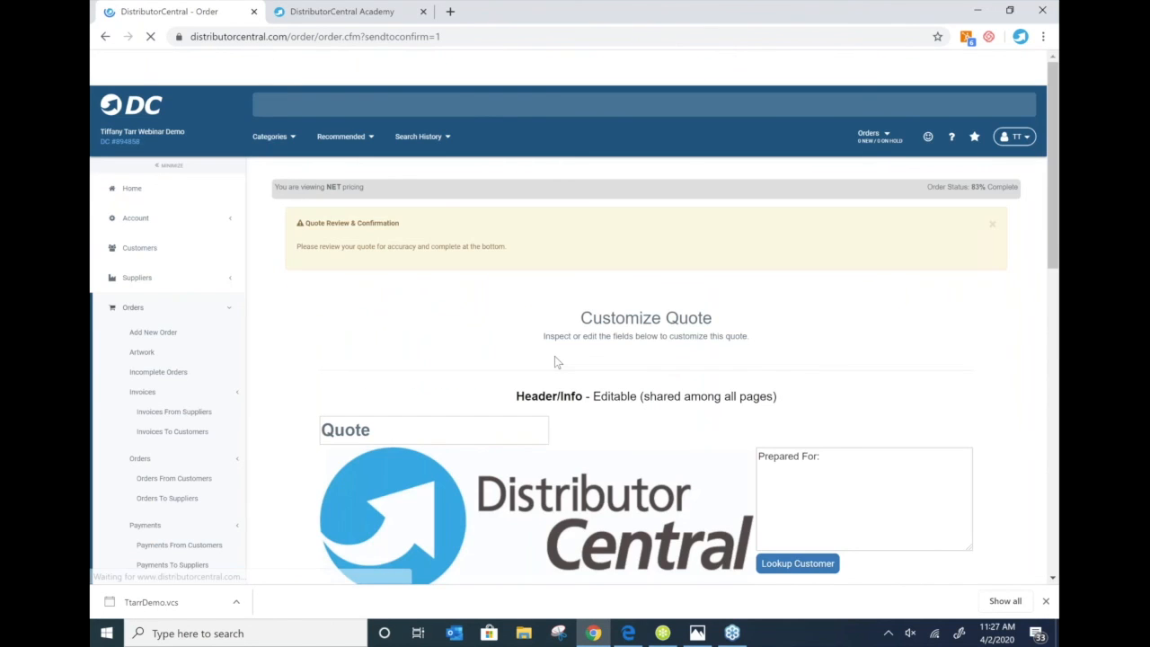
{"action": "scroll", "coordinate": [504, 333], "scroll_direction": "down", "scroll_amount": 2}
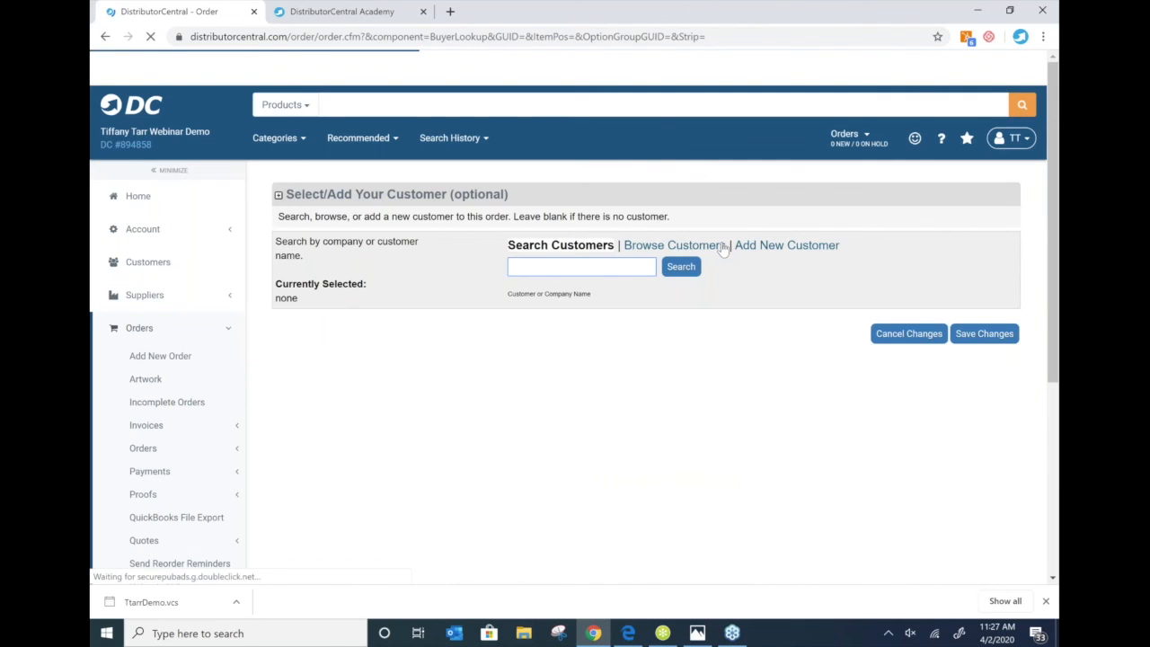
- Save Jacks Sports Shop as the quote's customer and delete the Coleman tumbler's entire description
{"action": "left_click", "coordinate": [723, 247]}
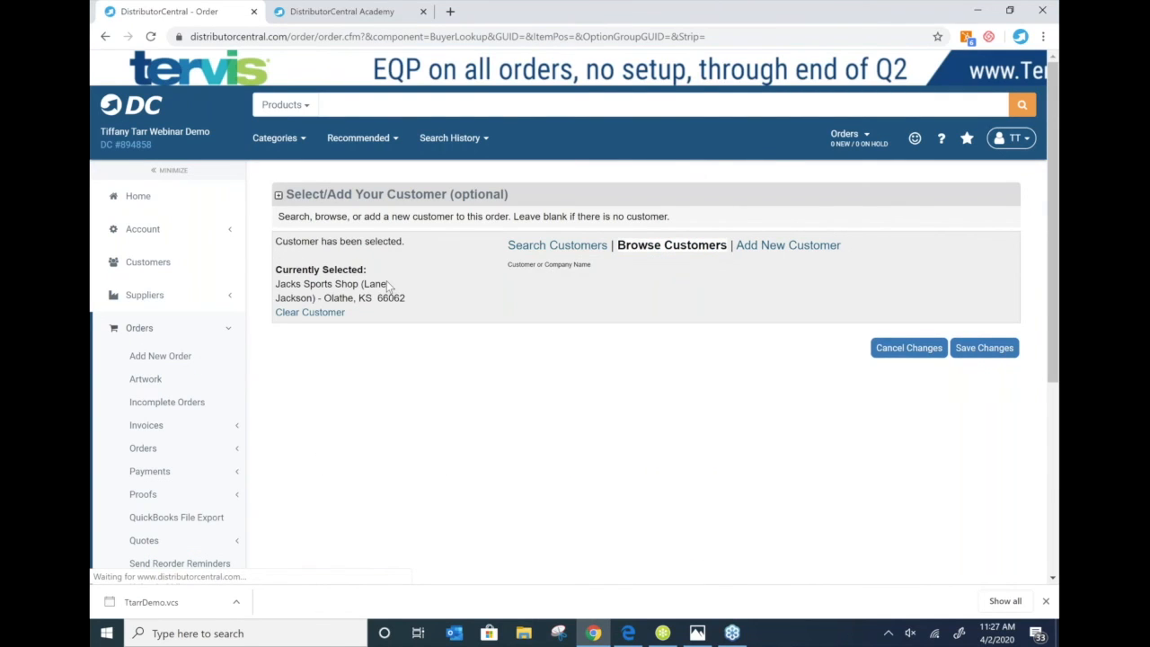
{"action": "left_click", "coordinate": [982, 351]}
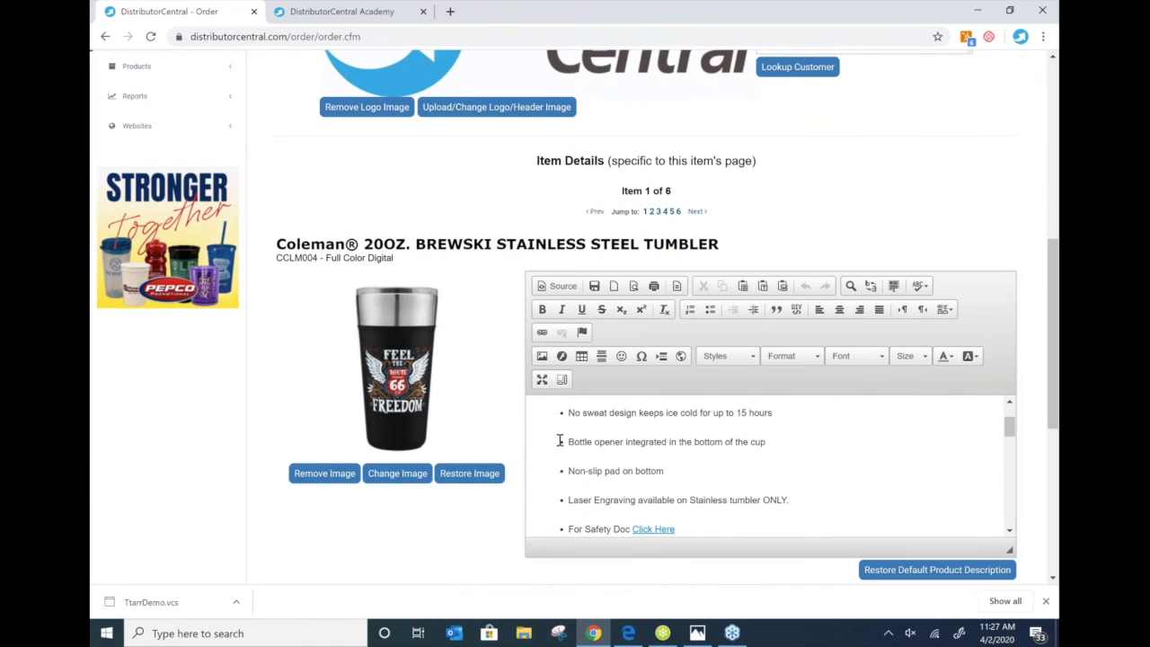
{"action": "left_click_drag", "start_coordinate": [690, 414], "coordinate": [568, 414]}
{"action": "left_click_drag", "start_coordinate": [917, 429], "coordinate": [976, 607]}
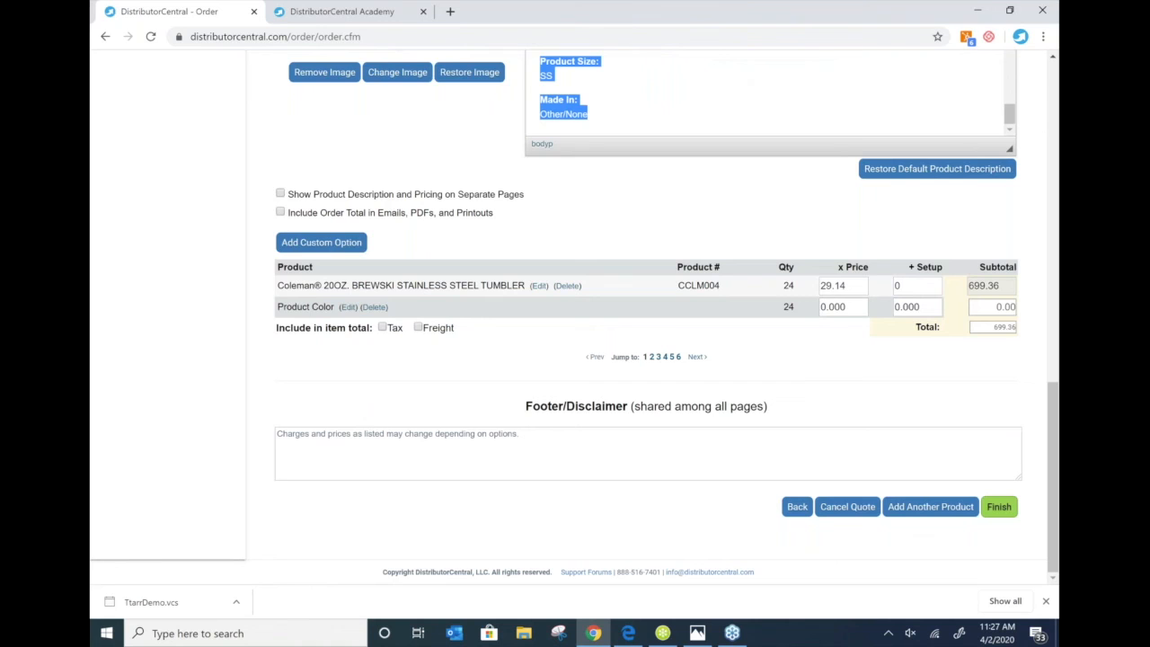
{"action": "scroll", "coordinate": [735, 412], "scroll_direction": "up", "scroll_amount": 5}
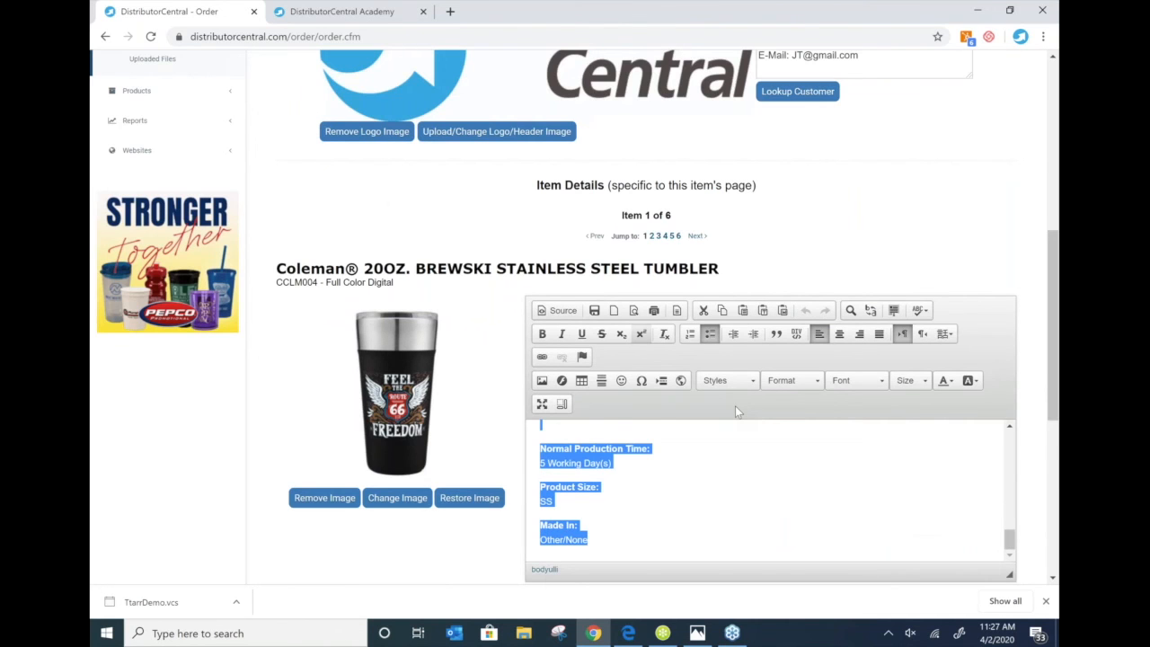
{"action": "scroll", "coordinate": [560, 406], "scroll_direction": "up", "scroll_amount": 5}
{"action": "left_click_drag", "start_coordinate": [563, 409], "coordinate": [801, 424]}
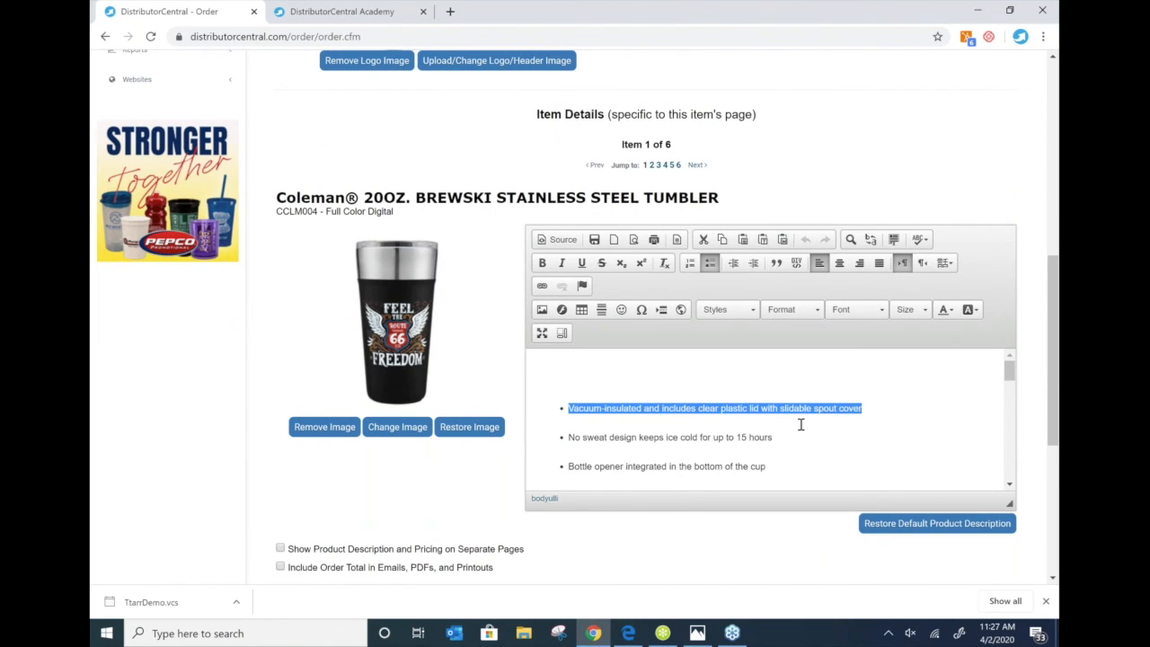
{"action": "scroll", "coordinate": [772, 429], "scroll_direction": "down", "scroll_amount": 5}
{"action": "scroll", "coordinate": [778, 411], "scroll_direction": "down", "scroll_amount": 10}
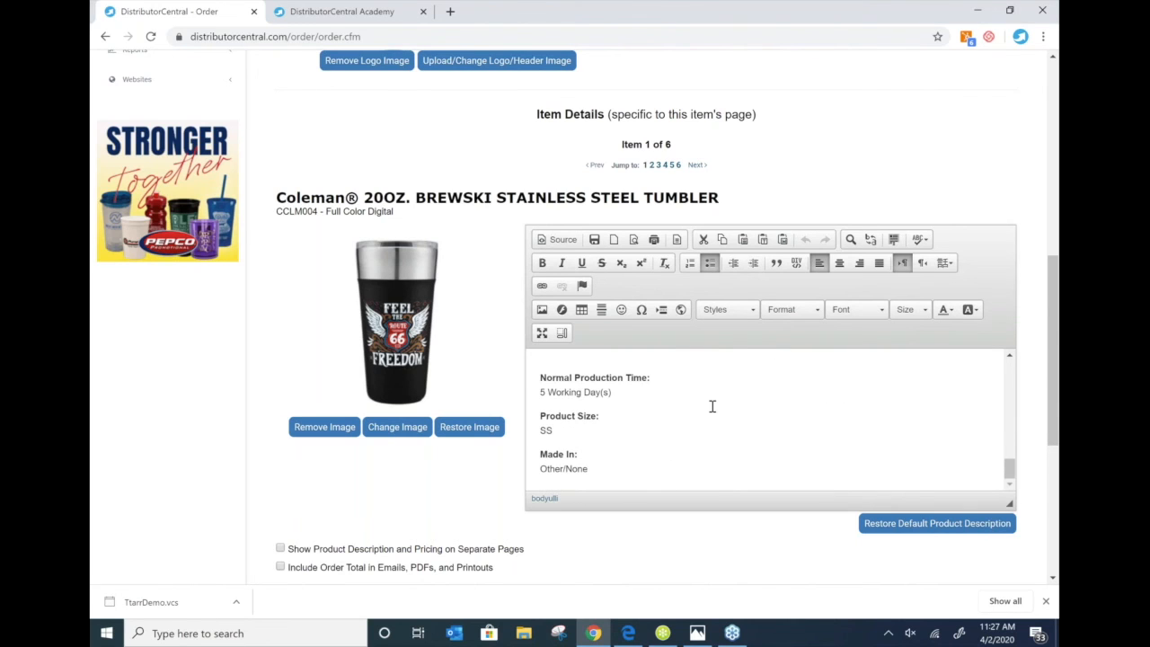
{"action": "scroll", "coordinate": [672, 438], "scroll_direction": "down", "scroll_amount": 1}
{"action": "left_click_drag", "start_coordinate": [593, 398], "coordinate": [509, 187]}
{"action": "key", "text": "Delete"}
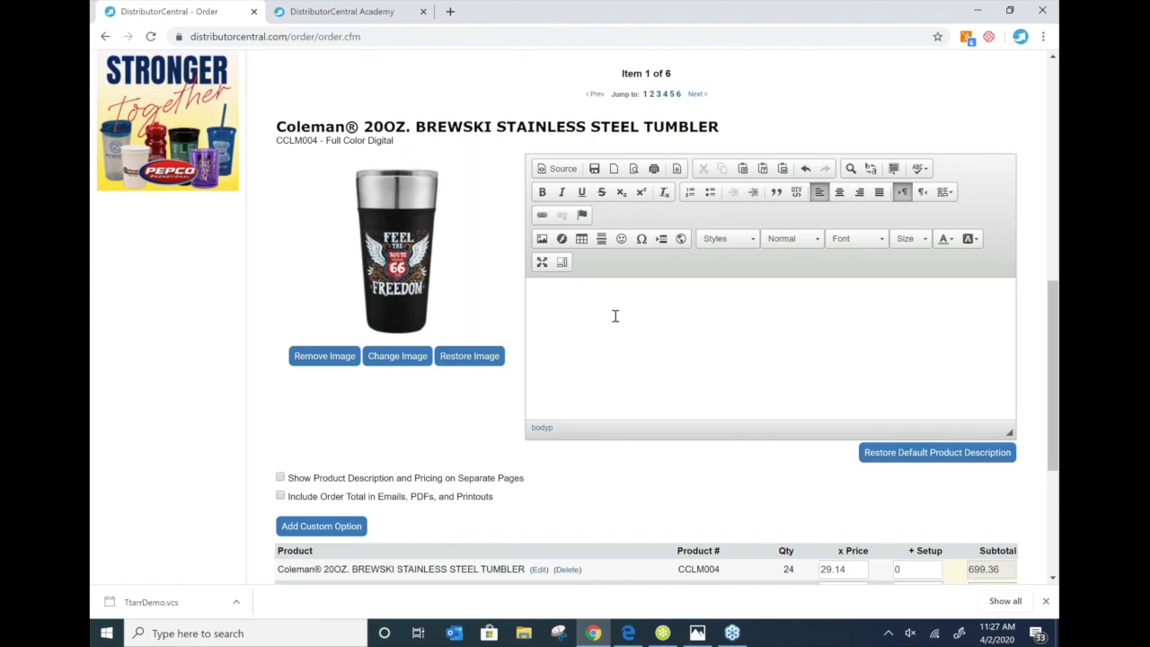
{"action": "scroll", "coordinate": [615, 315], "scroll_direction": "down", "scroll_amount": 1}
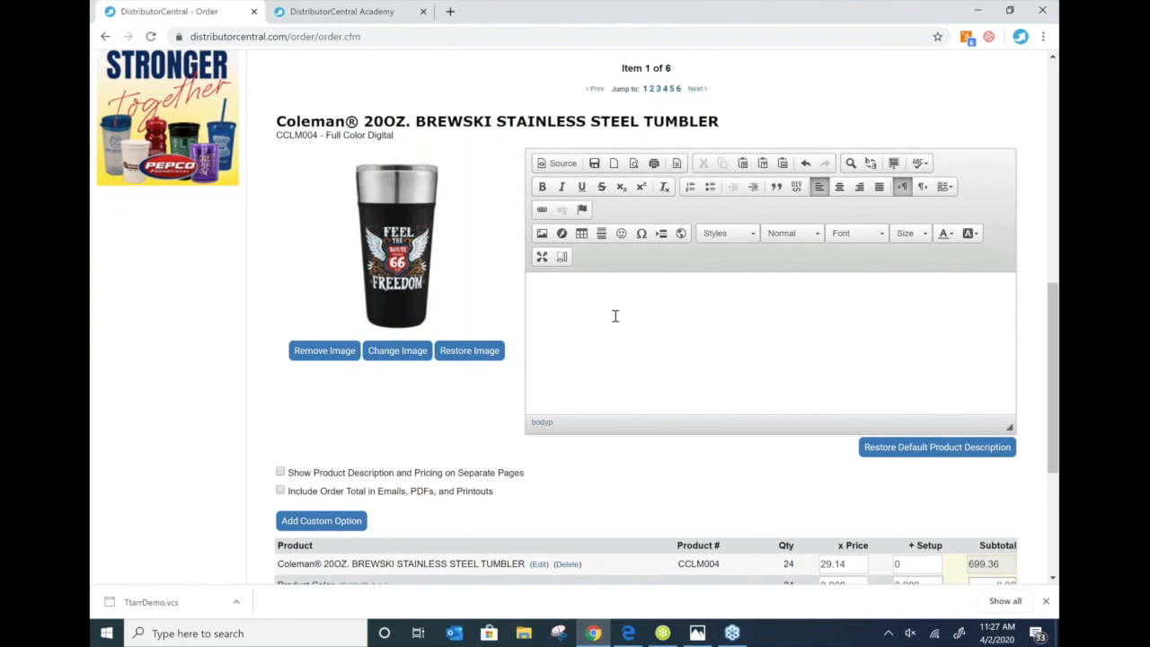
{"action": "scroll", "coordinate": [616, 315], "scroll_direction": "down", "scroll_amount": 2}
{"action": "scroll", "coordinate": [391, 229], "scroll_direction": "down", "scroll_amount": 1}
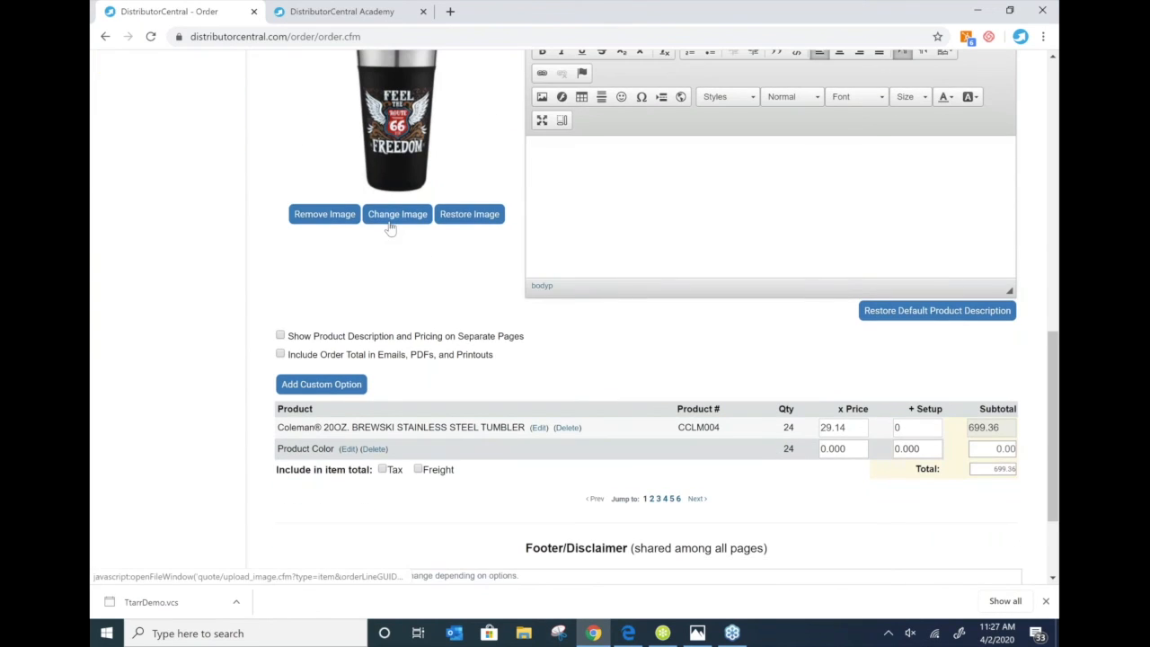
{"action": "left_click", "coordinate": [391, 229]}
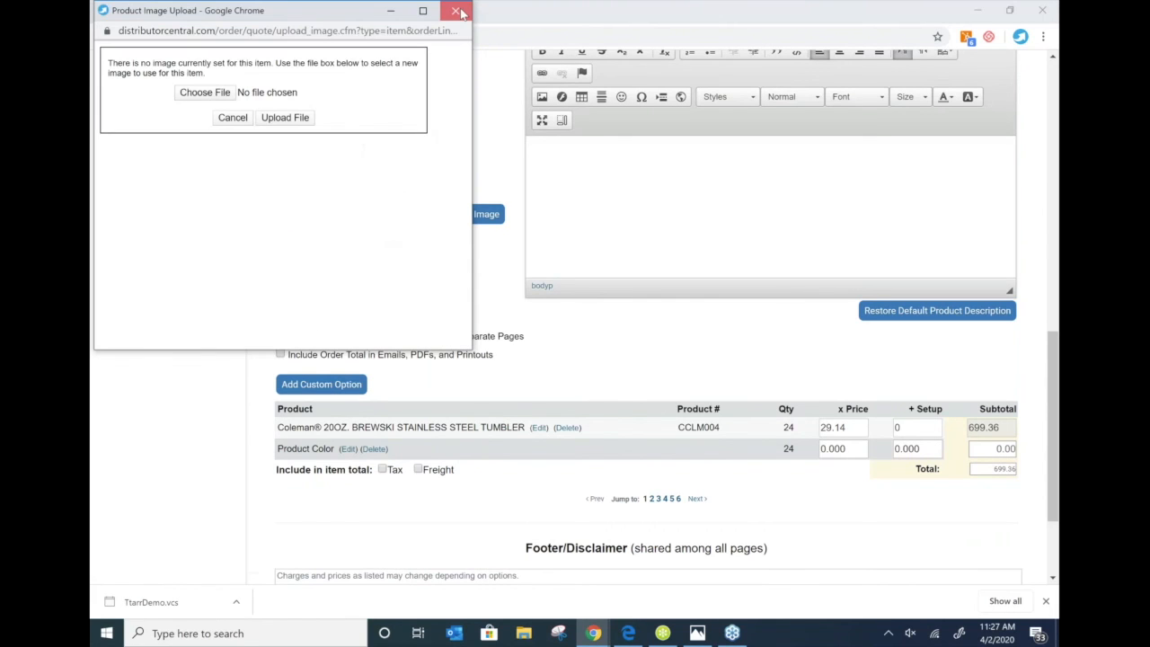
{"action": "left_click", "coordinate": [458, 10]}
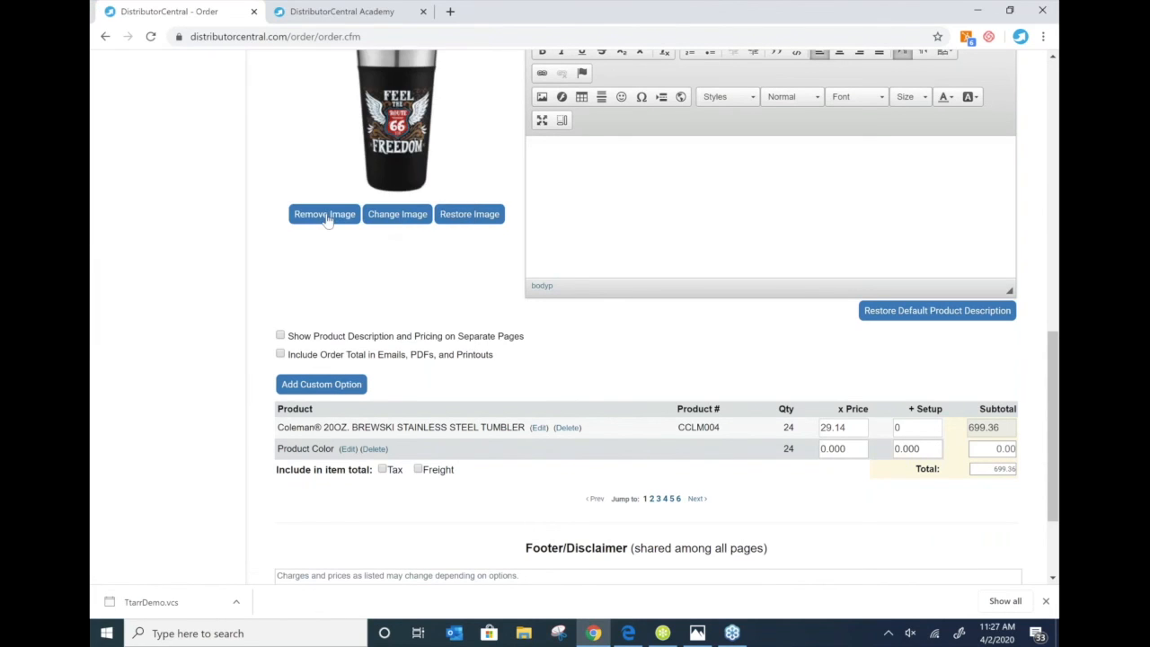
{"action": "scroll", "coordinate": [330, 171], "scroll_direction": "down", "scroll_amount": 2}
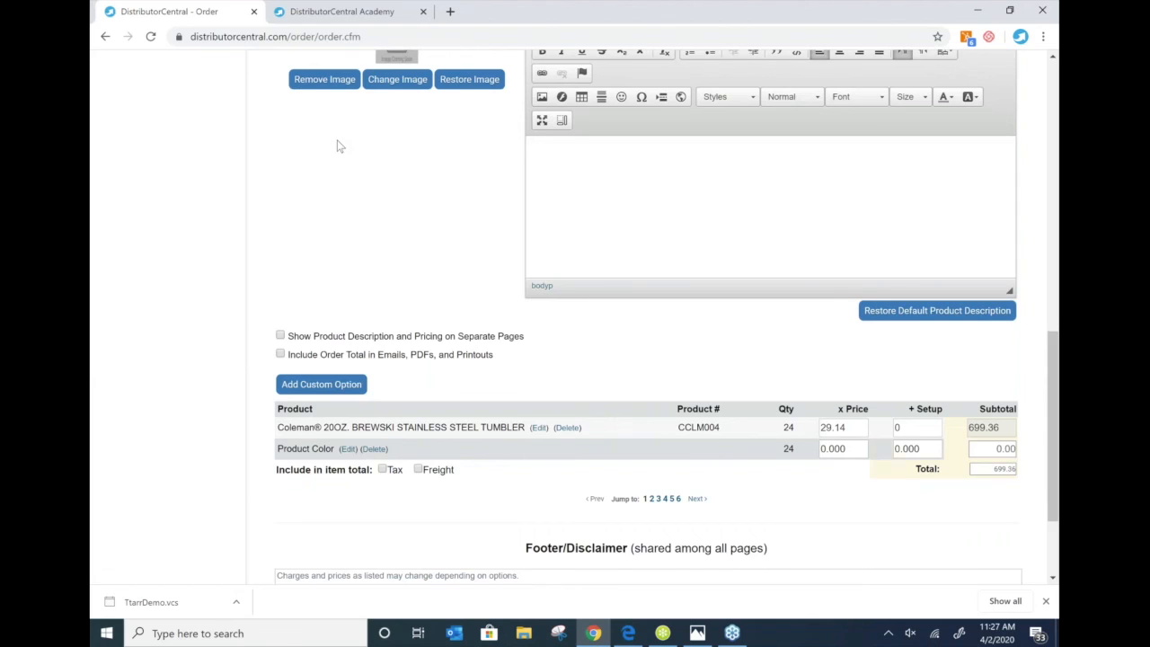
{"action": "scroll", "coordinate": [339, 146], "scroll_direction": "up", "scroll_amount": 3}
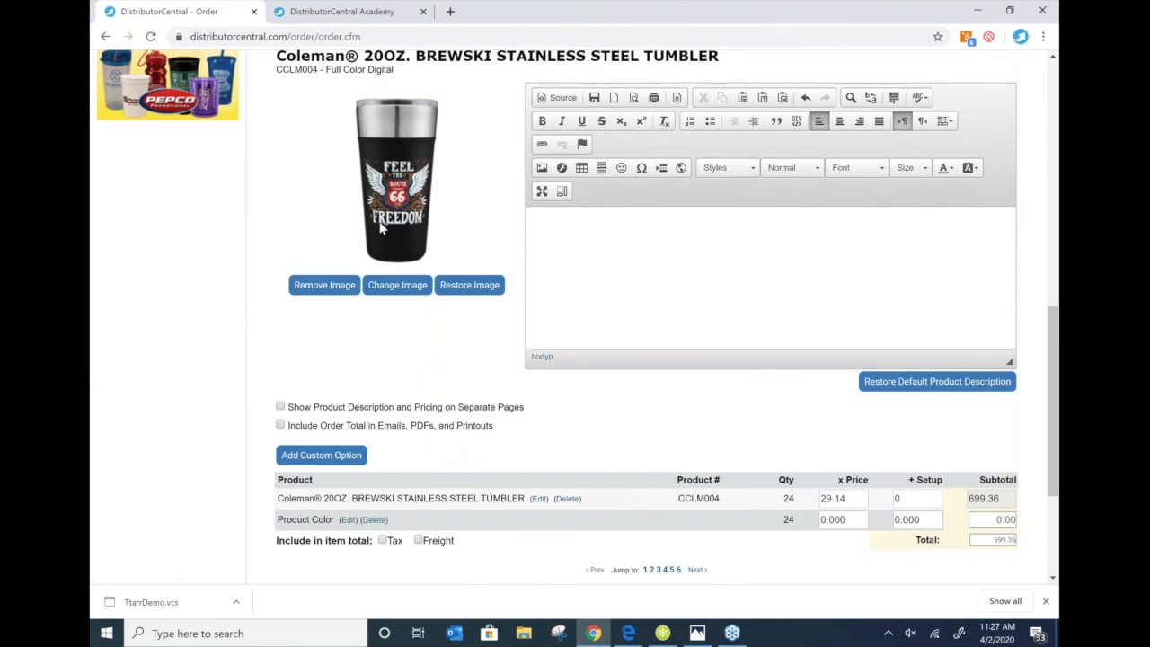
{"action": "scroll", "coordinate": [381, 229], "scroll_direction": "down", "scroll_amount": 1}
{"action": "scroll", "coordinate": [381, 229], "scroll_direction": "down", "scroll_amount": 3}
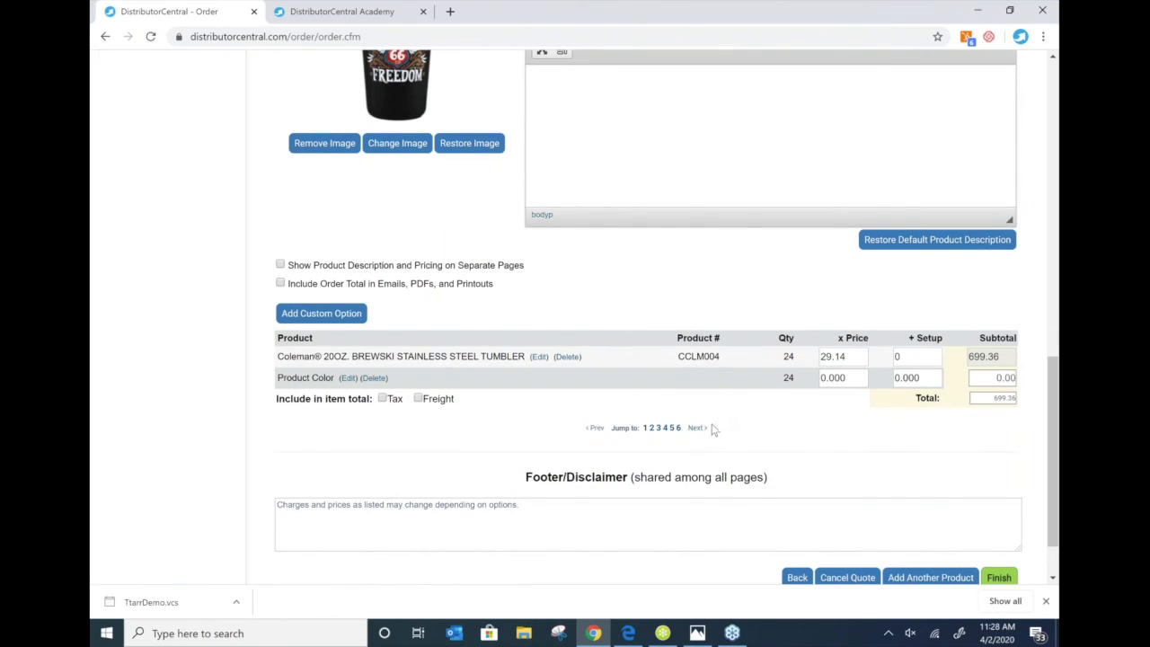
- Change the Coleman tumbler's unit price from 29.14 to 28.50 and add a blank custom option row
{"action": "double_click", "coordinate": [835, 357]}
{"action": "type", "text": "28.50"}
{"action": "left_click", "coordinate": [891, 442]}
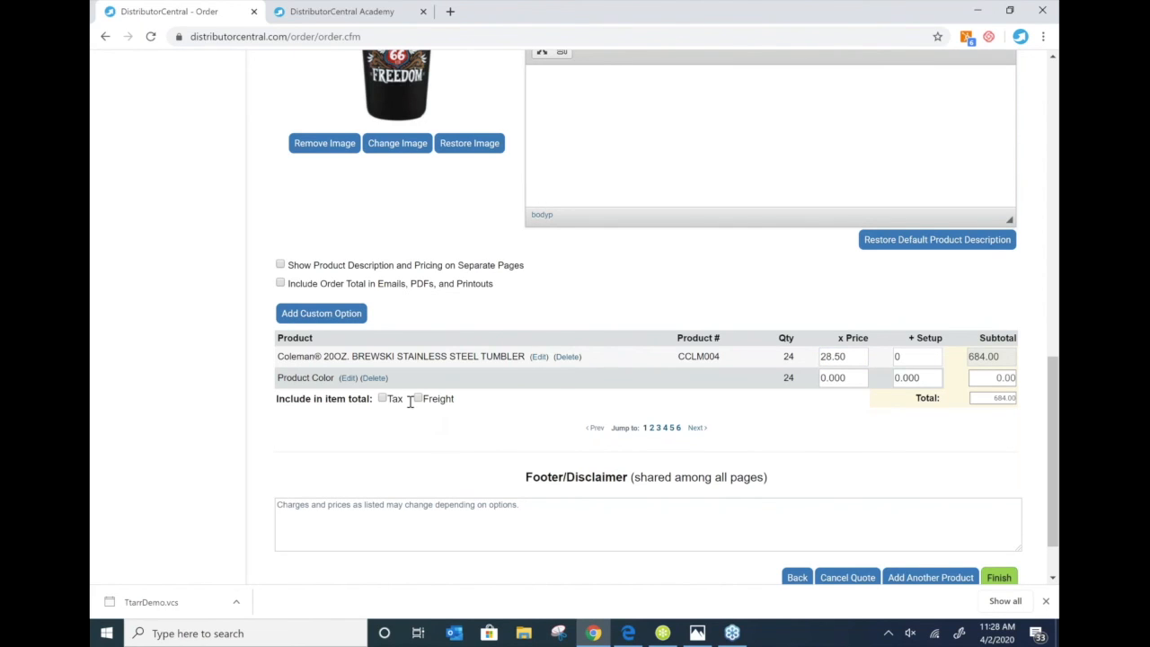
{"action": "left_click", "coordinate": [316, 316]}
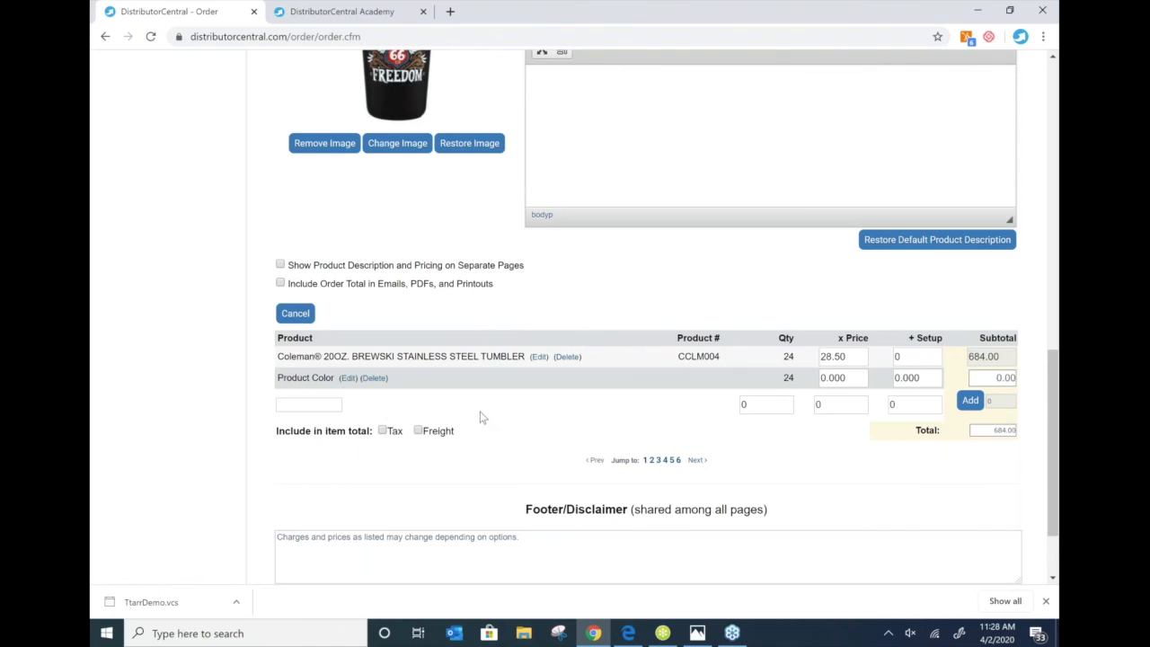
- Go to the quote's second item, the OtterBox Elevation Tumbler
{"action": "scroll", "coordinate": [481, 416], "scroll_direction": "down", "scroll_amount": 2}
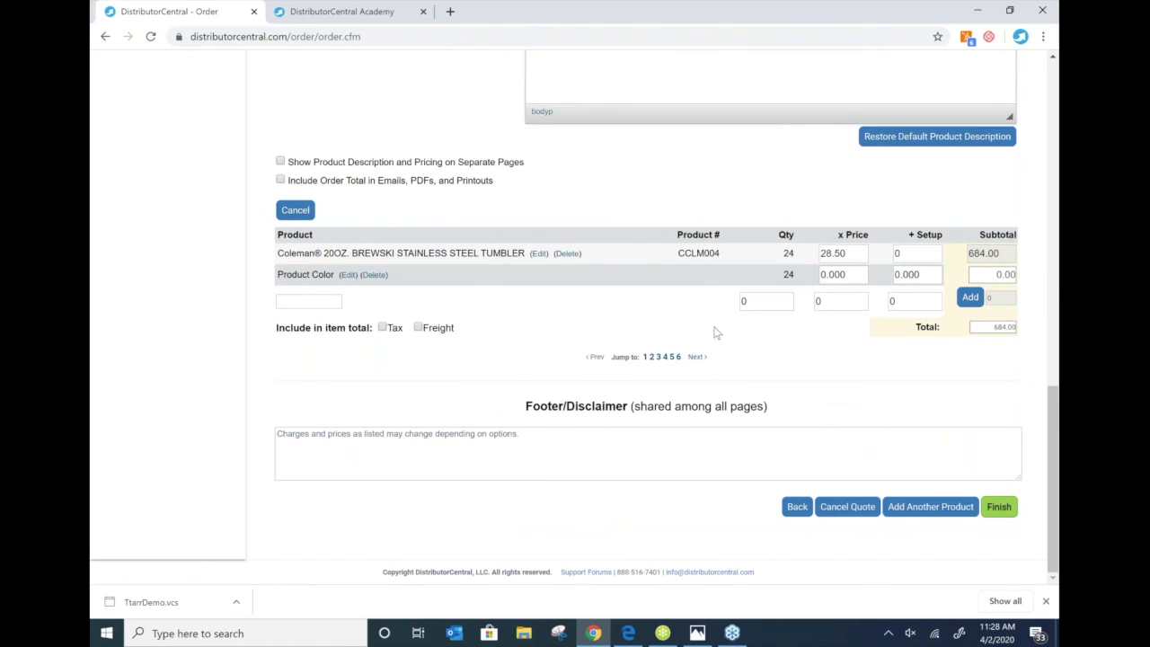
{"action": "left_click", "coordinate": [651, 357]}
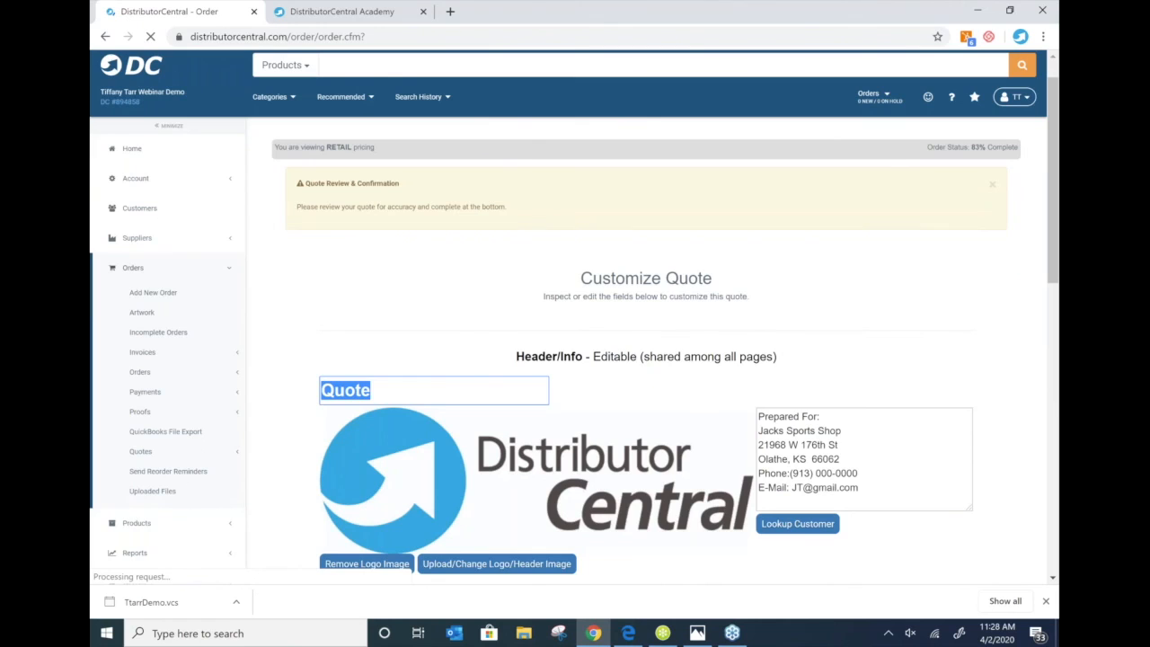
{"action": "scroll", "coordinate": [647, 317], "scroll_direction": "down", "scroll_amount": 2}
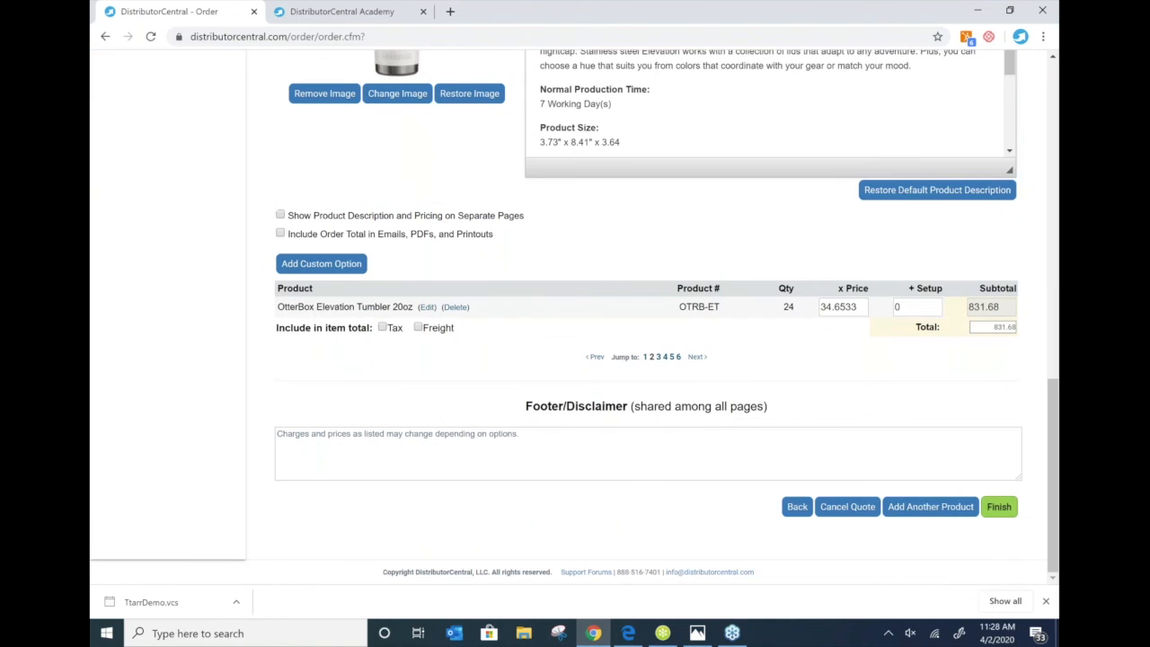
- Finish and save quote 2061806, then review its preview page
{"action": "left_click", "coordinate": [999, 506]}
{"action": "mouse_move", "coordinate": [740, 627]}
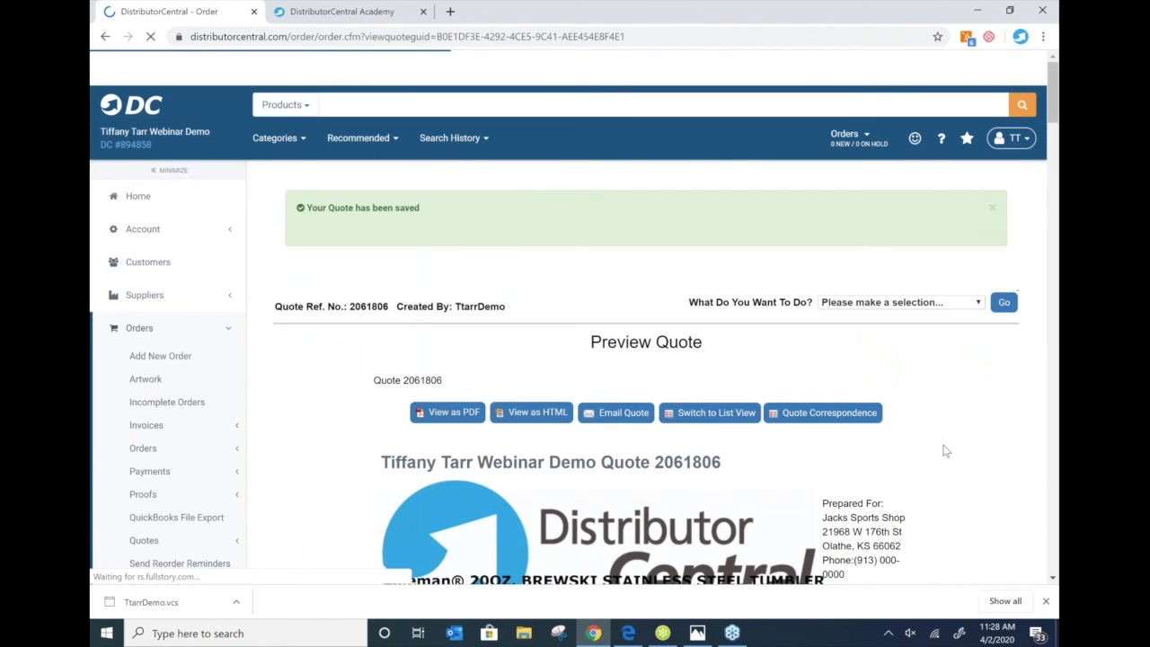
{"action": "scroll", "coordinate": [943, 451], "scroll_direction": "down", "scroll_amount": 1}
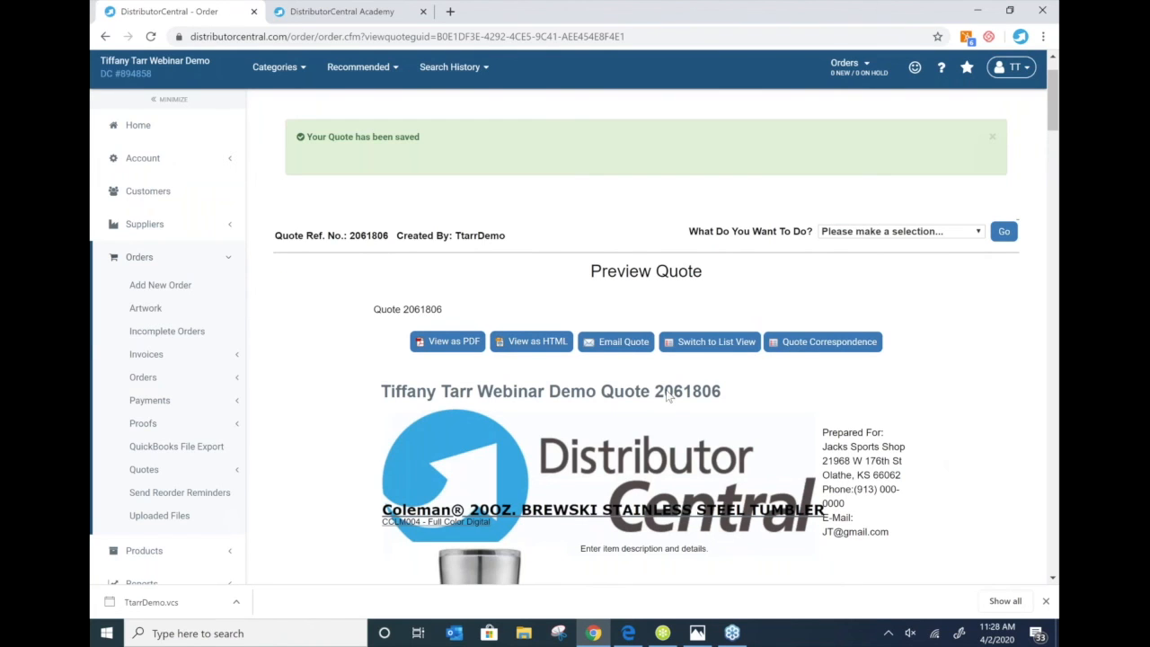
{"action": "scroll", "coordinate": [668, 396], "scroll_direction": "down", "scroll_amount": 1}
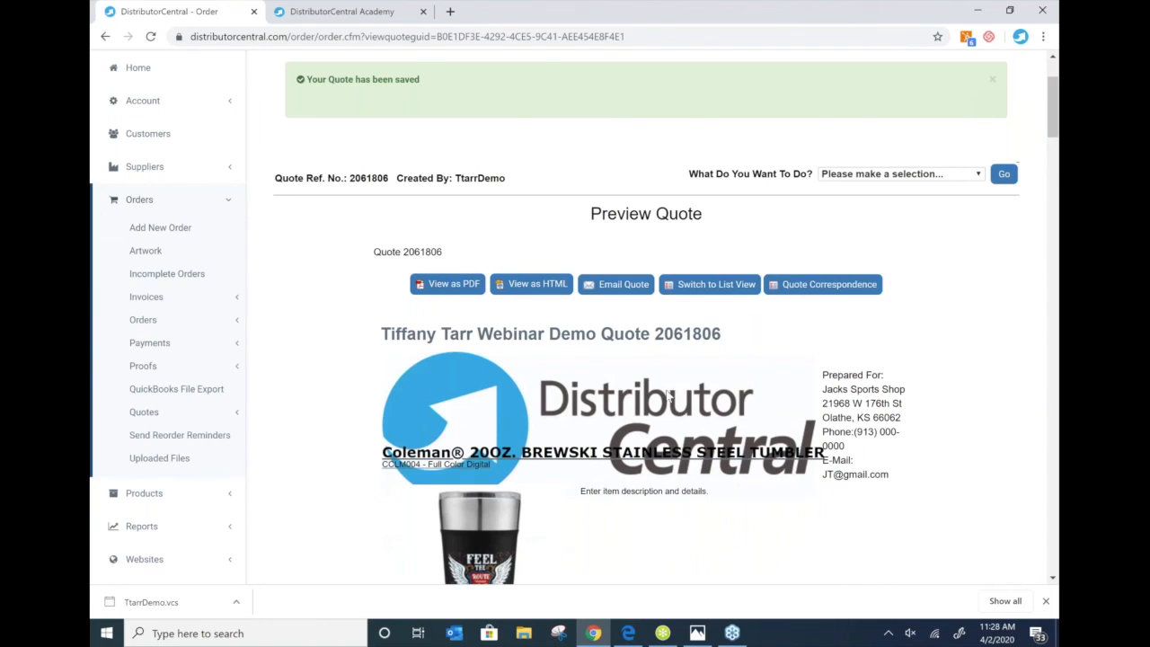
{"action": "scroll", "coordinate": [669, 396], "scroll_direction": "down", "scroll_amount": 5}
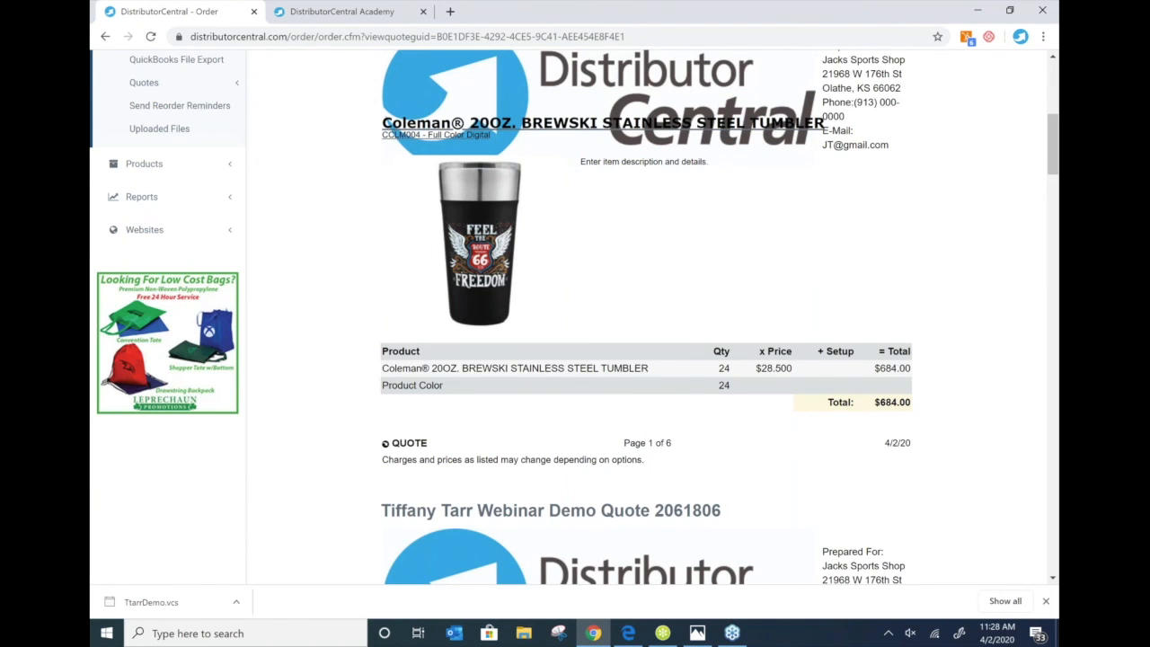
{"action": "scroll", "coordinate": [729, 105], "scroll_direction": "up", "scroll_amount": 2}
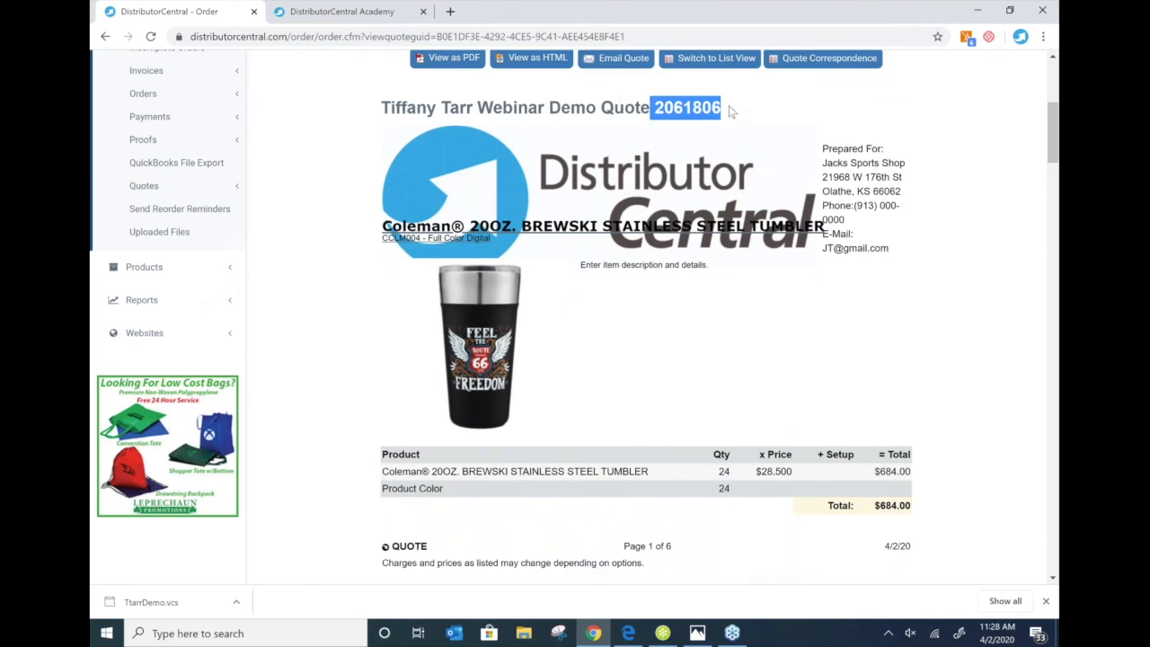
- Open the saved quote as a six-page PDF, review it, and return to the preview
{"action": "left_click", "coordinate": [446, 57]}
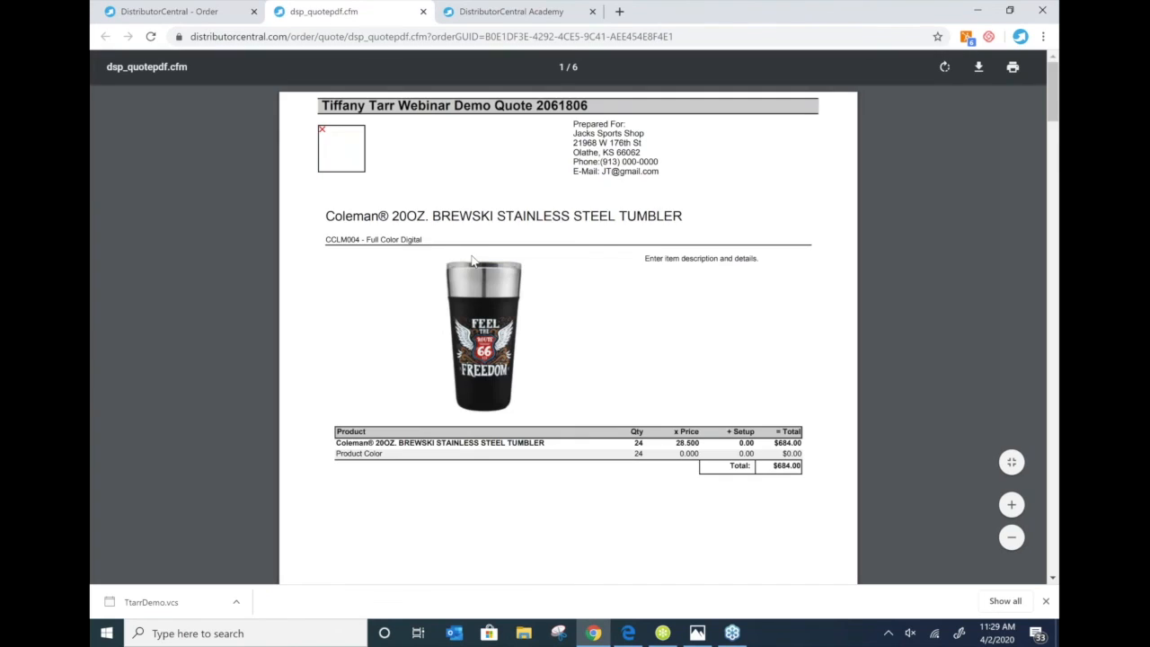
{"action": "scroll", "coordinate": [589, 360], "scroll_direction": "down", "scroll_amount": 5}
{"action": "scroll", "coordinate": [584, 382], "scroll_direction": "down", "scroll_amount": 8}
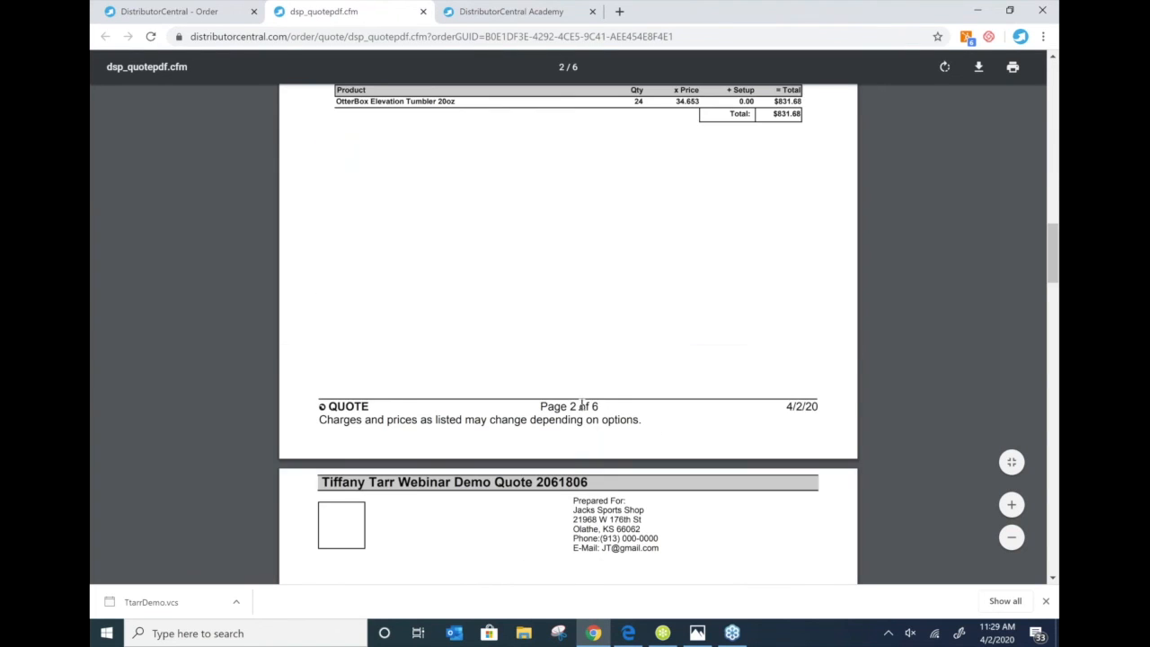
{"action": "scroll", "coordinate": [581, 406], "scroll_direction": "down", "scroll_amount": 15}
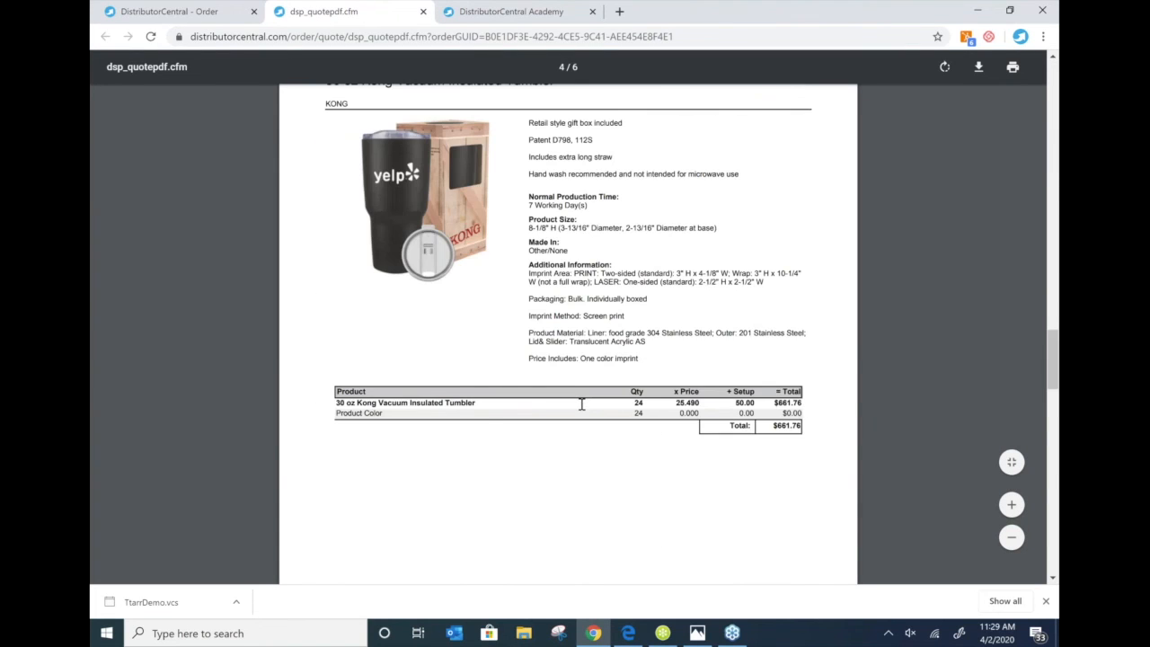
{"action": "scroll", "coordinate": [581, 406], "scroll_direction": "down", "scroll_amount": 3}
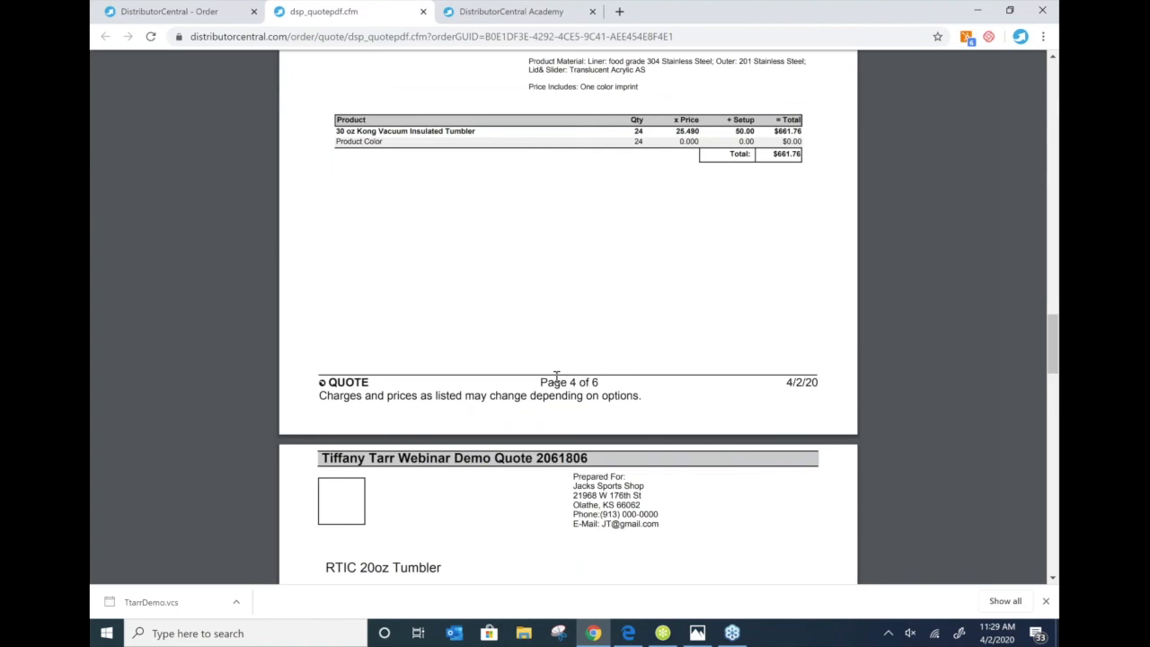
{"action": "scroll", "coordinate": [556, 377], "scroll_direction": "down", "scroll_amount": 4}
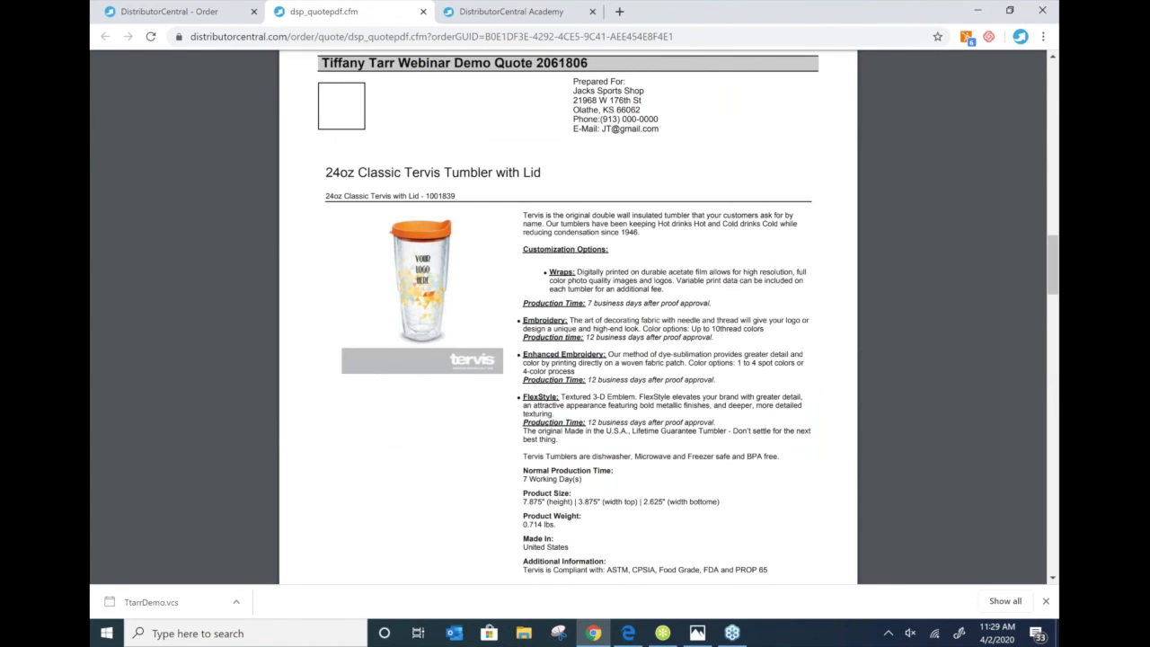
{"action": "key", "text": "ctrl+shift+Tab"}
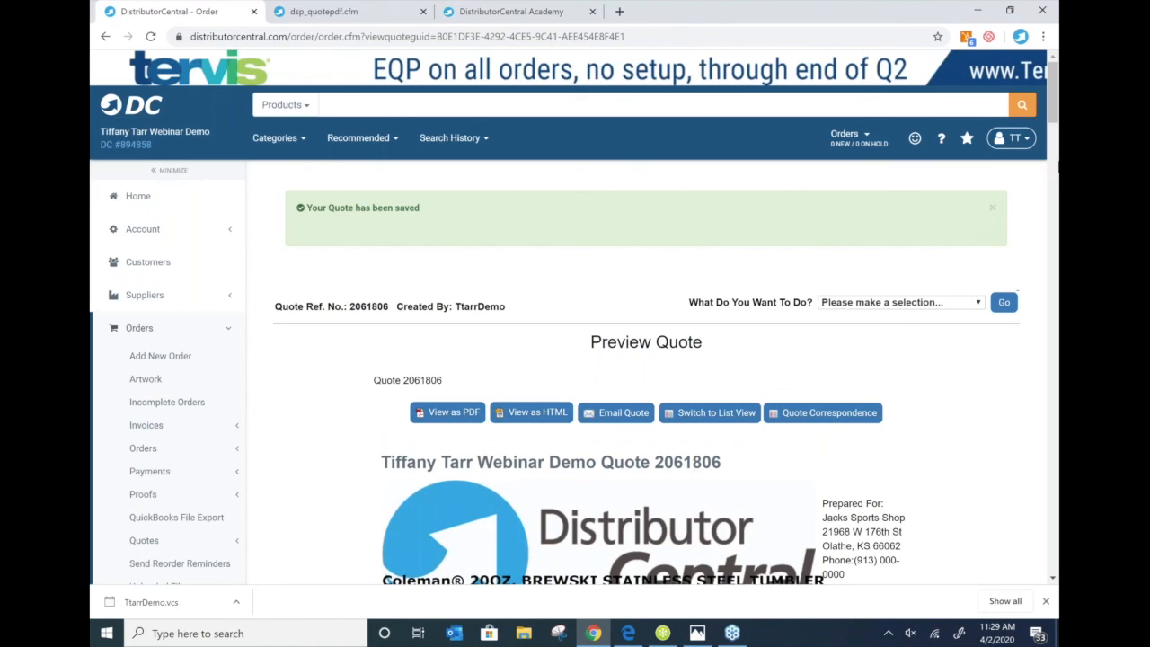
- Convert quote 2061806 to an order and review the tax subtotals 64.81, 78.80 and 62.70
{"action": "left_click", "coordinate": [961, 306]}
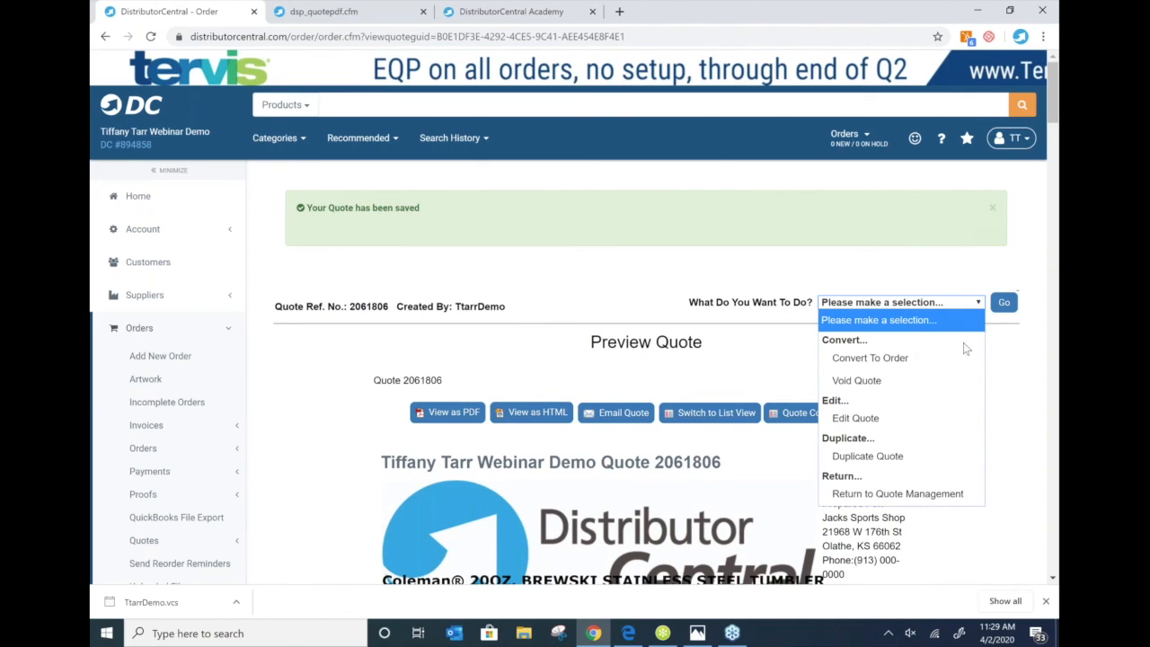
{"action": "left_click", "coordinate": [899, 359]}
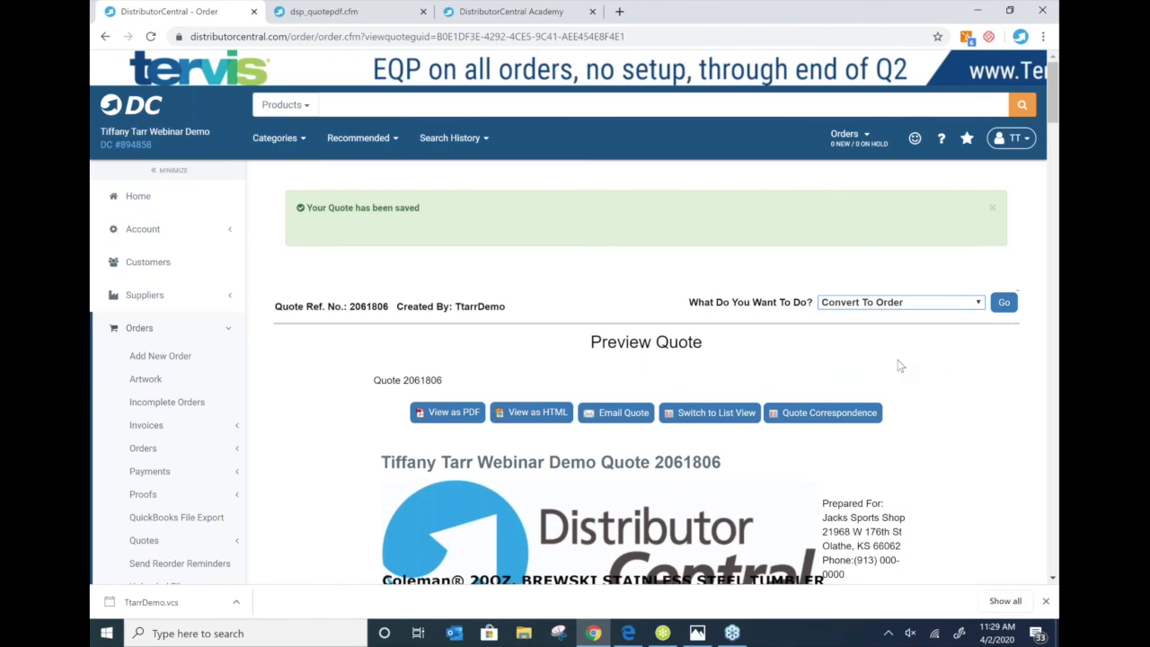
{"action": "left_click", "coordinate": [1002, 304]}
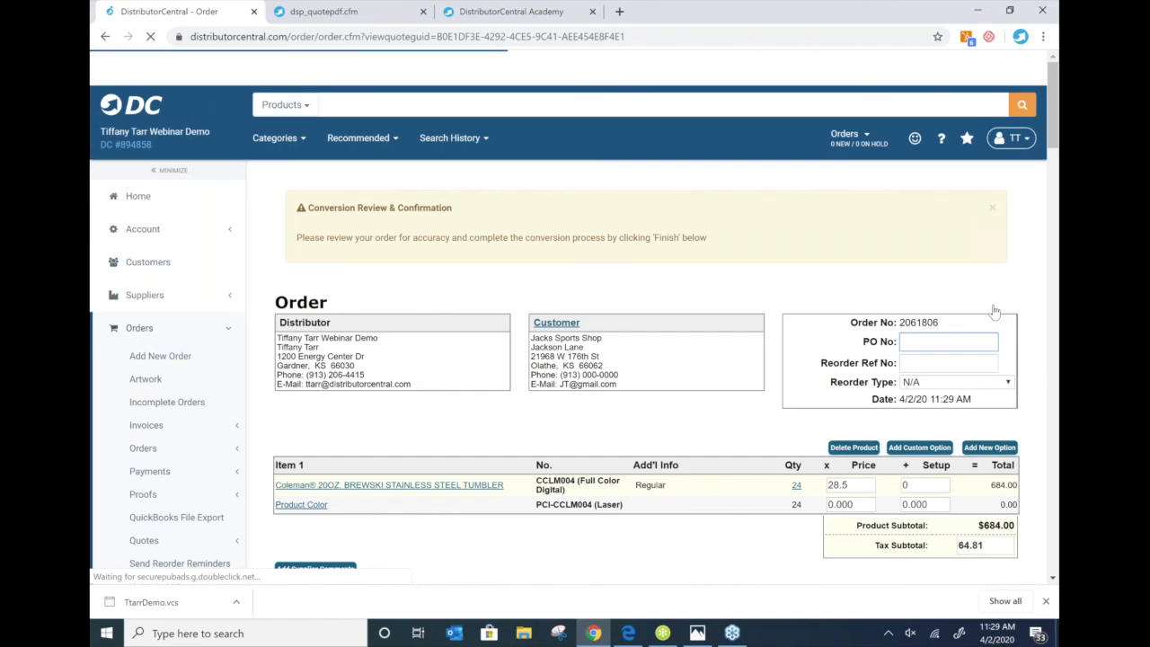
{"action": "scroll", "coordinate": [375, 275], "scroll_direction": "down", "scroll_amount": 4}
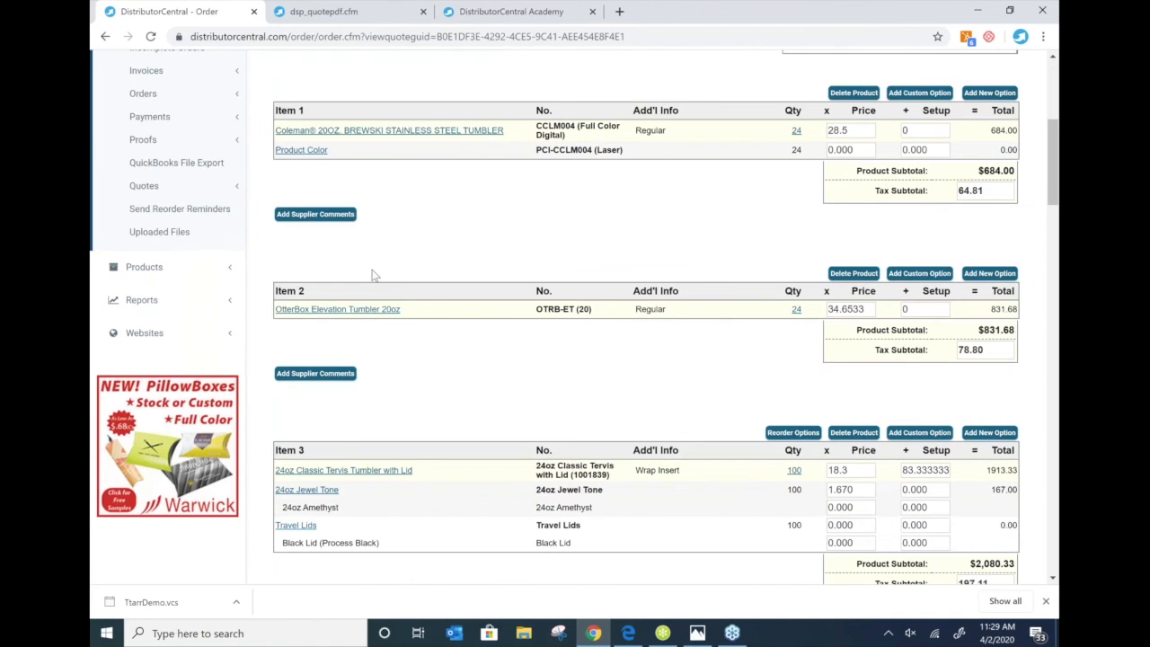
{"action": "scroll", "coordinate": [745, 375], "scroll_direction": "down", "scroll_amount": 2}
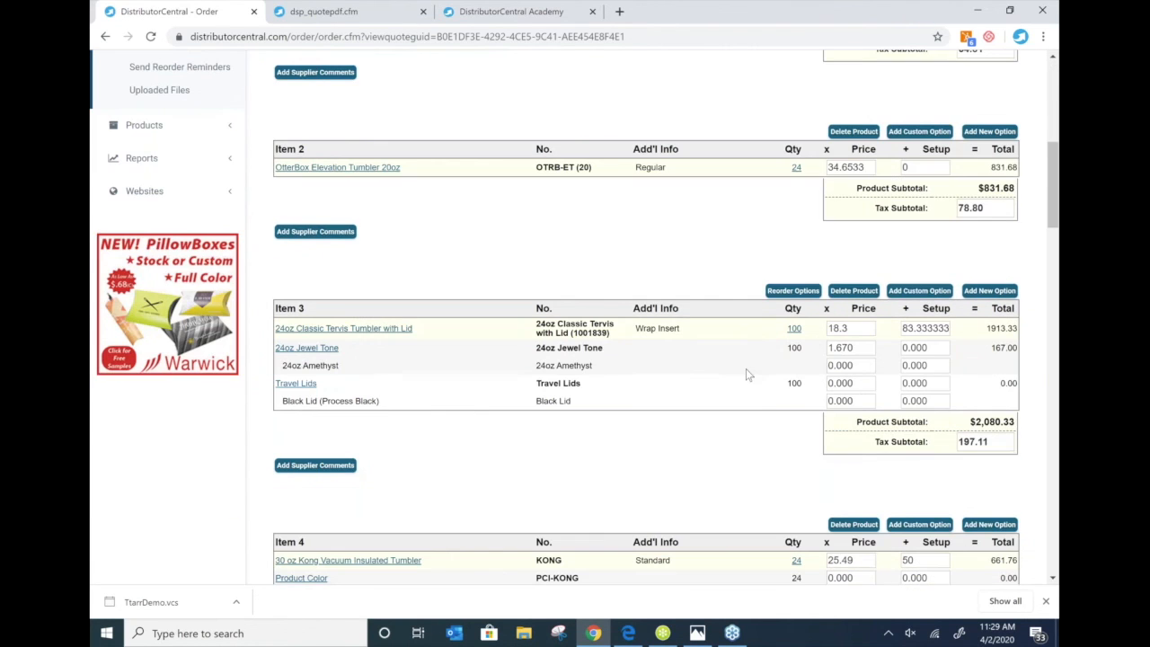
{"action": "left_click", "coordinate": [381, 329]}
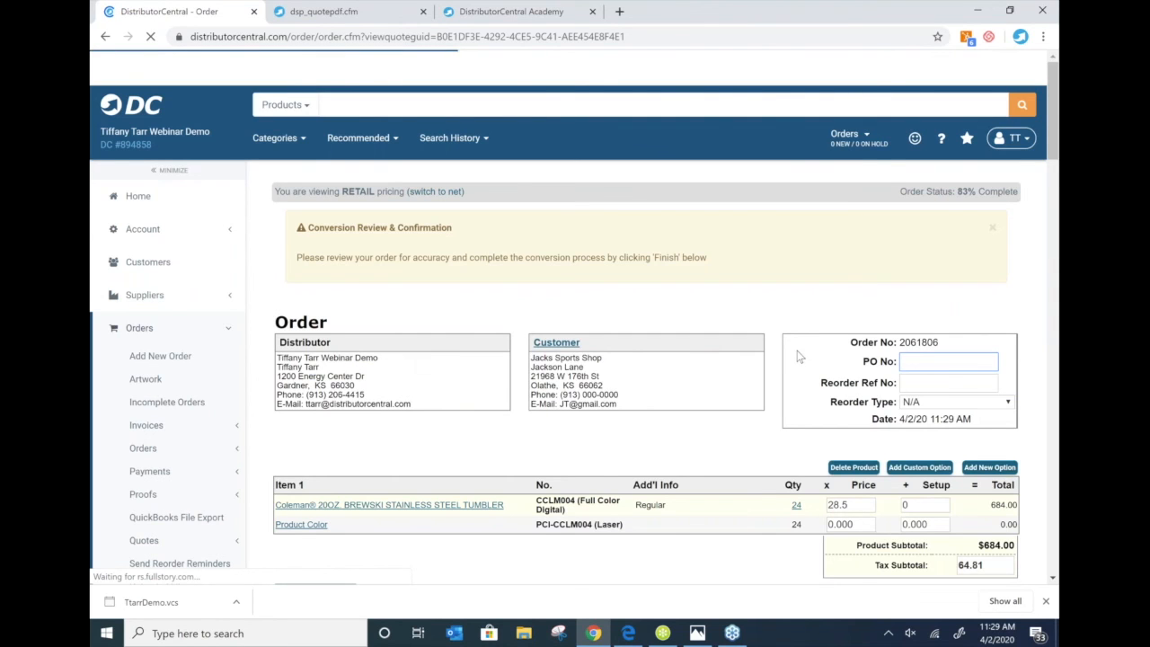
{"action": "scroll", "coordinate": [798, 352], "scroll_direction": "down", "scroll_amount": 3}
{"action": "scroll", "coordinate": [799, 348], "scroll_direction": "down", "scroll_amount": 1}
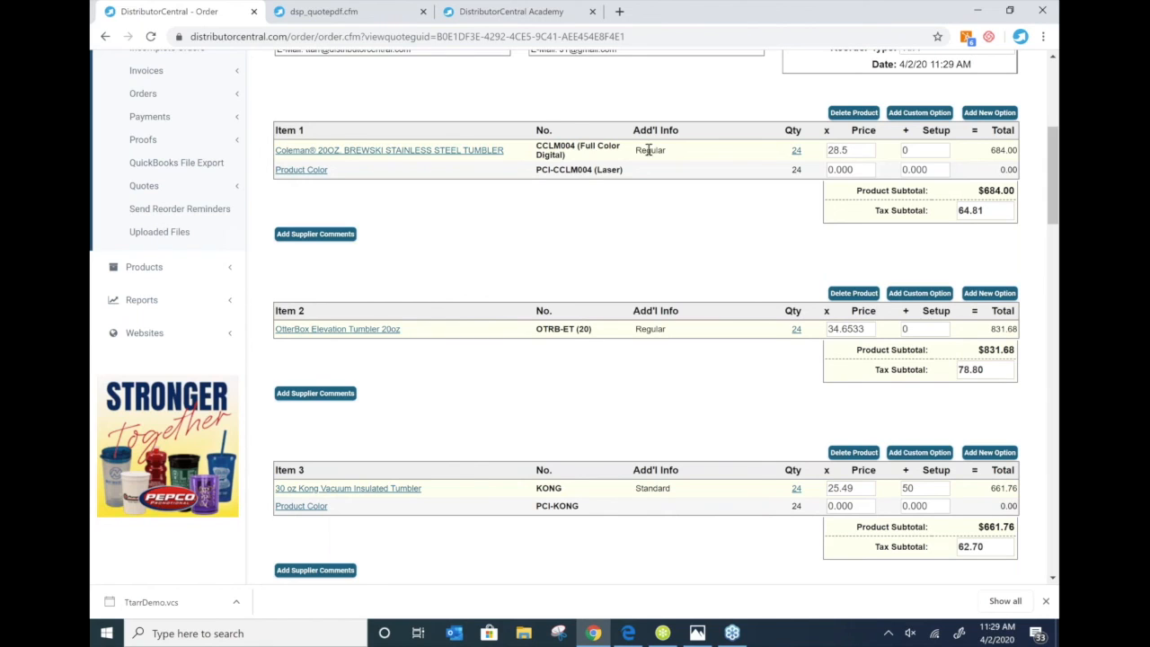
{"action": "left_click", "coordinate": [157, 306]}
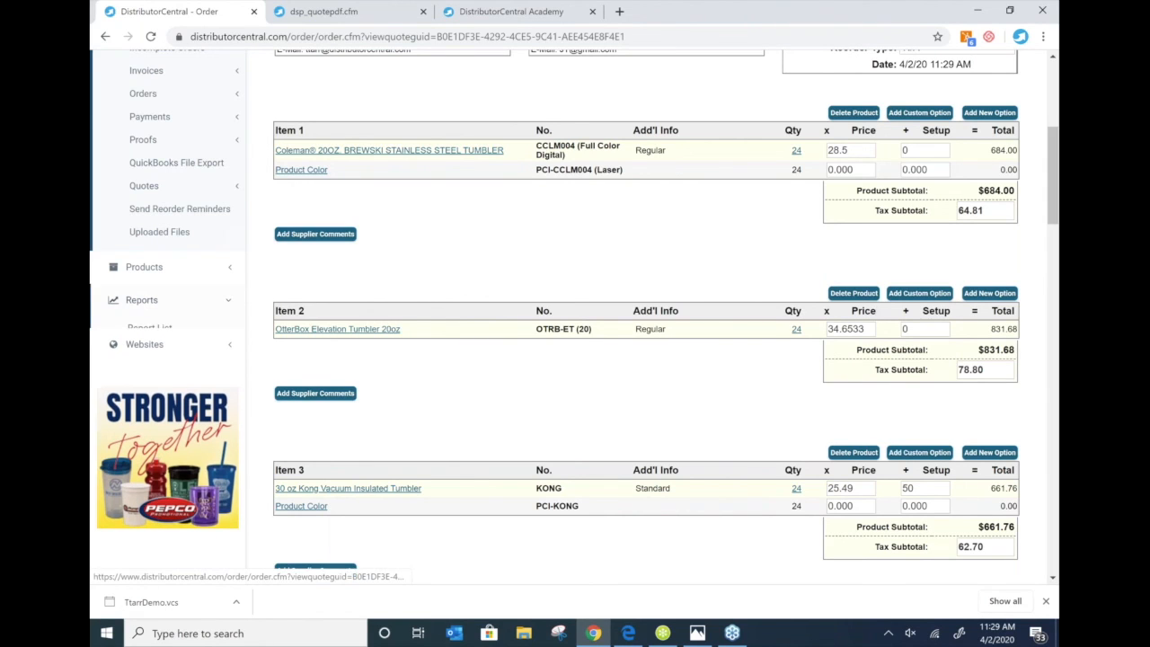
- Open the Report List, showing the customizable Customers and Orders reports
{"action": "left_click", "coordinate": [139, 330]}
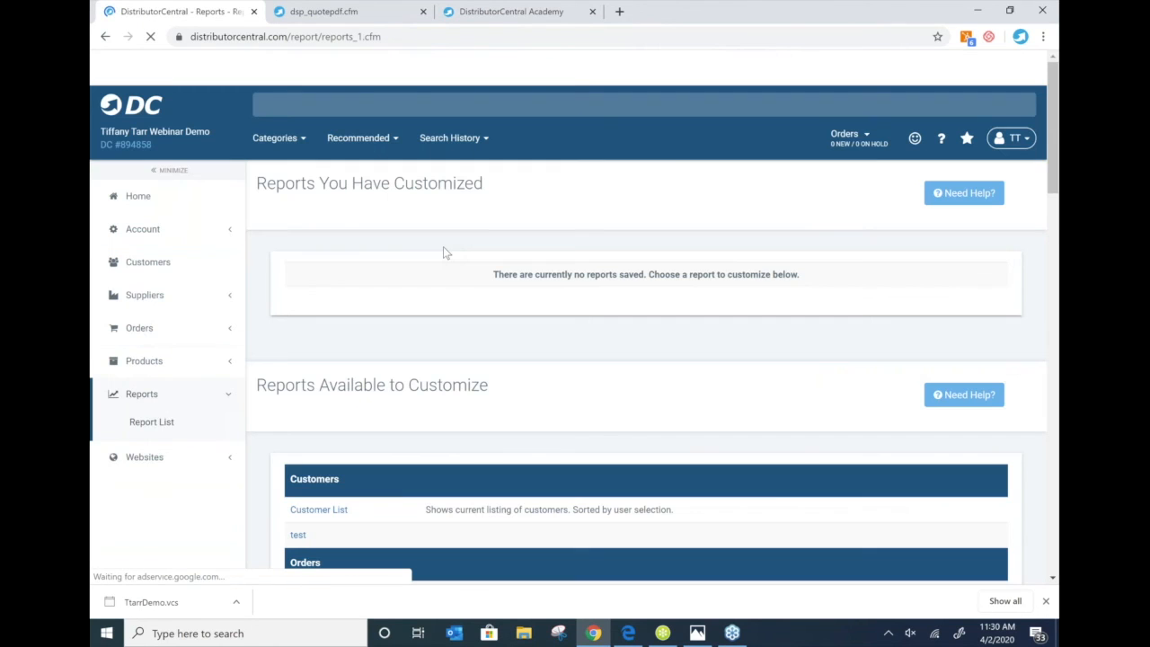
{"action": "scroll", "coordinate": [404, 248], "scroll_direction": "down", "scroll_amount": 5}
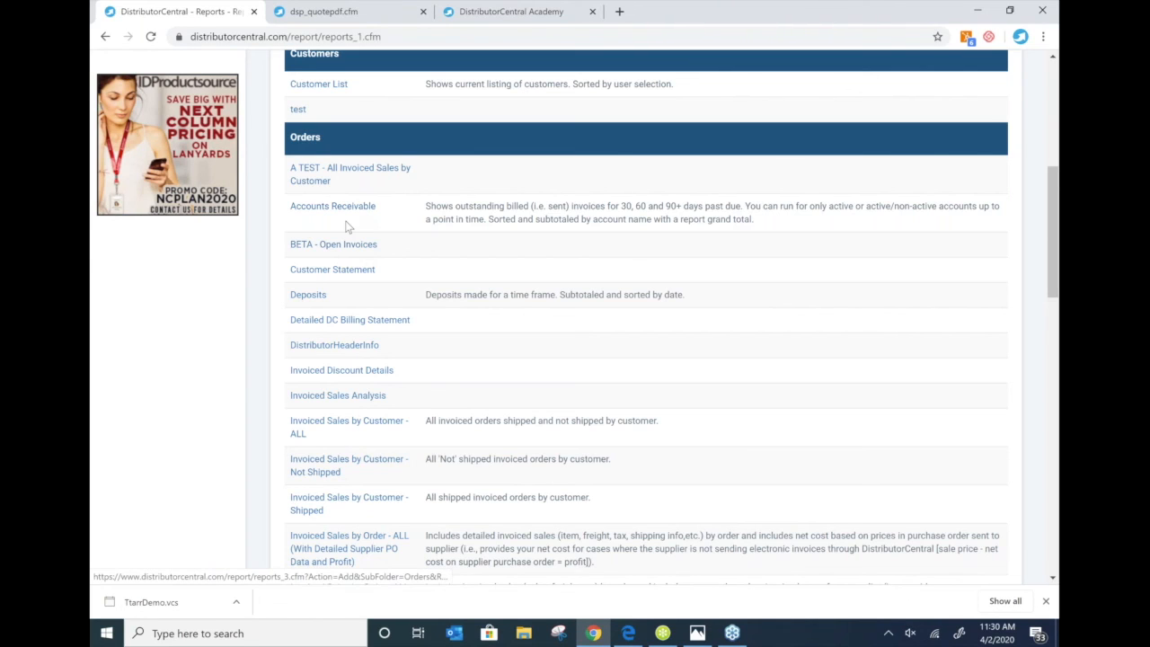
{"action": "scroll", "coordinate": [347, 226], "scroll_direction": "up", "scroll_amount": 1}
{"action": "scroll", "coordinate": [329, 240], "scroll_direction": "up", "scroll_amount": 5}
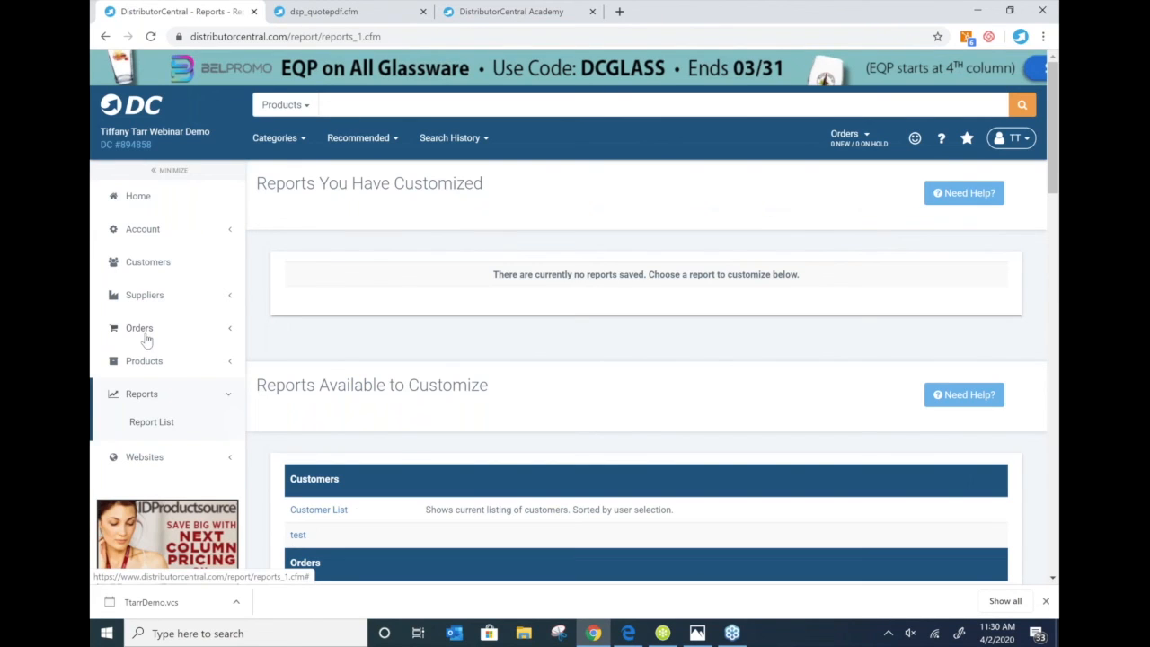
{"action": "scroll", "coordinate": [591, 503], "scroll_direction": "down", "scroll_amount": 1}
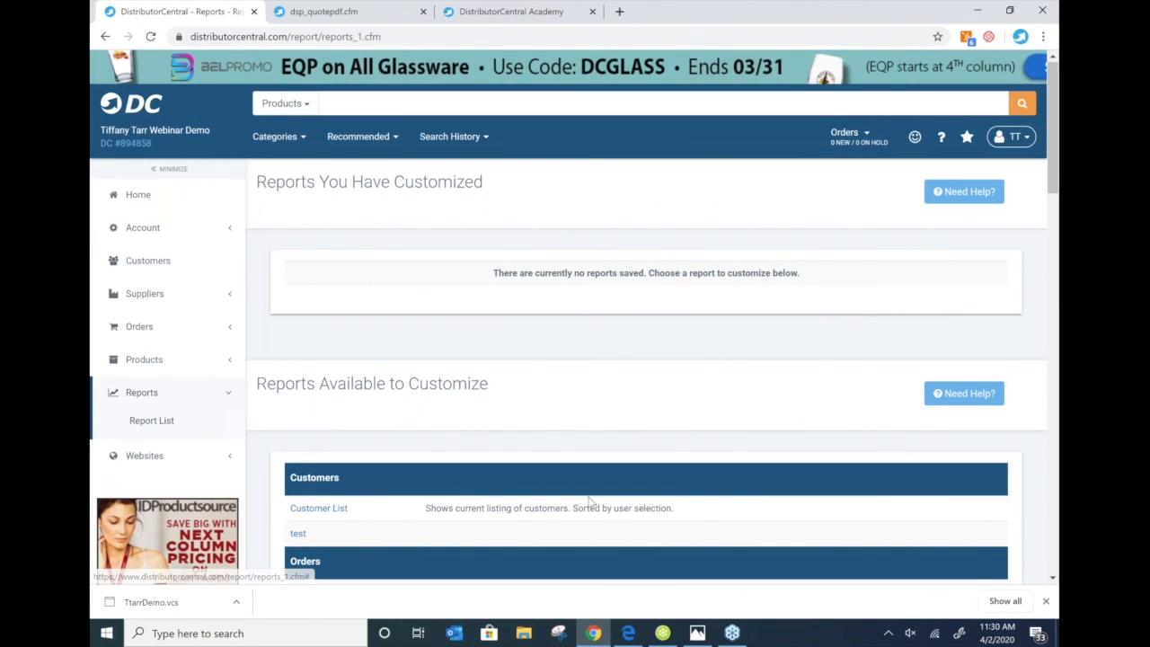
{"action": "scroll", "coordinate": [592, 503], "scroll_direction": "down", "scroll_amount": 3}
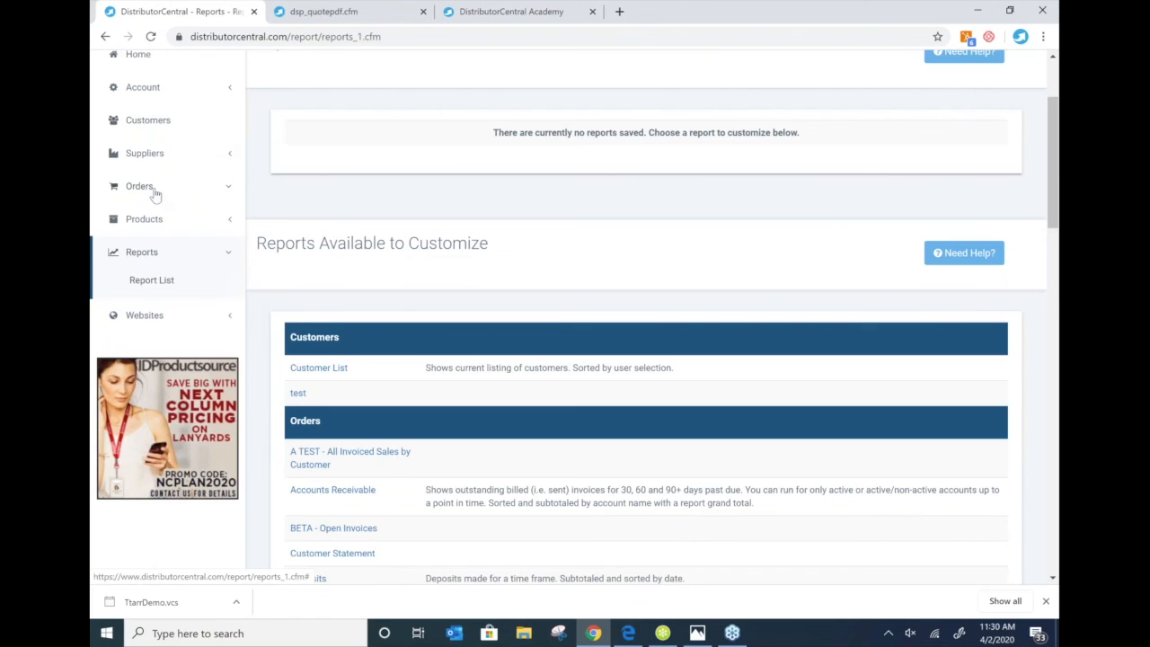
- Expand the Orders and Products sections of the sidebar navigation
{"action": "left_click", "coordinate": [148, 190]}
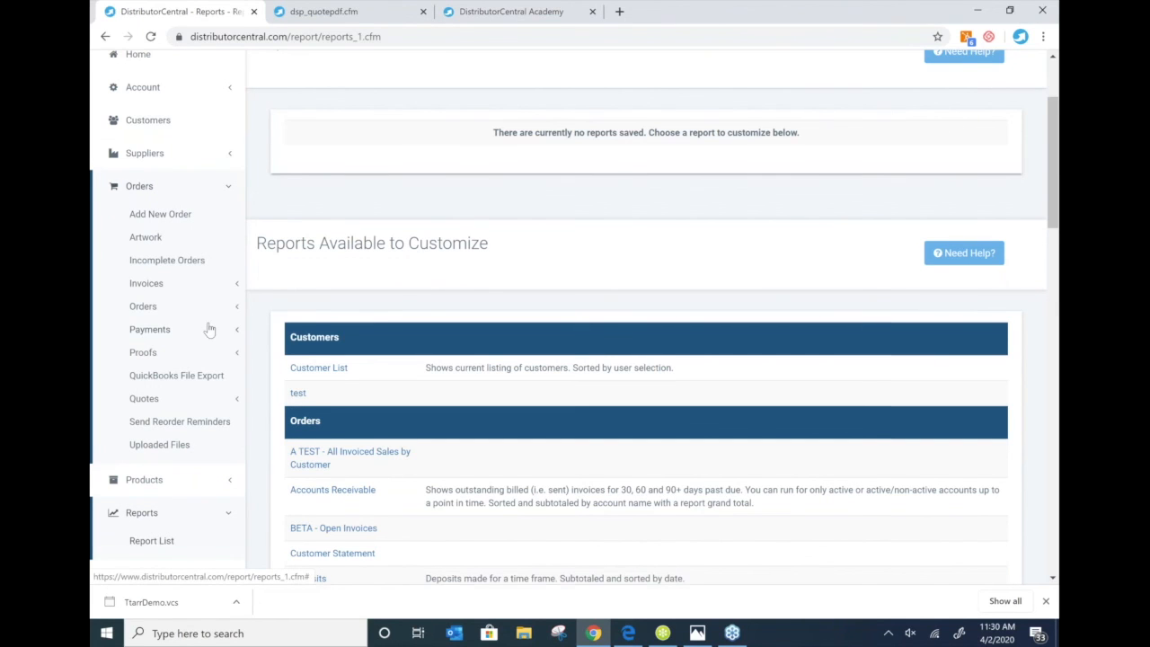
{"action": "scroll", "coordinate": [209, 330], "scroll_direction": "down", "scroll_amount": 1}
{"action": "scroll", "coordinate": [180, 269], "scroll_direction": "up", "scroll_amount": 1}
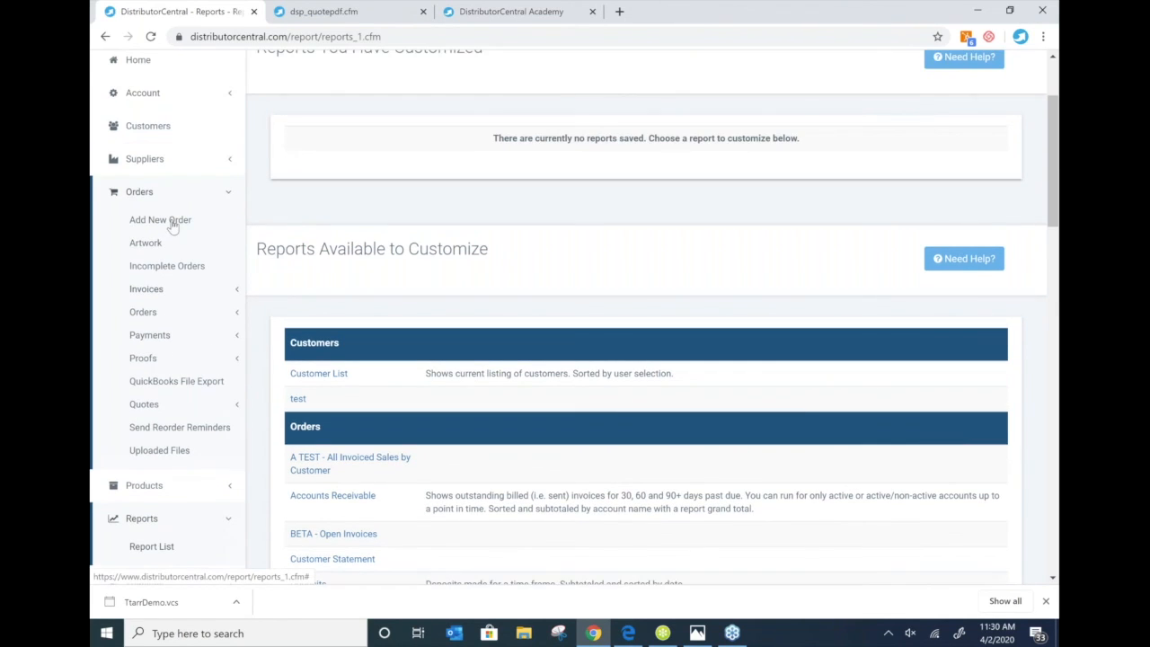
{"action": "scroll", "coordinate": [150, 497], "scroll_direction": "down", "scroll_amount": 1}
{"action": "left_click", "coordinate": [149, 490]}
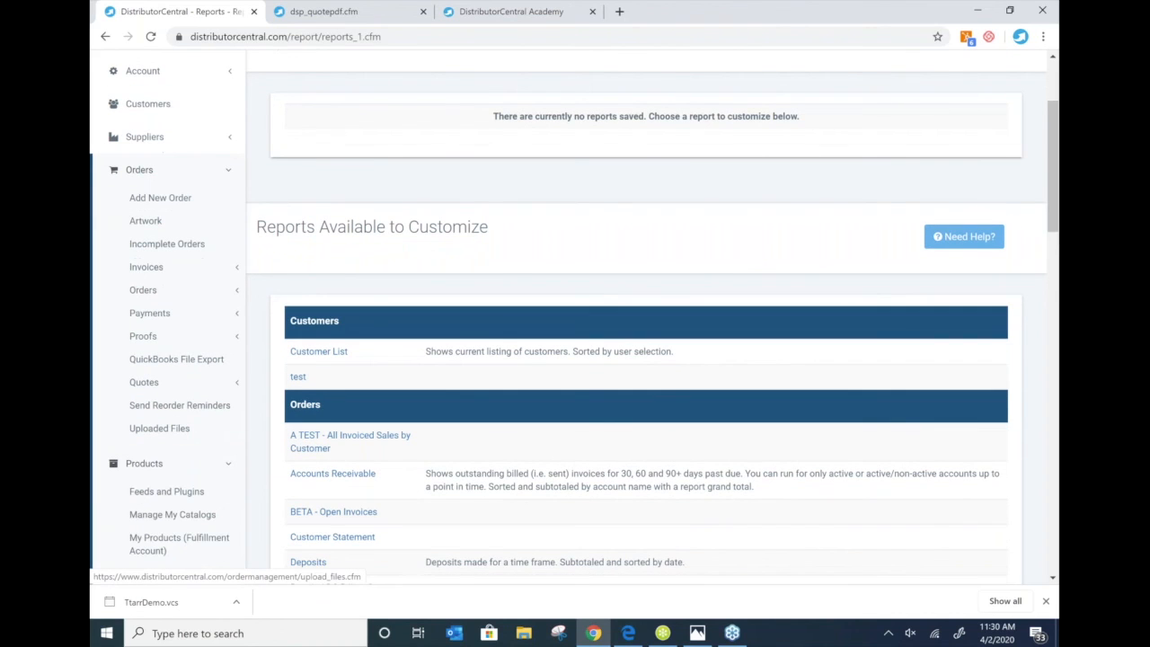
{"action": "scroll", "coordinate": [178, 454], "scroll_direction": "down", "scroll_amount": 3}
{"action": "scroll", "coordinate": [176, 449], "scroll_direction": "up", "scroll_amount": 4}
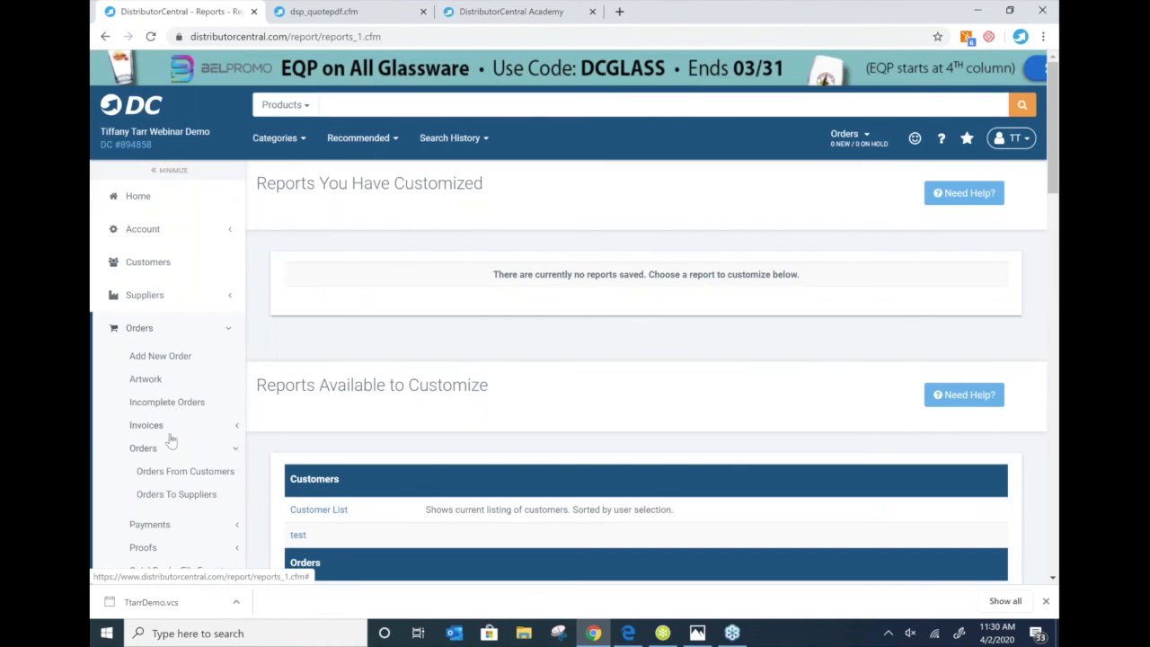
{"action": "scroll", "coordinate": [171, 438], "scroll_direction": "down", "scroll_amount": 1}
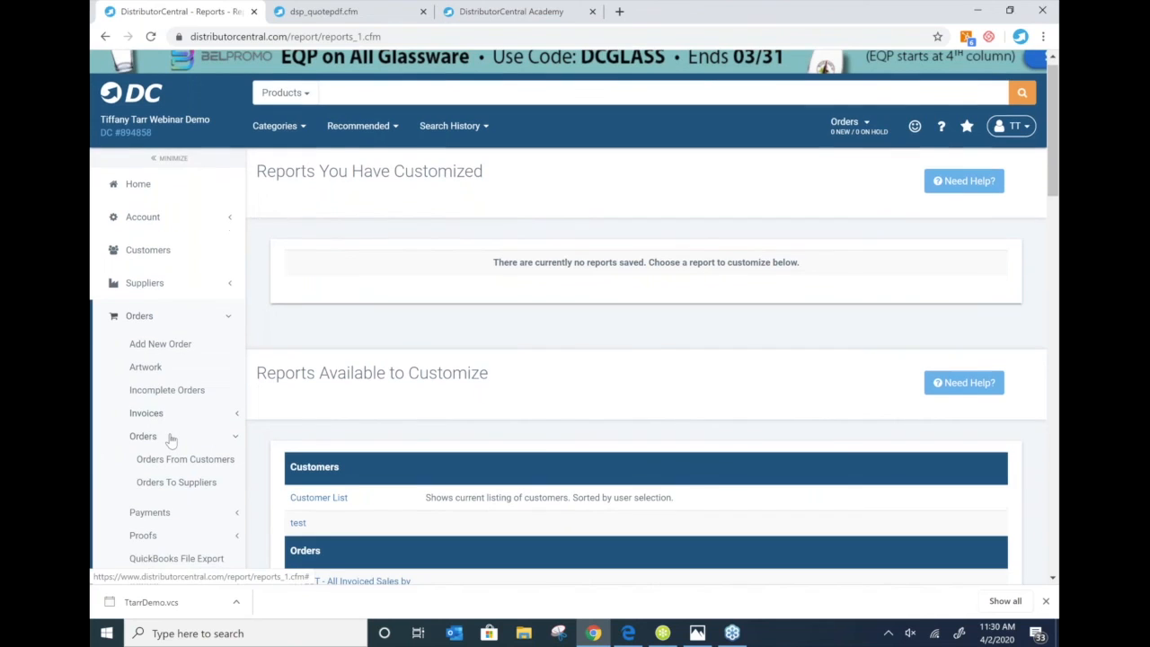
{"action": "scroll", "coordinate": [170, 438], "scroll_direction": "down", "scroll_amount": 3}
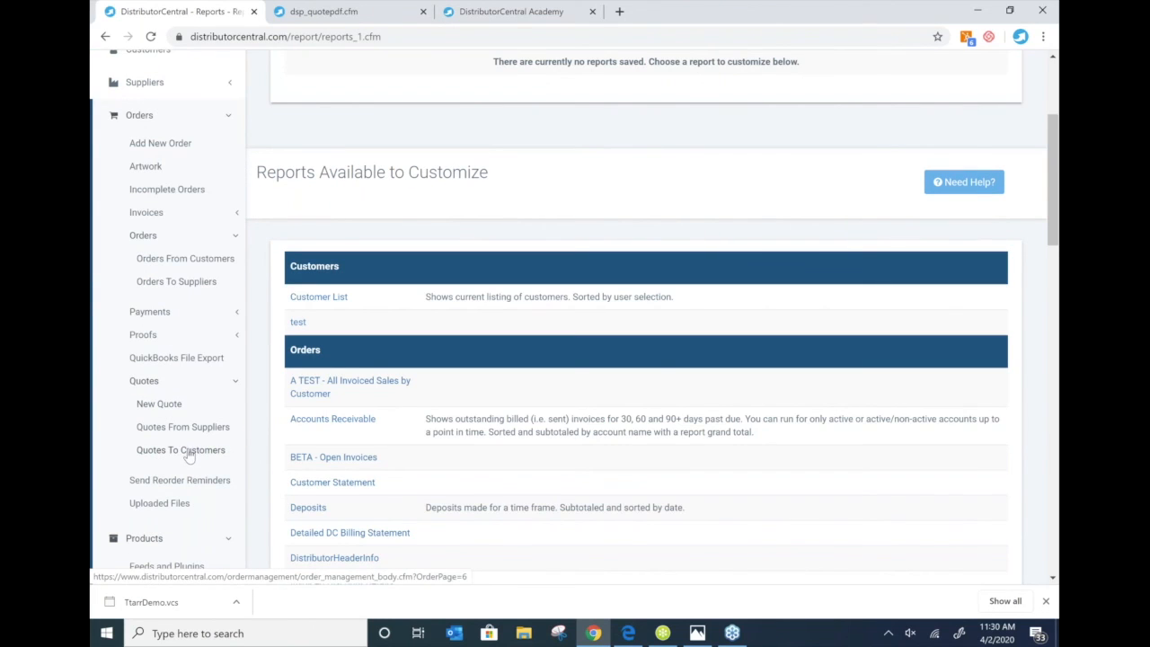
- Search Quotes To Customers for the last 30 days, finding quote 2061806 for Jacks Sports Shop
{"action": "left_click", "coordinate": [189, 450]}
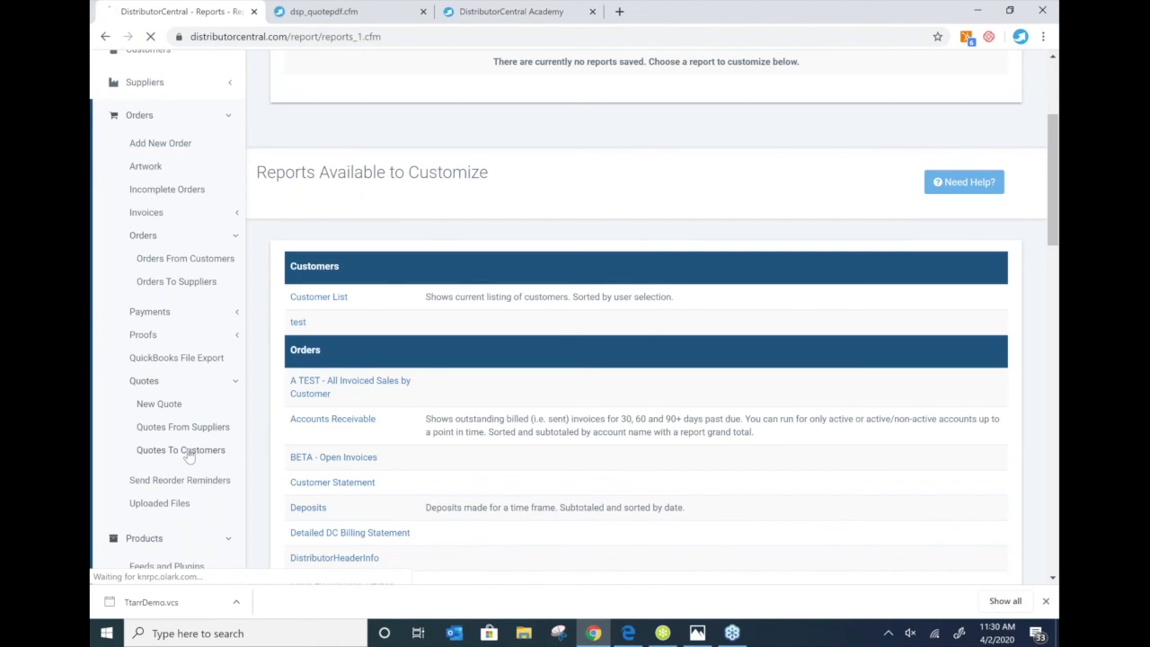
{"action": "scroll", "coordinate": [705, 338], "scroll_direction": "down", "scroll_amount": 2}
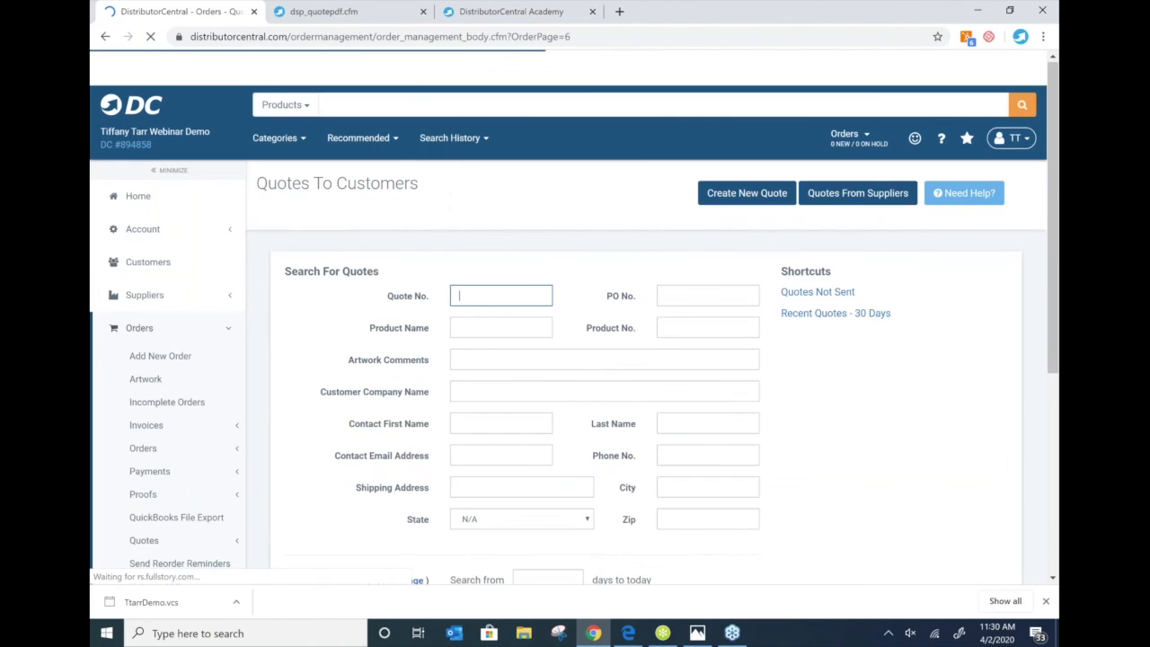
{"action": "left_click", "coordinate": [500, 297]}
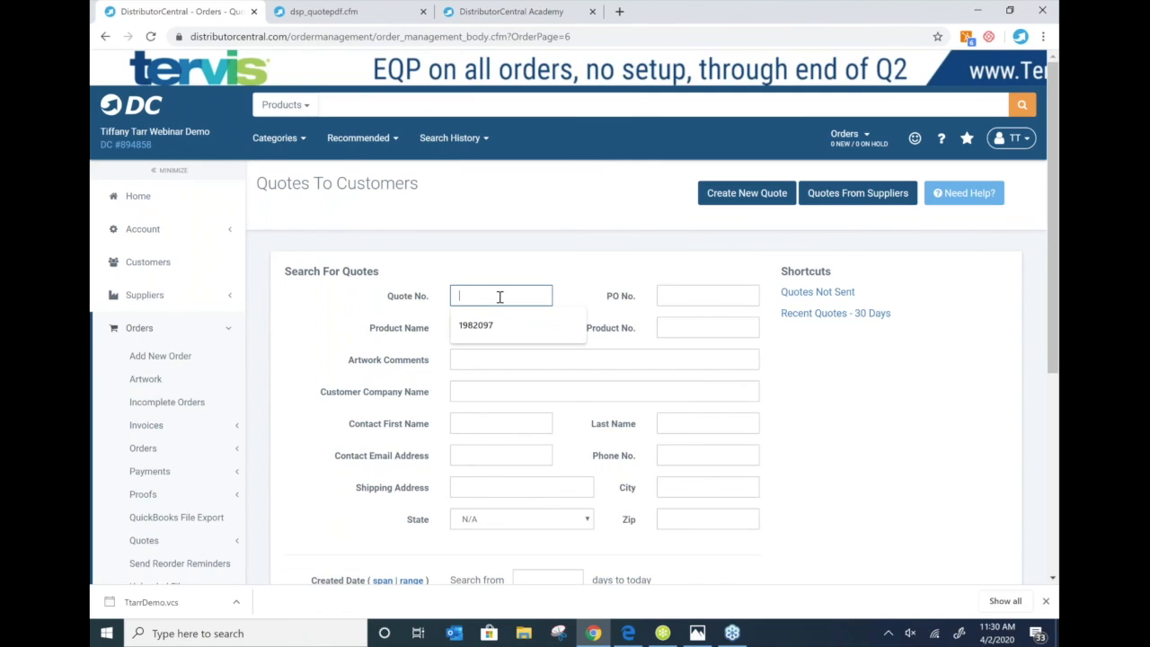
{"action": "left_click", "coordinate": [792, 360]}
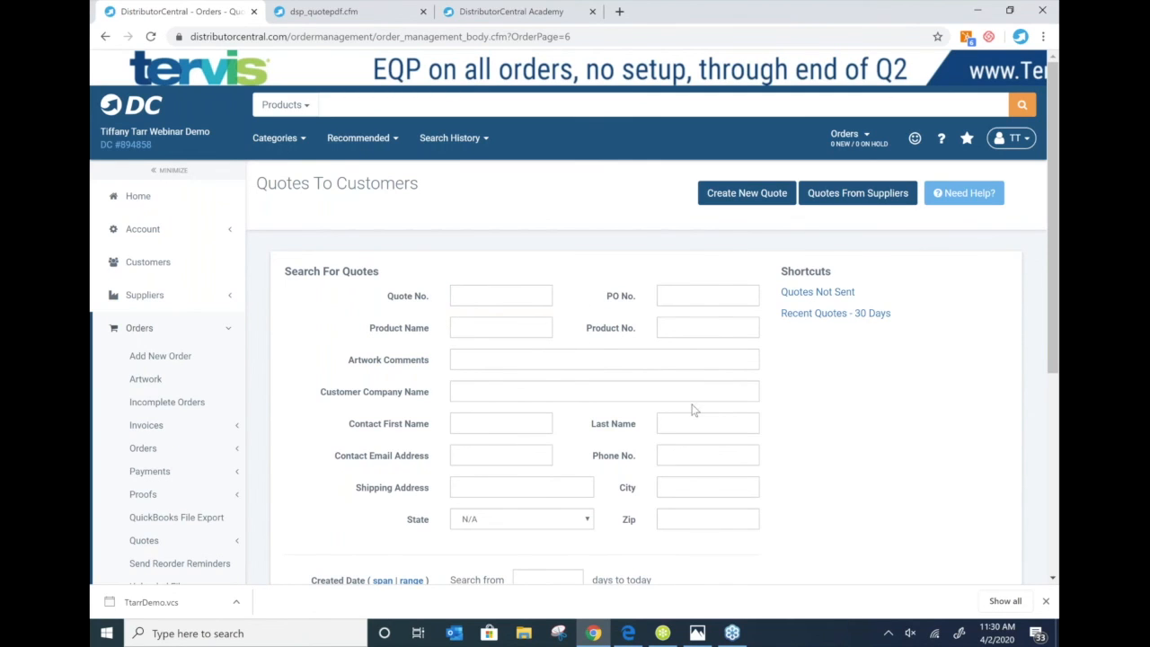
{"action": "scroll", "coordinate": [693, 411], "scroll_direction": "down", "scroll_amount": 1}
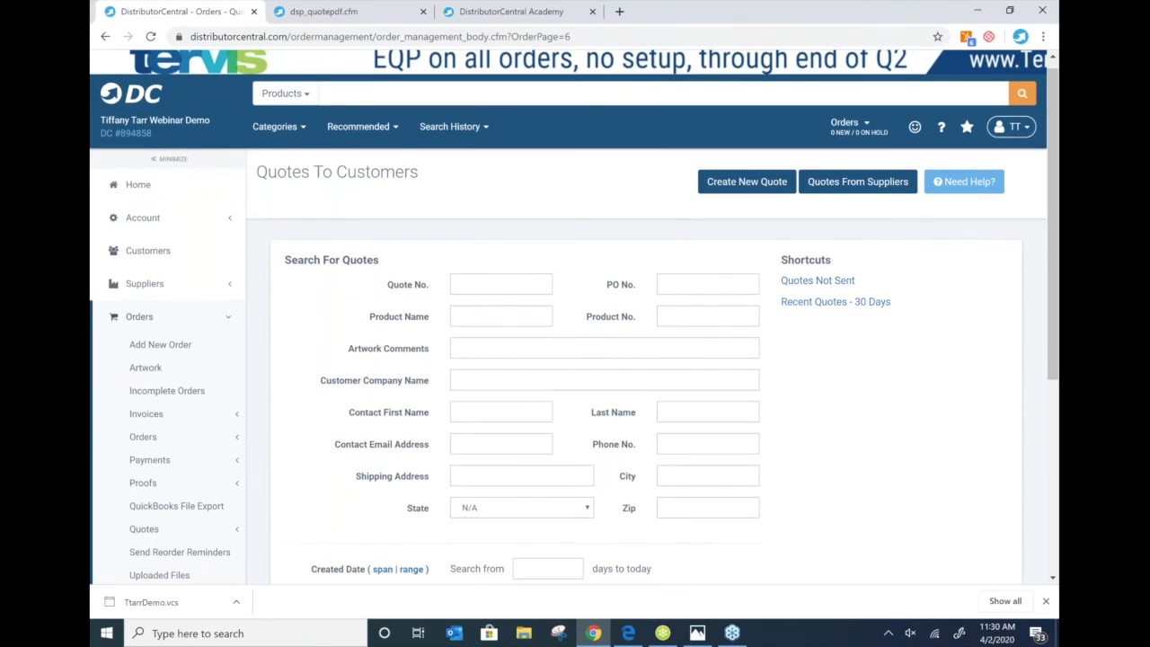
{"action": "scroll", "coordinate": [585, 416], "scroll_direction": "down", "scroll_amount": 3}
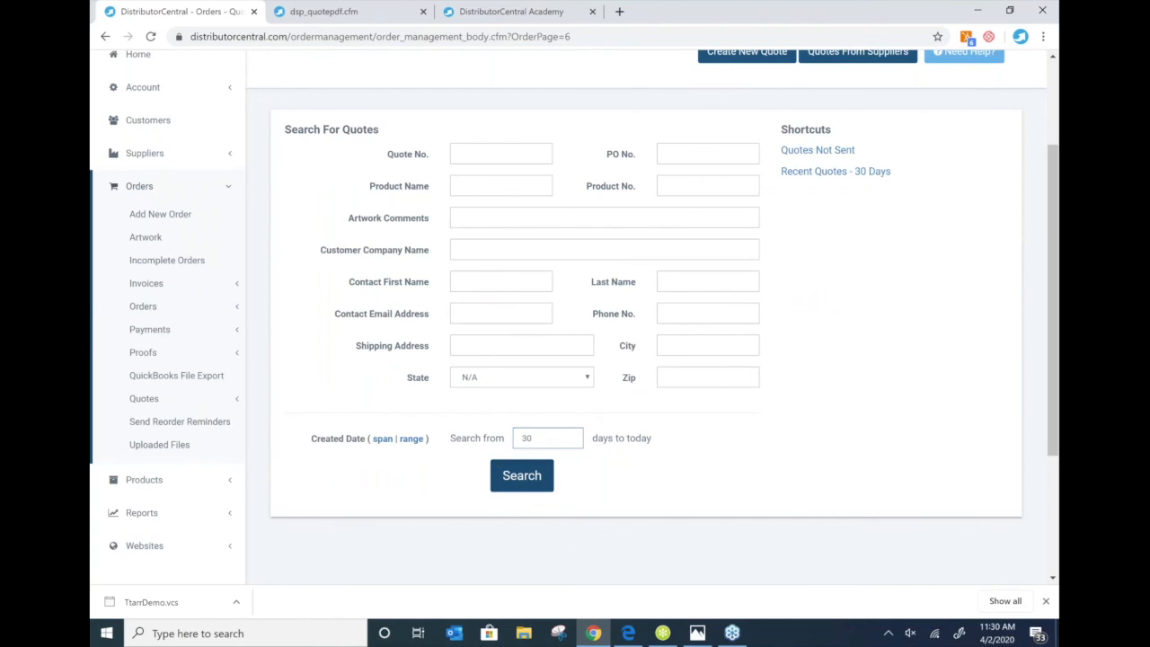
{"action": "left_click", "coordinate": [522, 477]}
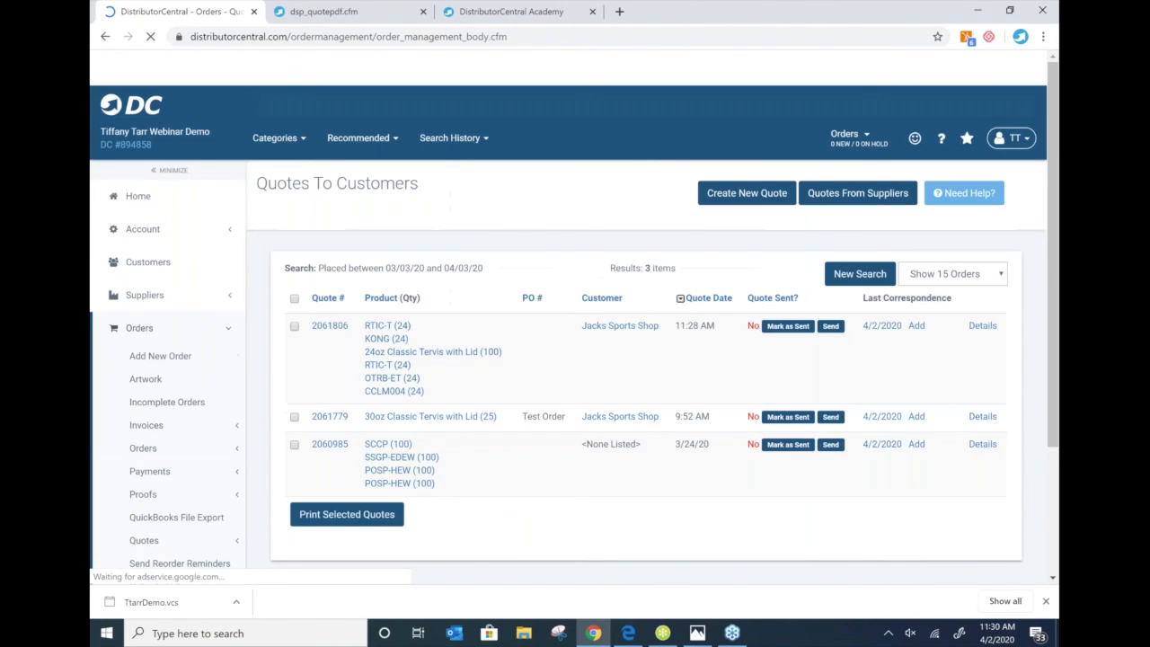
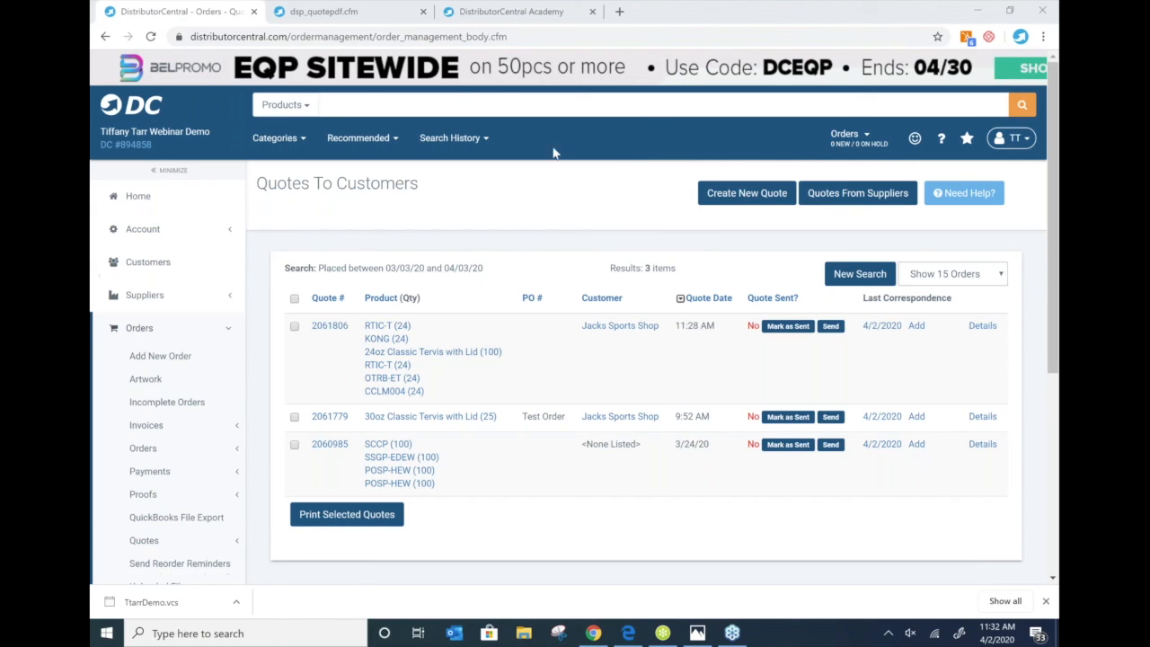
- Go to Account > Payment > Payment Setup from the sidebar
{"action": "left_click", "coordinate": [150, 471]}
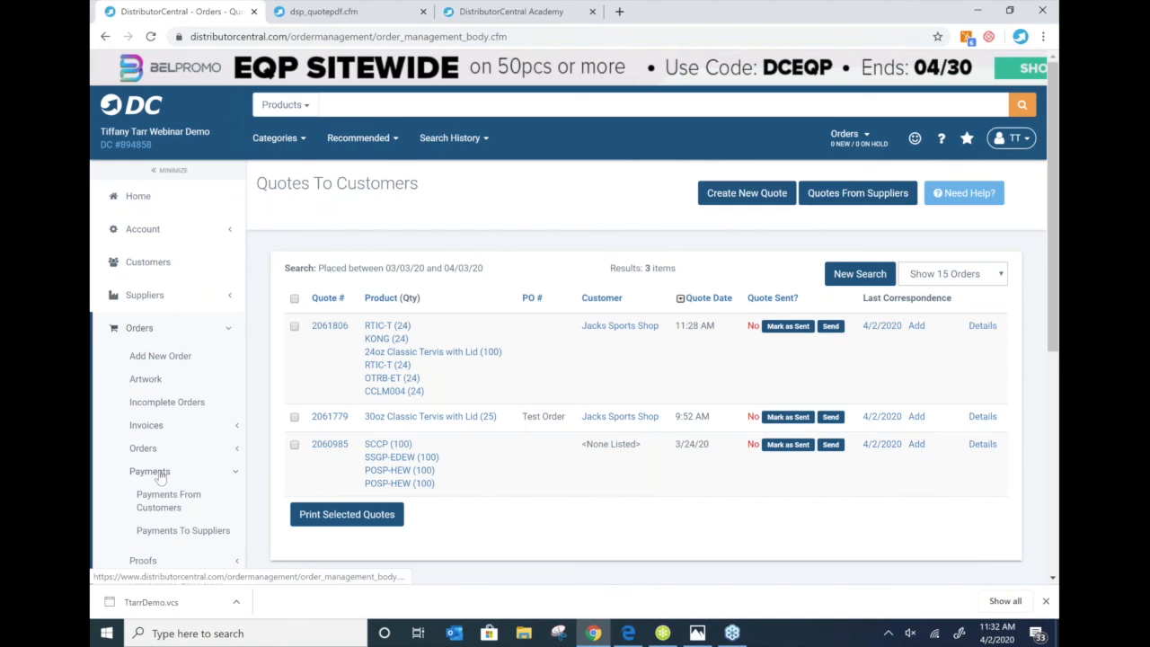
{"action": "scroll", "coordinate": [160, 476], "scroll_direction": "down", "scroll_amount": 1}
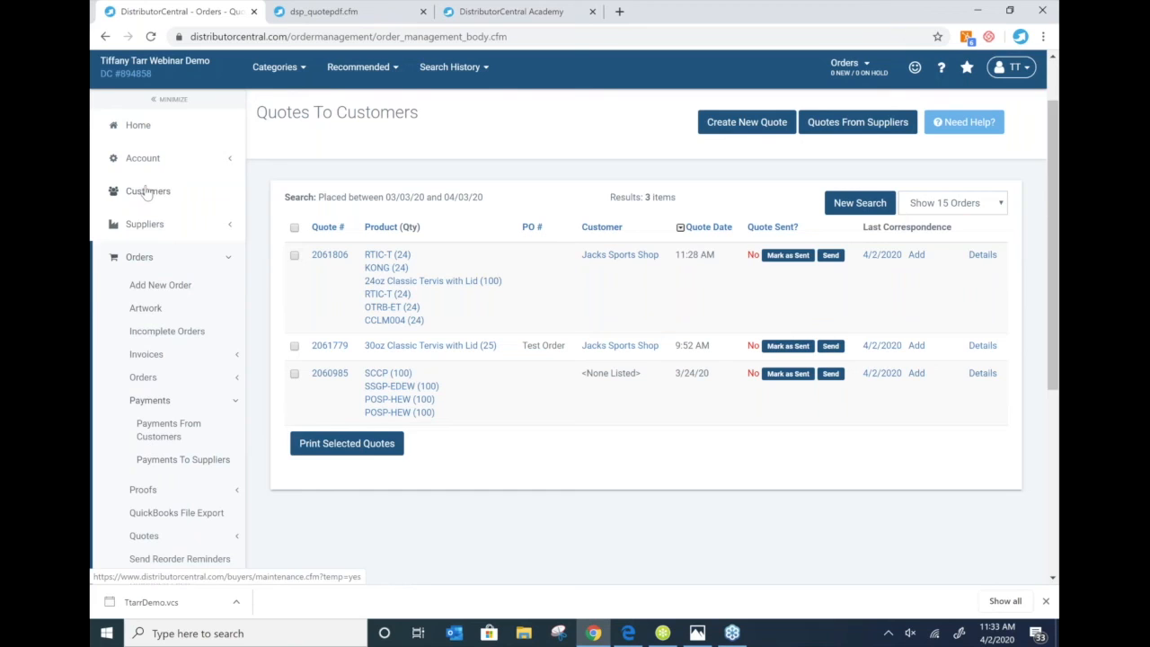
{"action": "scroll", "coordinate": [145, 194], "scroll_direction": "up", "scroll_amount": 1}
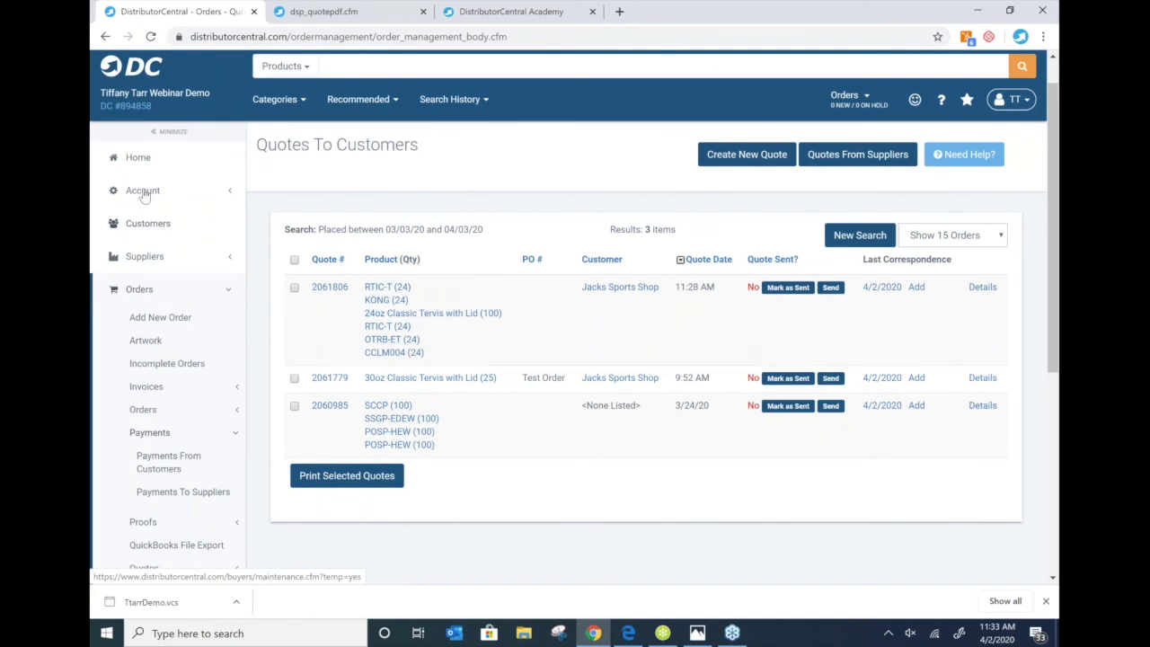
{"action": "left_click", "coordinate": [142, 191]}
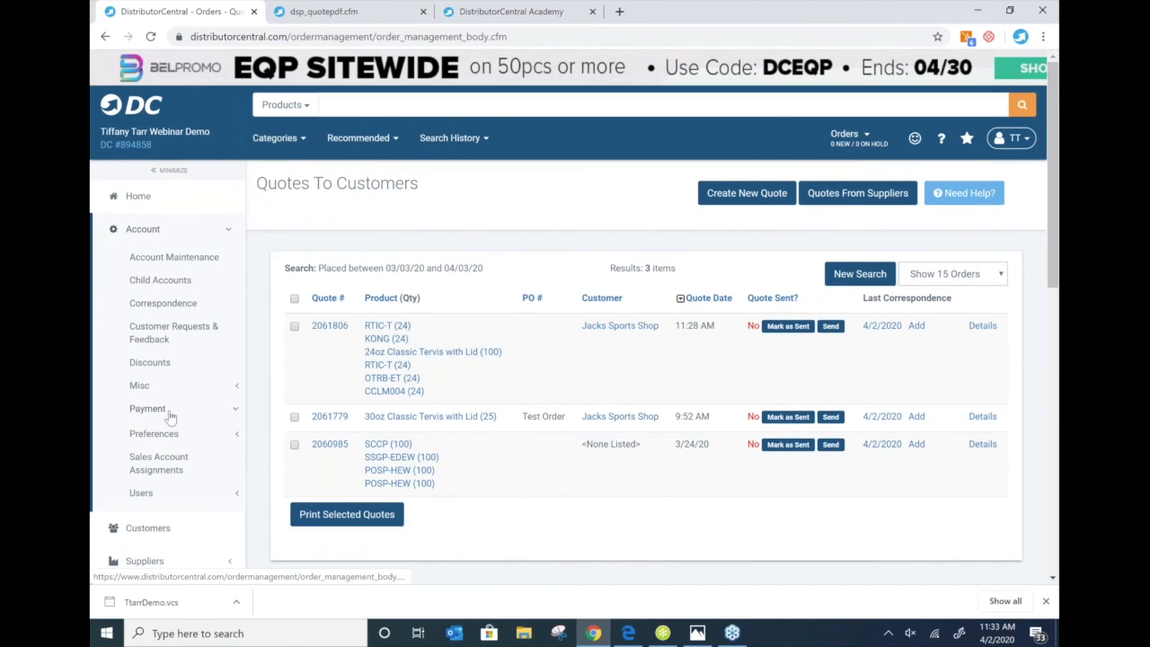
{"action": "left_click", "coordinate": [148, 409]}
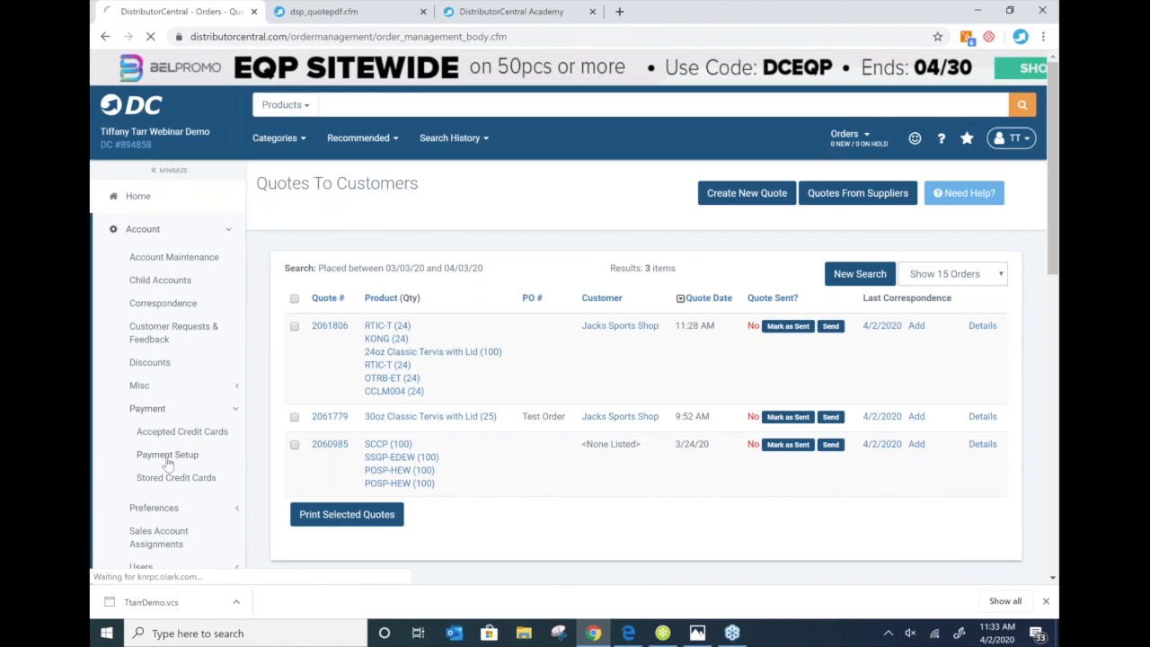
{"action": "left_click", "coordinate": [166, 458]}
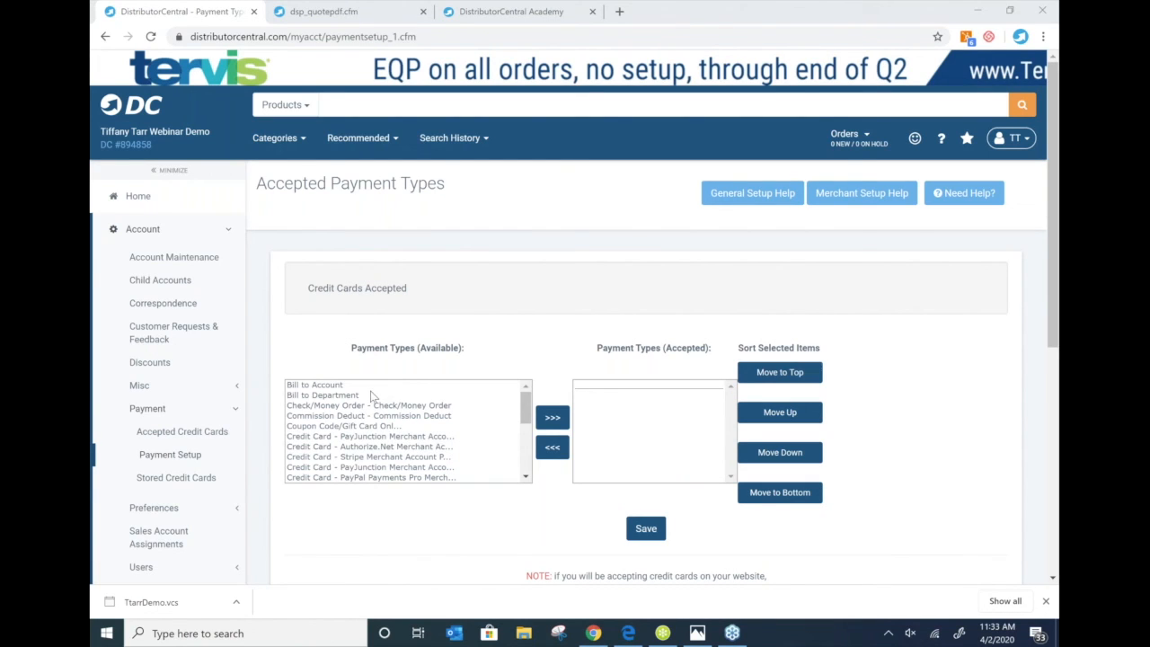
- Add Credit Card - Authorize.Net to accepted payment types, then view Accepted Credit Cards
{"action": "left_click_drag", "start_coordinate": [372, 396], "coordinate": [380, 428]}
{"action": "scroll", "coordinate": [380, 422], "scroll_direction": "up", "scroll_amount": 5}
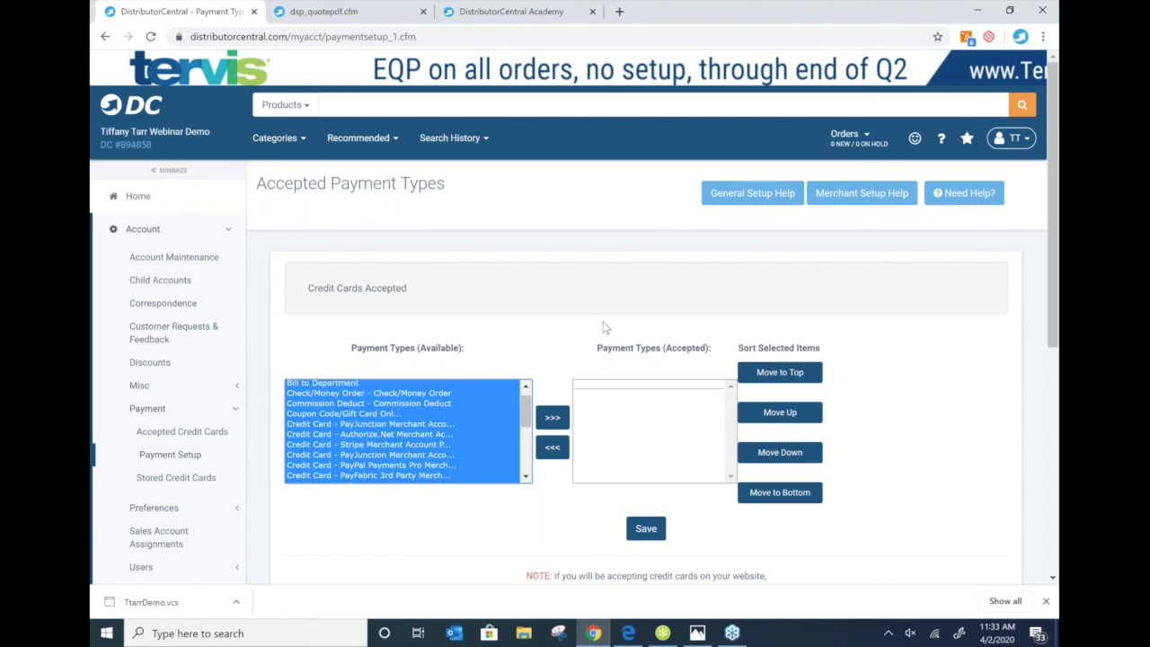
{"action": "left_click", "coordinate": [887, 352]}
{"action": "scroll", "coordinate": [886, 352], "scroll_direction": "down", "scroll_amount": 1}
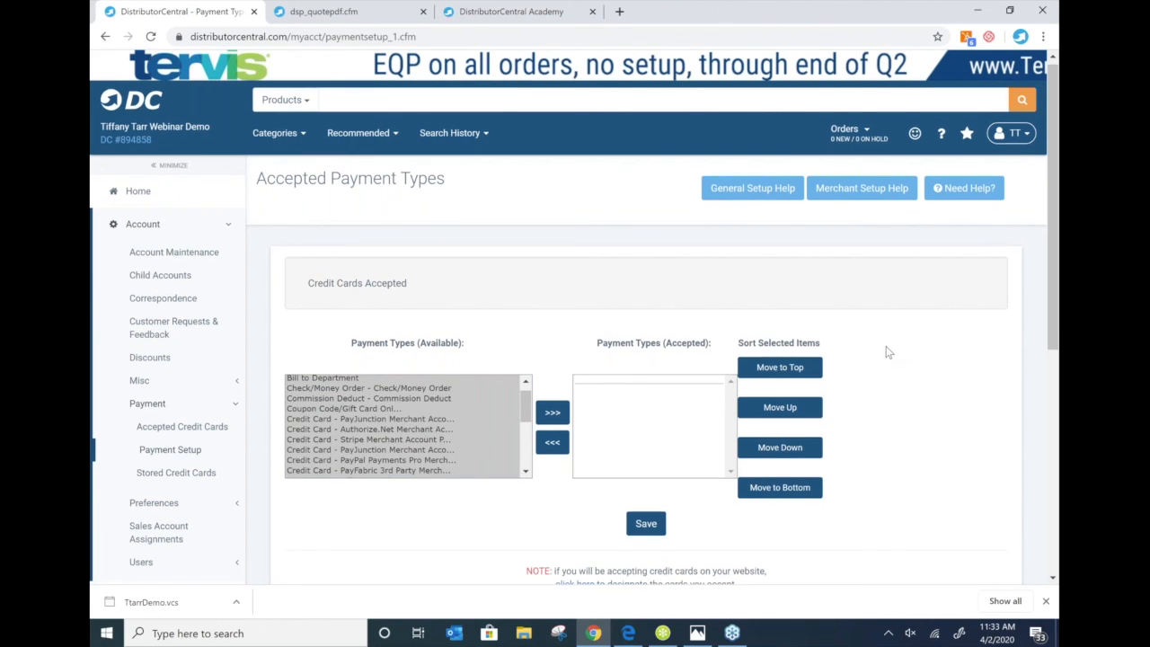
{"action": "scroll", "coordinate": [886, 352], "scroll_direction": "down", "scroll_amount": 2}
{"action": "left_click", "coordinate": [329, 173]}
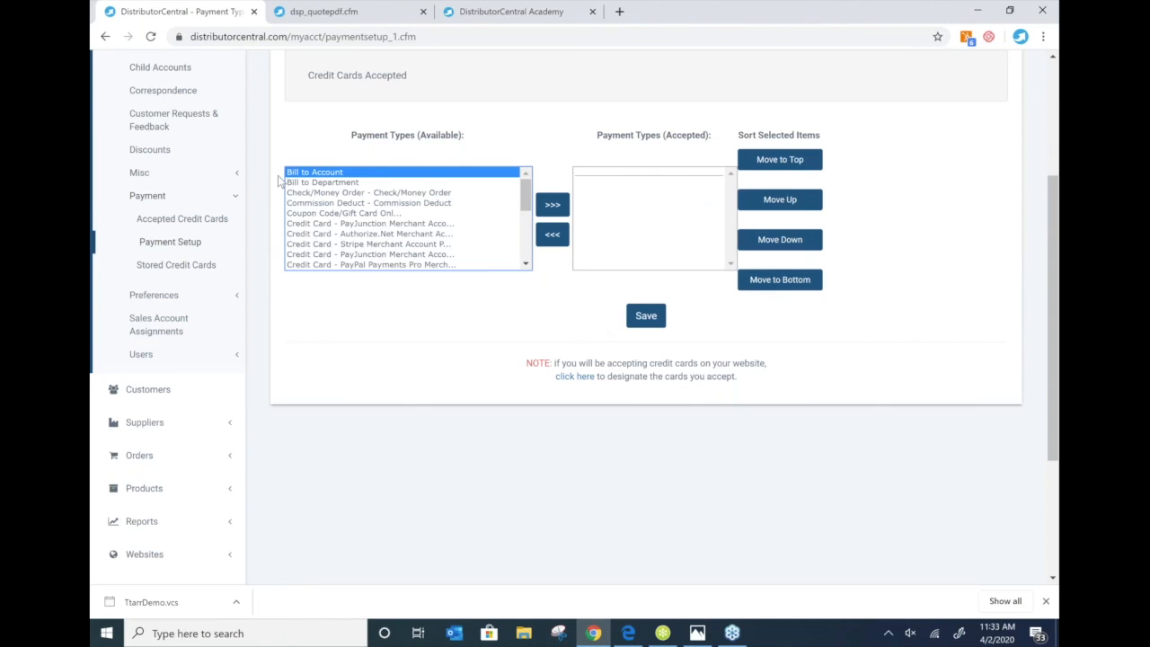
{"action": "left_click", "coordinate": [336, 234]}
{"action": "left_click", "coordinate": [553, 205]}
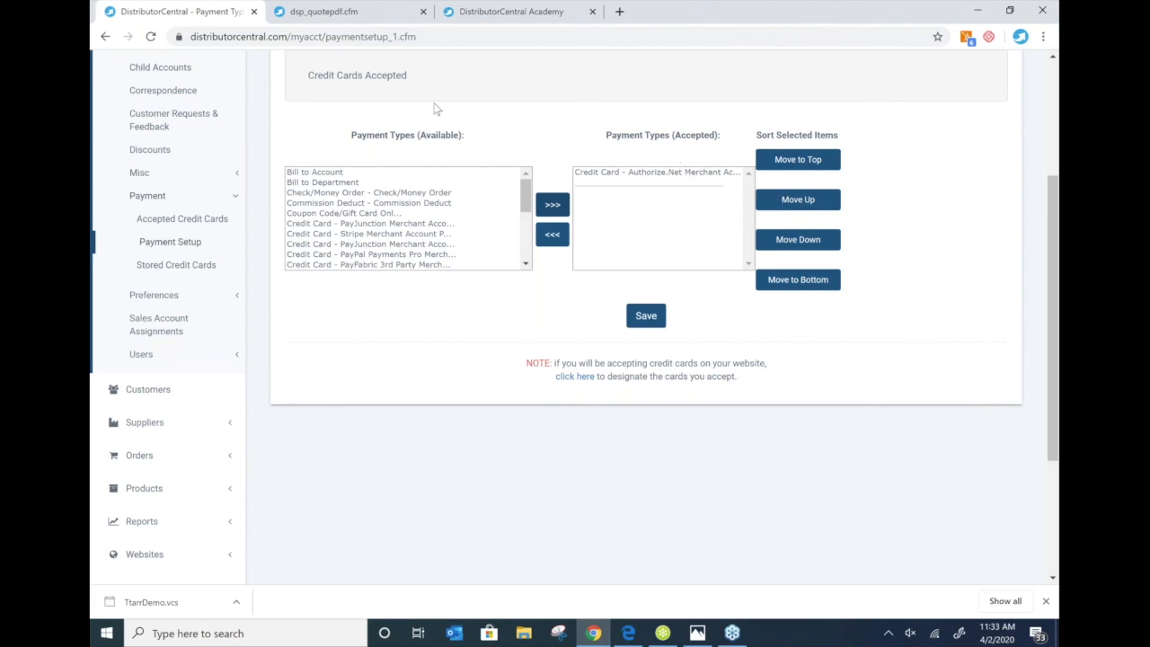
{"action": "left_click", "coordinate": [177, 219]}
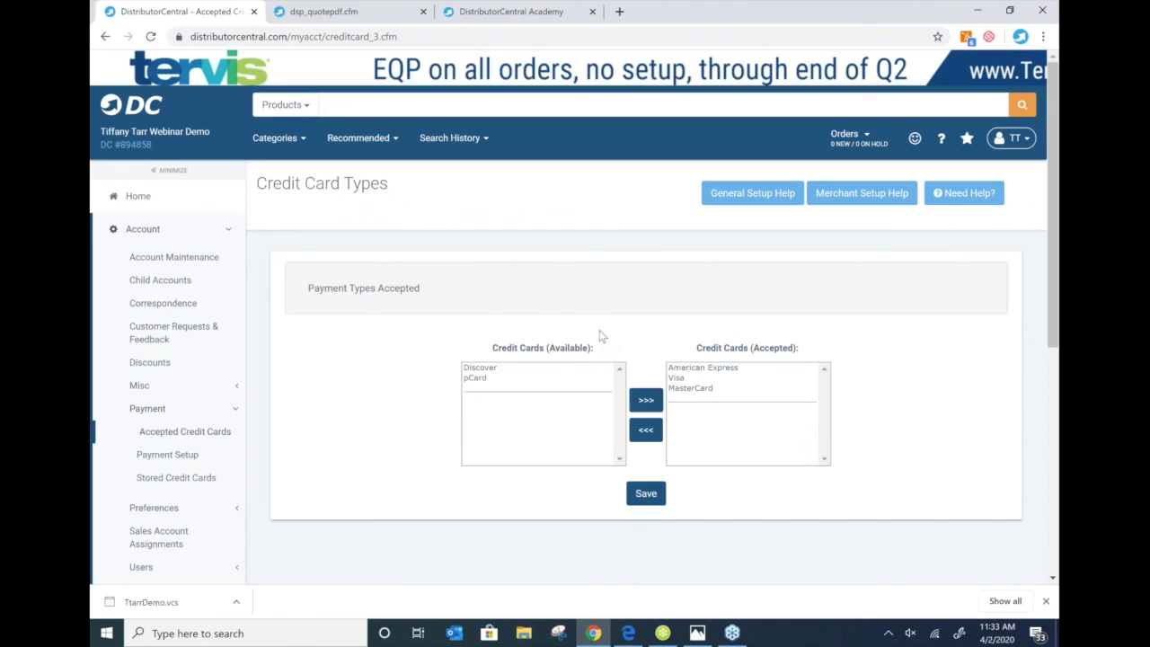
{"action": "scroll", "coordinate": [602, 325], "scroll_direction": "down", "scroll_amount": 1}
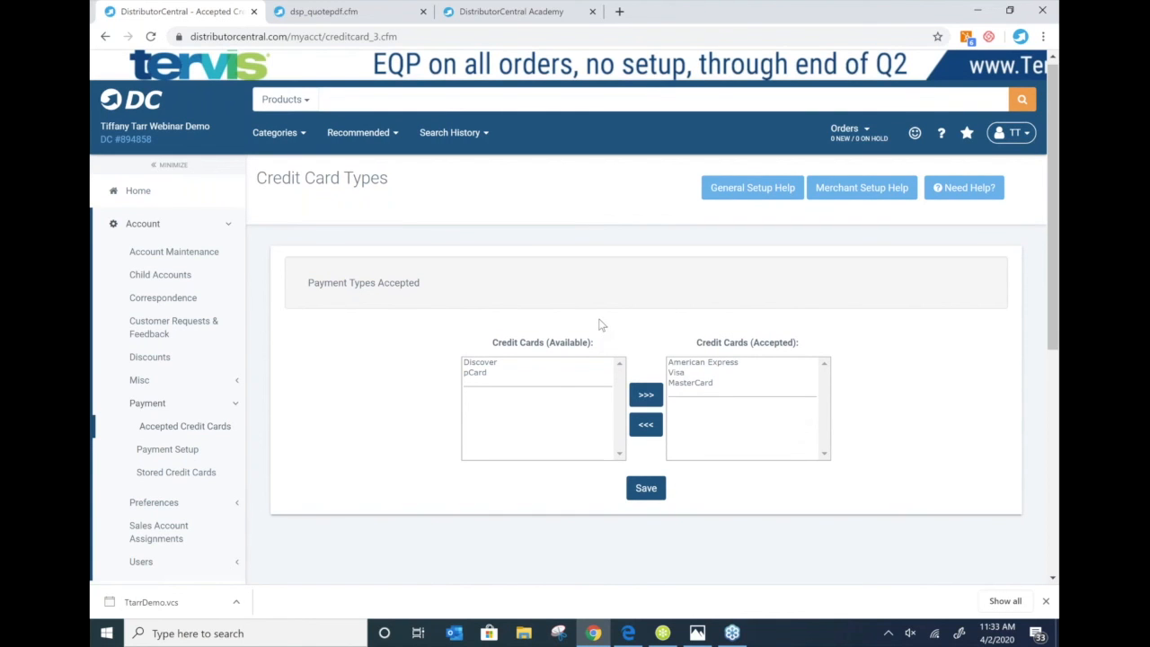
{"action": "scroll", "coordinate": [602, 324], "scroll_direction": "down", "scroll_amount": 1}
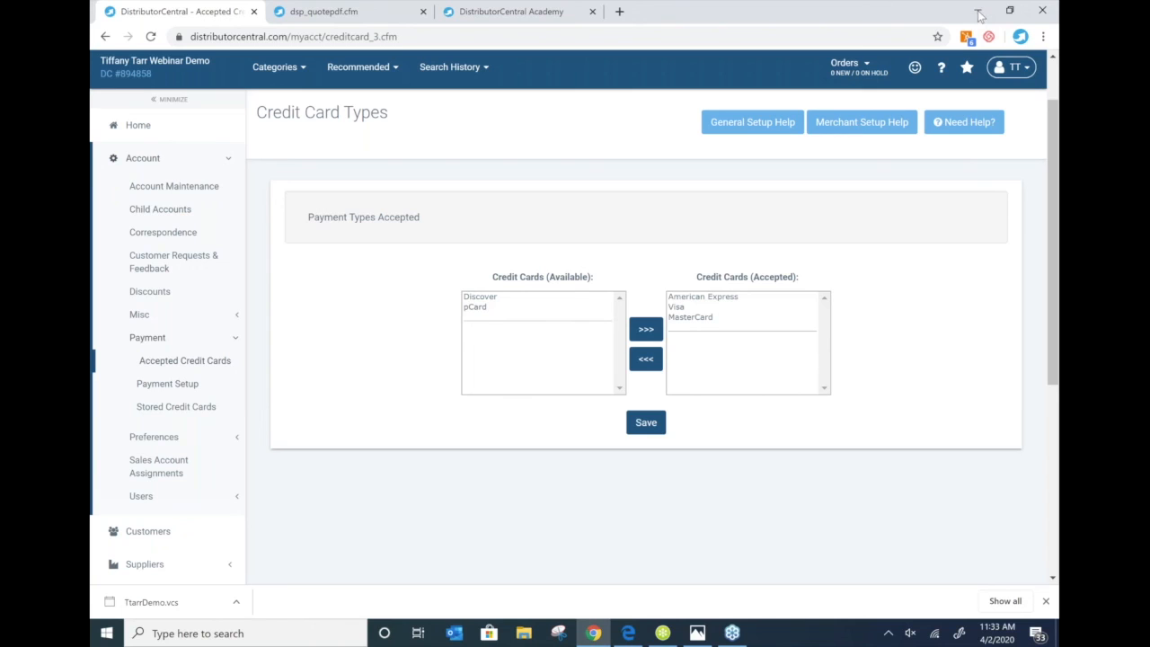
{"action": "left_click", "coordinate": [980, 16]}
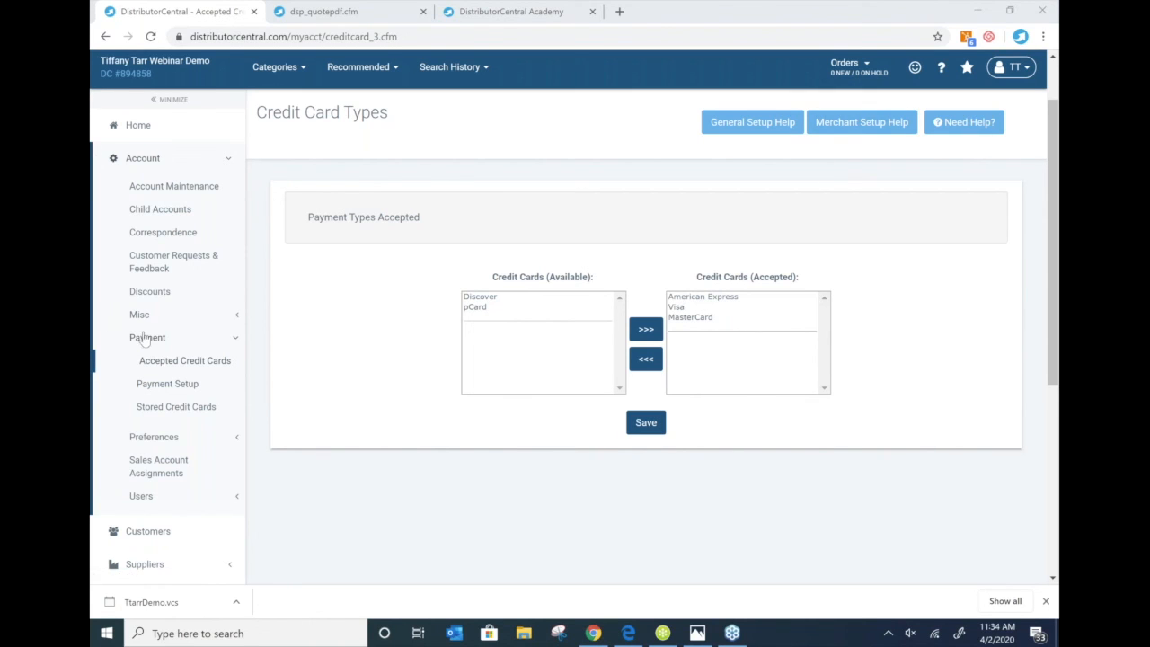
{"action": "left_click", "coordinate": [849, 128]}
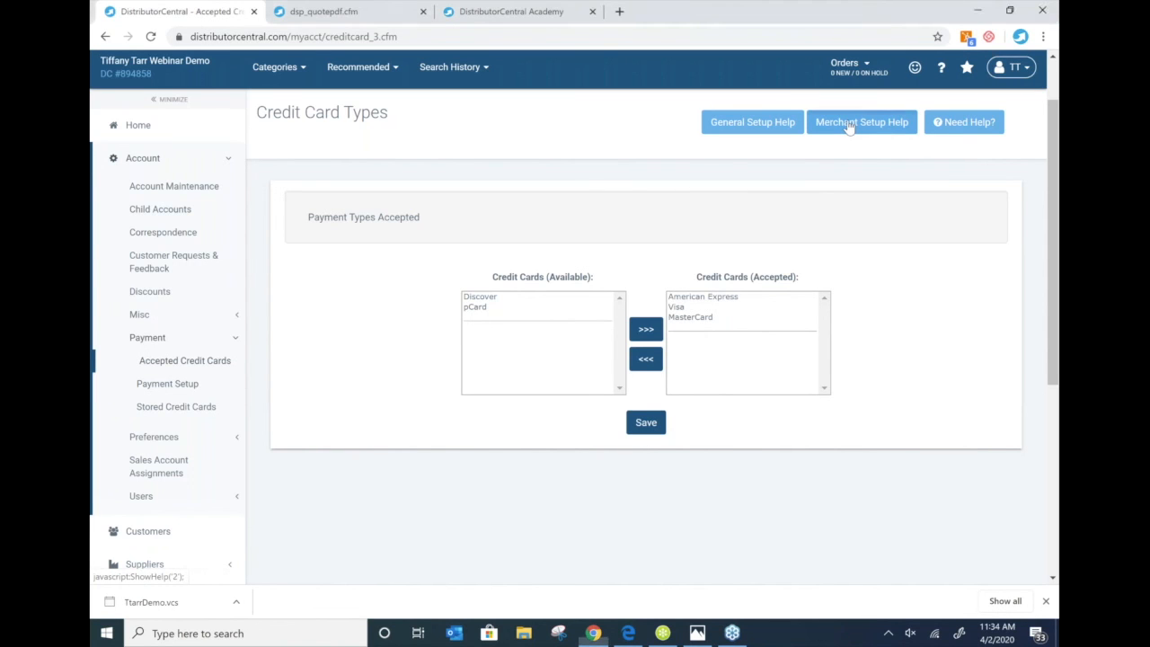
{"action": "left_click", "coordinate": [849, 128]}
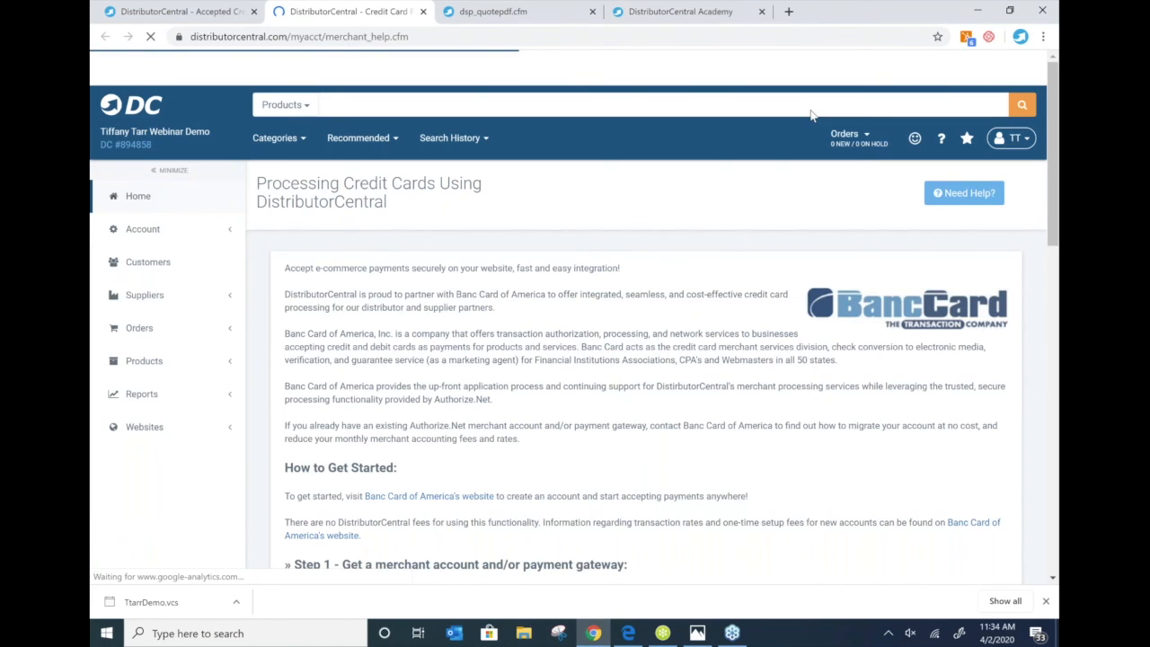
{"action": "scroll", "coordinate": [437, 223], "scroll_direction": "down", "scroll_amount": 1}
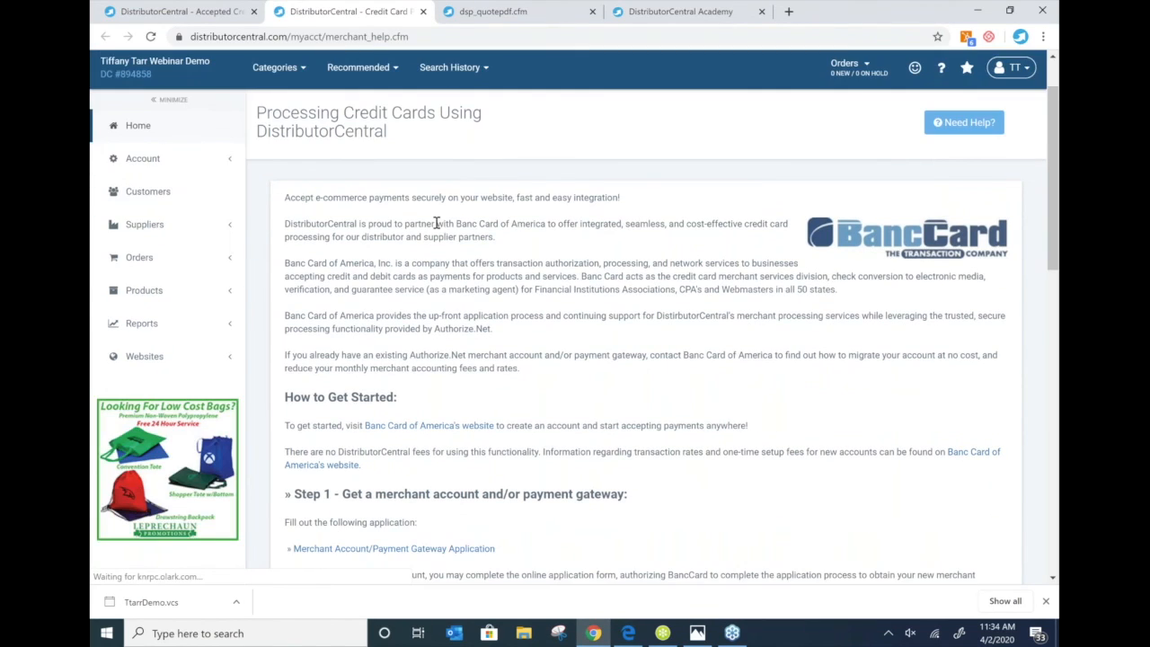
{"action": "scroll", "coordinate": [436, 223], "scroll_direction": "down", "scroll_amount": 2}
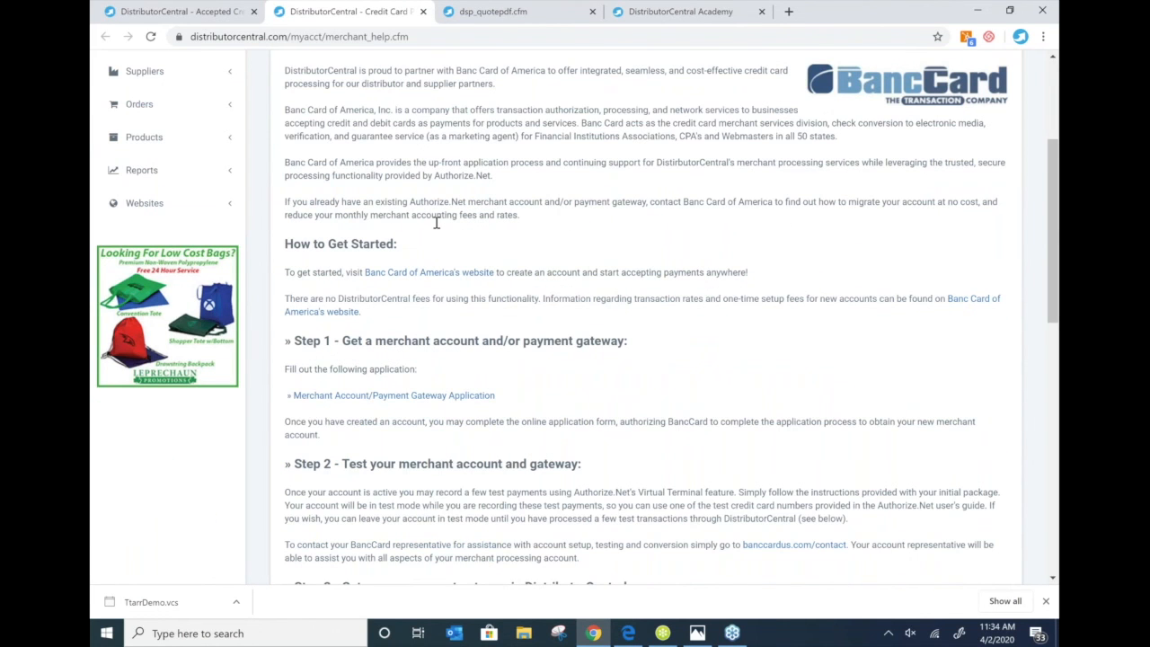
{"action": "scroll", "coordinate": [437, 223], "scroll_direction": "down", "scroll_amount": 5}
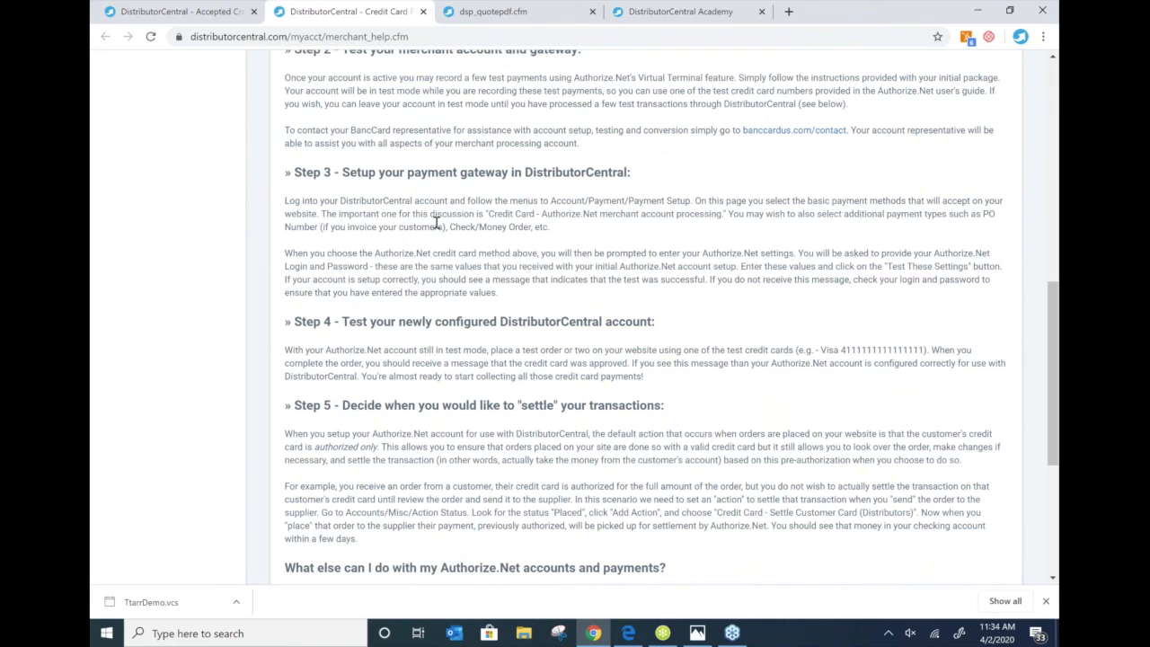
{"action": "scroll", "coordinate": [436, 223], "scroll_direction": "down", "scroll_amount": 2}
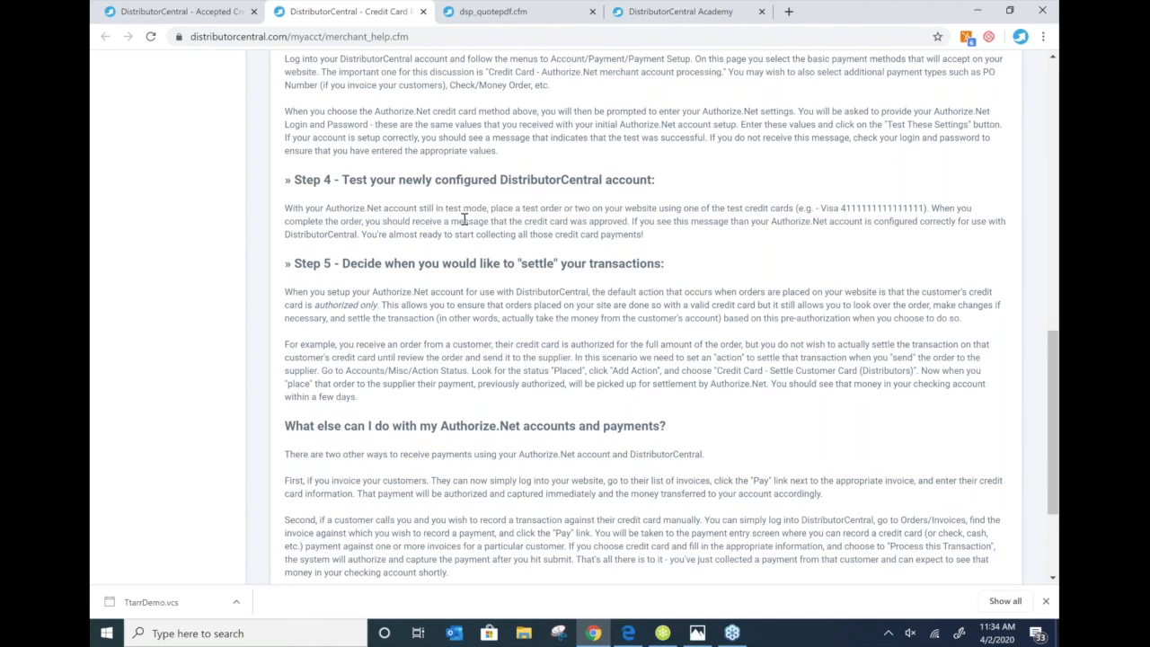
{"action": "scroll", "coordinate": [465, 220], "scroll_direction": "up", "scroll_amount": 1}
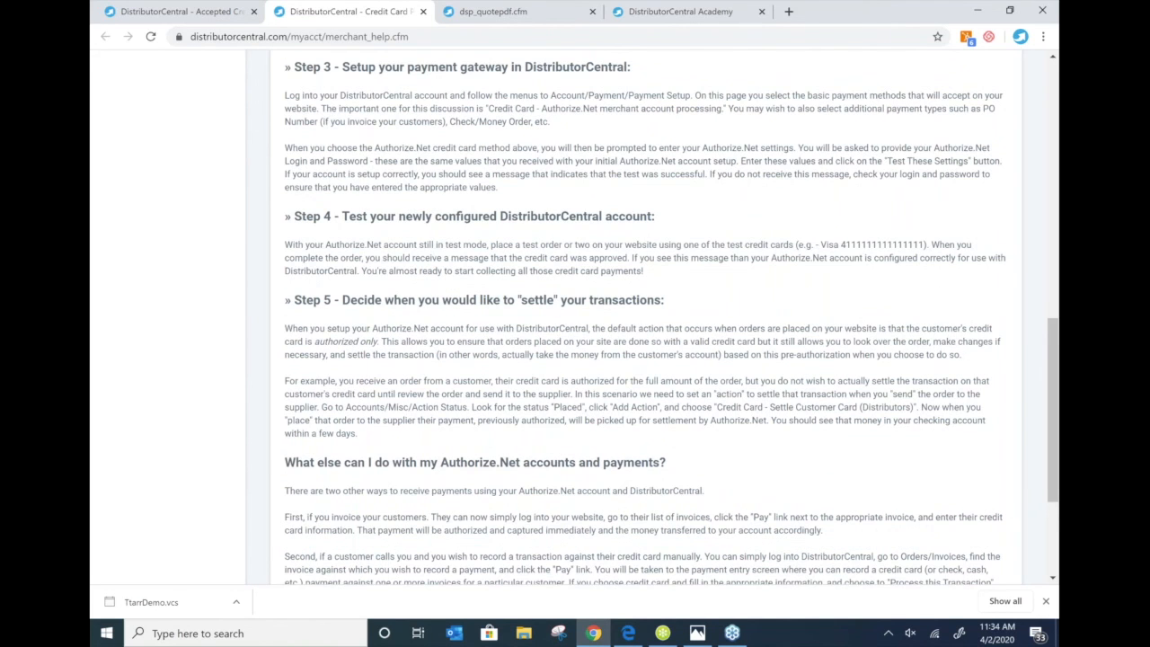
{"action": "scroll", "coordinate": [582, 261], "scroll_direction": "up", "scroll_amount": 4}
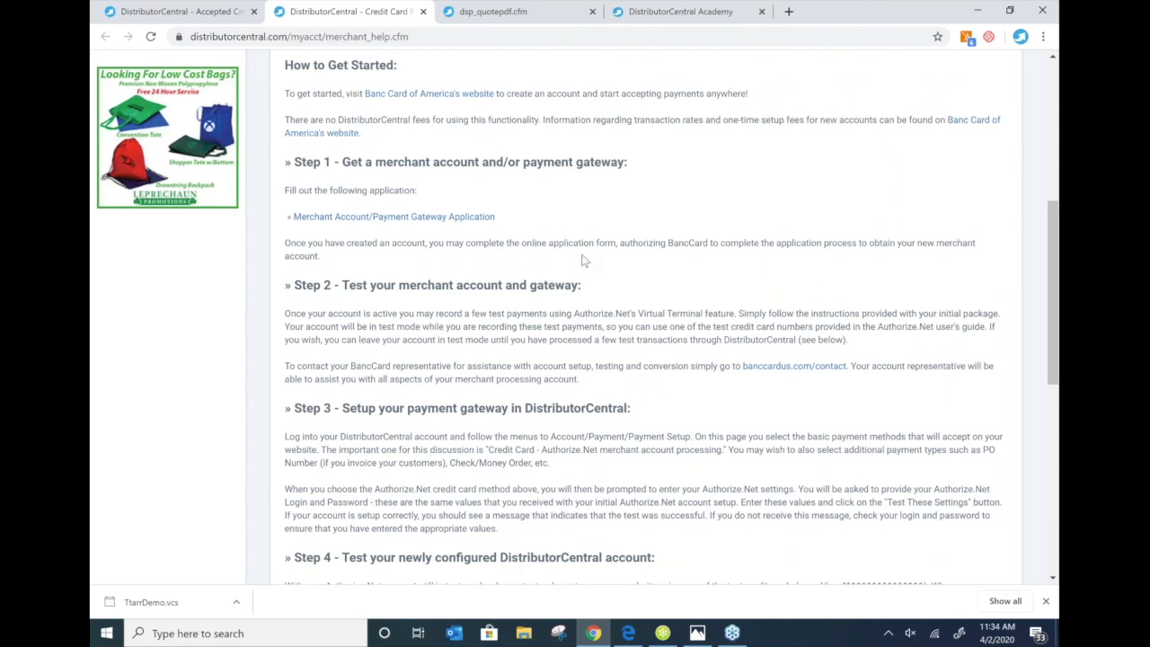
{"action": "scroll", "coordinate": [582, 260], "scroll_direction": "up", "scroll_amount": 1}
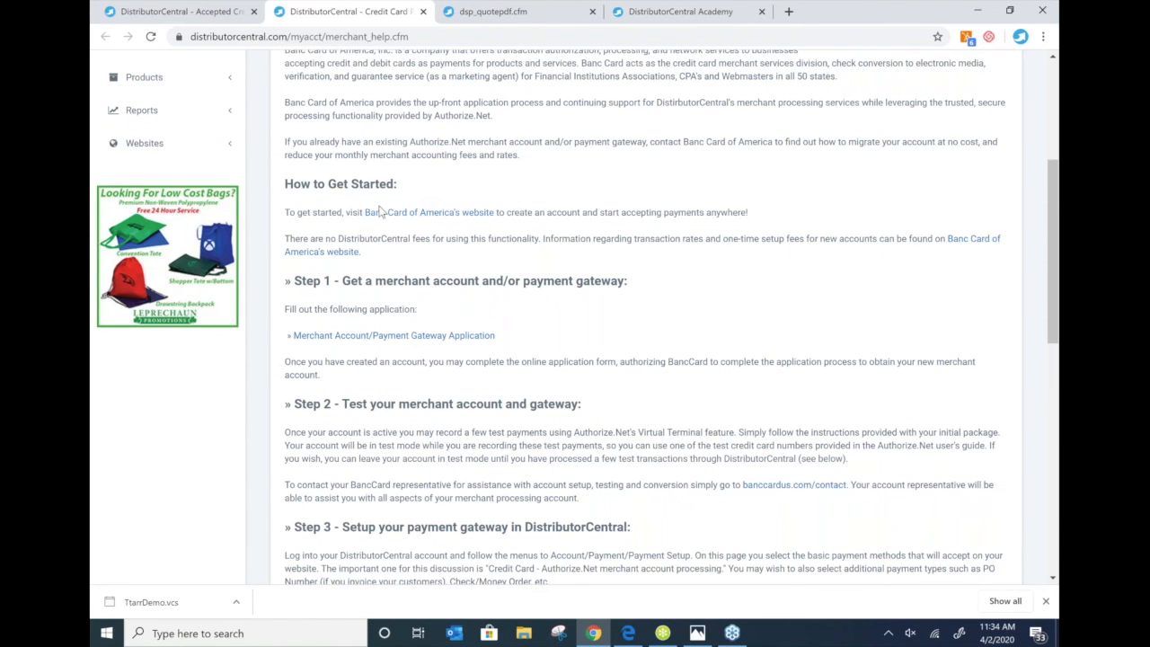
{"action": "scroll", "coordinate": [381, 211], "scroll_direction": "up", "scroll_amount": 1}
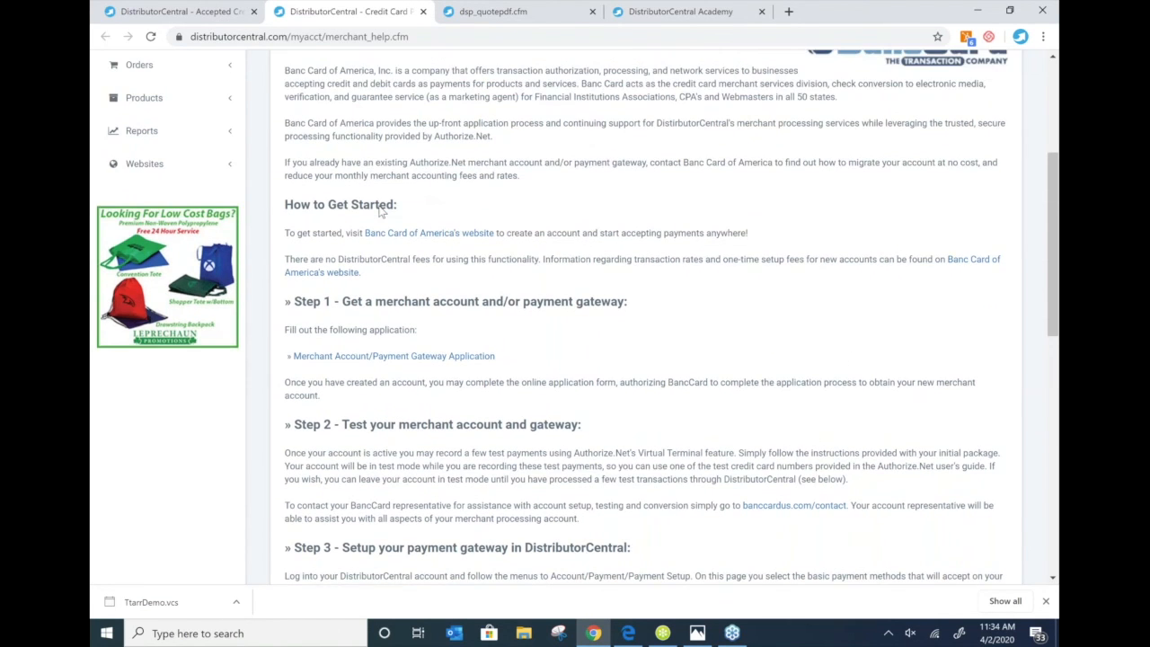
{"action": "scroll", "coordinate": [830, 118], "scroll_direction": "up", "scroll_amount": 2}
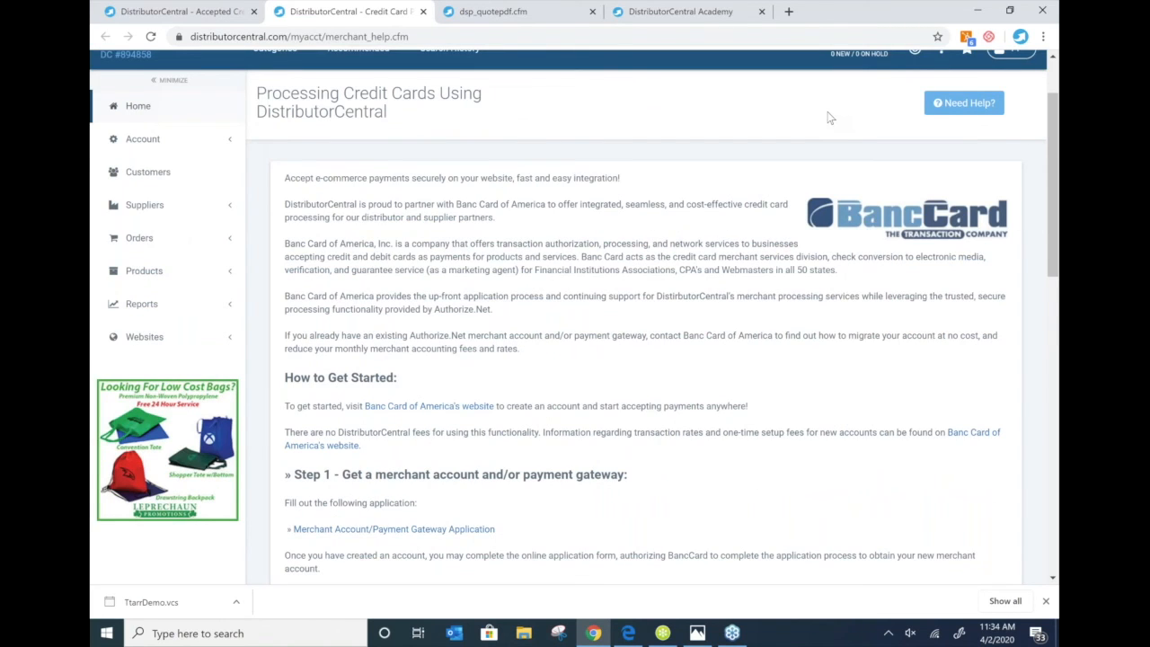
{"action": "scroll", "coordinate": [593, 171], "scroll_direction": "up", "scroll_amount": 1}
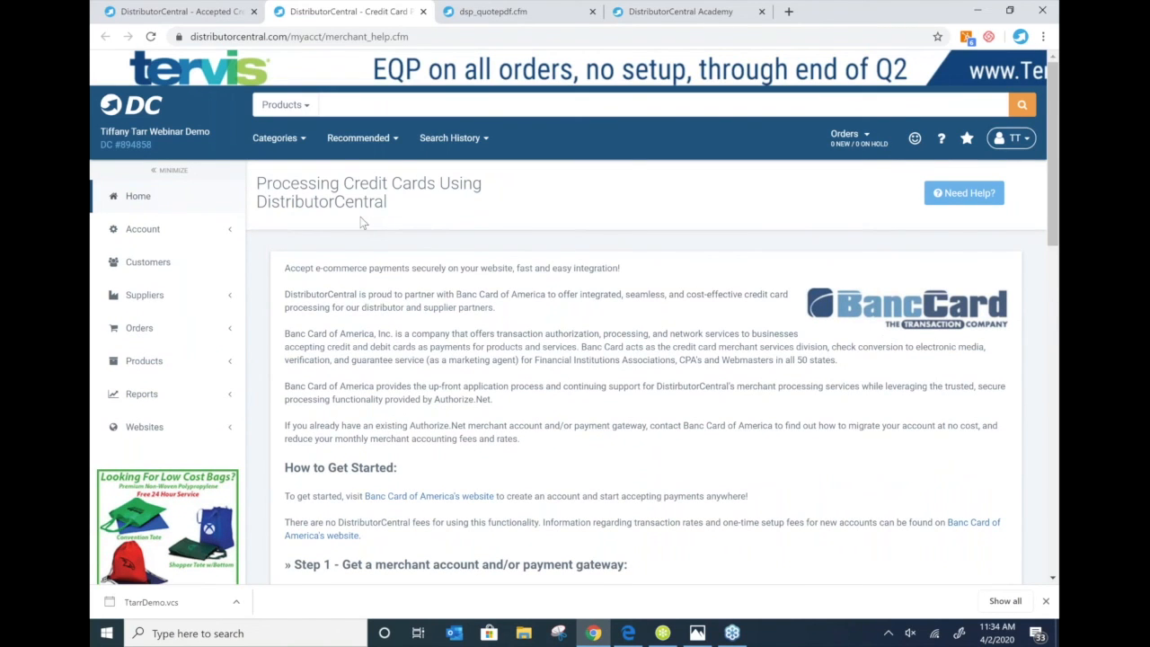
{"action": "scroll", "coordinate": [665, 274], "scroll_direction": "down", "scroll_amount": 2}
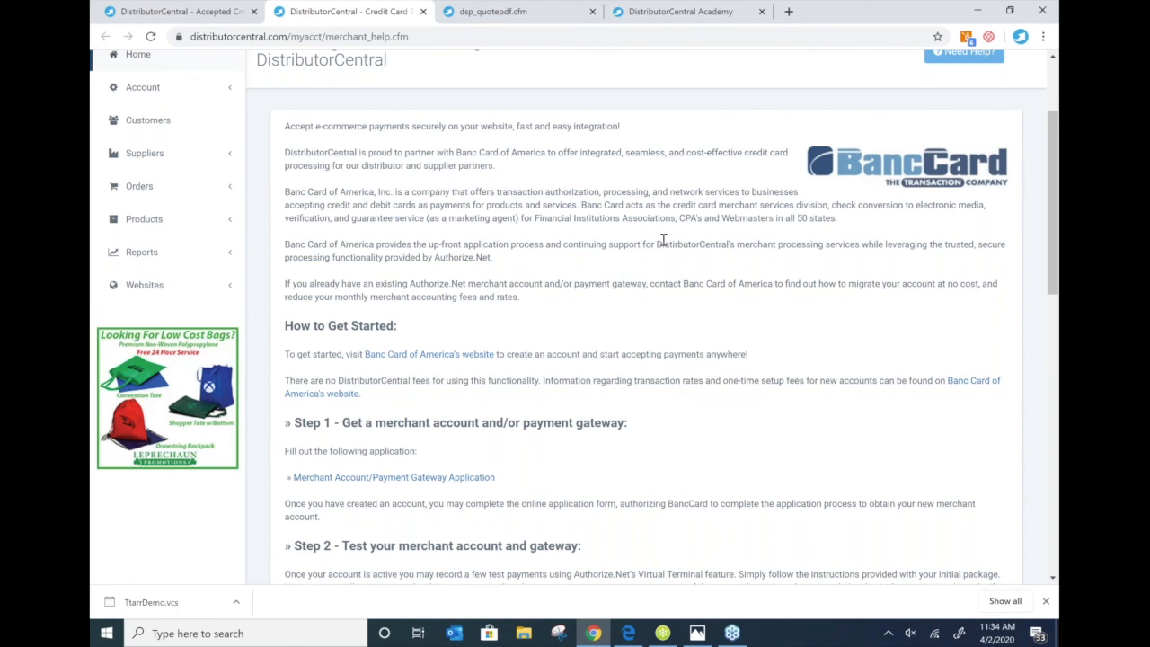
{"action": "scroll", "coordinate": [729, 145], "scroll_direction": "up", "scroll_amount": 1}
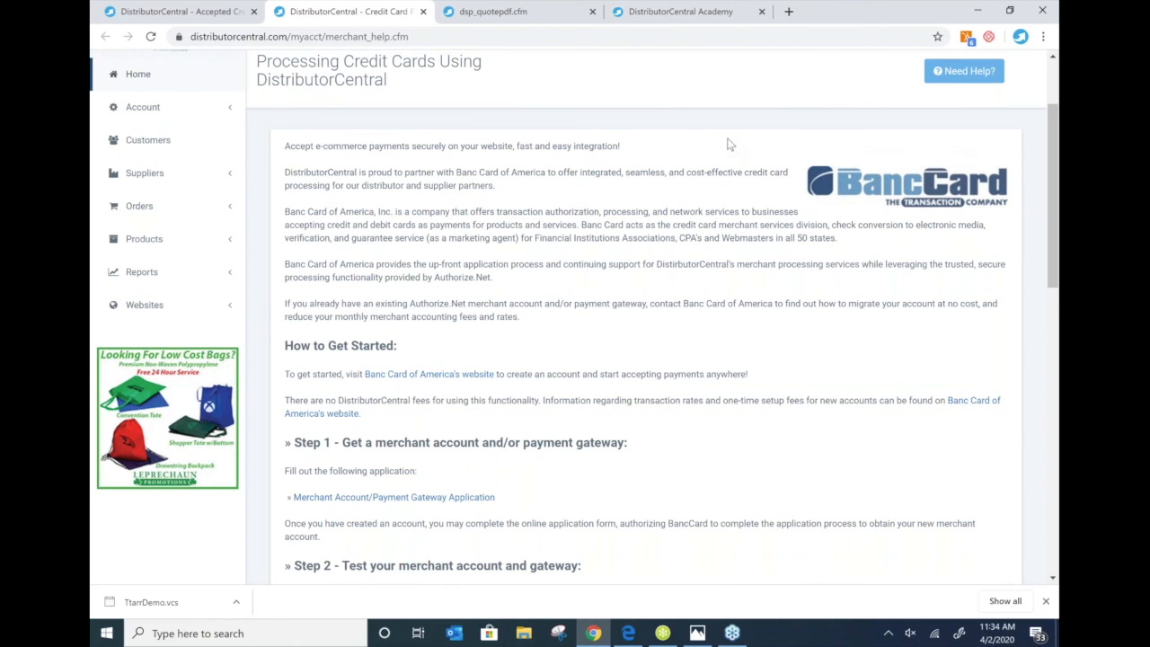
{"action": "scroll", "coordinate": [730, 145], "scroll_direction": "up", "scroll_amount": 2}
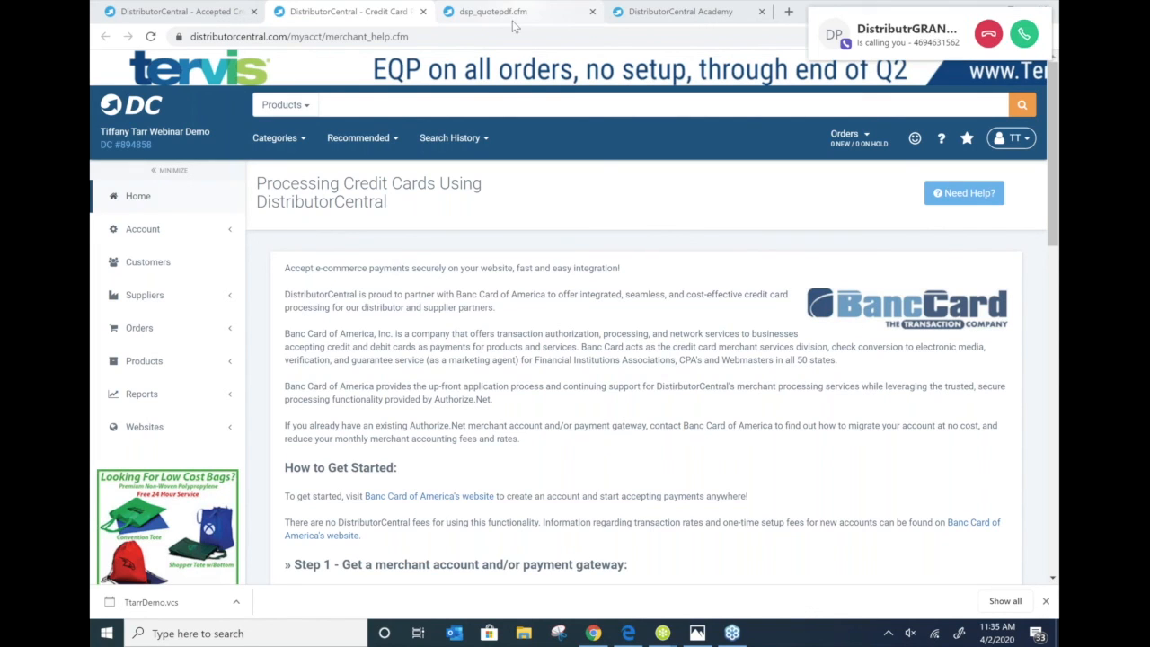
- Browse DistributorCentral Academy's help search, then show the Upcoming Webinars page's three sessions
{"action": "left_click", "coordinate": [698, 10]}
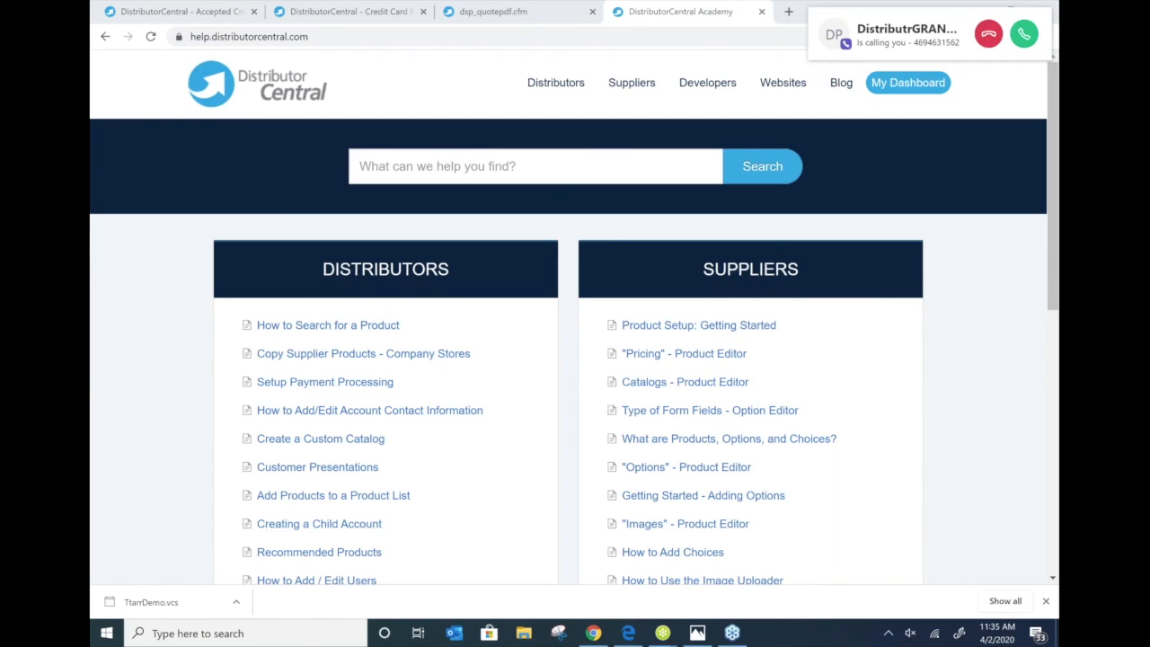
{"action": "left_click", "coordinate": [453, 171]}
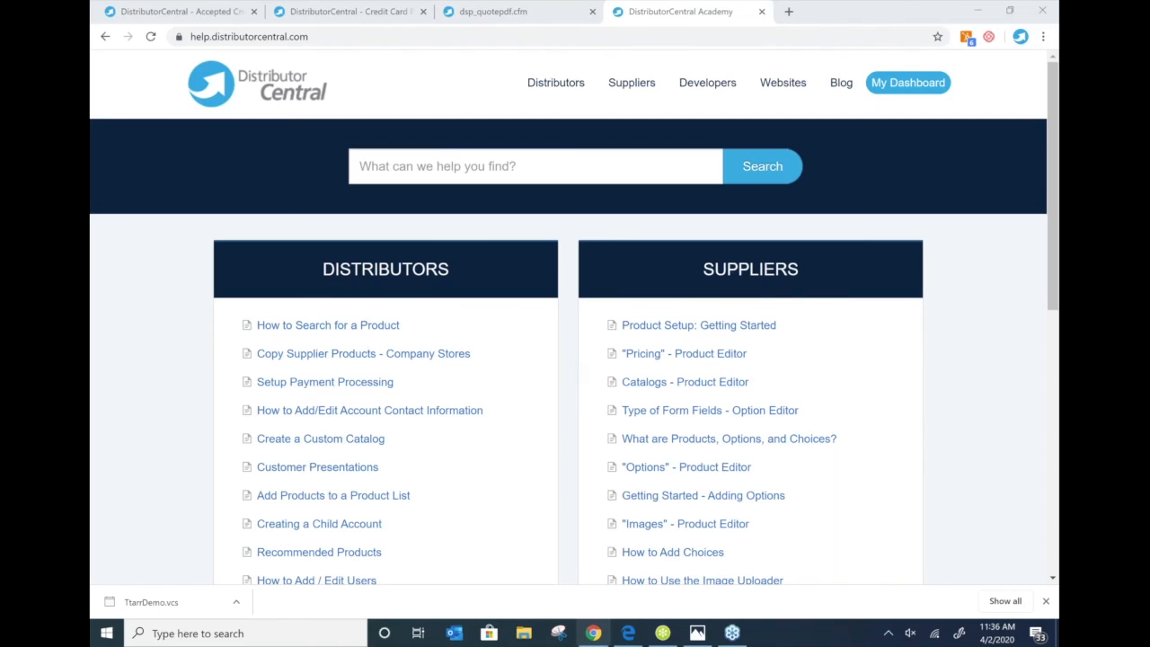
{"action": "mouse_move", "coordinate": [627, 633]}
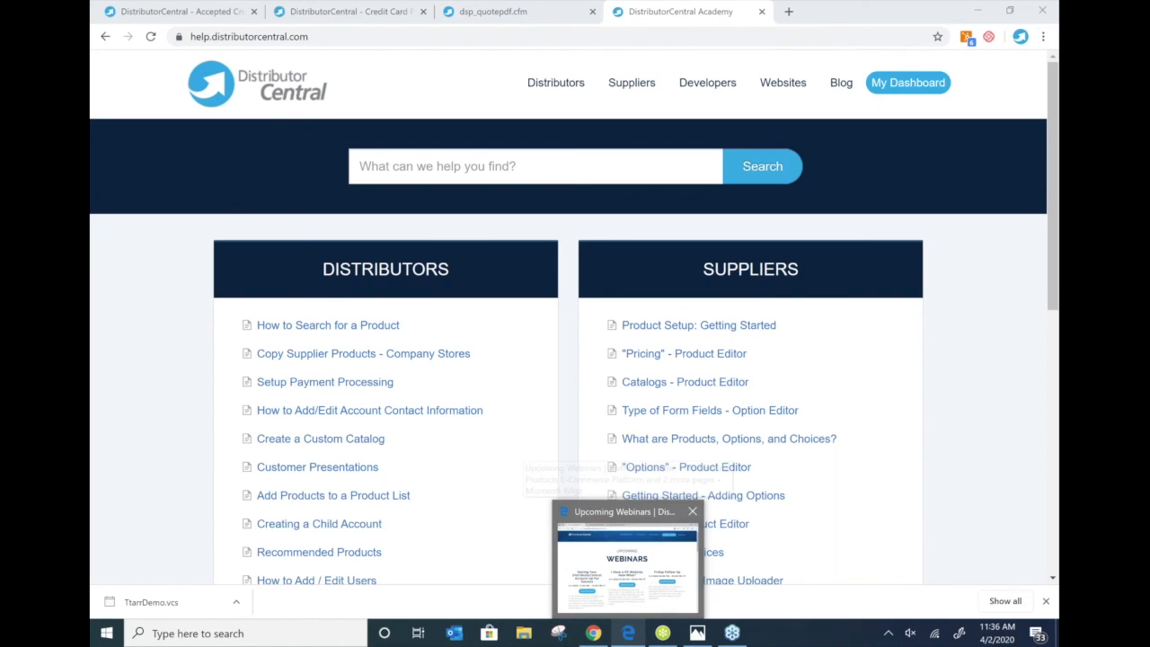
{"action": "left_click", "coordinate": [627, 561]}
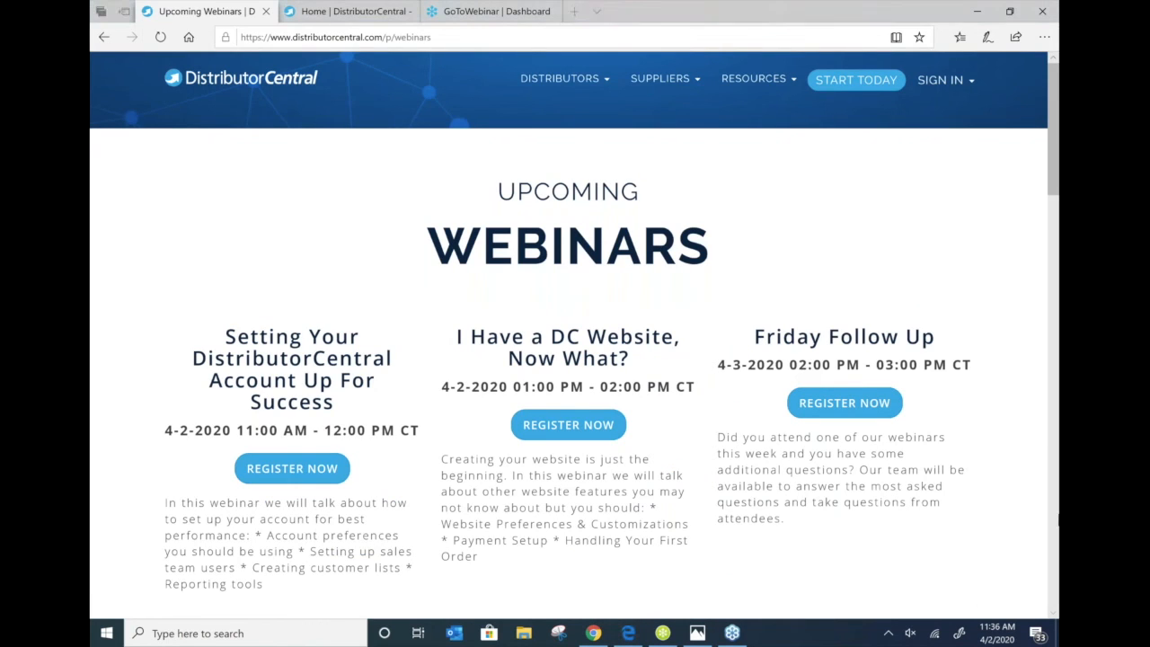
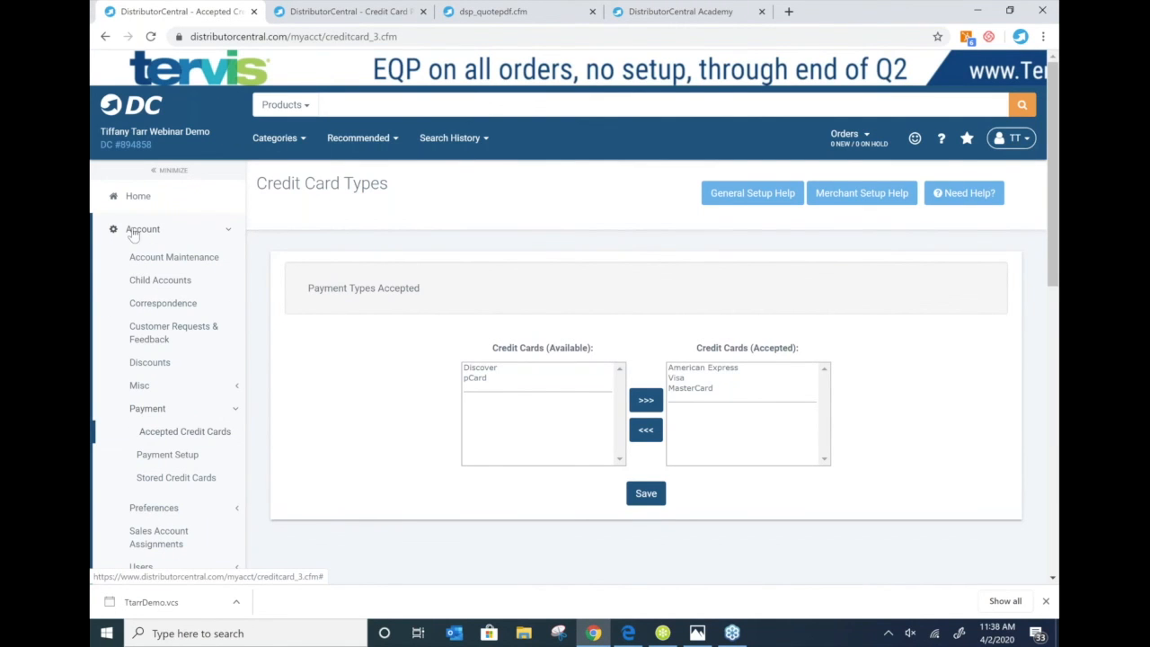
- From Home, search products for 'tumbler' (4,243 results) and expand the six-tumbler draft Product List
{"action": "left_click", "coordinate": [146, 199]}
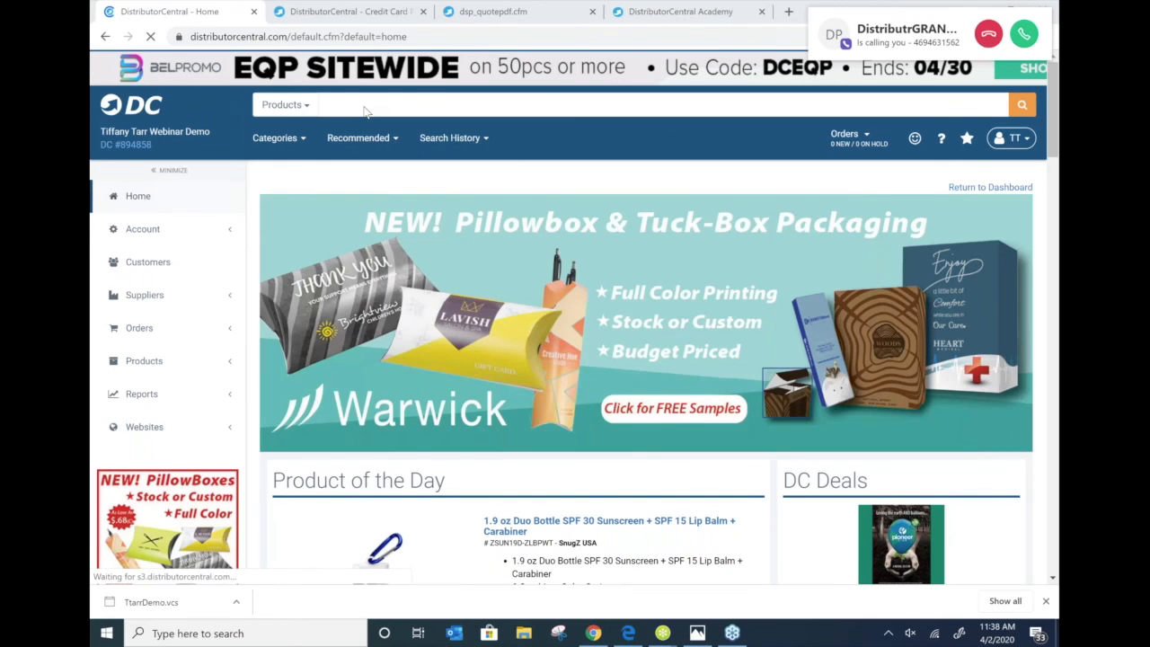
{"action": "left_click", "coordinate": [364, 105]}
{"action": "type", "text": "tumbler"}
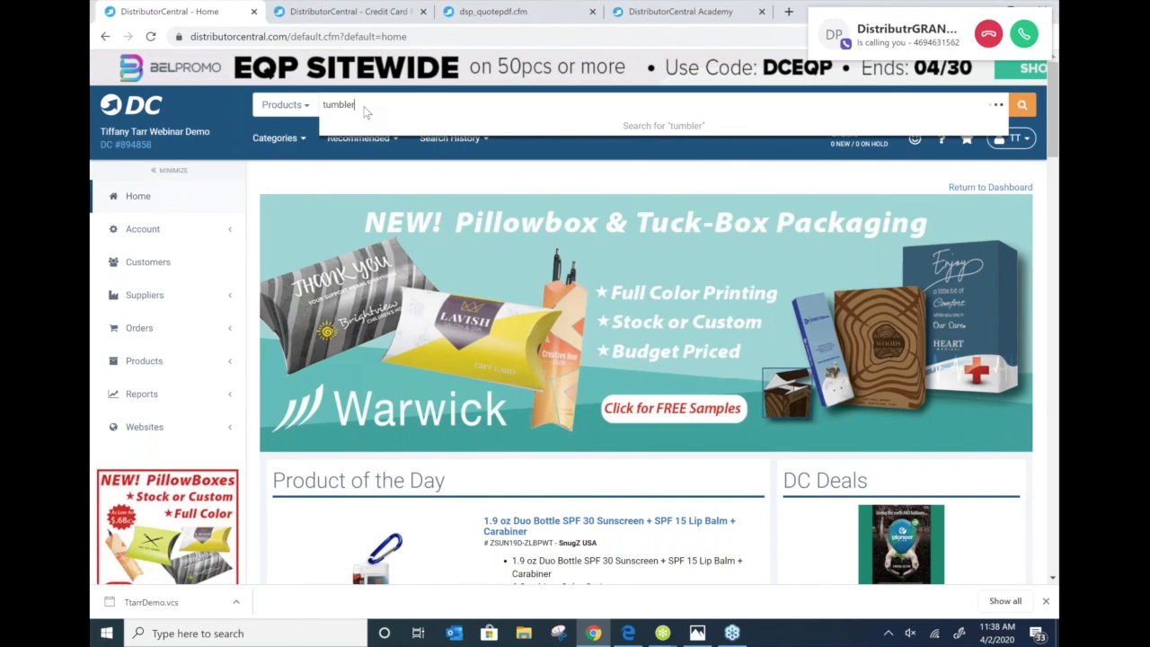
{"action": "key", "text": "Return"}
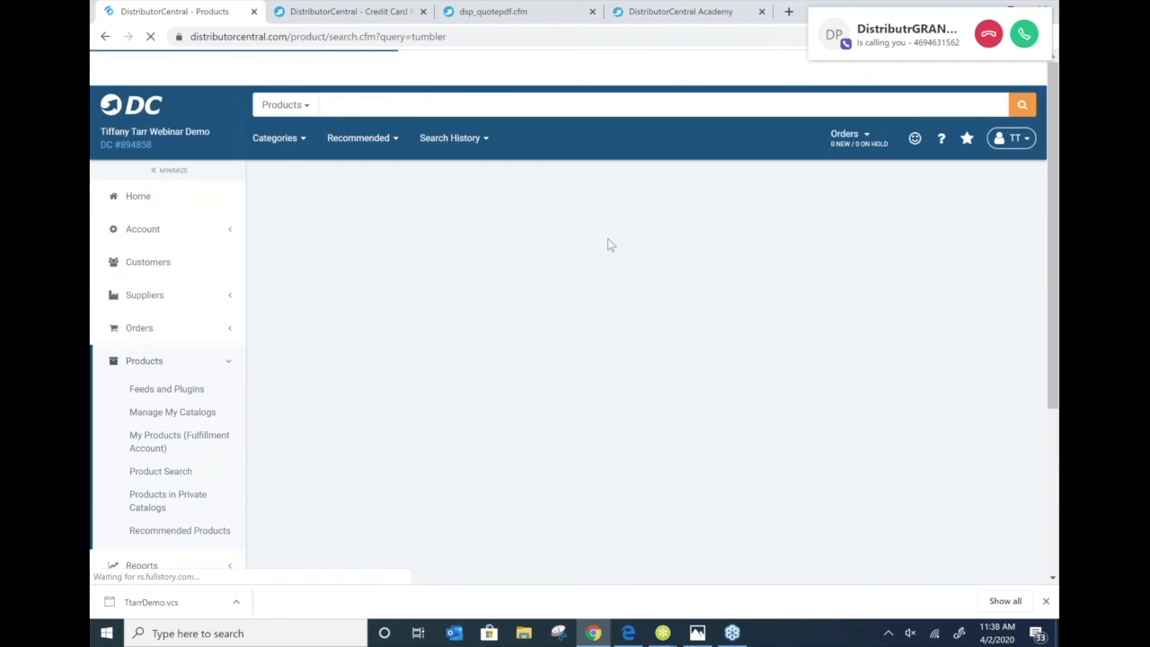
{"action": "scroll", "coordinate": [636, 250], "scroll_direction": "down", "scroll_amount": 2}
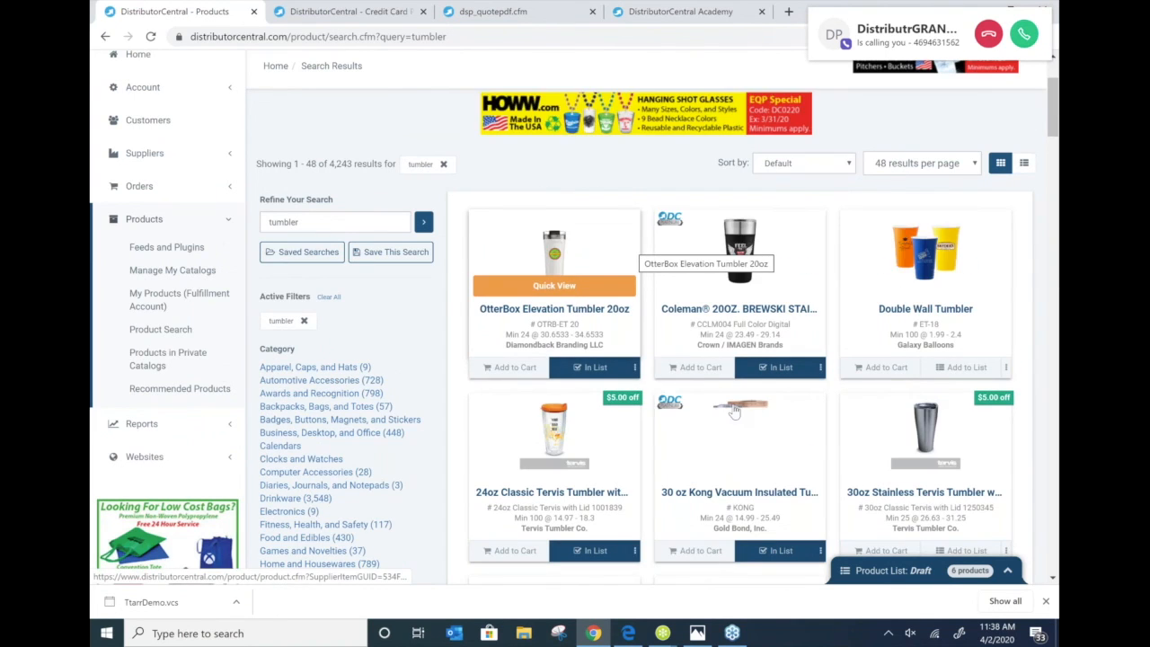
{"action": "scroll", "coordinate": [734, 410], "scroll_direction": "down", "scroll_amount": 3}
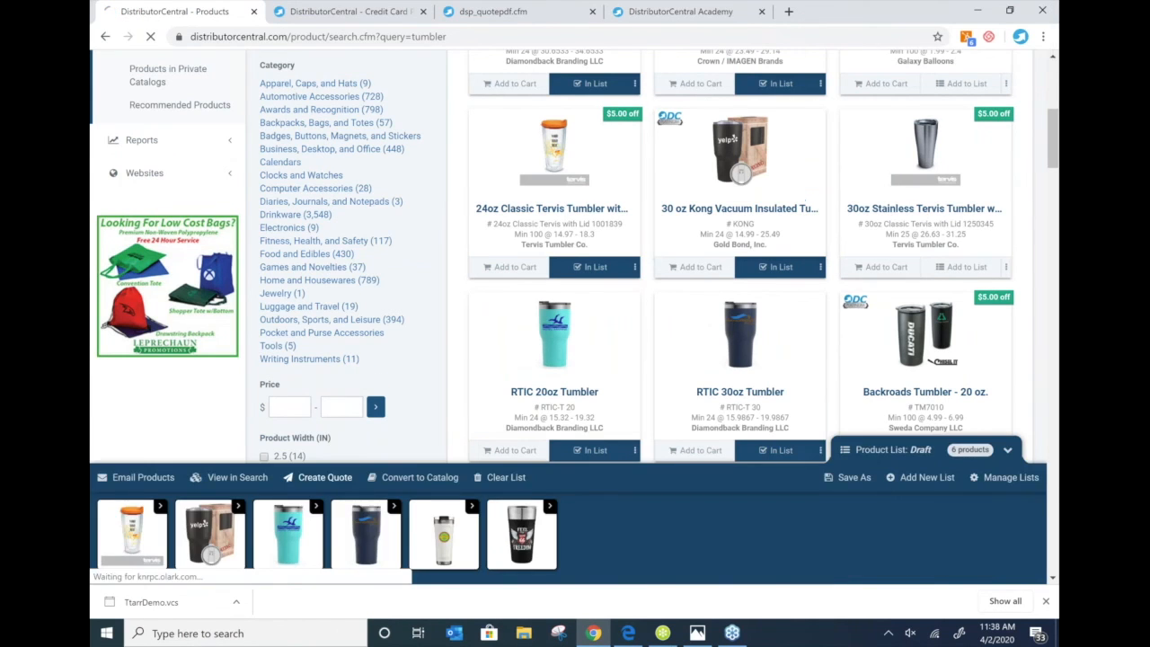
{"action": "left_click", "coordinate": [326, 477]}
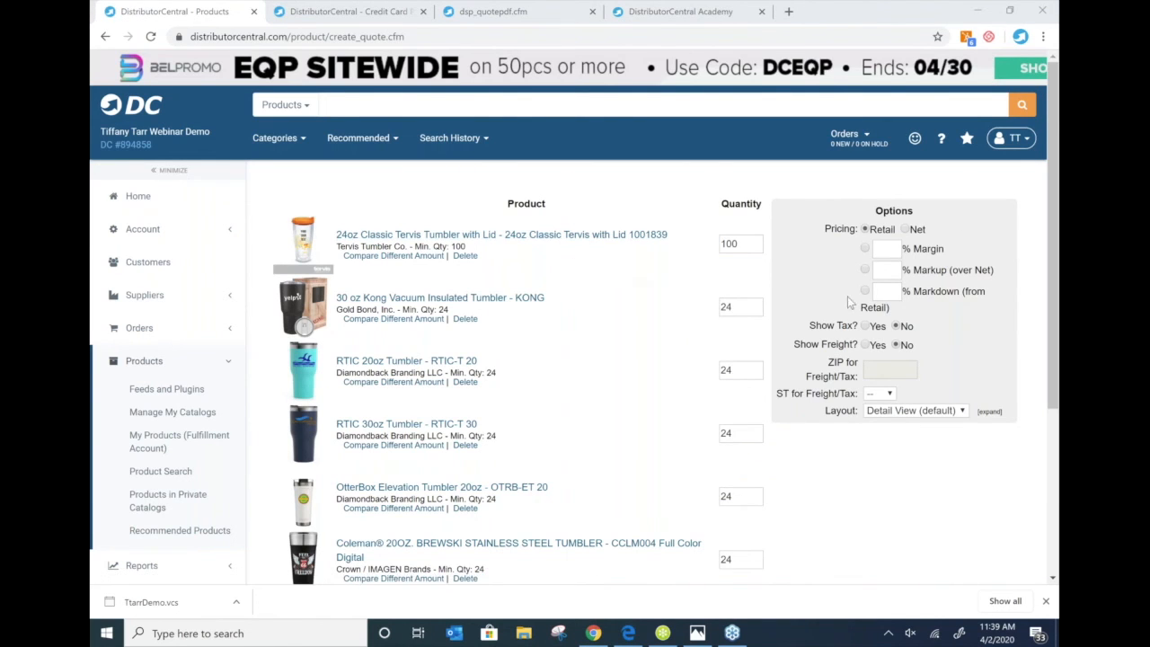
- Price the six-tumbler quote at a 20% markdown from retail
{"action": "left_click", "coordinate": [882, 250]}
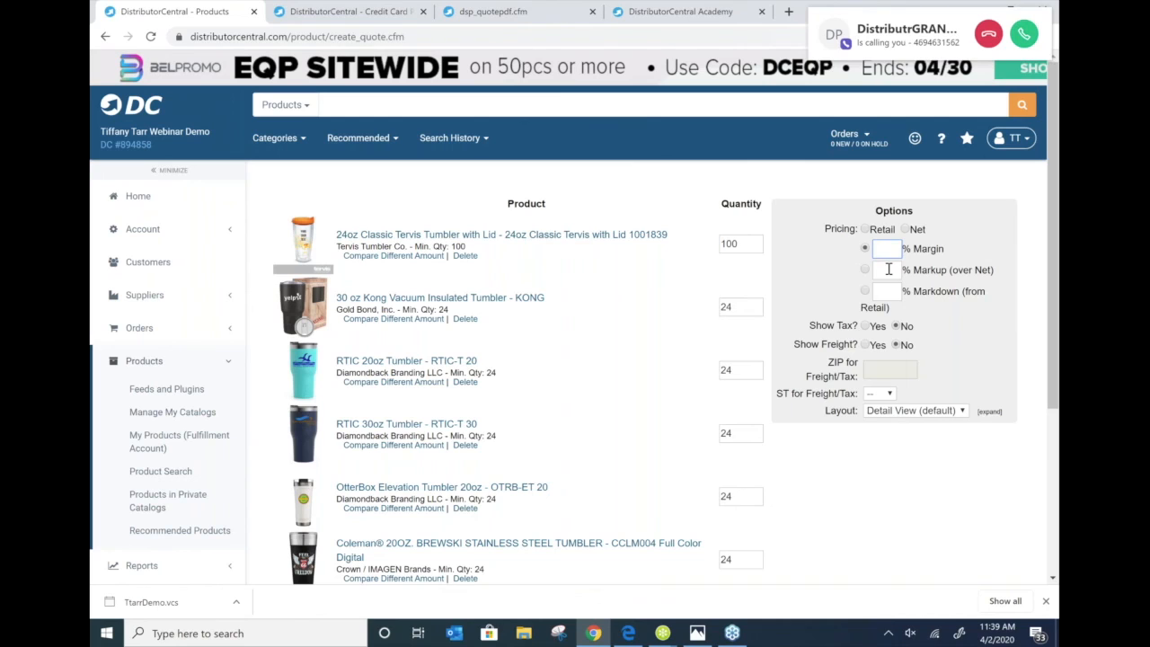
{"action": "left_click", "coordinate": [885, 291]}
{"action": "type", "text": "20"}
{"action": "left_click", "coordinate": [898, 443]}
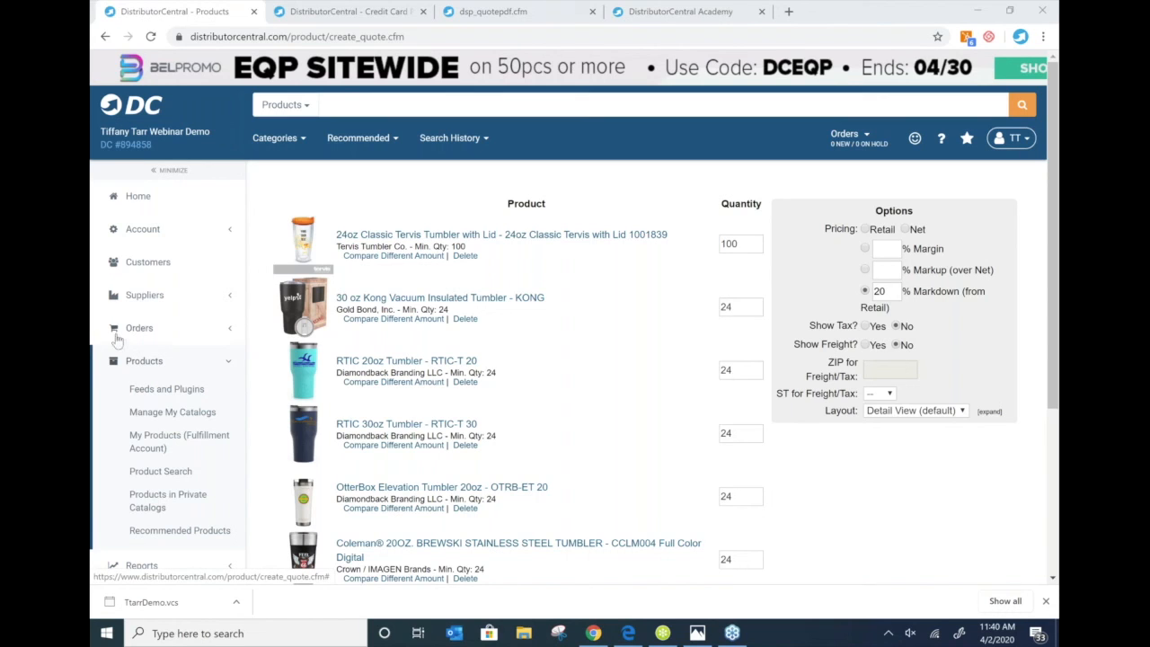
- Open Websites > Hosting Manager and view the sample website templates
{"action": "left_click", "coordinate": [274, 189]}
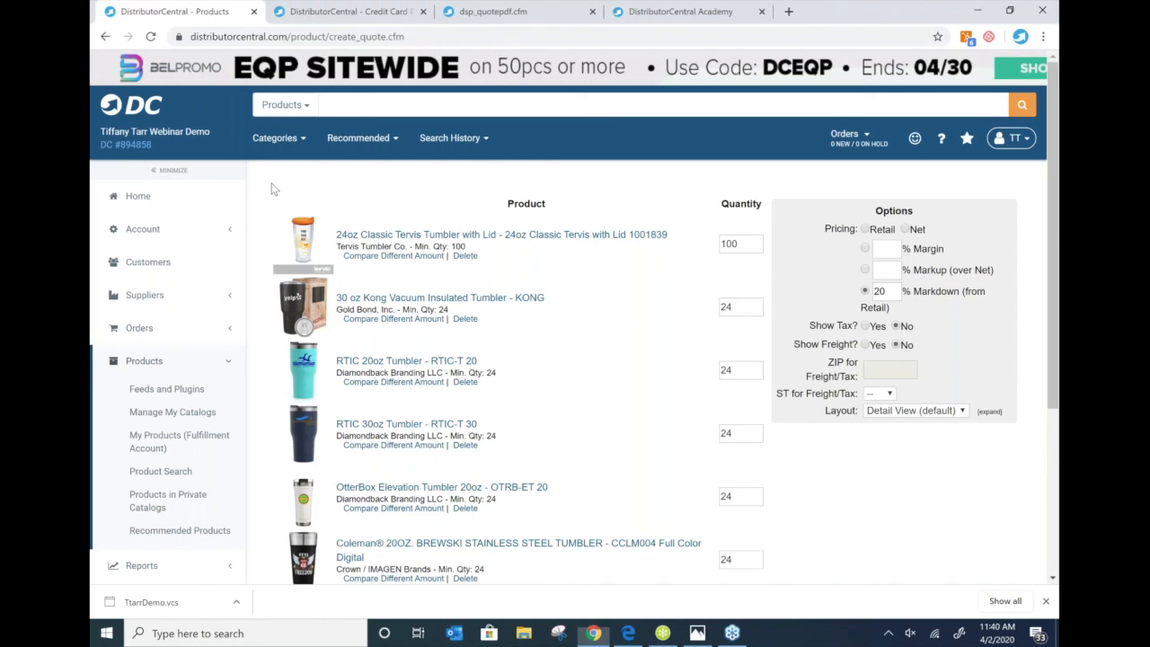
{"action": "scroll", "coordinate": [149, 384], "scroll_direction": "down", "scroll_amount": 3}
{"action": "left_click", "coordinate": [150, 384]}
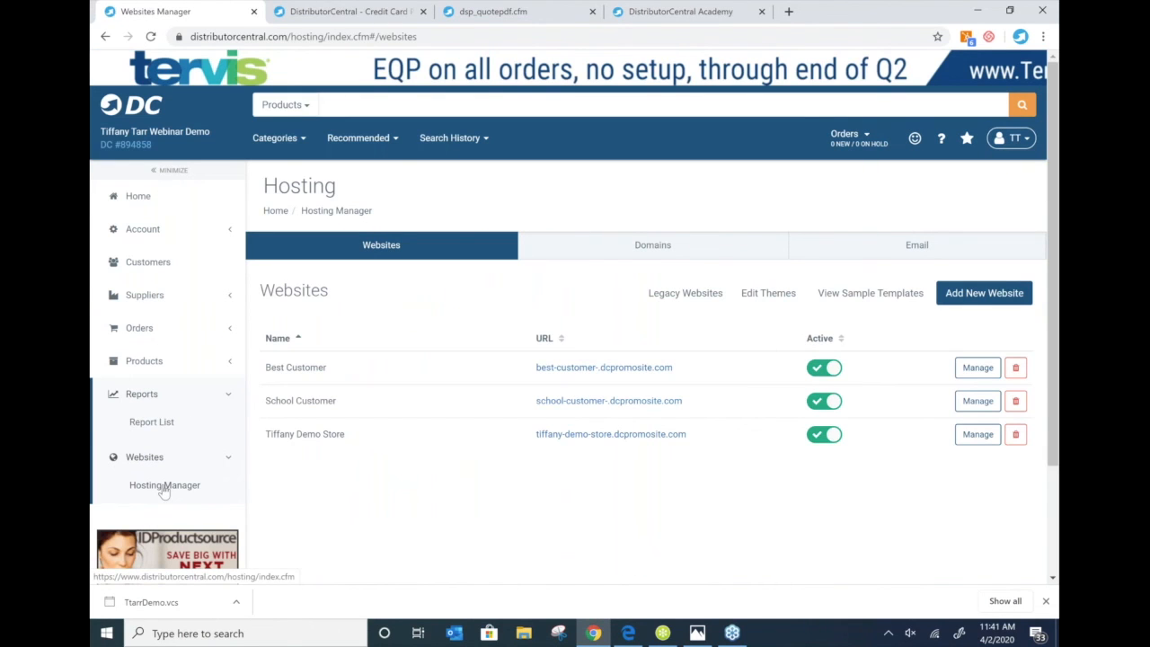
{"action": "left_click", "coordinate": [849, 297]}
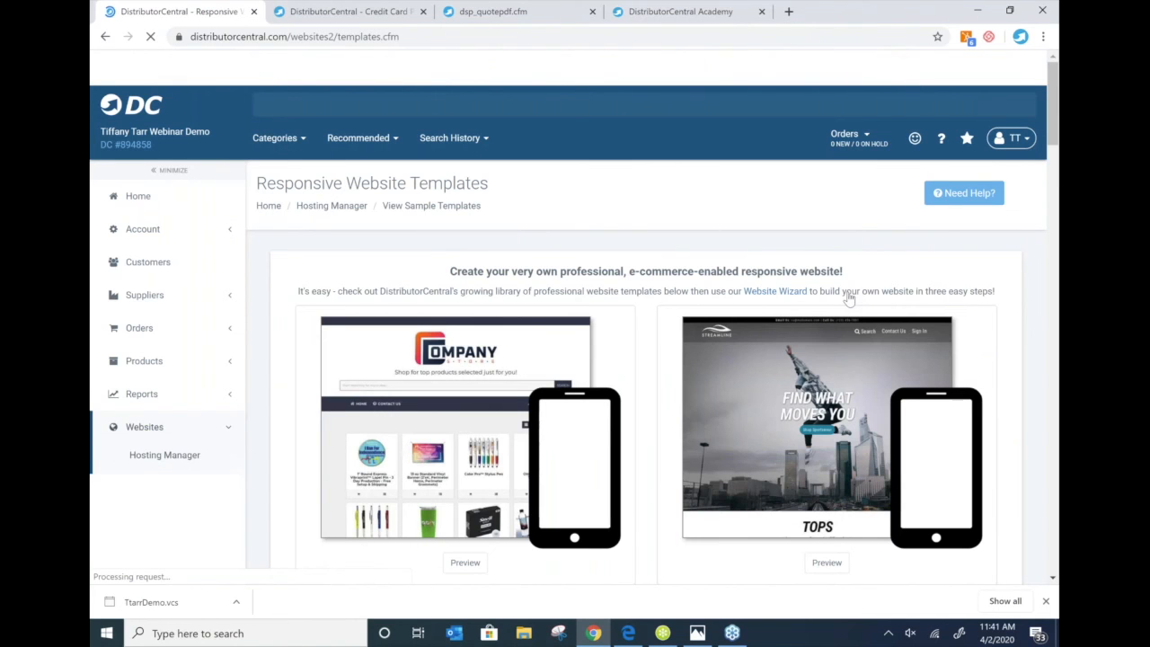
- Open the Best Customer website from the websites list in a new tab
{"action": "scroll", "coordinate": [849, 299], "scroll_direction": "down", "scroll_amount": 1}
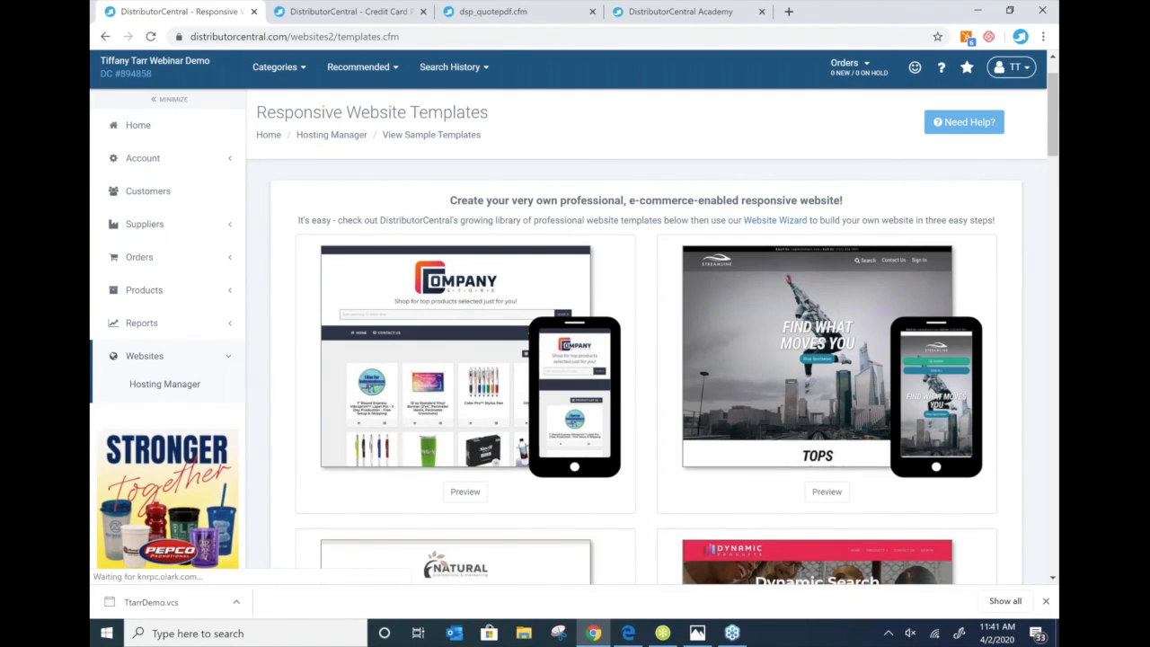
{"action": "scroll", "coordinate": [521, 295], "scroll_direction": "down", "scroll_amount": 8}
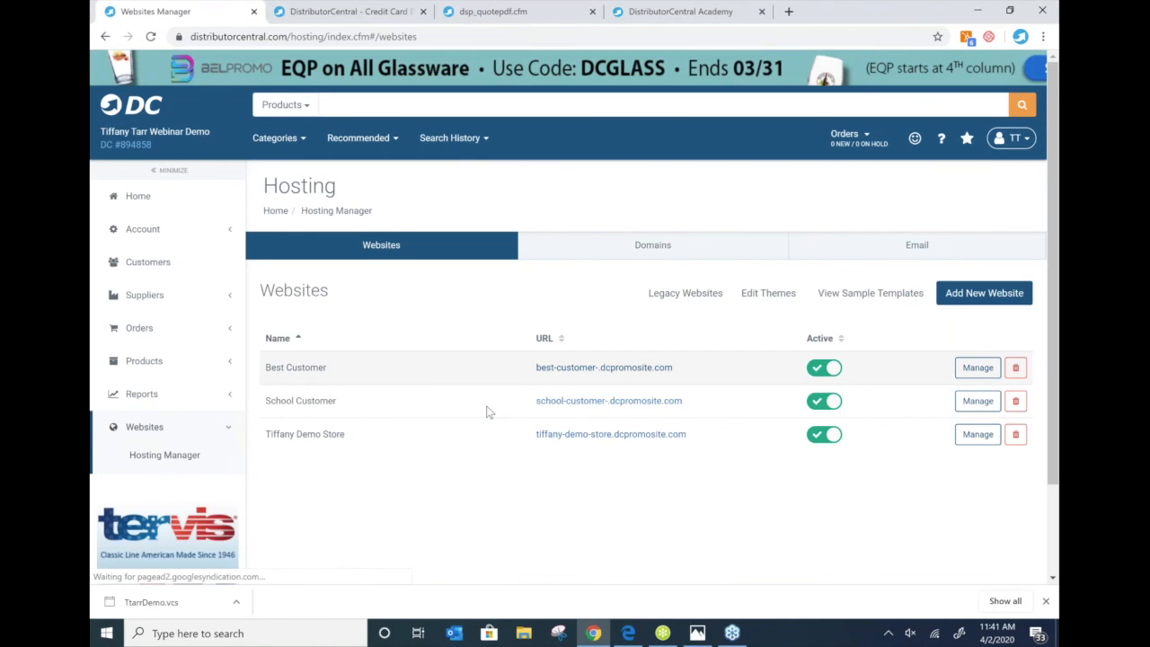
{"action": "left_click", "coordinate": [604, 367]}
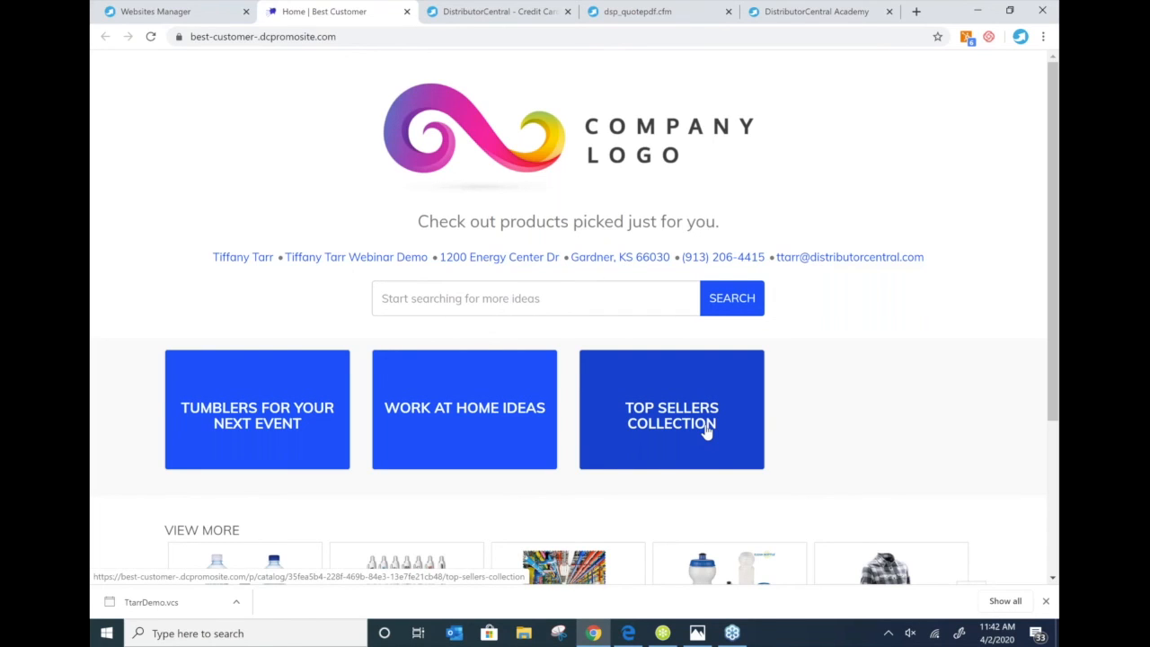
- Browse the Work at Home Ideas catalog, then show the closing contact slide in Photos
{"action": "left_click", "coordinate": [498, 440]}
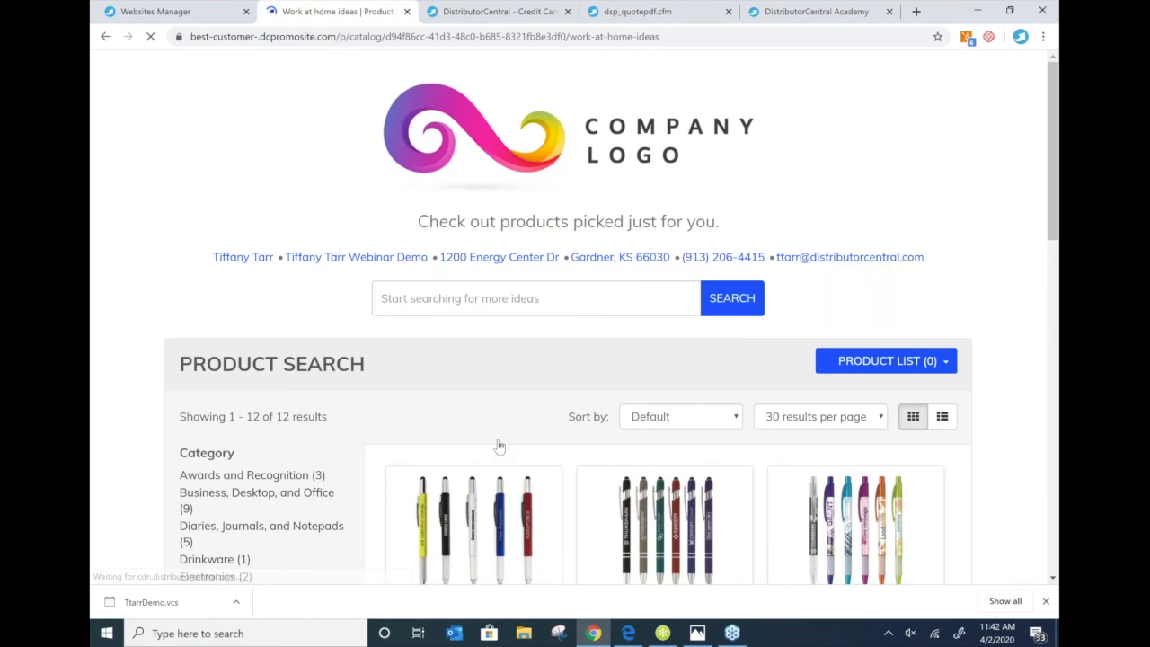
{"action": "scroll", "coordinate": [498, 447], "scroll_direction": "down", "scroll_amount": 4}
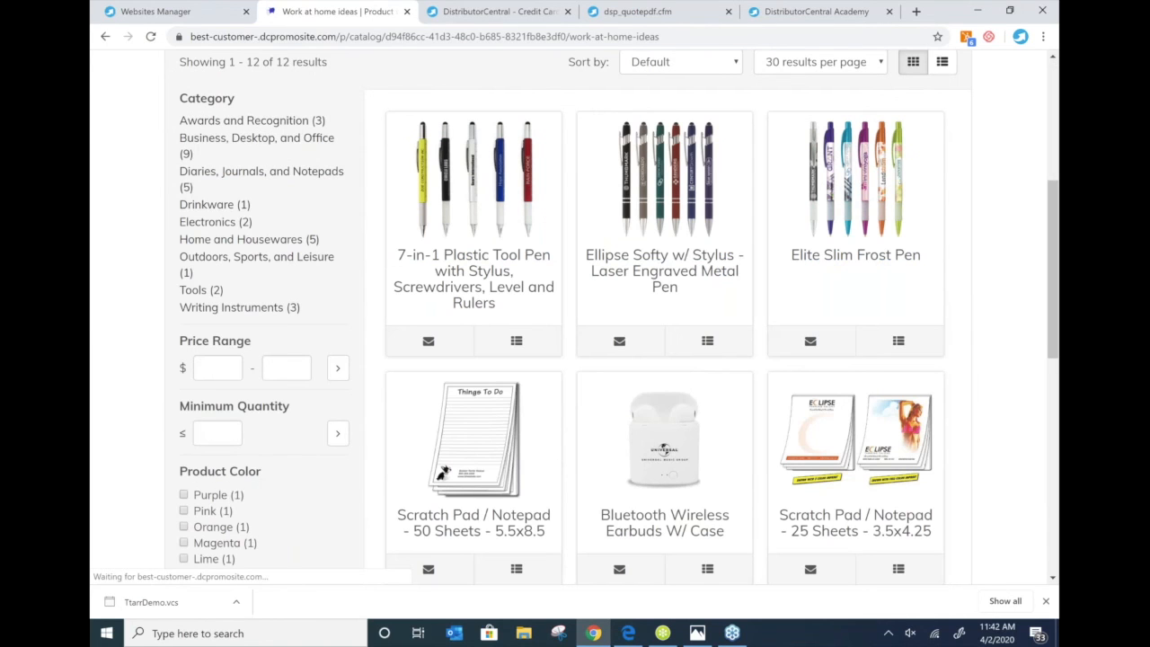
{"action": "scroll", "coordinate": [481, 370], "scroll_direction": "down", "scroll_amount": 2}
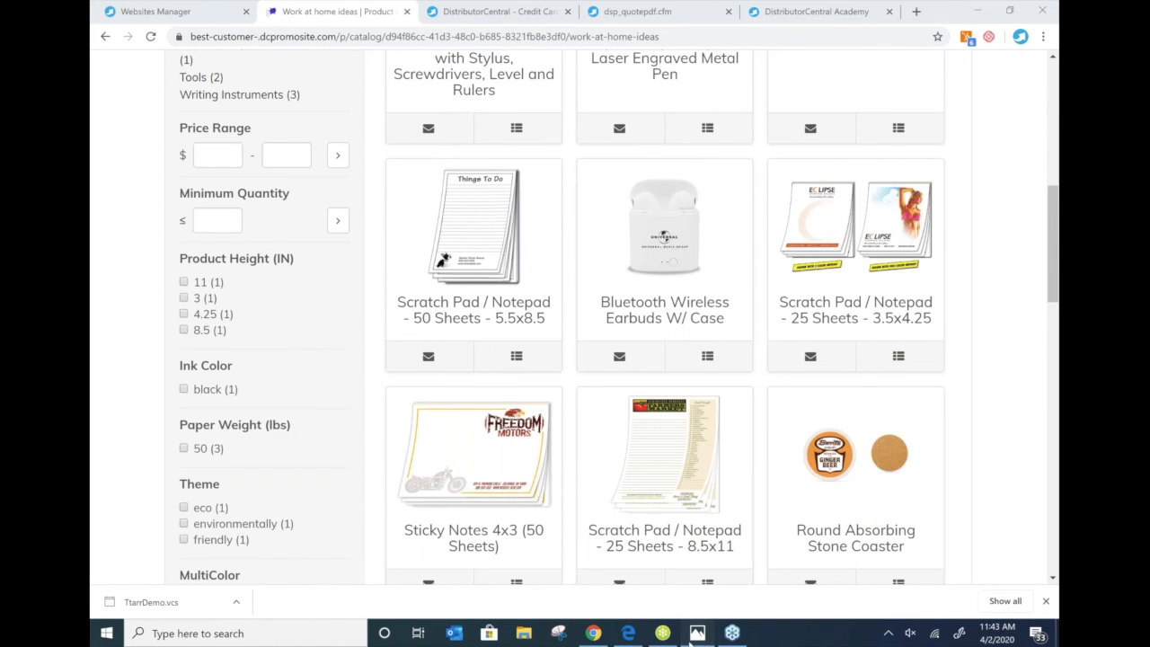
{"action": "left_click", "coordinate": [692, 634]}
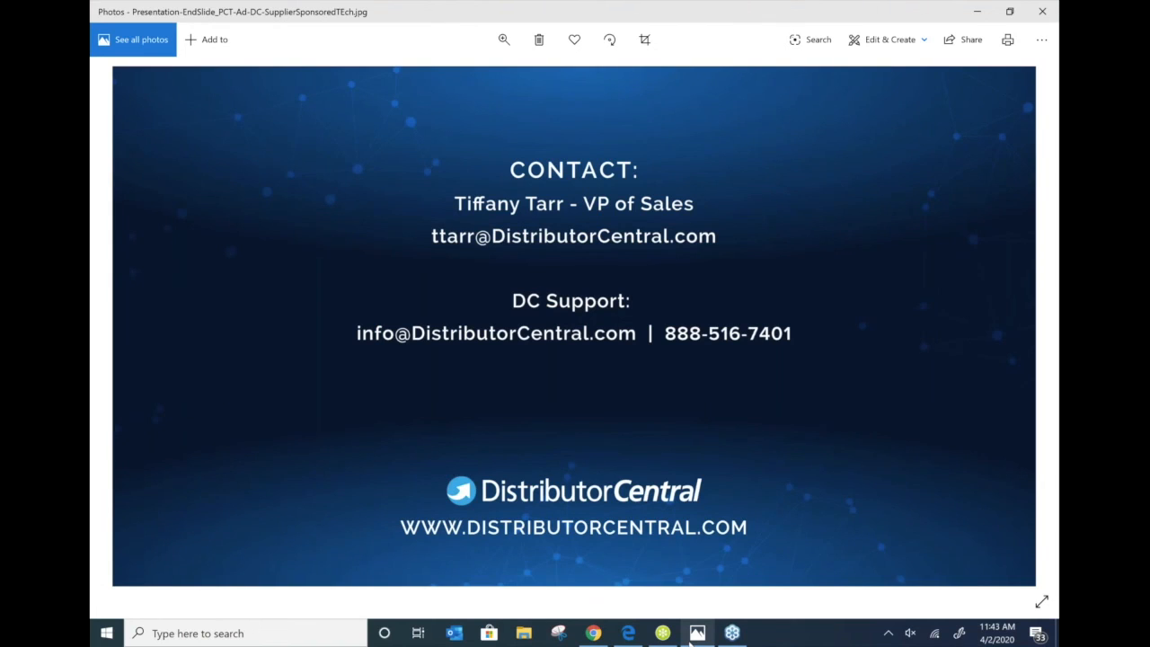